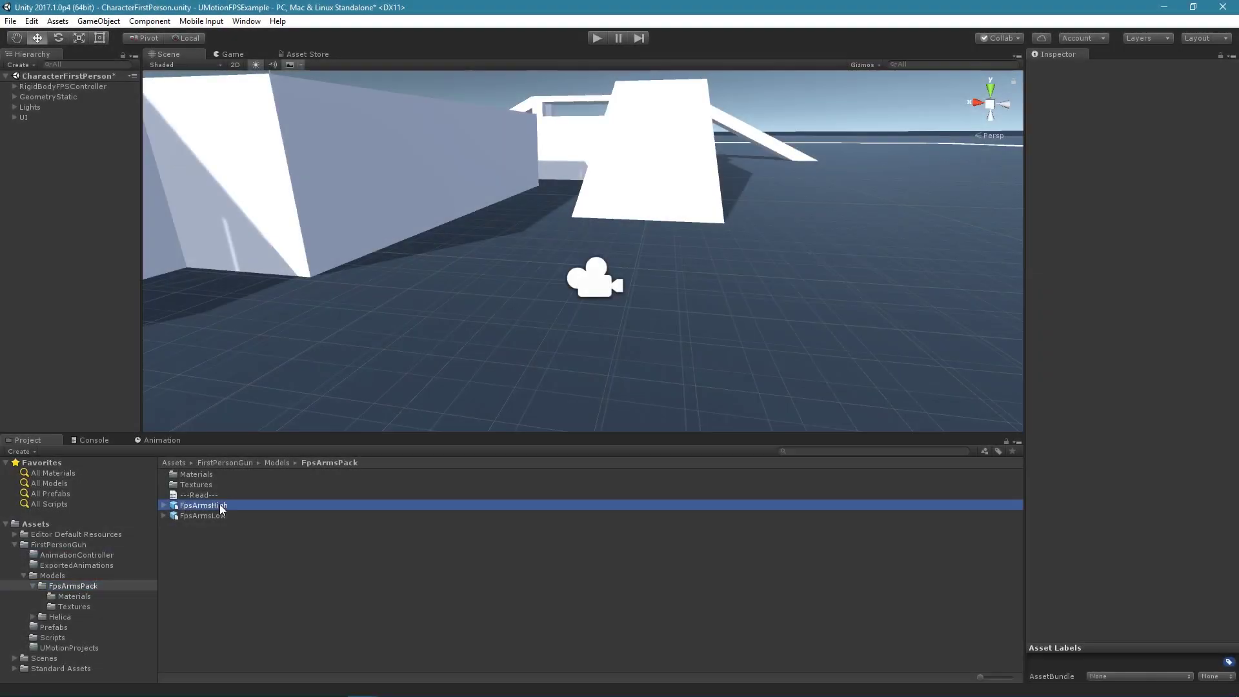
drag(220, 505, 52, 95)
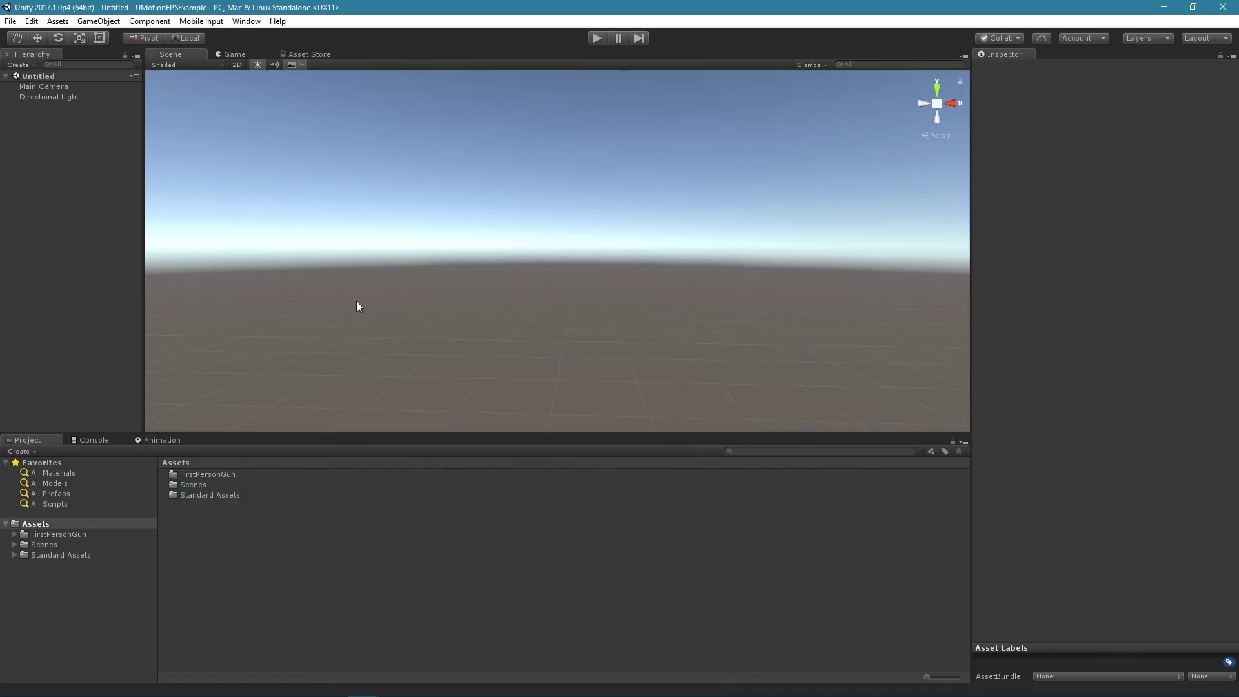
Step: Search the Asset Store for "umotion community" and open the UMotion - Community asset page
click(311, 51)
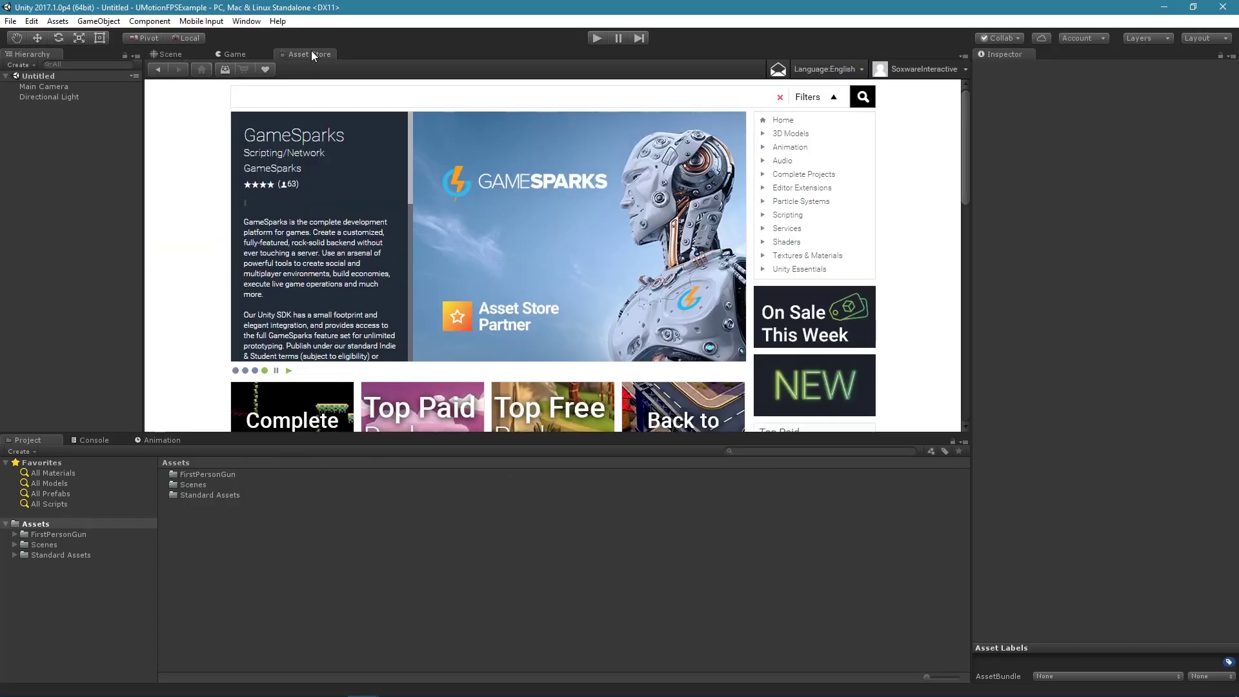
click(278, 97)
text(umotion community)
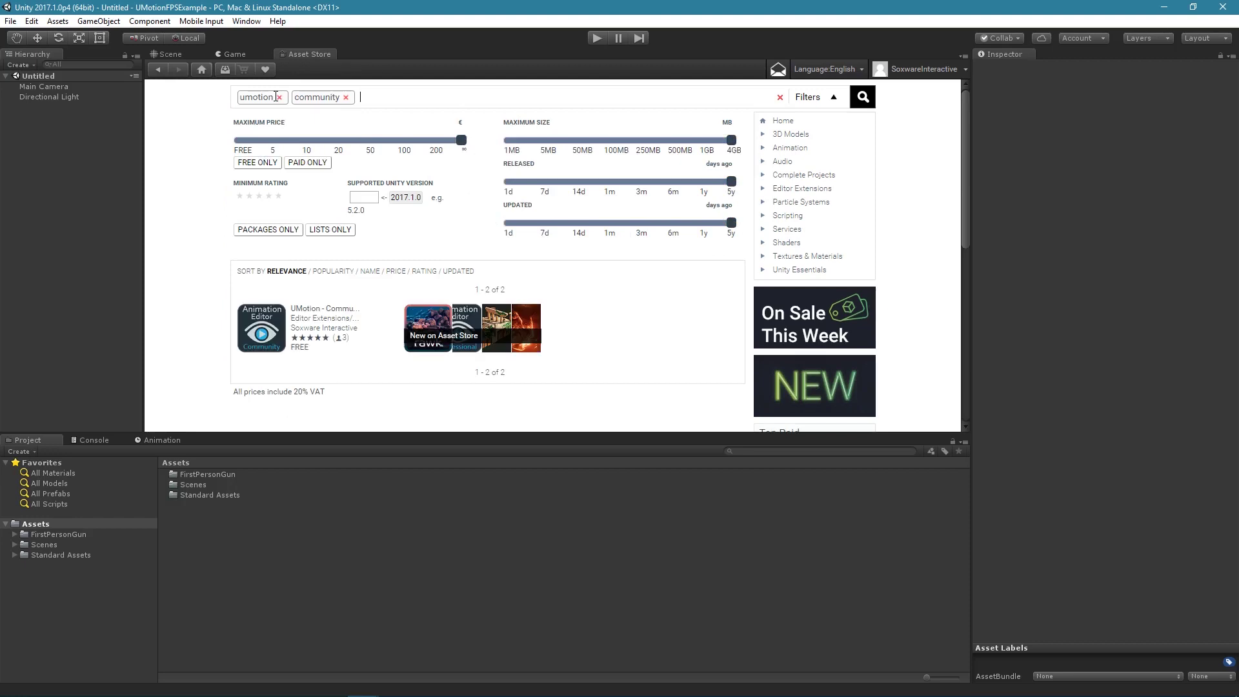
click(344, 310)
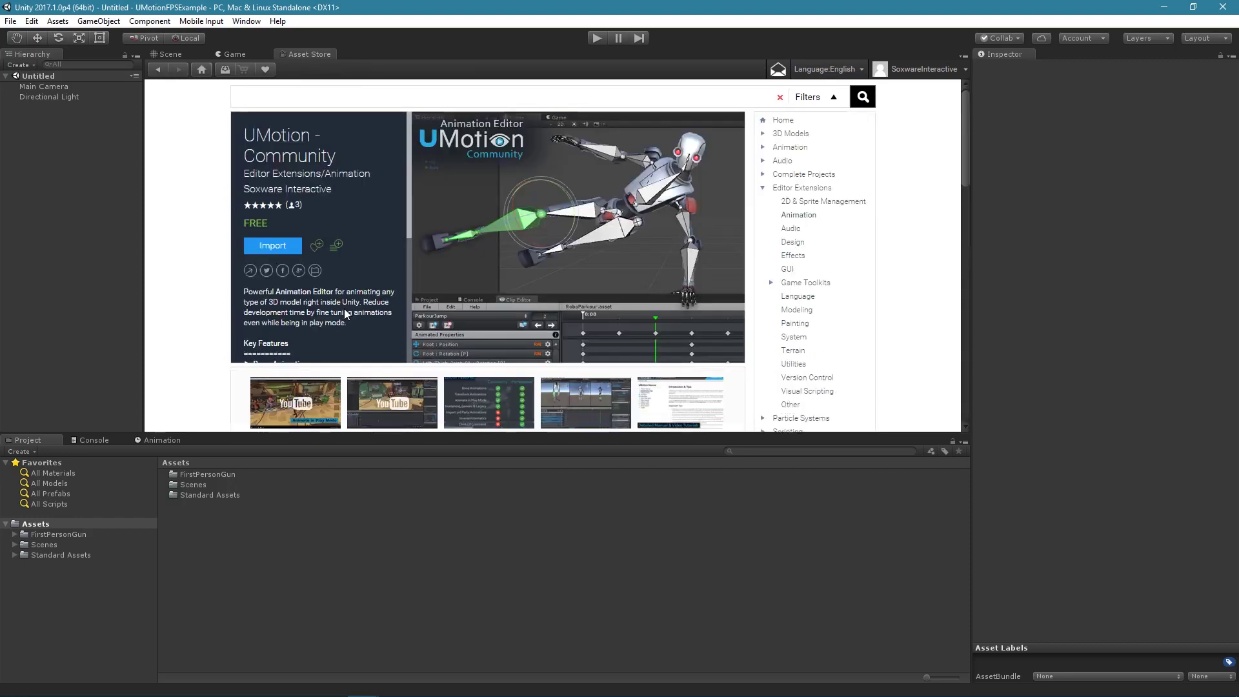
Step: Import the UMotion - Community package, leaving out the UMotion Examples folder
click(273, 246)
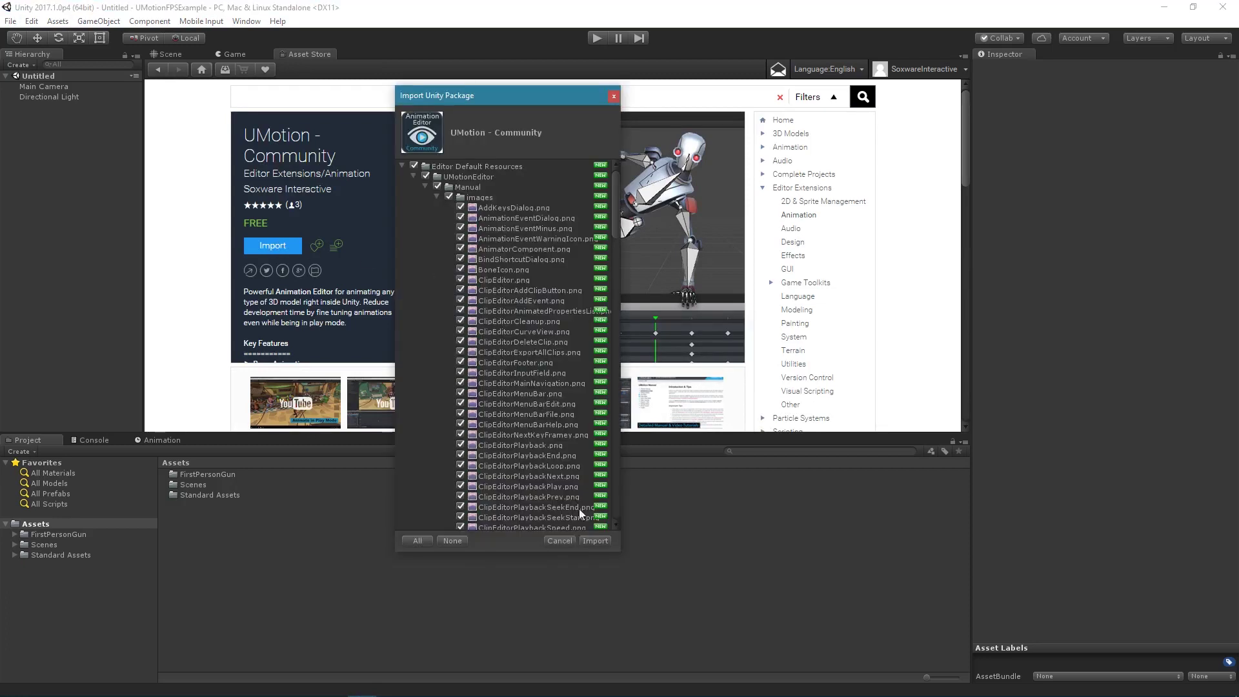
click(401, 166)
click(414, 176)
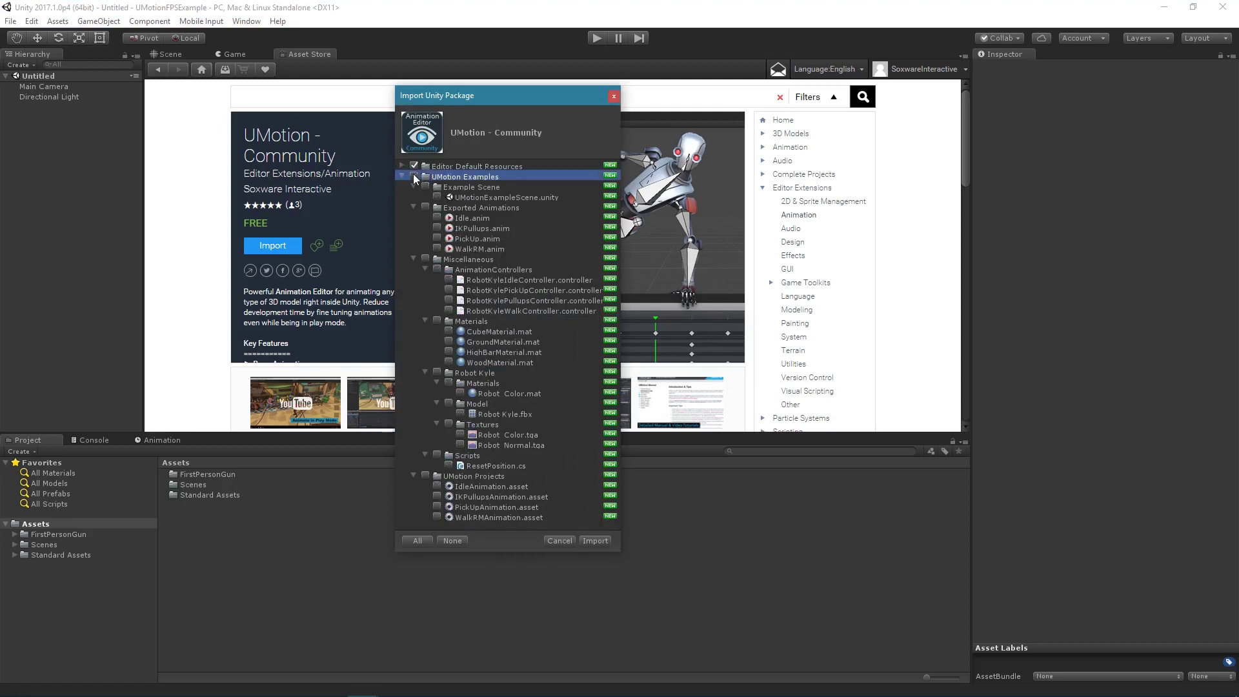
click(401, 166)
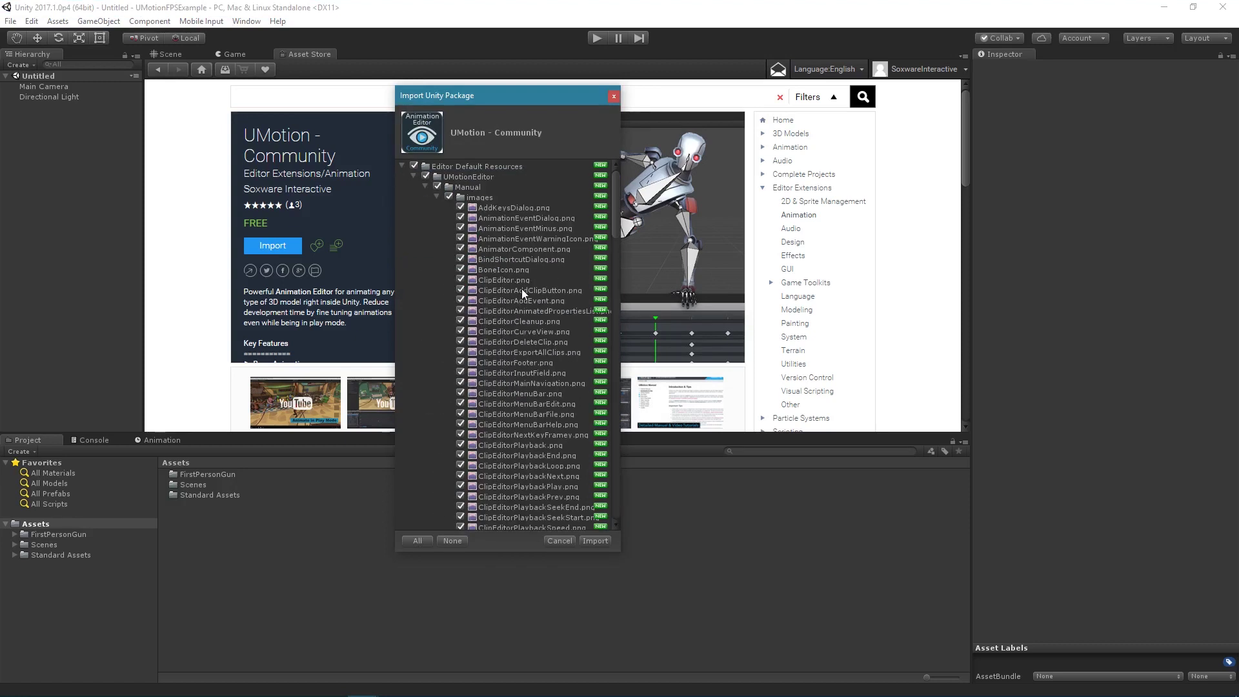
click(602, 542)
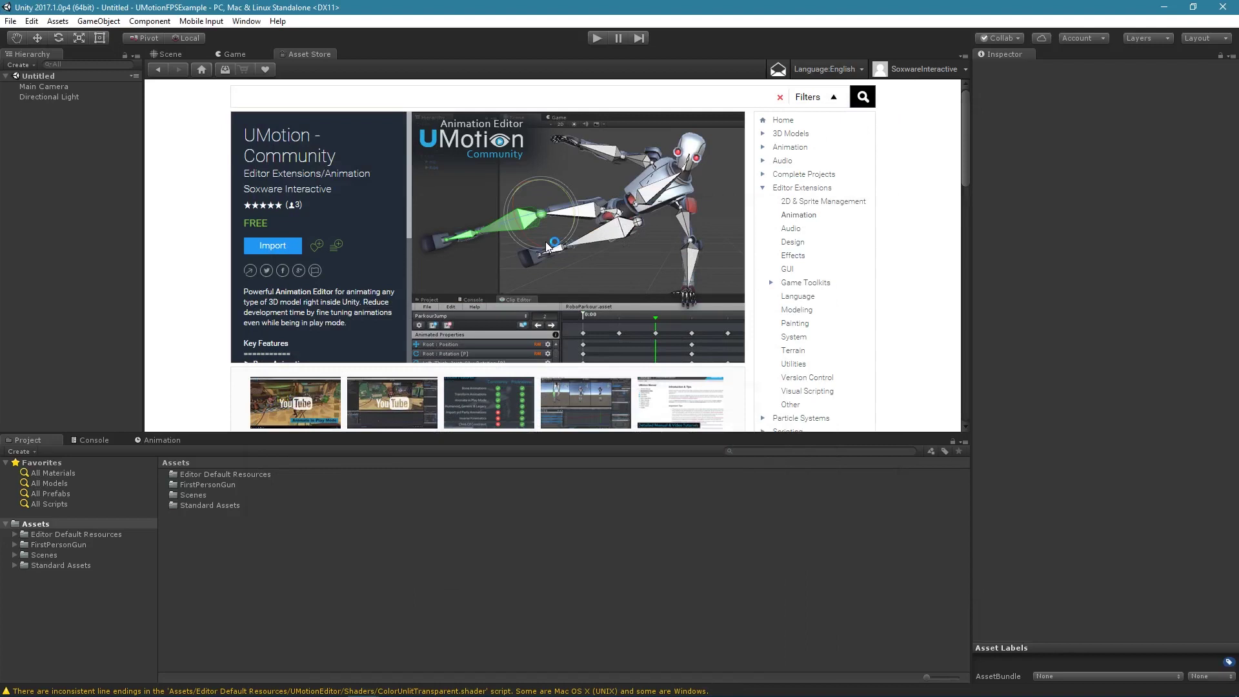
Step: Open the CharacterFirstPerson scene from the Scenes folder and display it in the Scene view
click(15, 555)
click(37, 556)
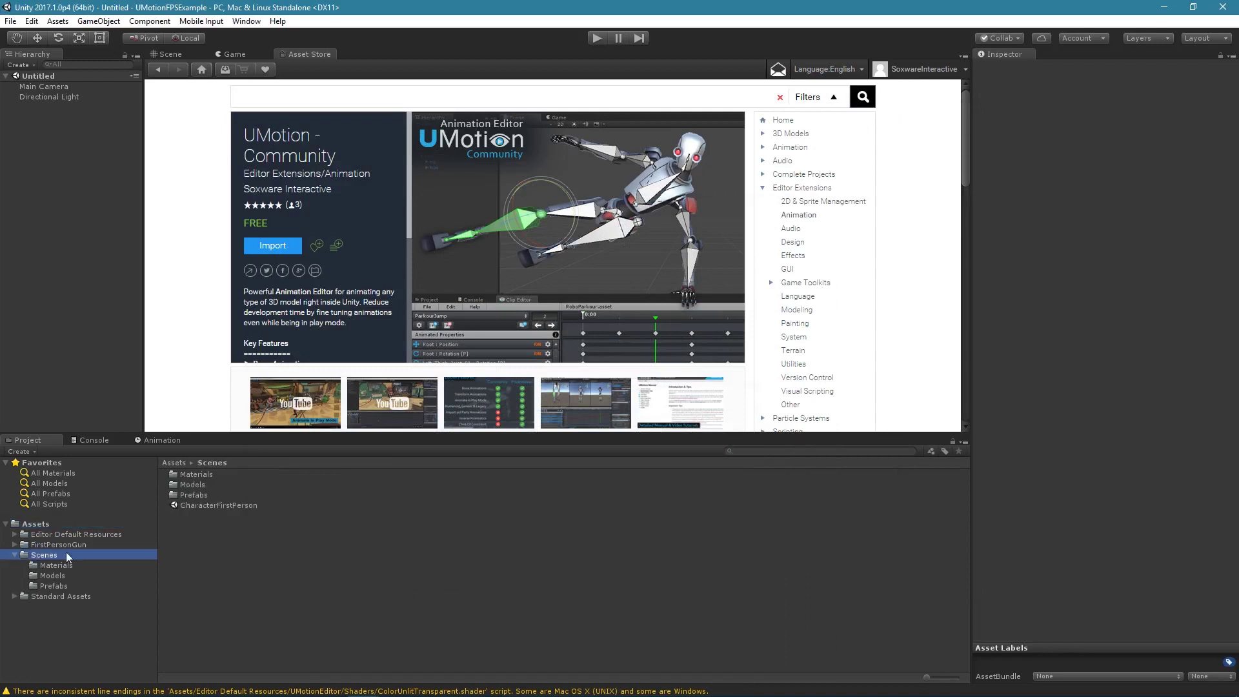
double_click(222, 504)
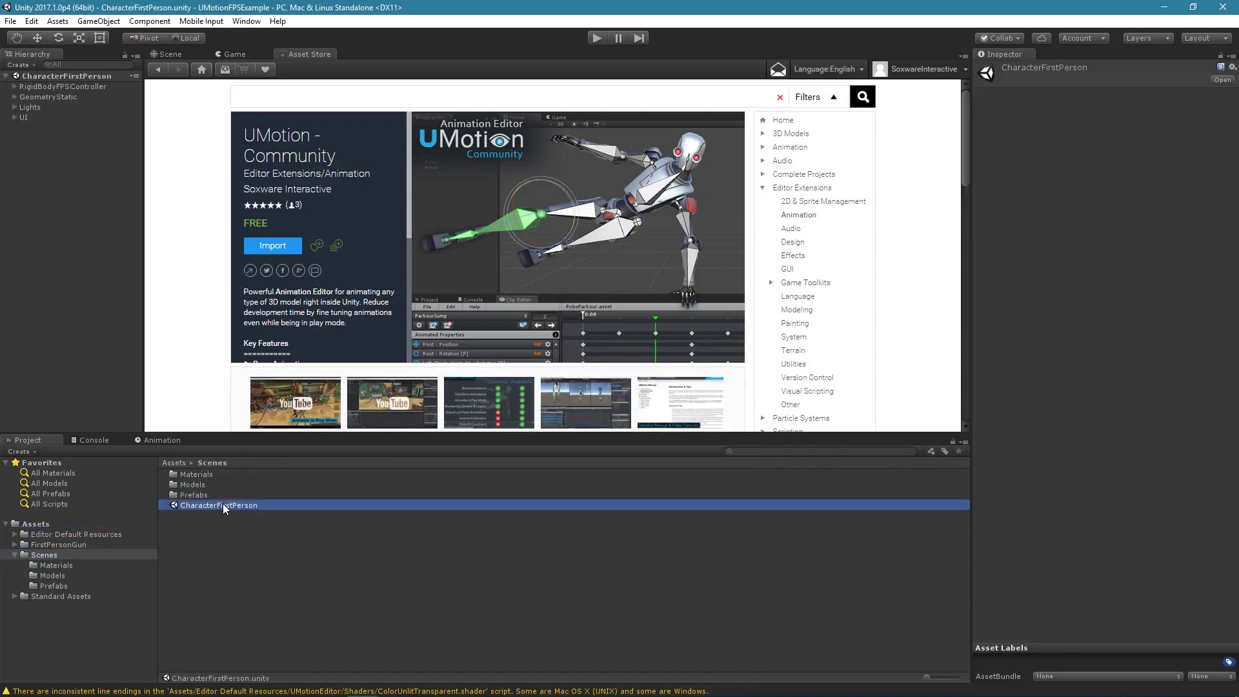
click(180, 55)
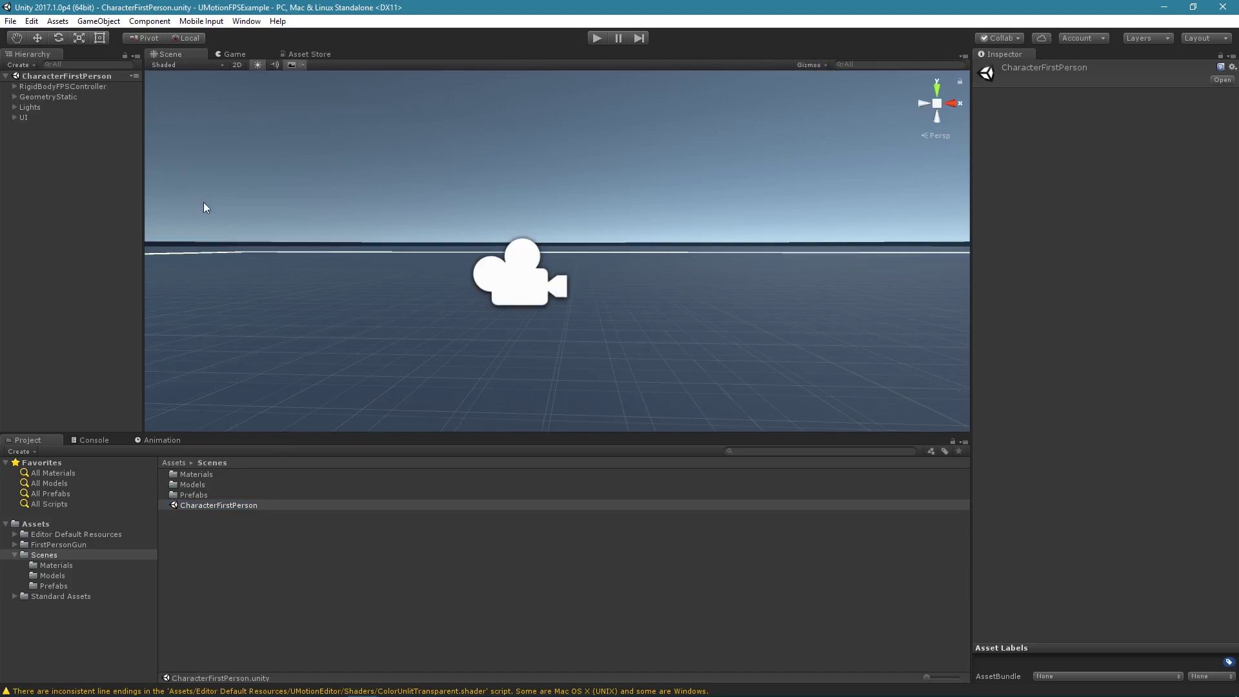
right_drag(773, 257, 1238, 207)
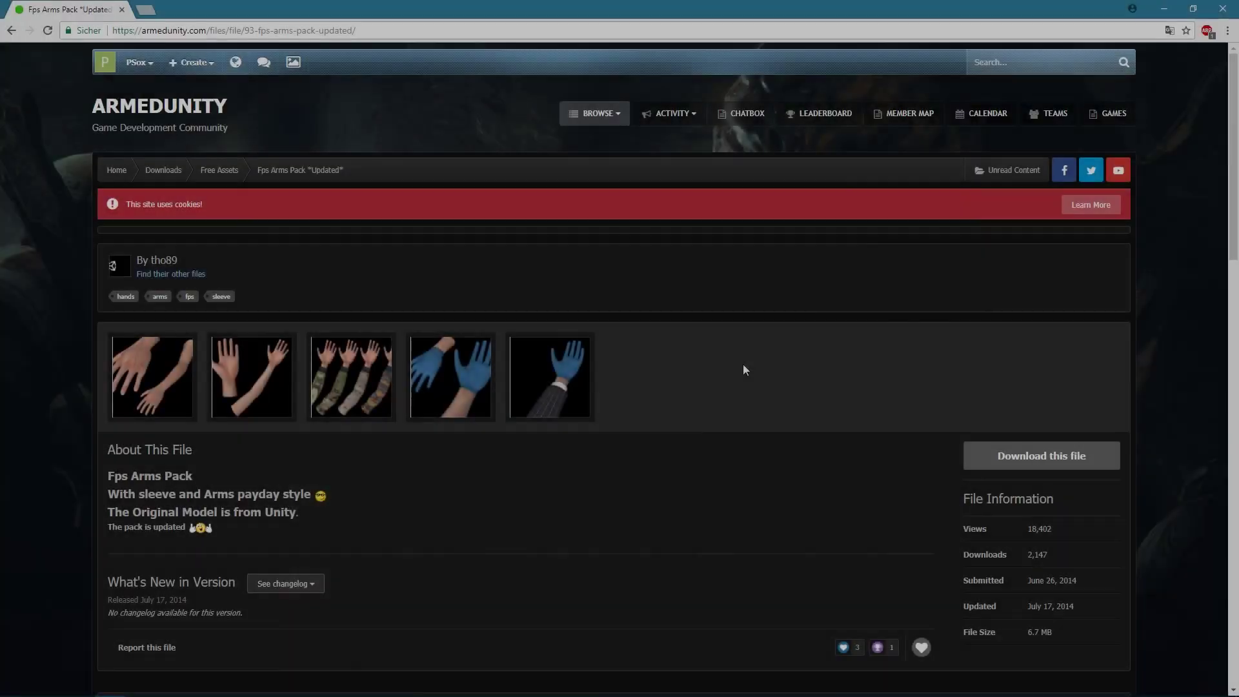
Step: In the browser, examine the Fps Arms Pack download page and the PM-40 Gun page with its preview images
scroll(1233, 134, down, 14)
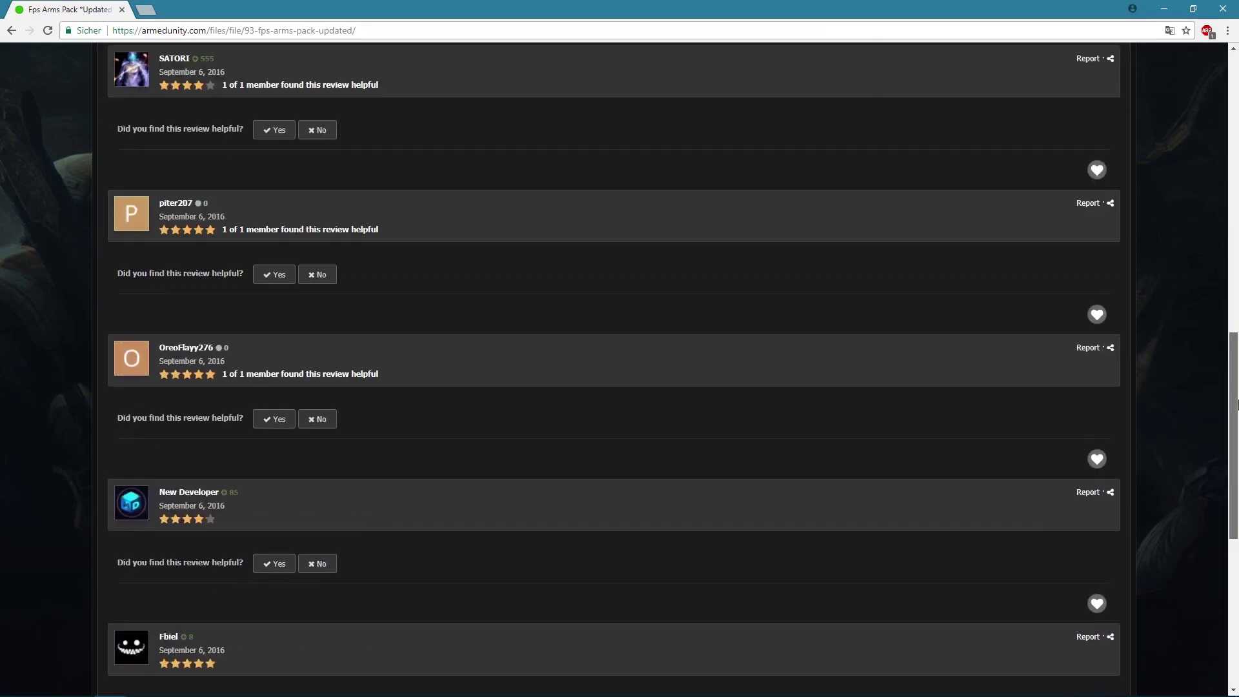
scroll(1223, 103, up, 15)
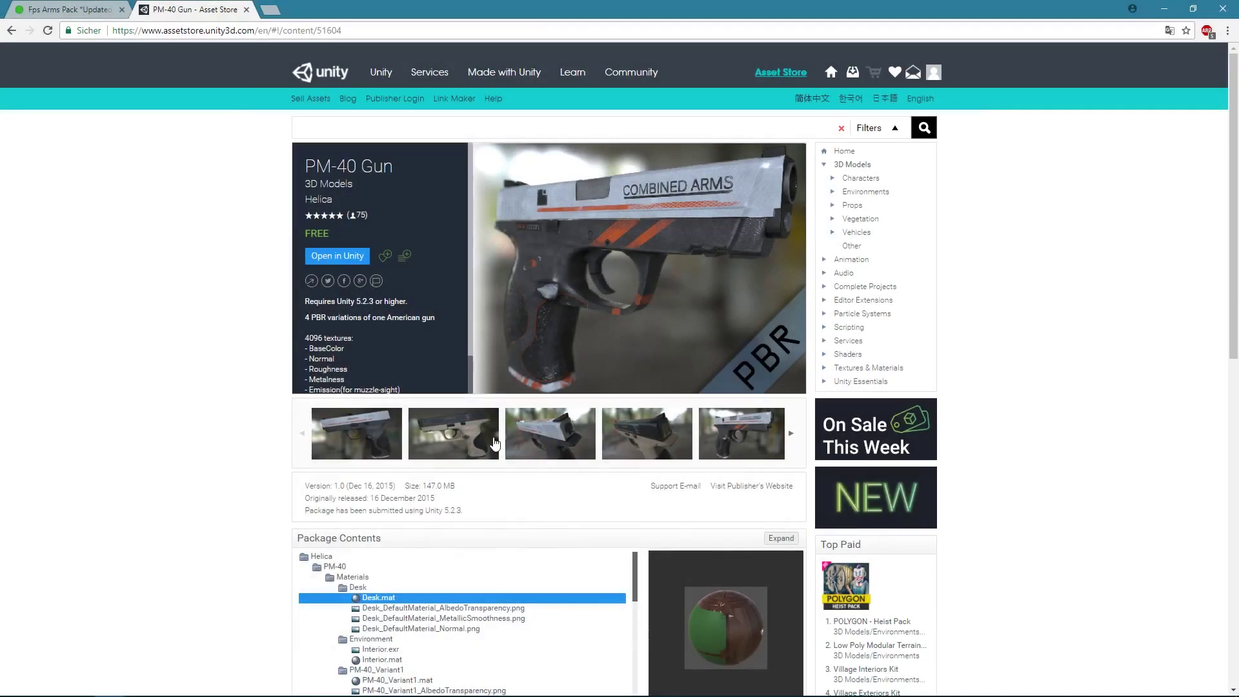
click(582, 452)
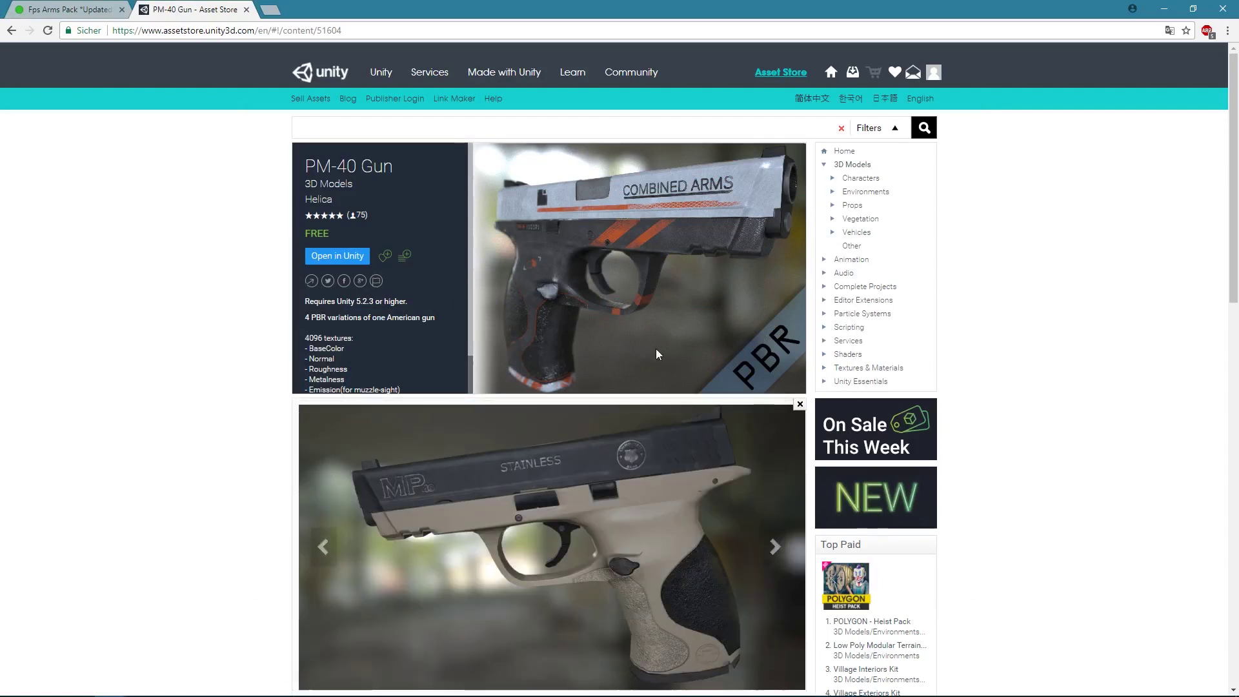
scroll(664, 335, down, 2)
scroll(672, 323, down, 1)
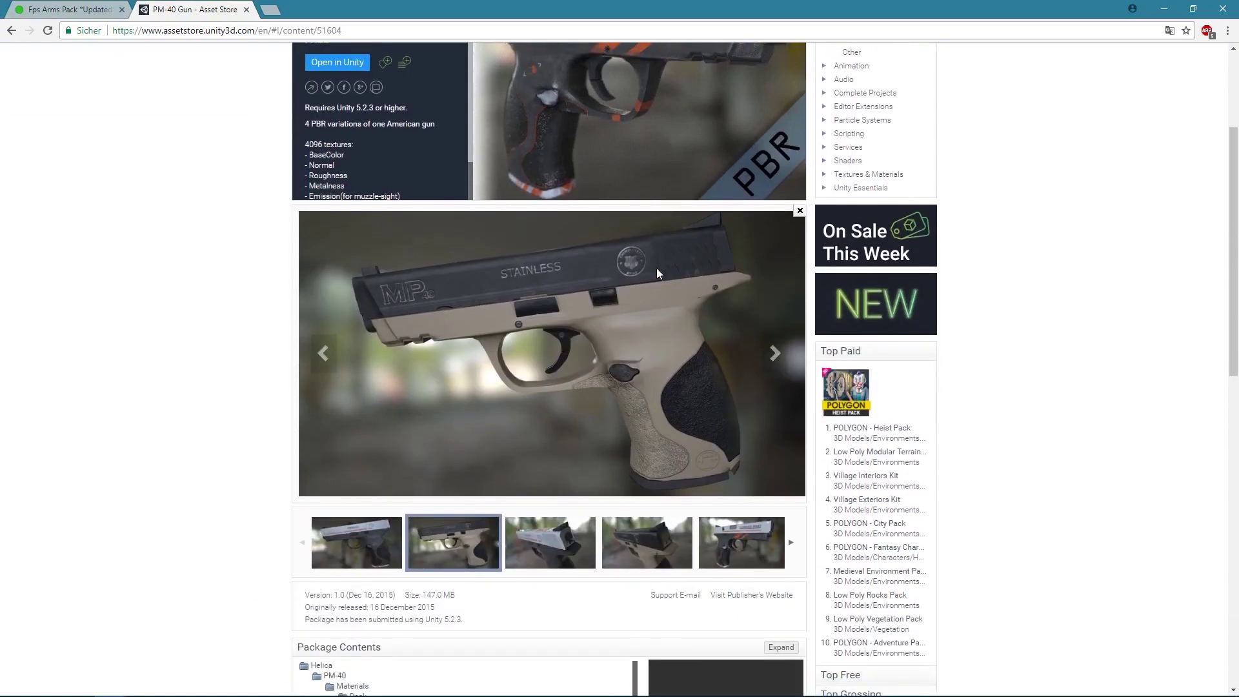
scroll(664, 289, up, 3)
scroll(444, 294, down, 1)
scroll(444, 295, up, 1)
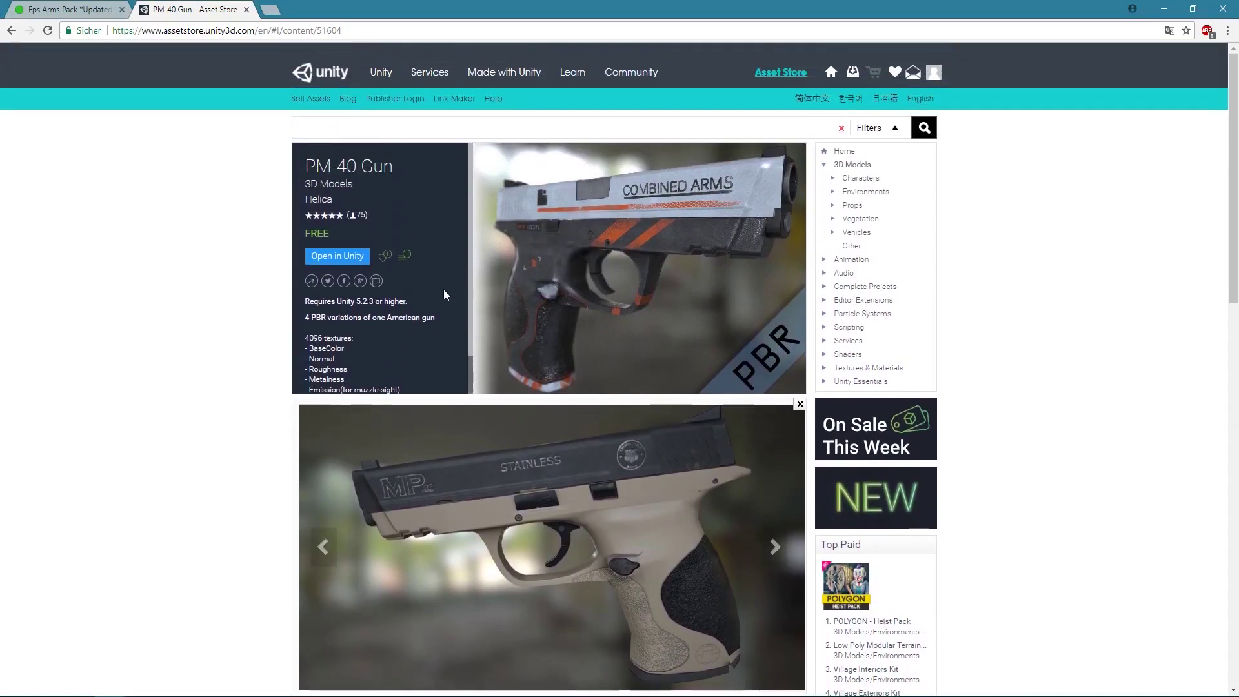
Step: Back in Unity, add the FpsArmsHigh model from the FpsArmsPack folder as a child of the character controller's MainCamera
key(alt+Tab)
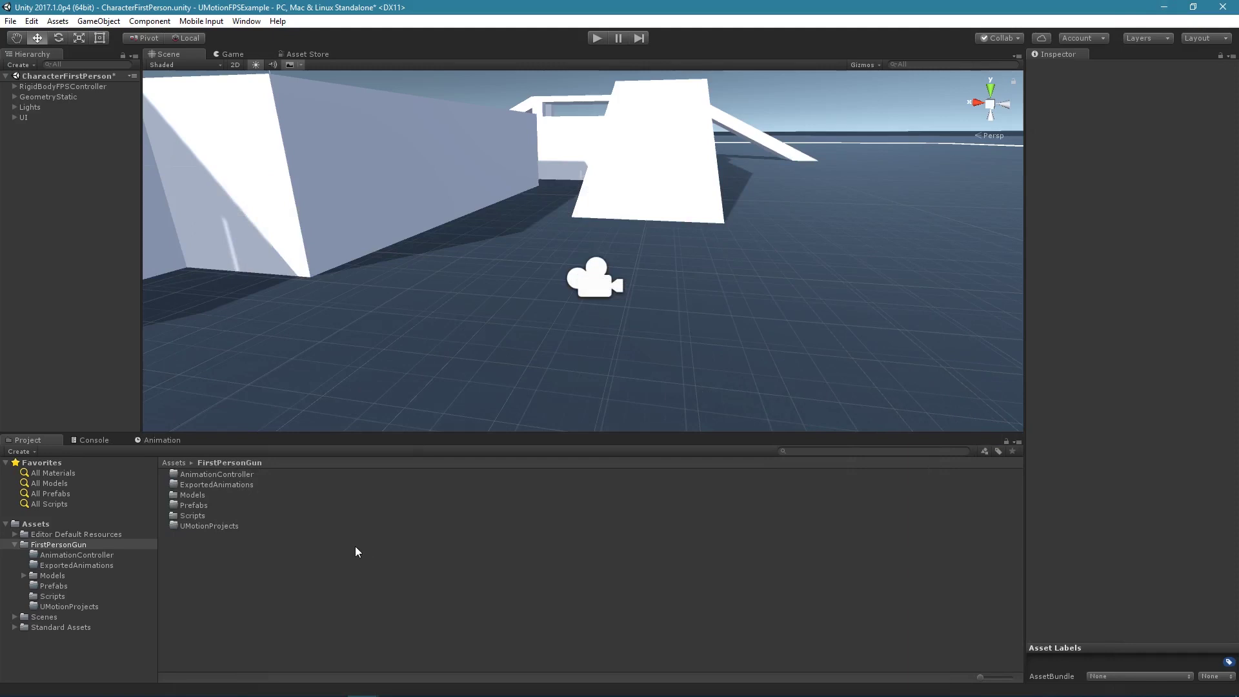
click(24, 574)
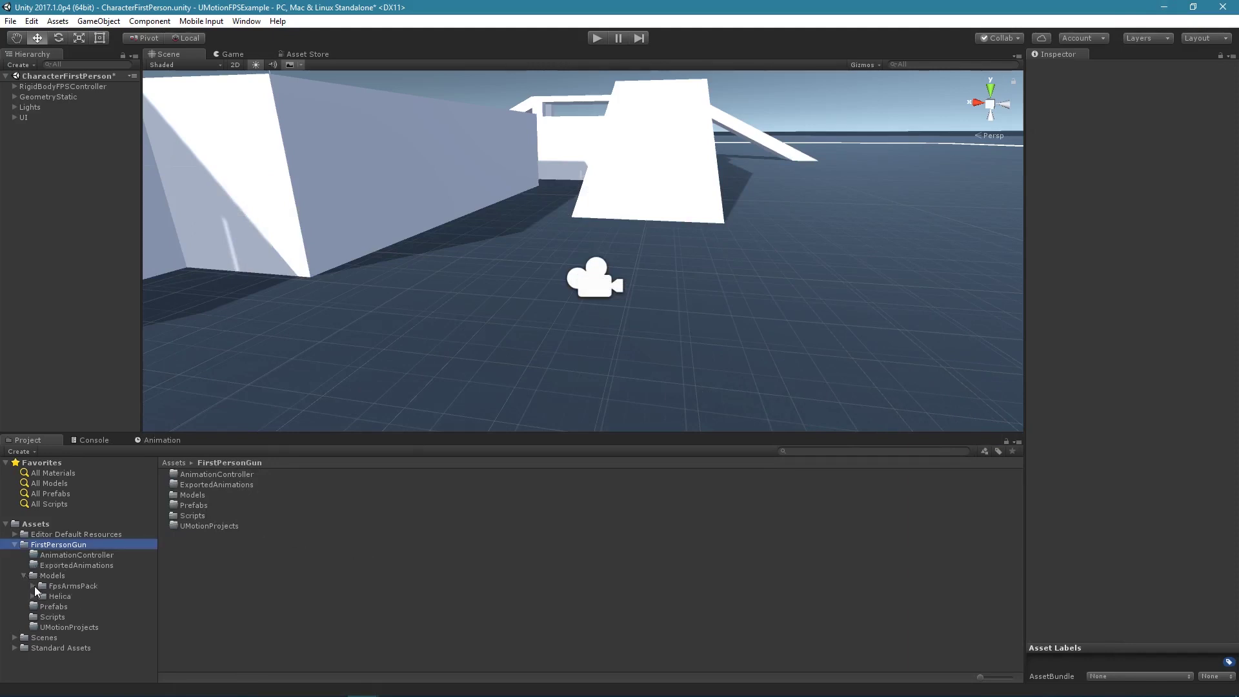
click(34, 586)
click(53, 586)
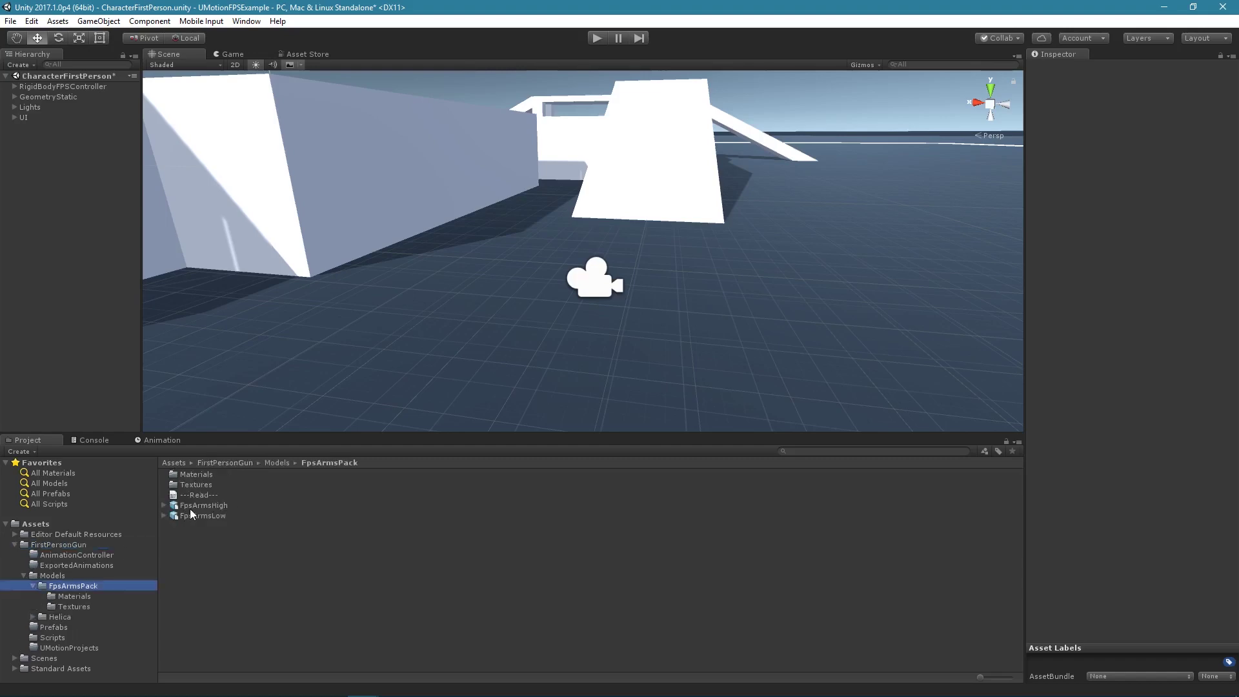
drag(220, 505, 55, 102)
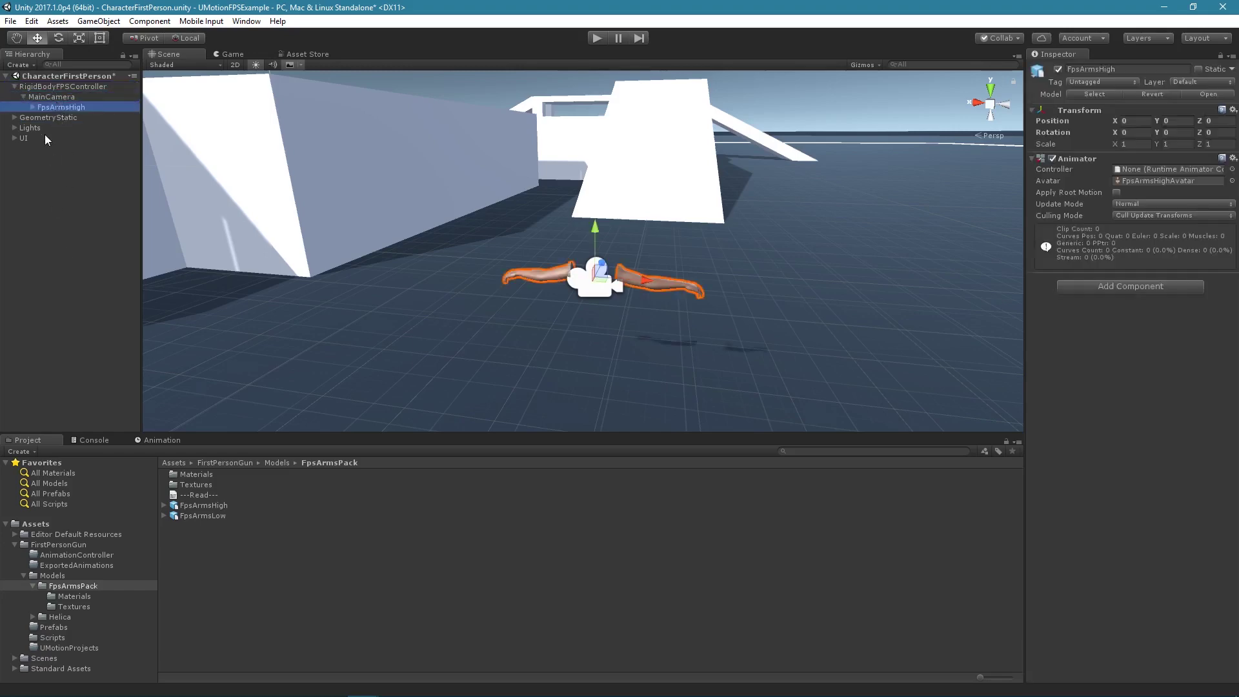
click(57, 181)
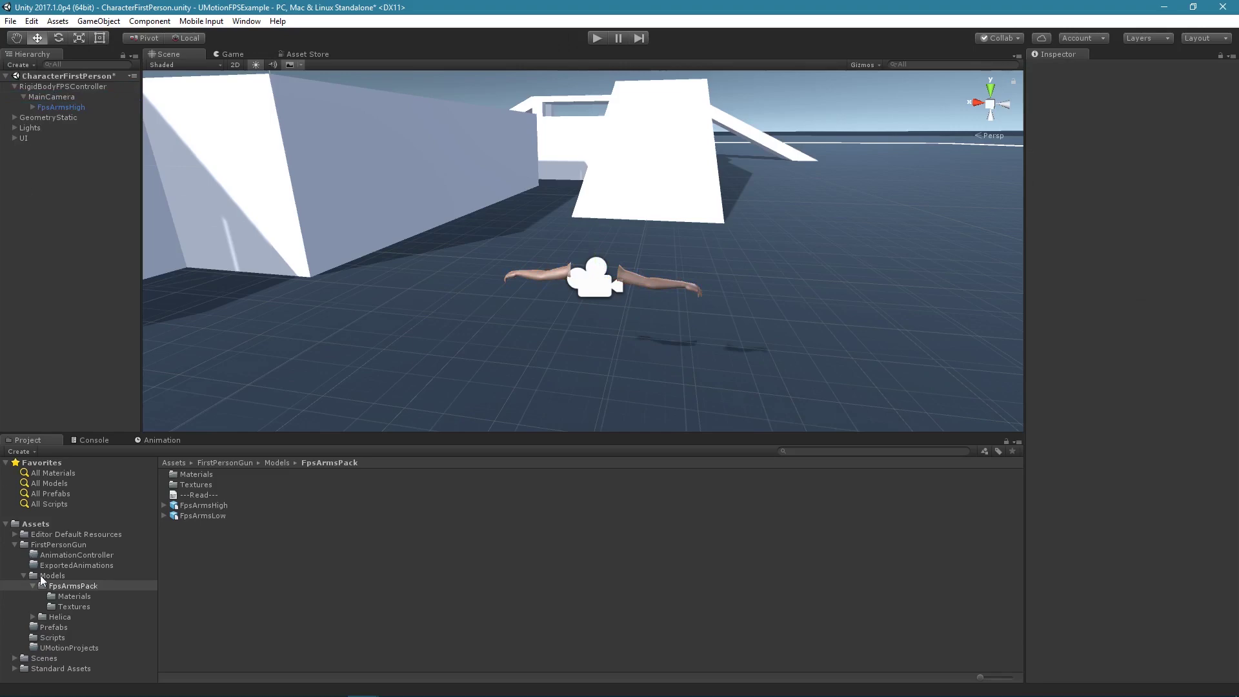
Step: Locate the PM-40_Variant1 prefab in the Prefabs folder of the Helica PM-40 models
click(32, 619)
click(32, 618)
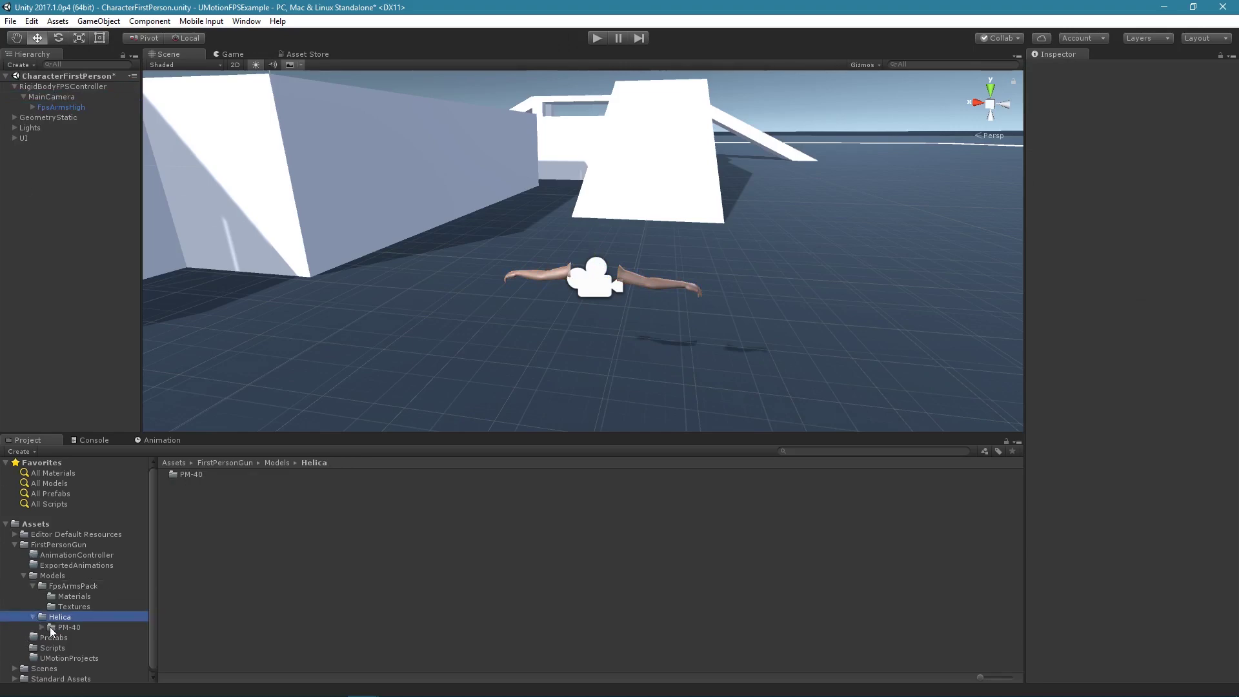
click(42, 627)
click(67, 628)
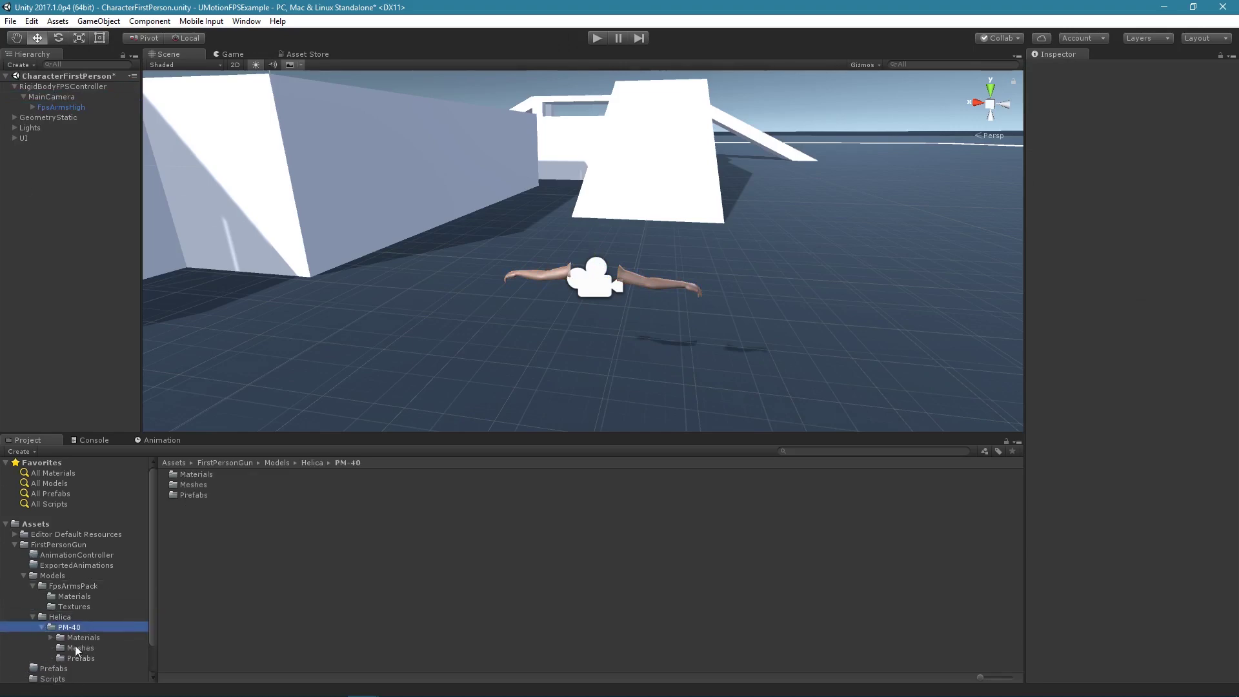
click(78, 658)
click(215, 475)
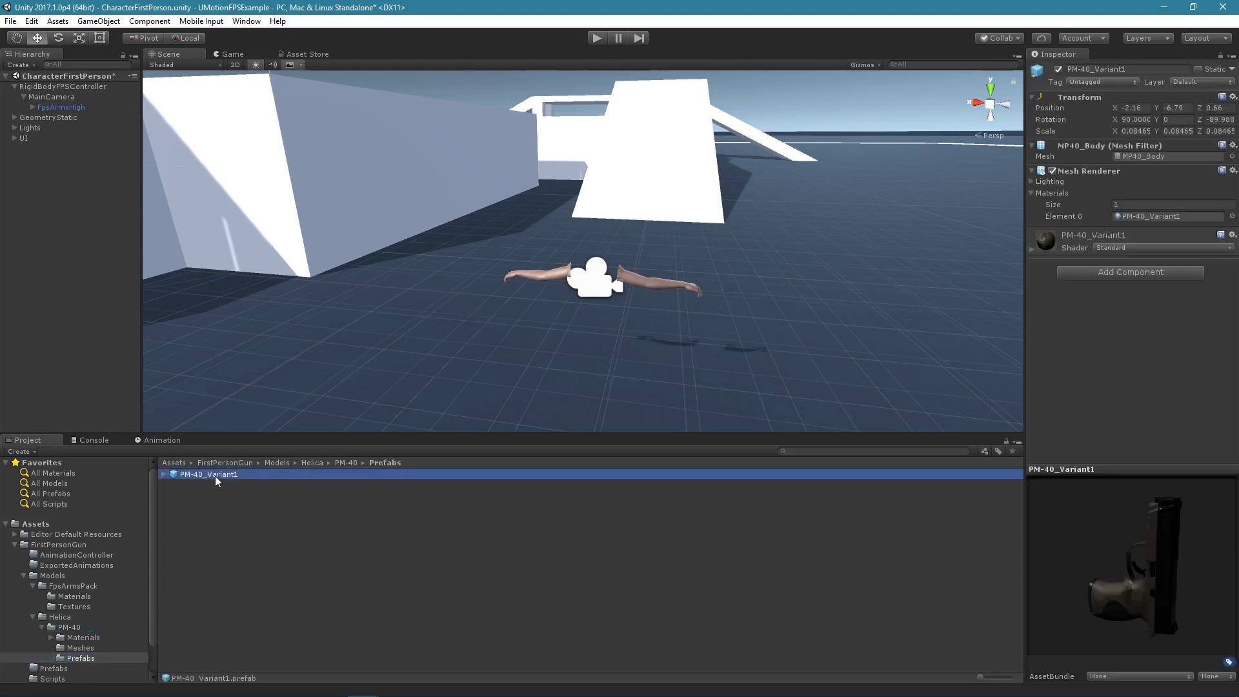
Step: Unfold the FpsArmsHigh bone hierarchy down to RightHand and add the PM-40_Variant1 prefab as its child
click(32, 107)
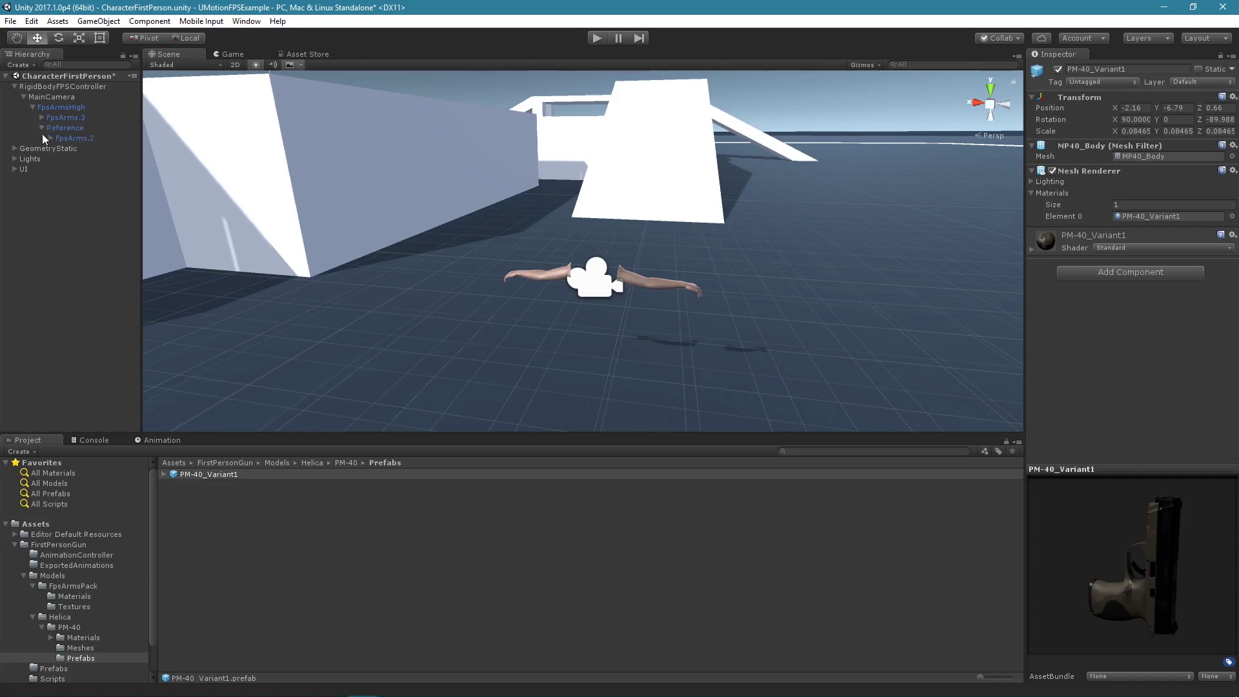
click(50, 138)
click(63, 165)
click(67, 168)
click(76, 179)
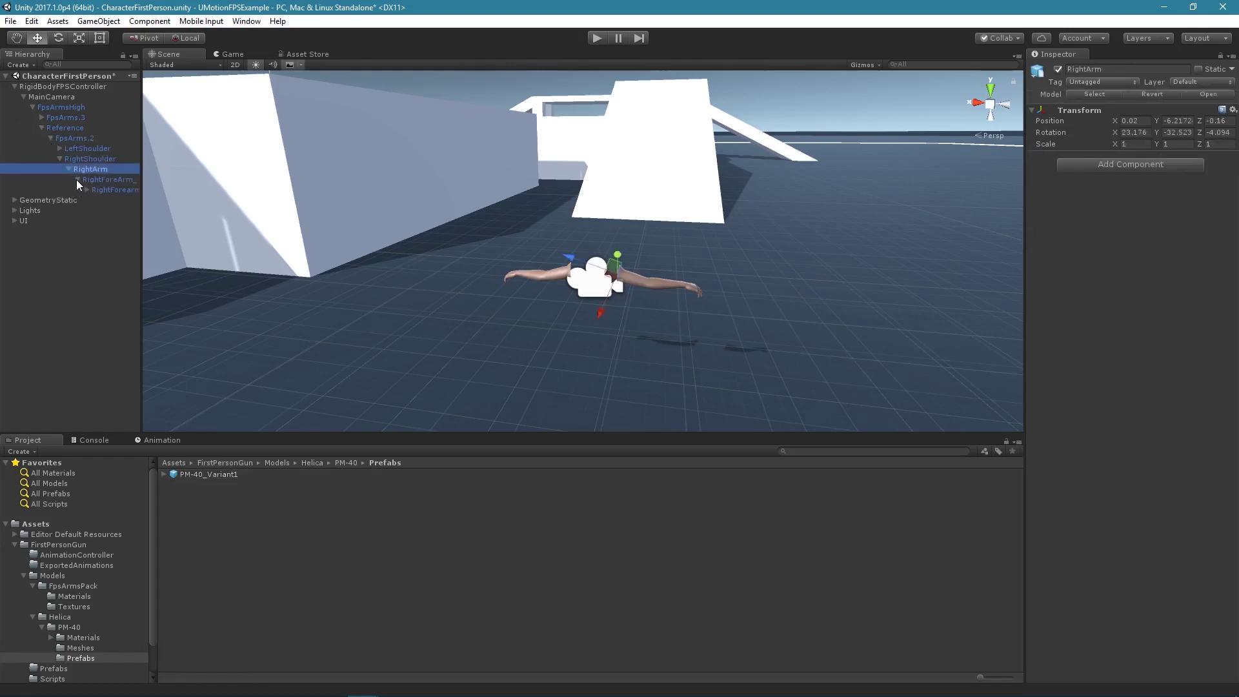
click(87, 191)
click(86, 189)
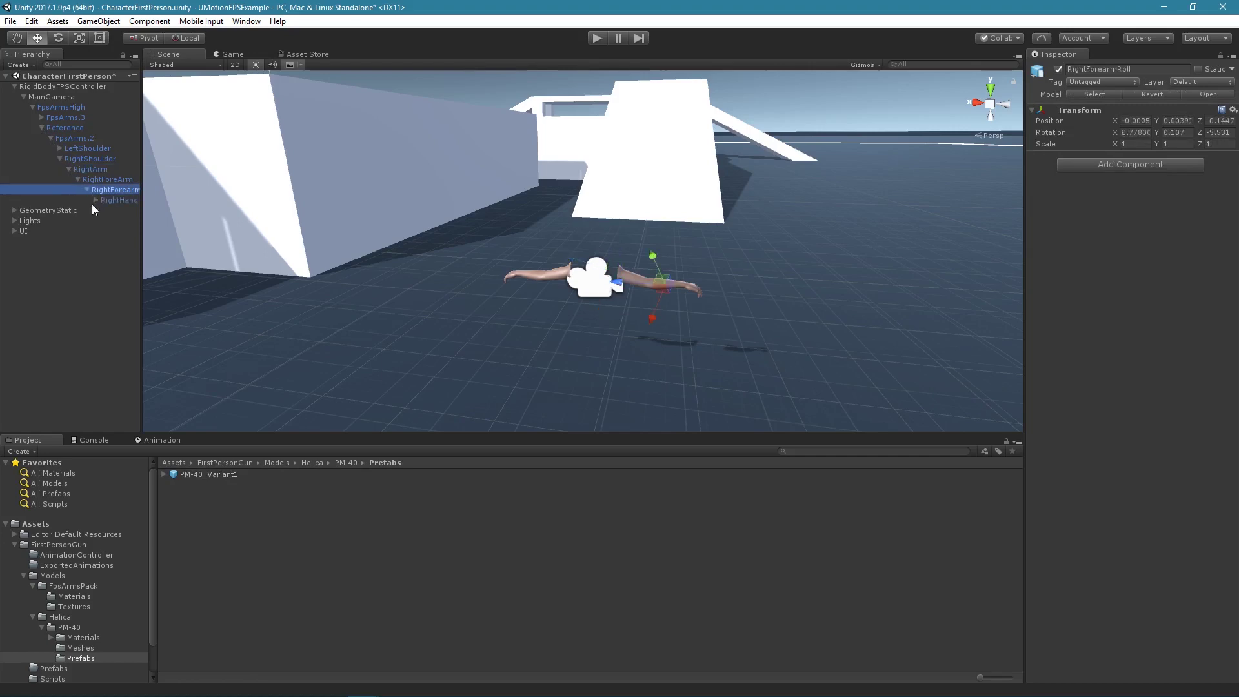
click(96, 201)
click(113, 199)
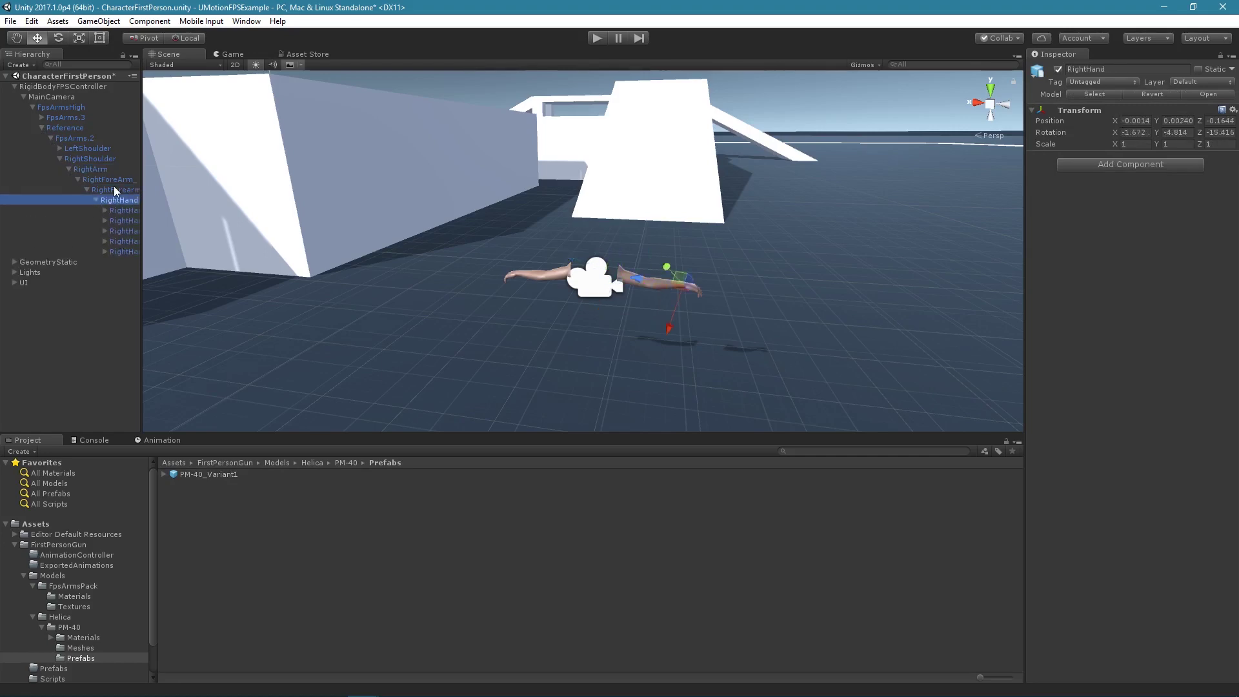
drag(222, 475, 123, 203)
Step: Scale the PM-40_Variant1 pistol down uniformly to about 0.0059 on all axes
right_drag(310, 271, 741, 225)
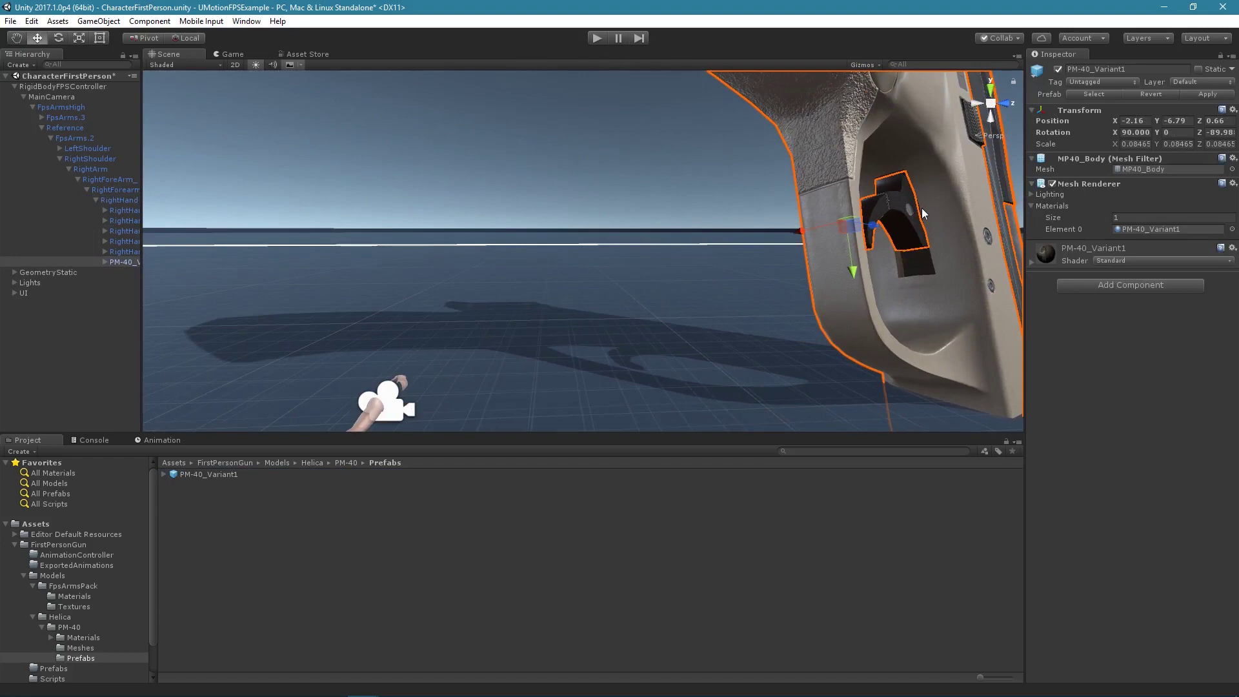
click(79, 38)
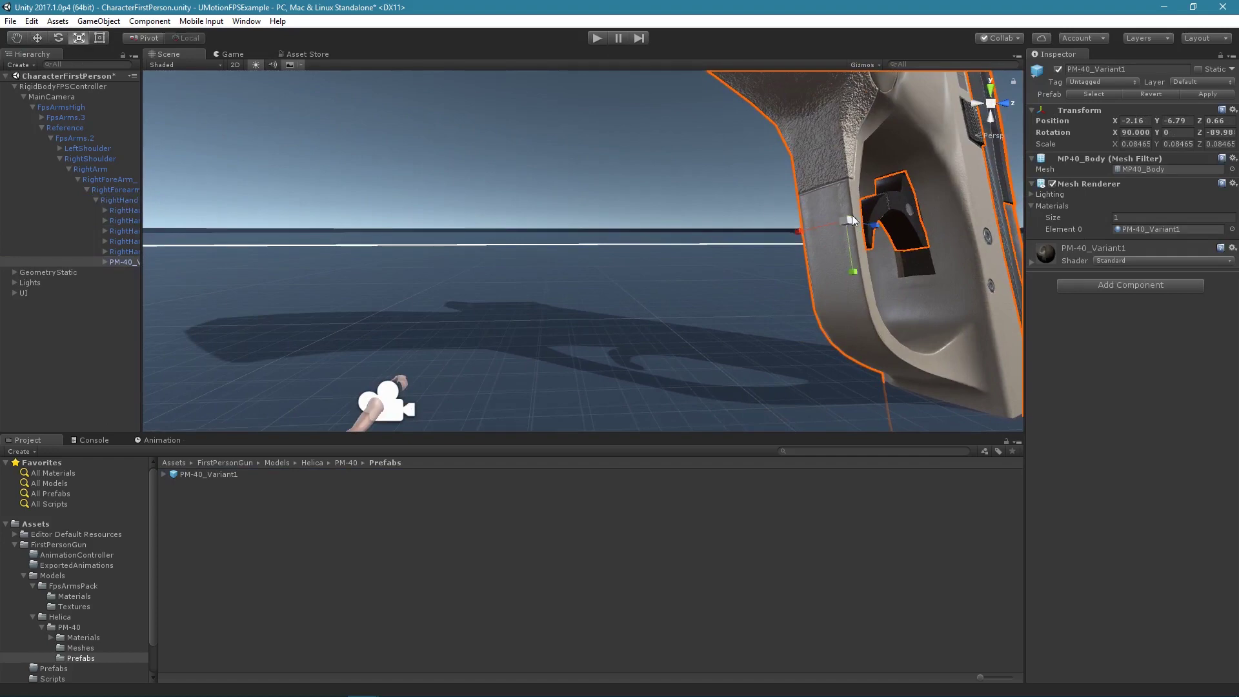
drag(850, 221, 799, 246)
Step: Set the pistol's position to X 0, Y 0, Z 0 relative to the right hand
click(1149, 120)
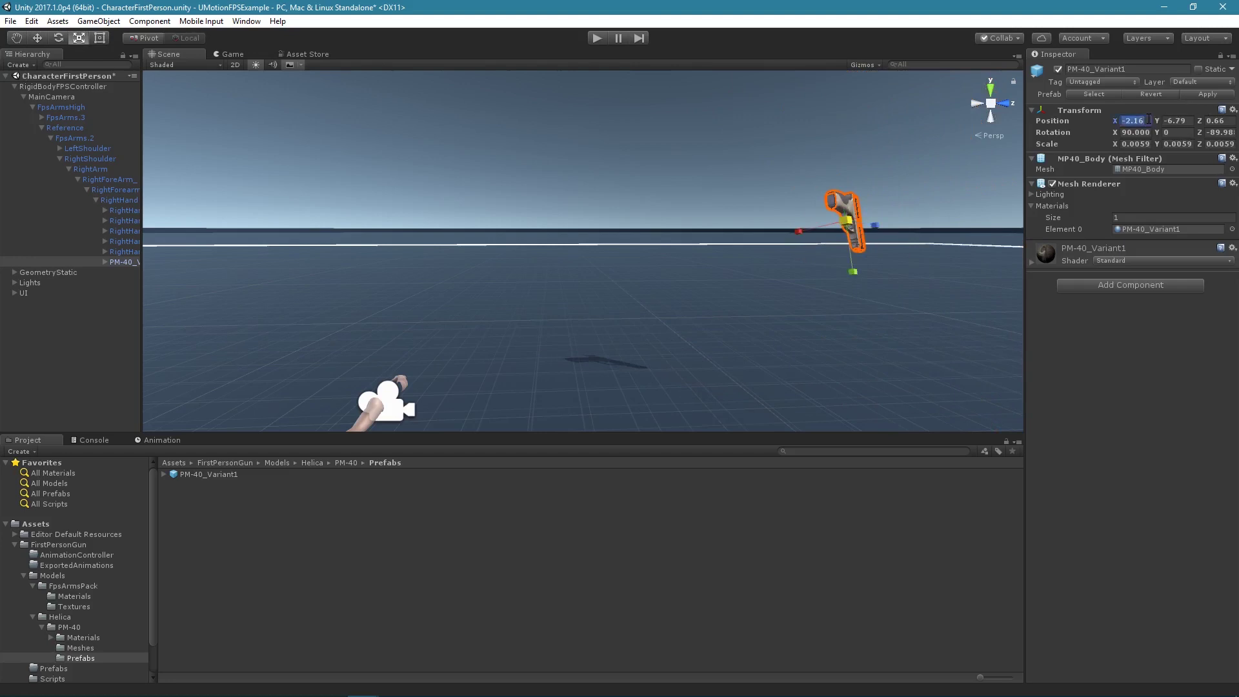
text(0)
key(Tab)
text(0)
click(1217, 121)
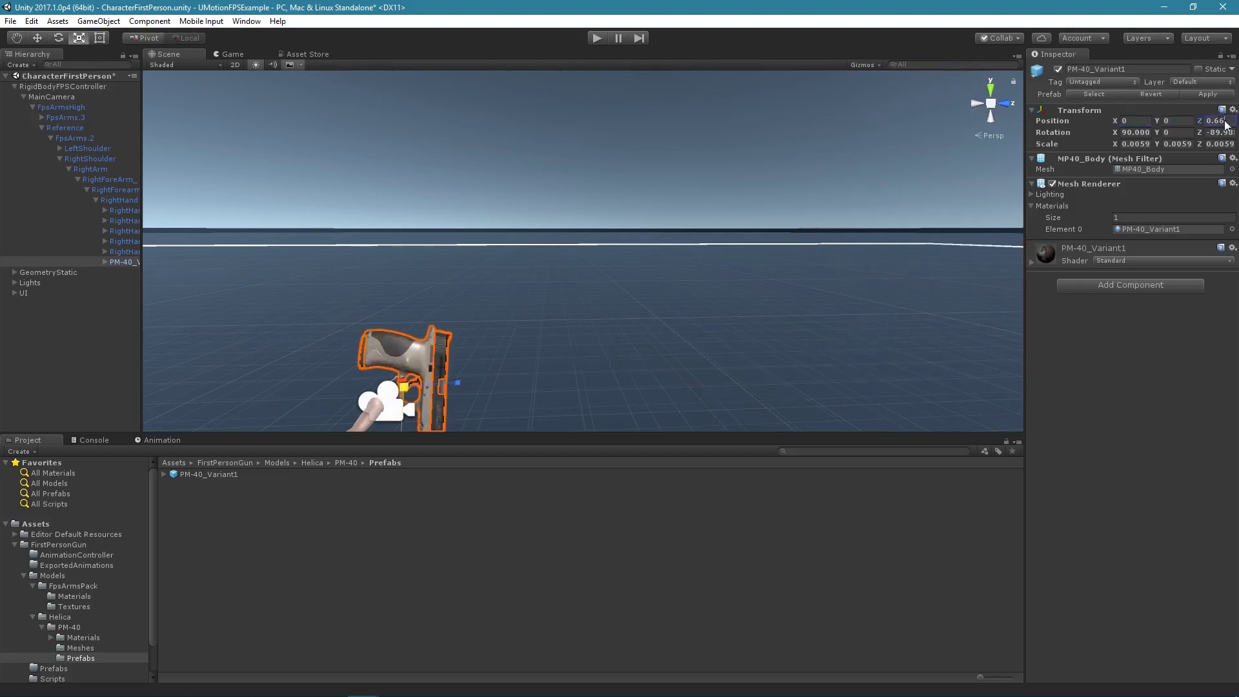
text(0)
Step: Rotate the PM-40 pistol to about X -90, Y 0, Z -359.9 to align its barrel with the right hand's pointing direction
right_drag(477, 275, 529, 246)
key(a)
key(w)
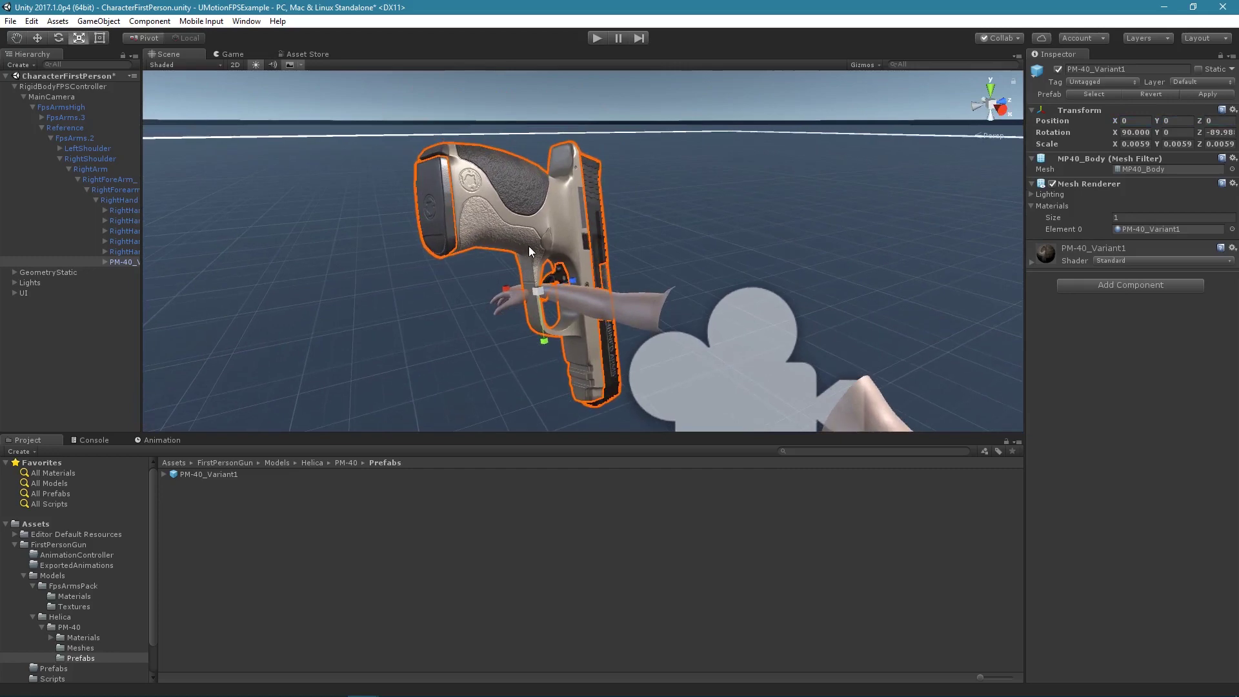
key(e)
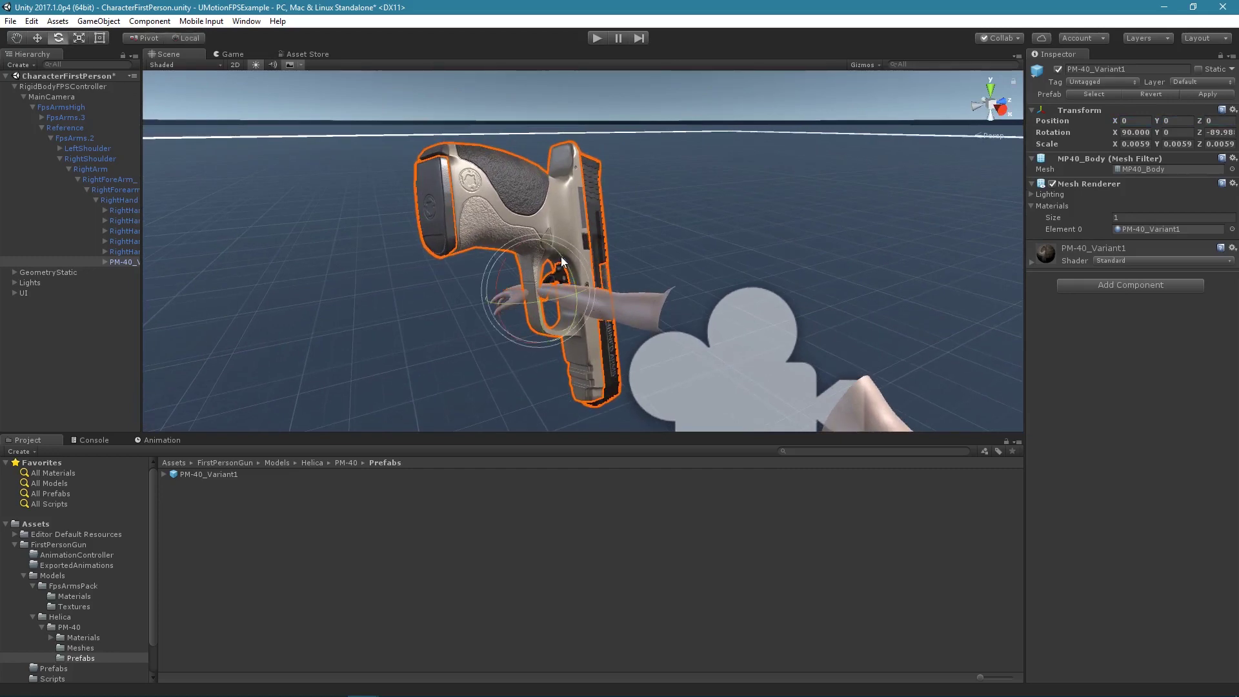
drag(586, 299, 489, 317)
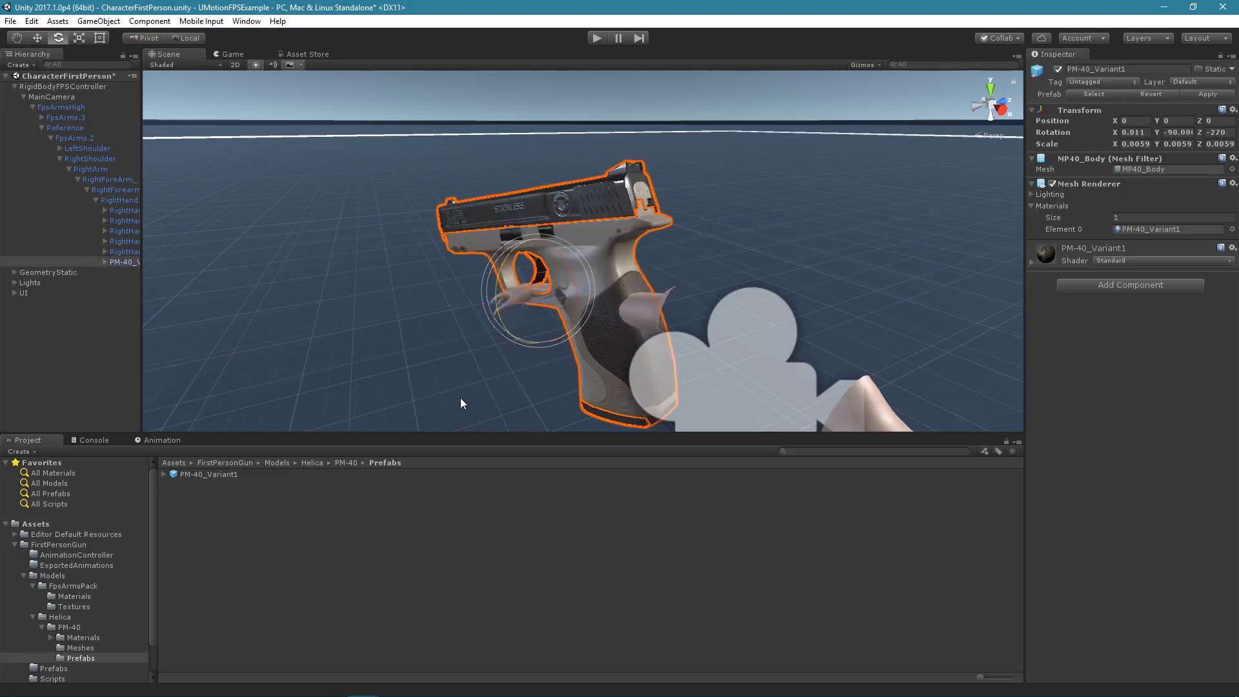
ctrl+drag(460, 398, 449, 450)
right_drag(485, 377, 170, 92)
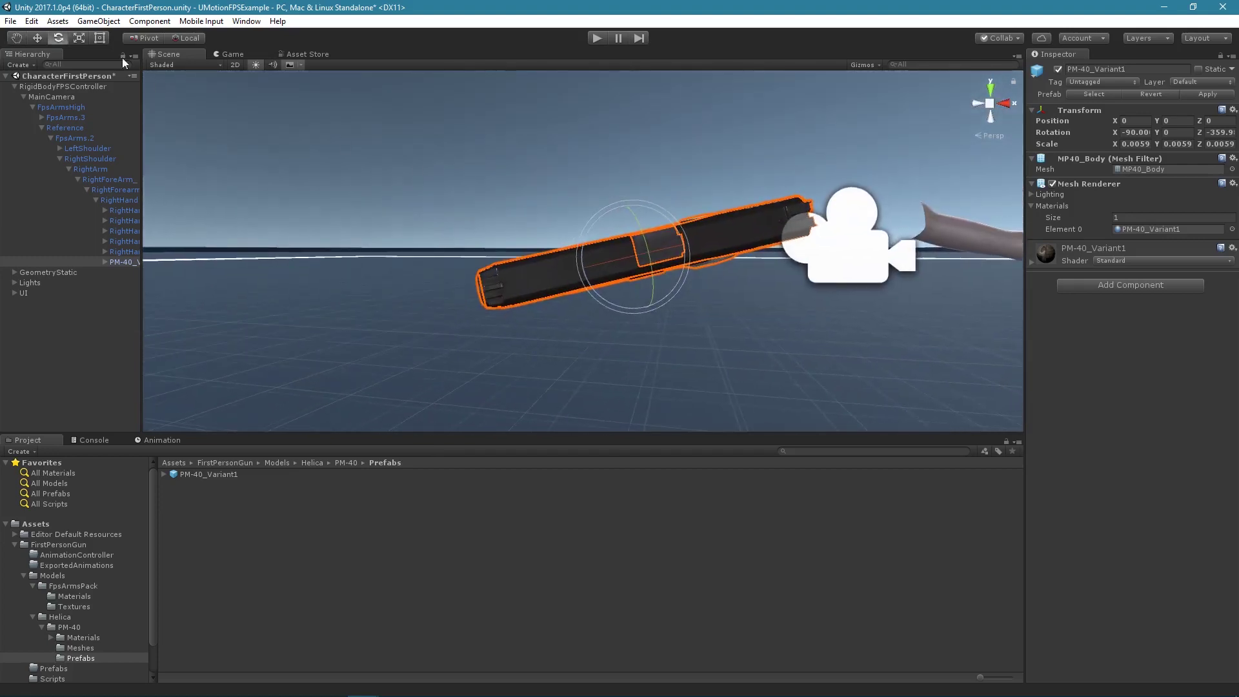
Step: Scale the pistol down uniformly to about 0.0015 and move it to about X 0.057, Z -0.162 at the right hand
right_drag(413, 258, 478, 264)
key(w)
key(s)
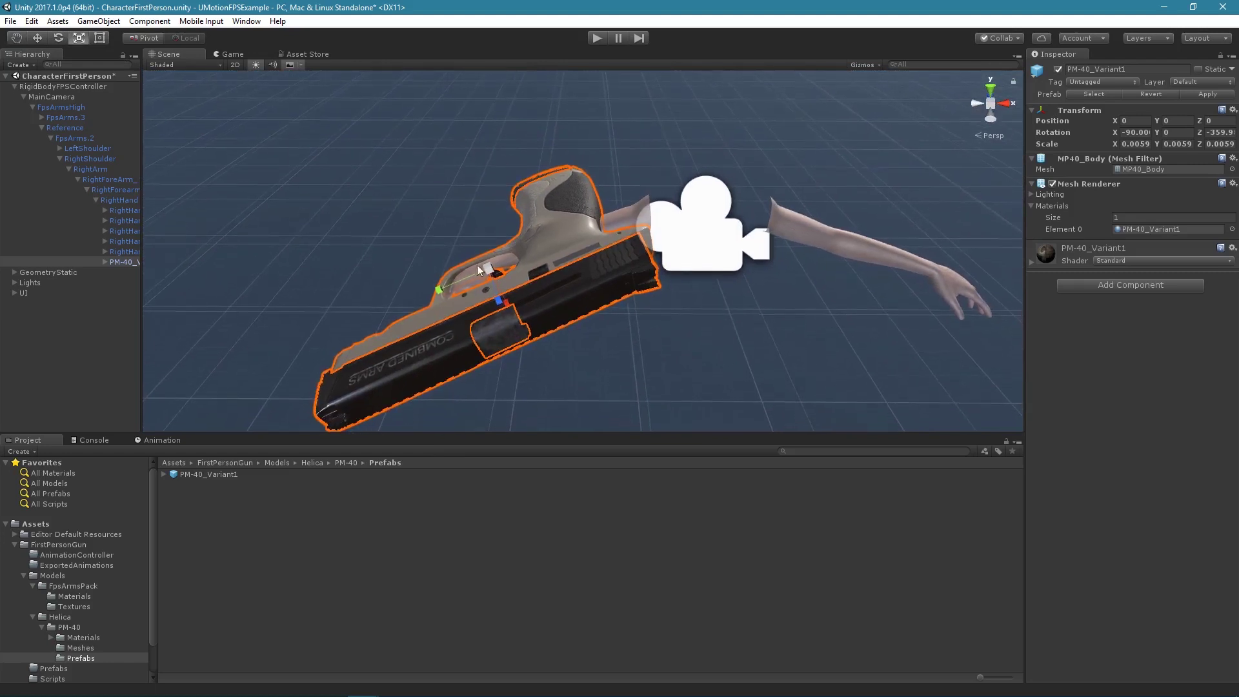
drag(491, 272, 530, 207)
click(37, 40)
scroll(532, 210, up, 2)
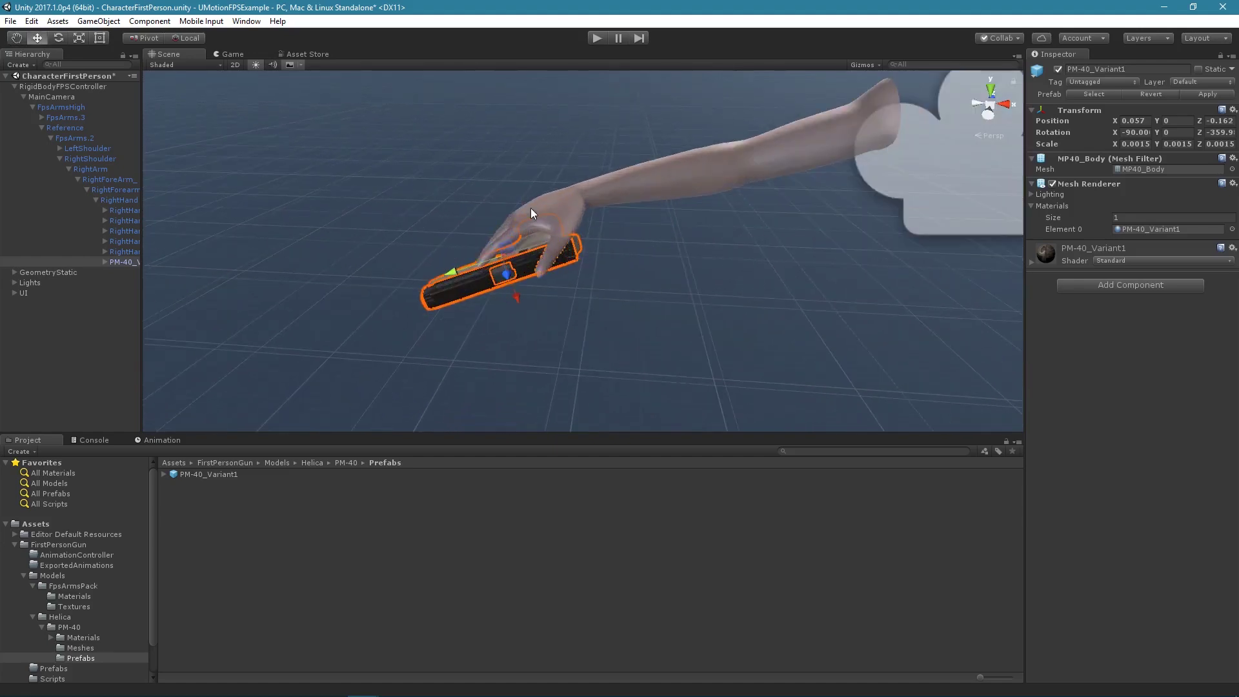
Step: Fine-tune the pistol's fit in the right hand with a uniform scale of about 0.0017 and position X 0.0447, Z -0.188
click(78, 38)
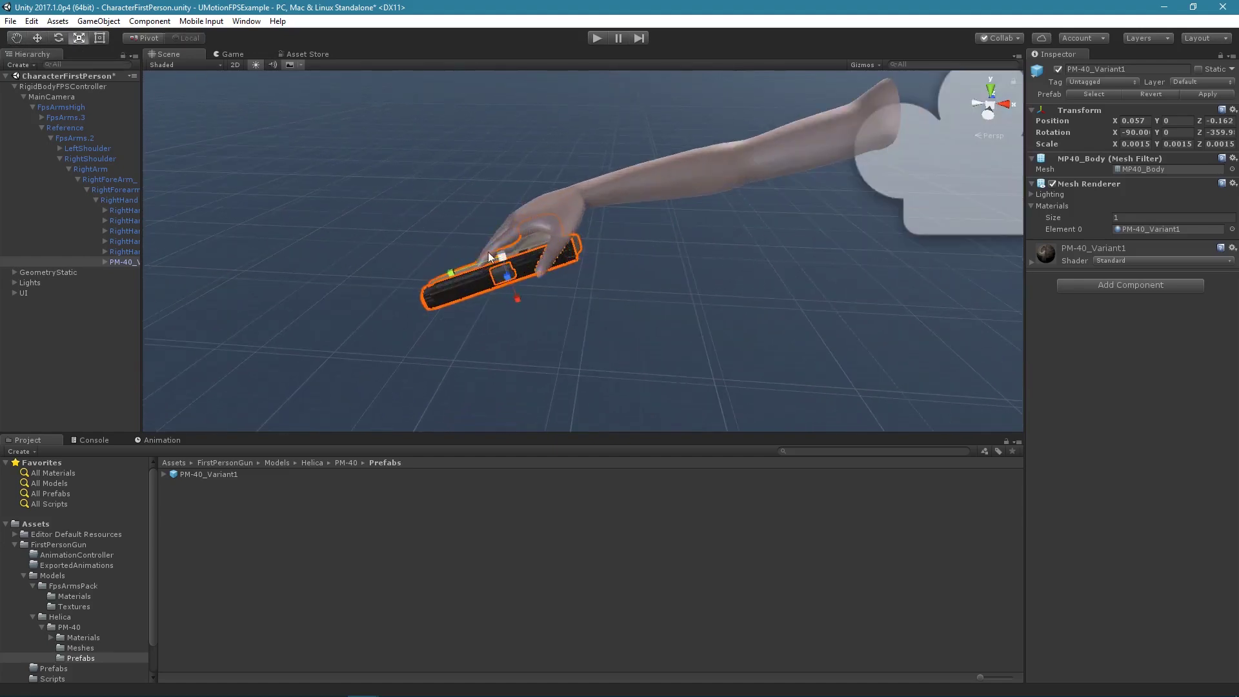
drag(502, 256, 486, 242)
click(37, 38)
right_drag(486, 241, 548, 203)
drag(544, 297, 552, 304)
right_drag(551, 303, 624, 245)
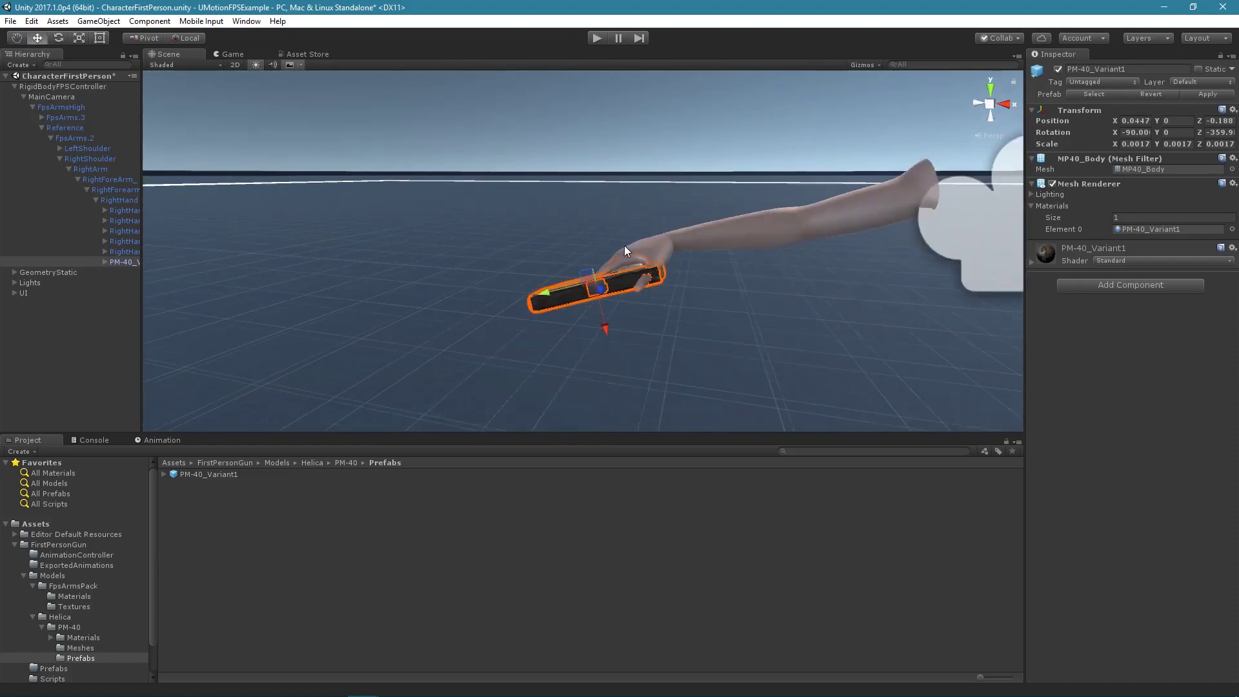
right_drag(767, 236, 399, 237)
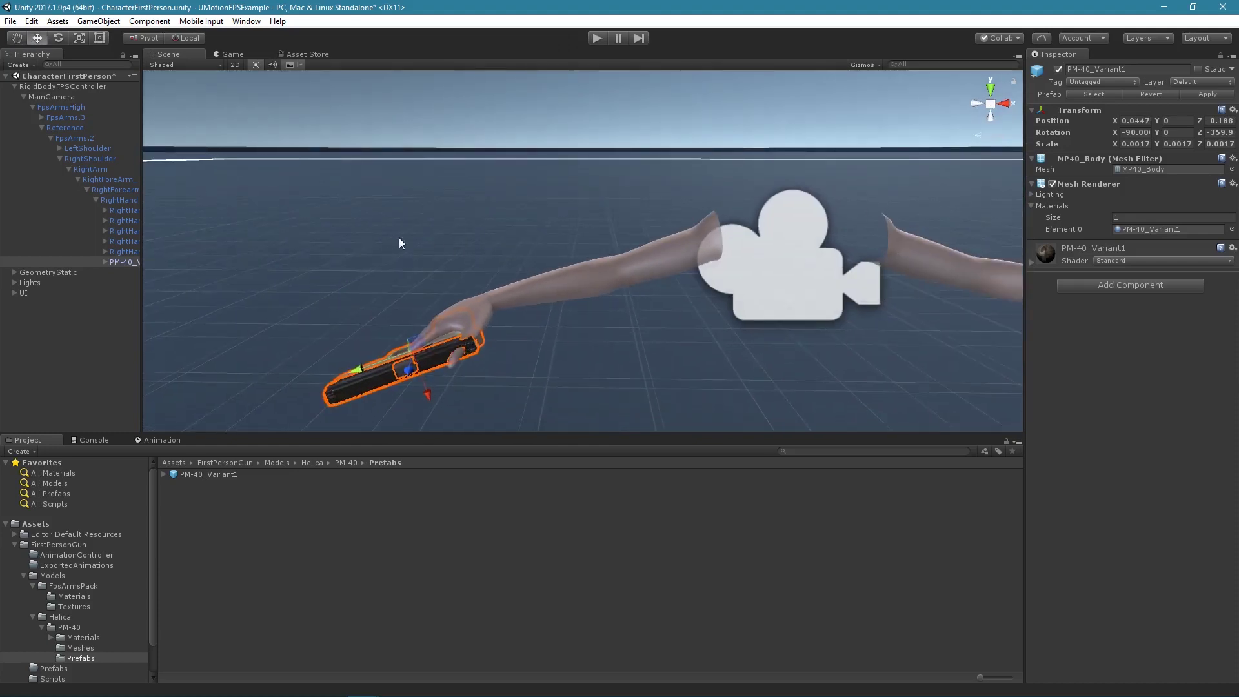
Step: Rename the FpsArmsHigh object as FpsGunPrefab
click(69, 108)
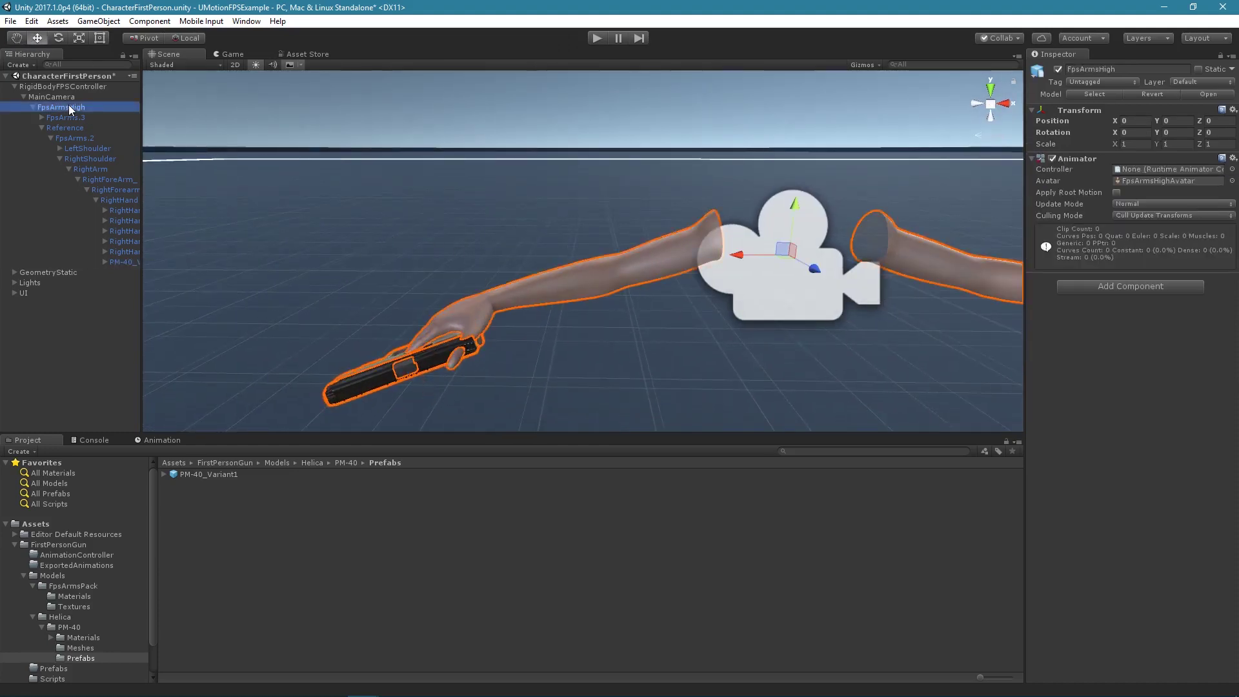
click(1141, 69)
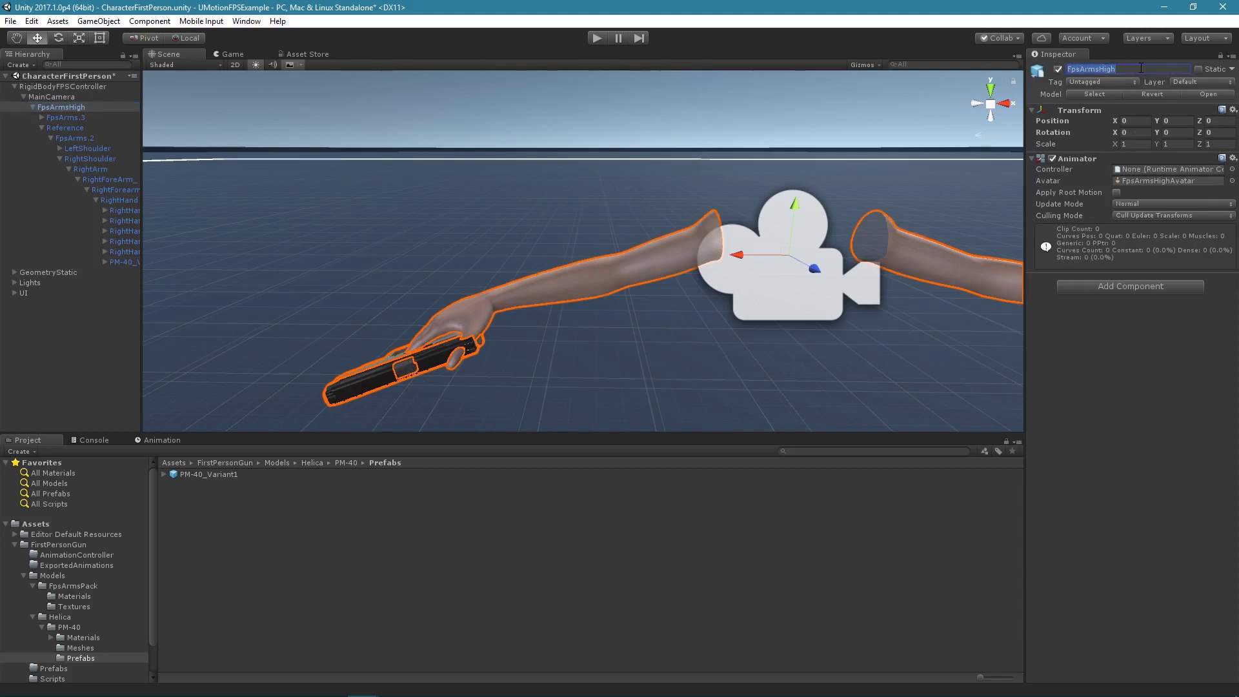
text(FpsGunPrefab)
key(Return)
Step: Save FpsGunPrefab as a prefab in the FirstPersonGun Prefabs folder and select its instance under MainCamera
click(24, 575)
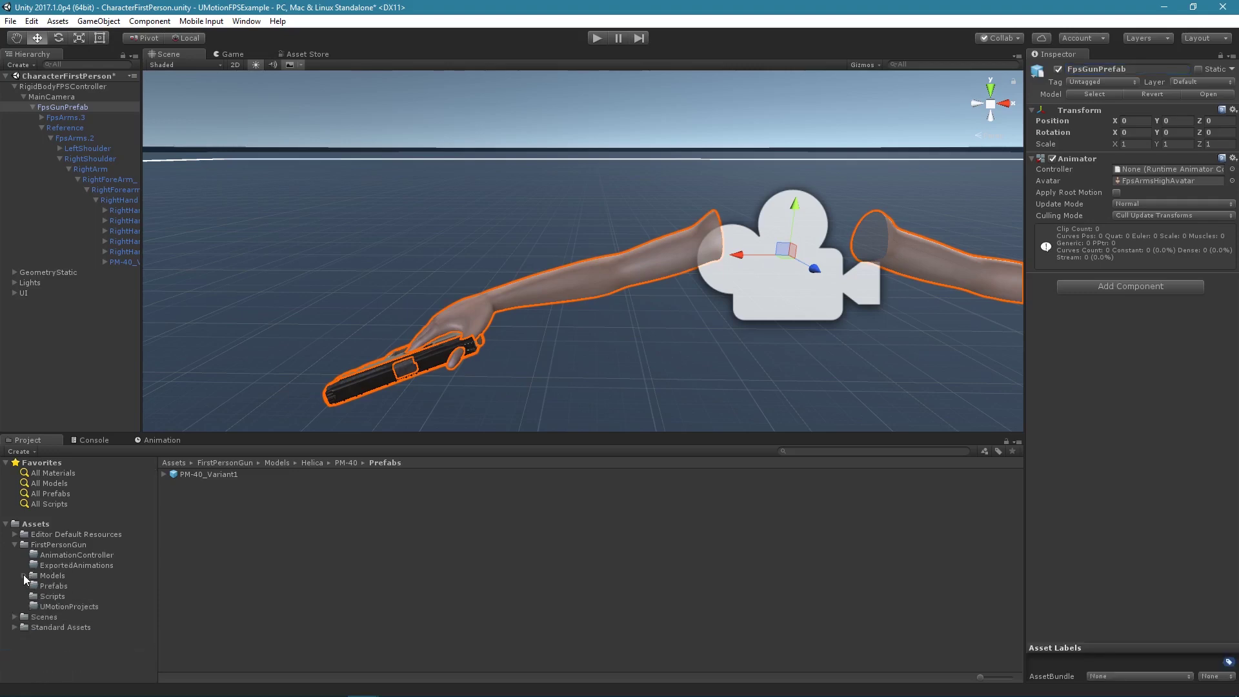
click(57, 544)
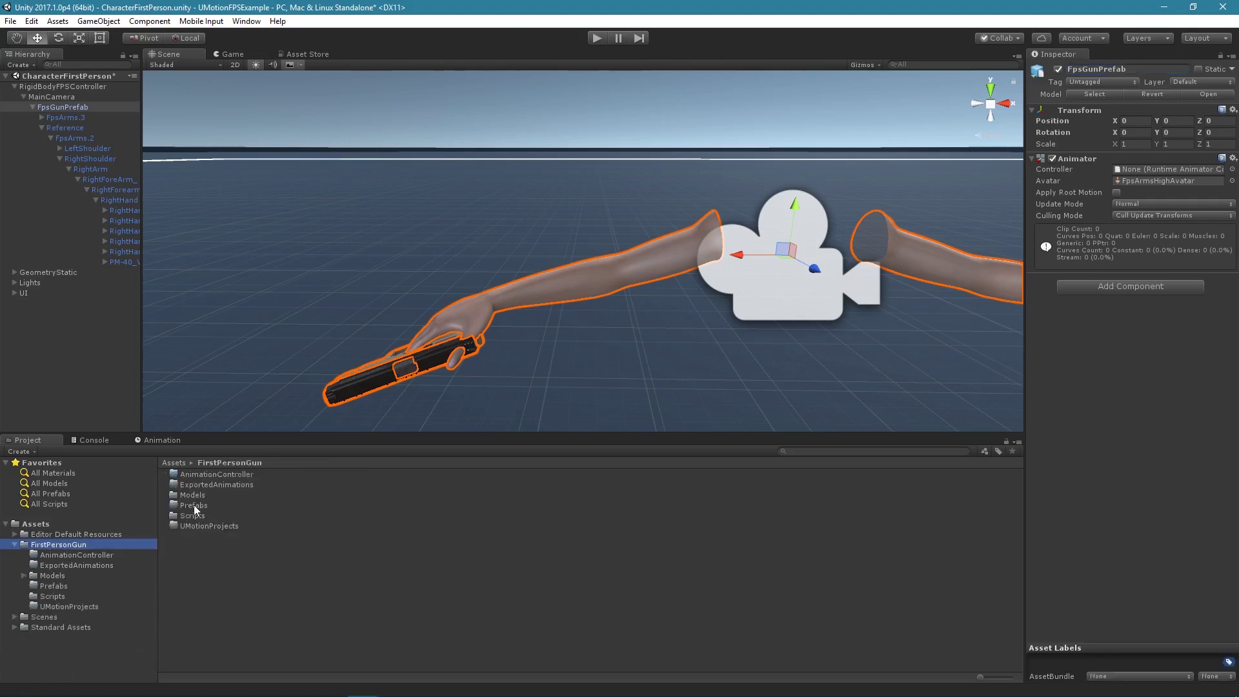
drag(63, 106, 194, 505)
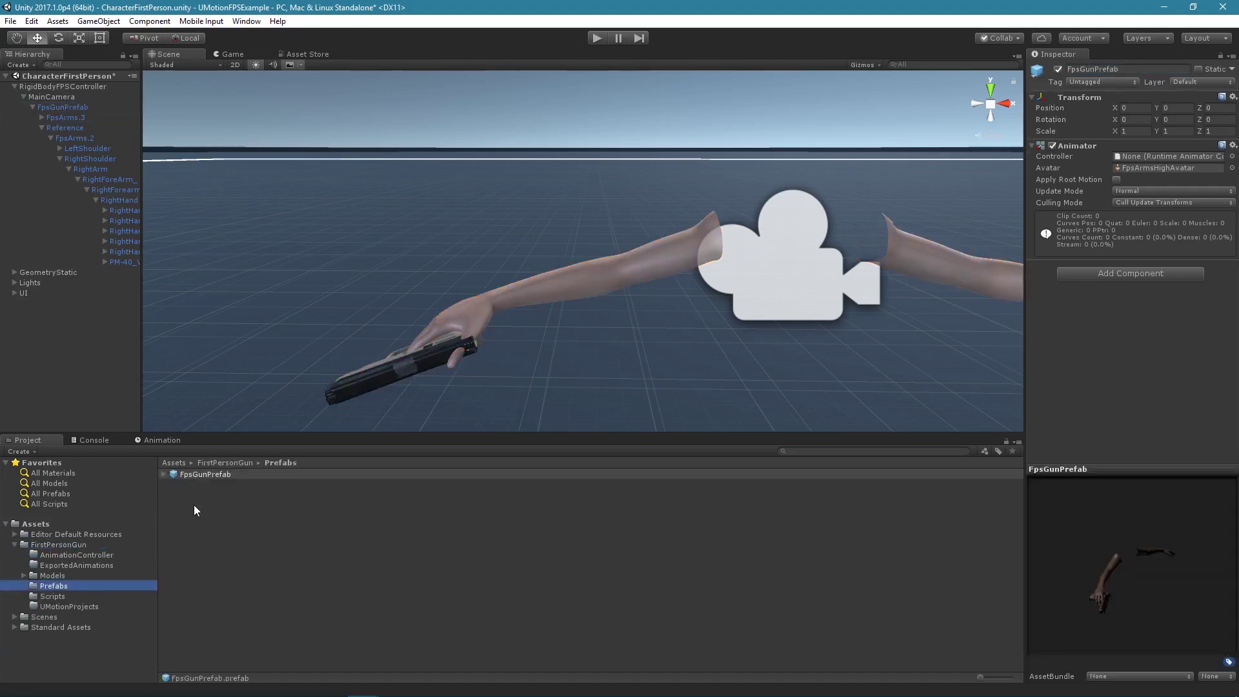
click(211, 547)
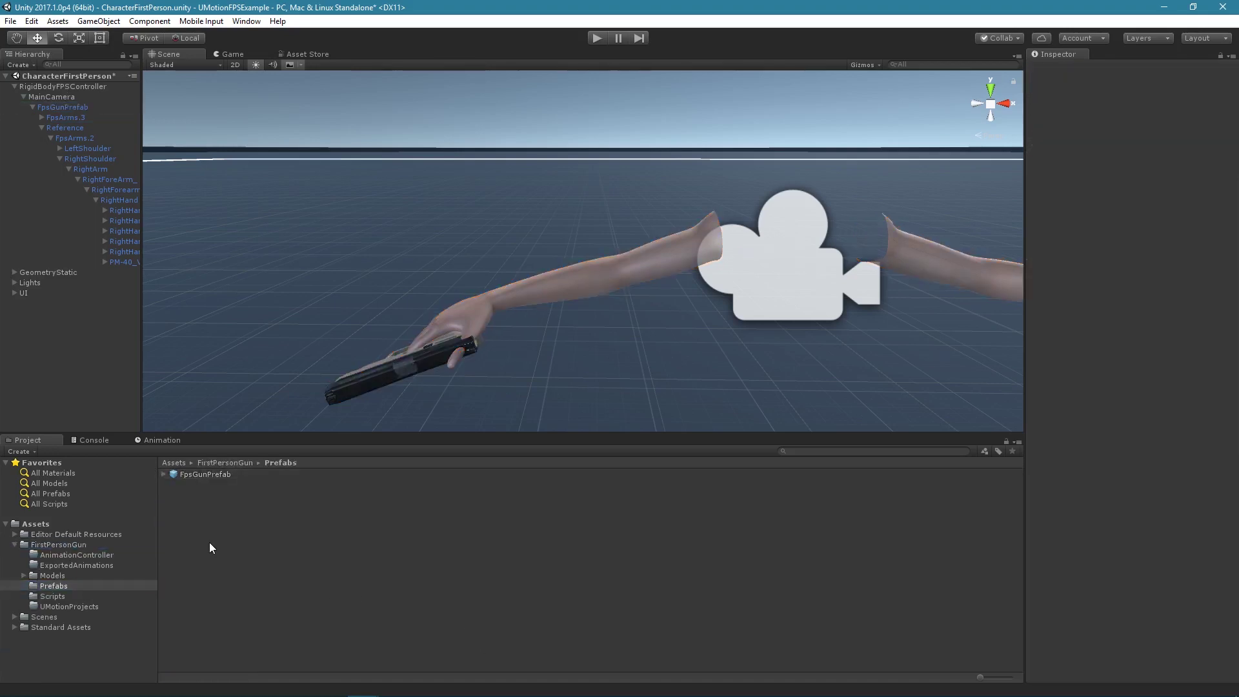
click(77, 107)
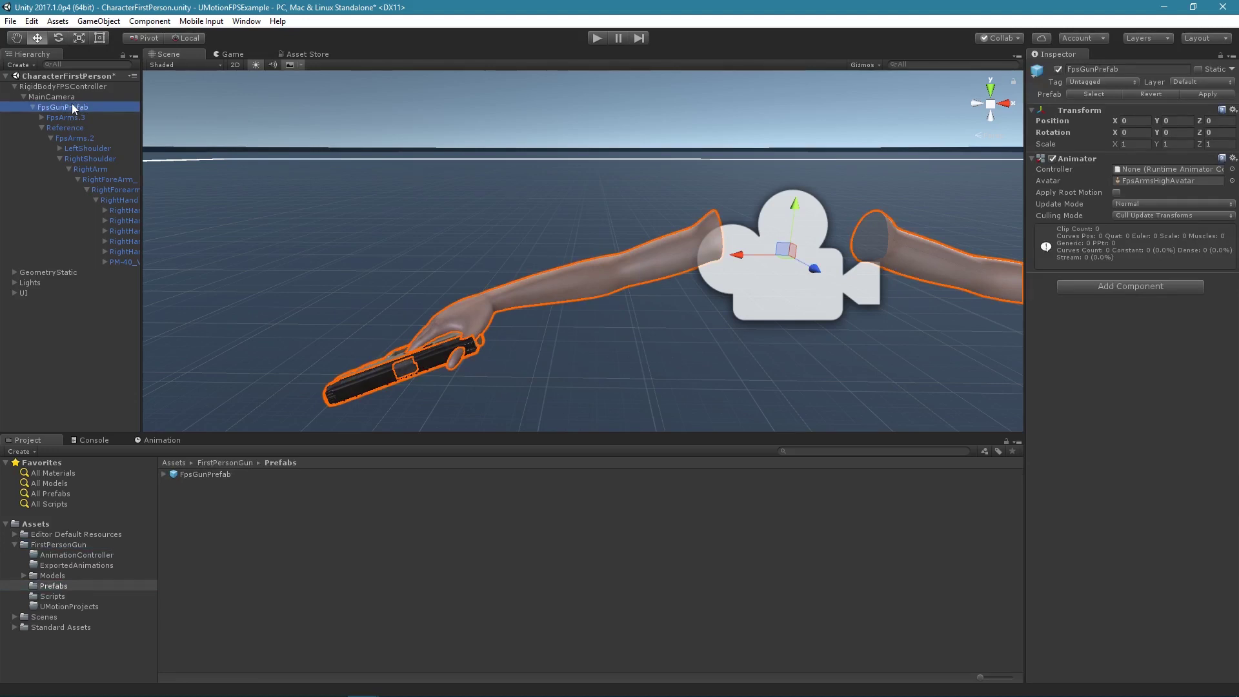
Step: Dock the Game view beside the Scene view and enlarge it to slightly more than half the shared width
click(235, 54)
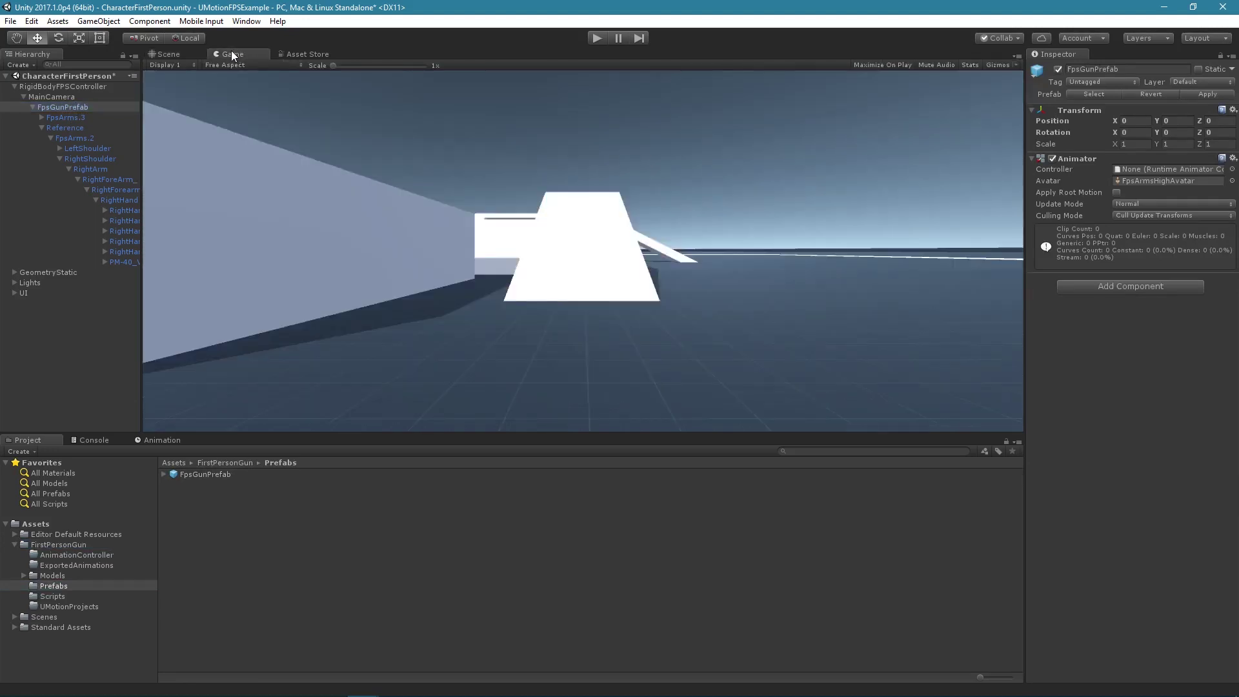
drag(233, 54, 896, 246)
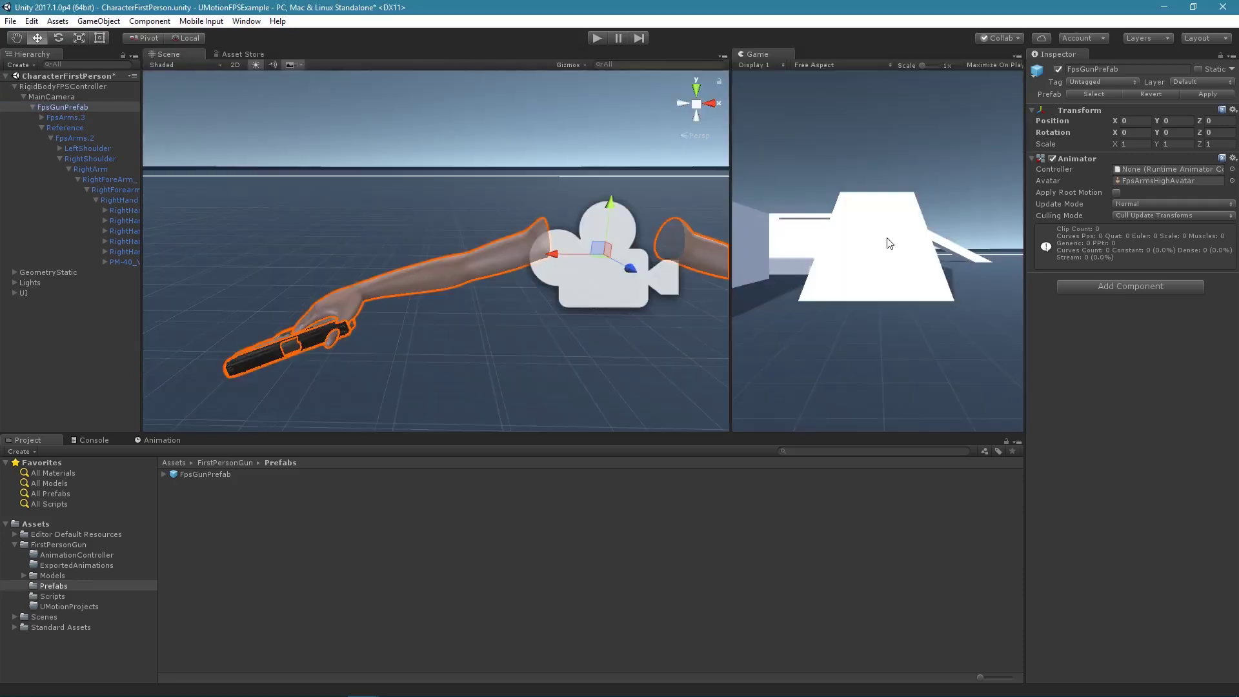
drag(730, 258, 543, 270)
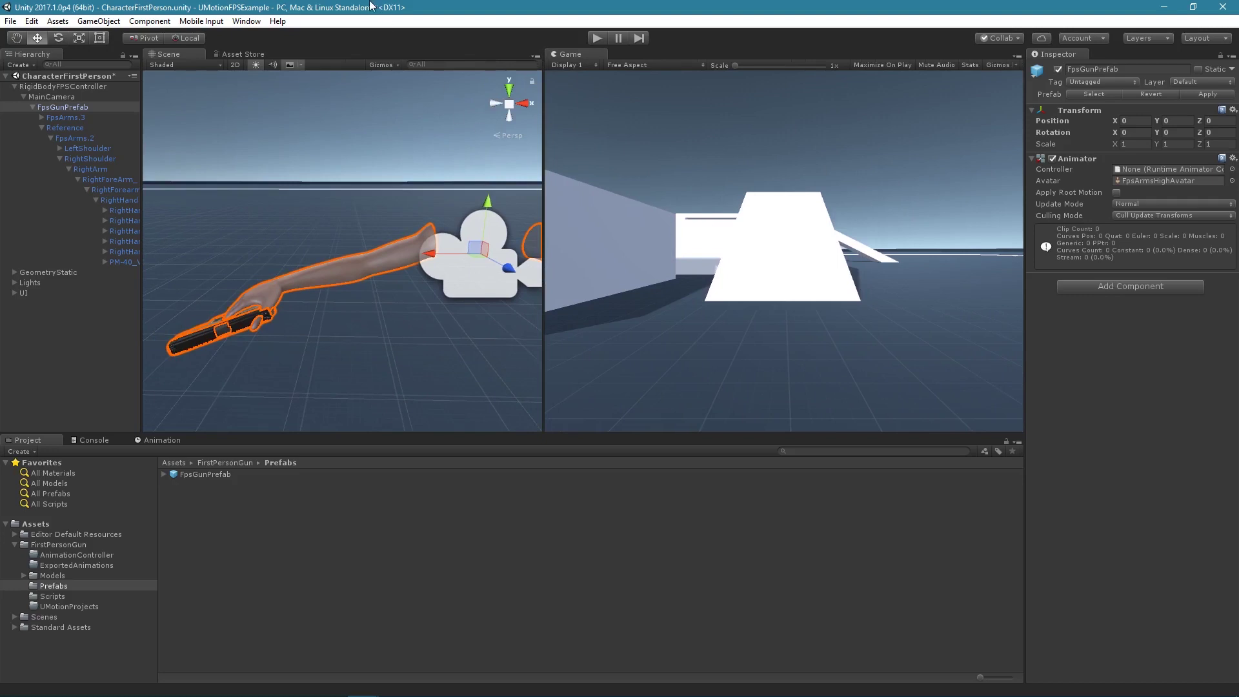
Step: Open the UMotion Clip Editor and dock it alongside the Project, Console and Animation windows
click(252, 22)
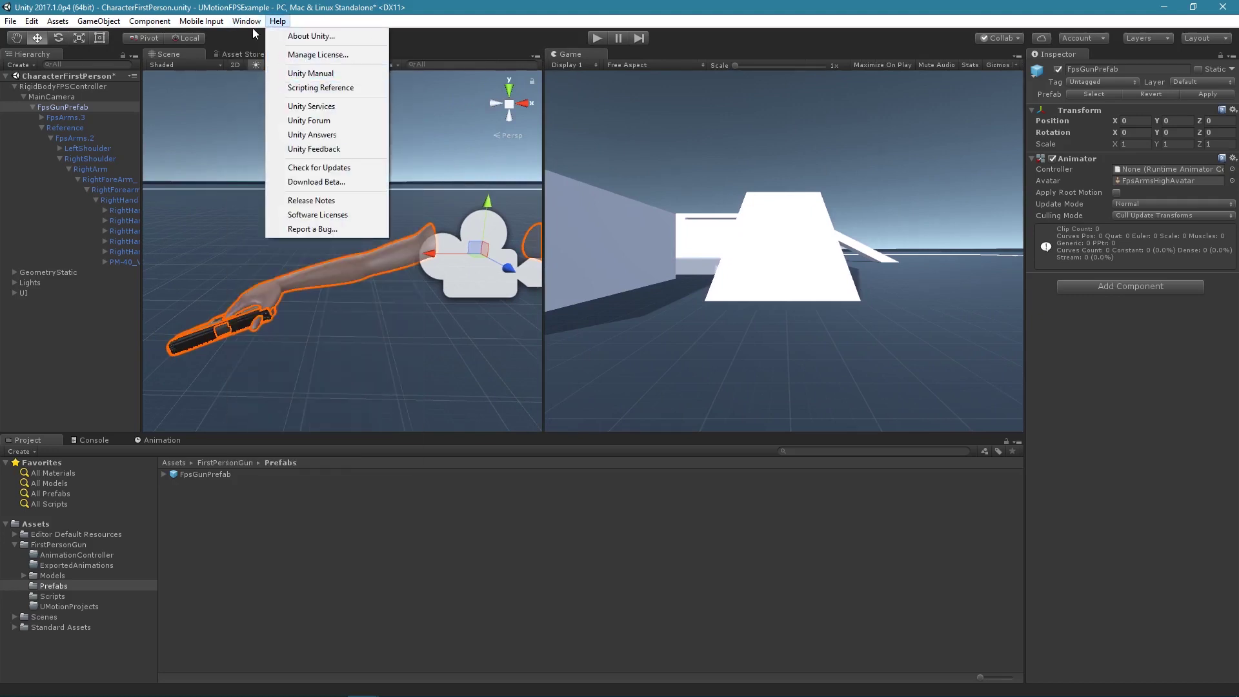
mouse_move(392, 91)
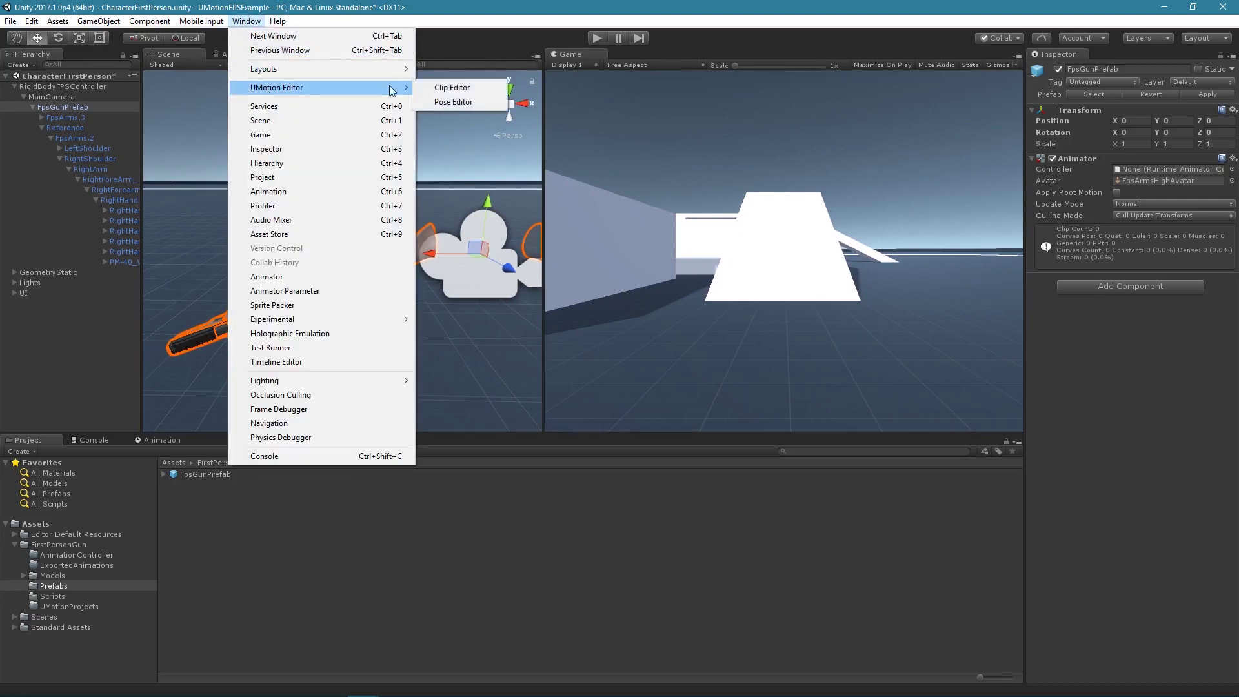
click(474, 86)
drag(60, 130, 232, 447)
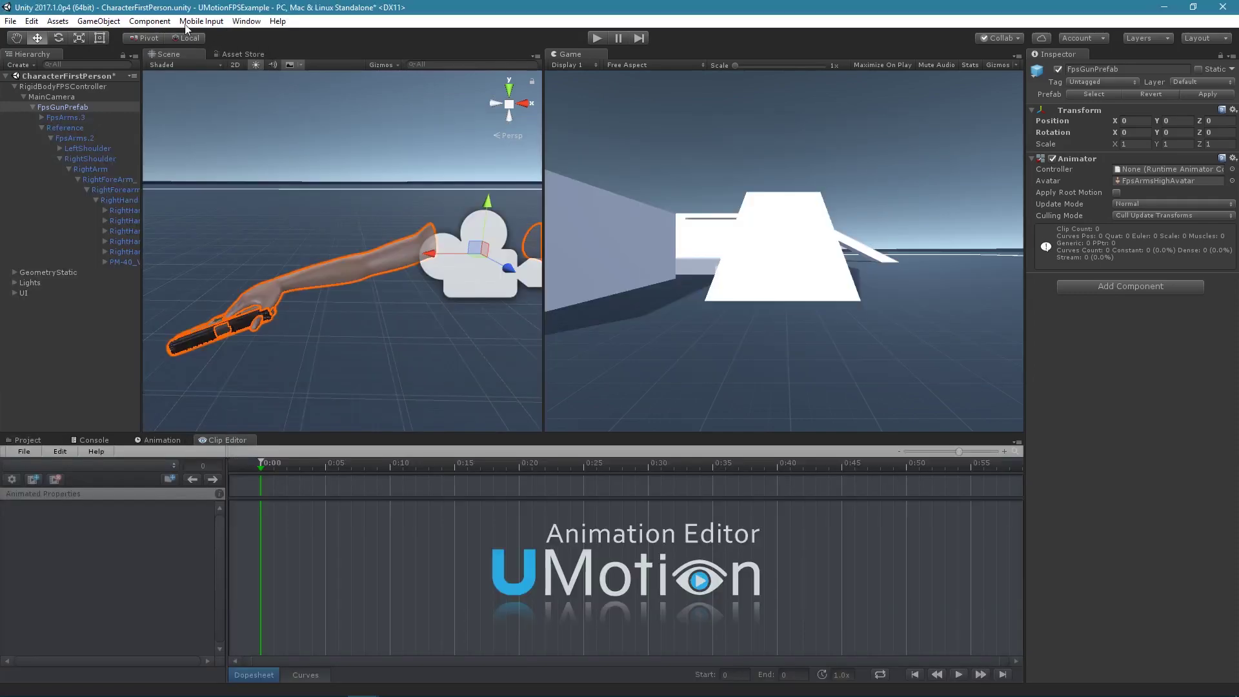
Step: Open the UMotion Pose Editor and dock it alongside the Inspector
click(246, 21)
mouse_move(300, 90)
click(442, 103)
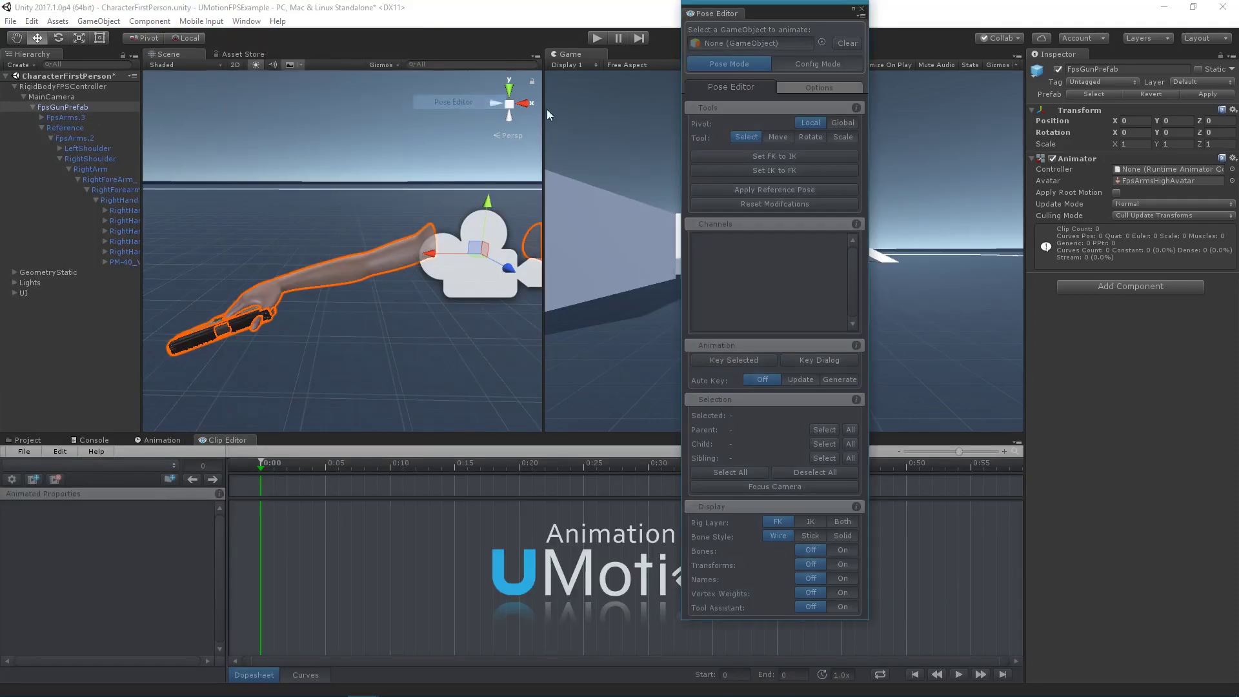
drag(731, 16, 1111, 69)
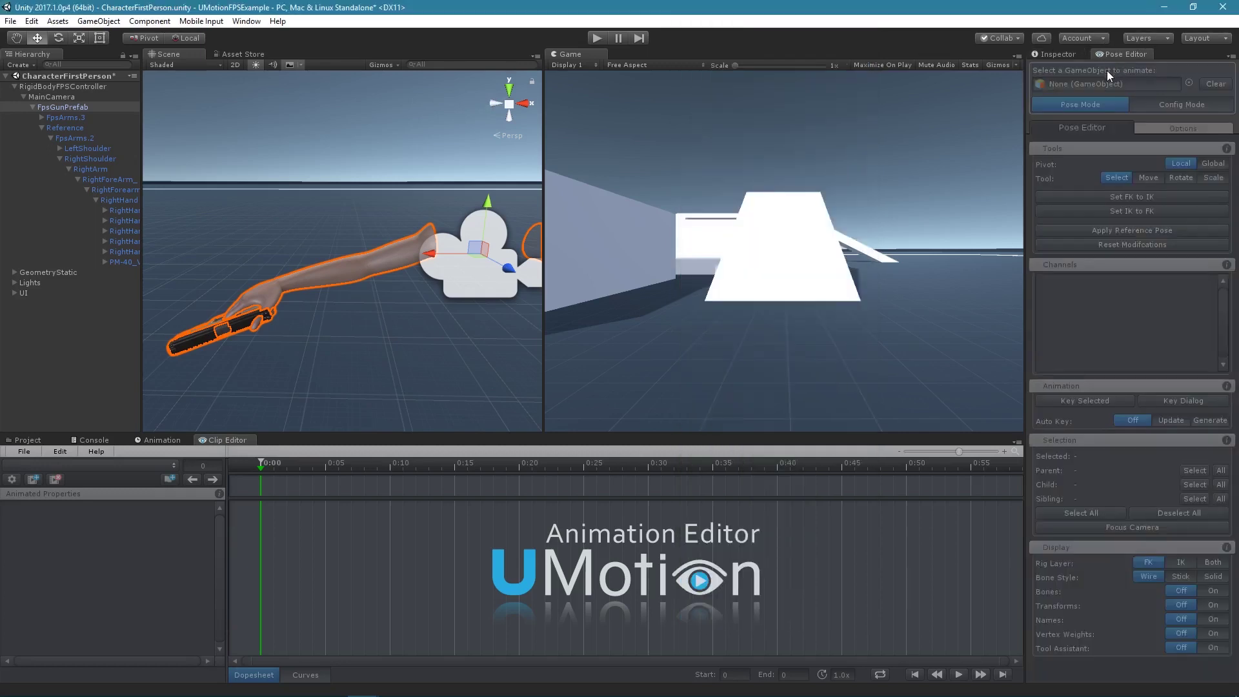
Step: Create a new Generic UMotion project named FPSGunUMotion in the FirstPersonGun UMotionProjects folder
click(30, 451)
mouse_move(61, 466)
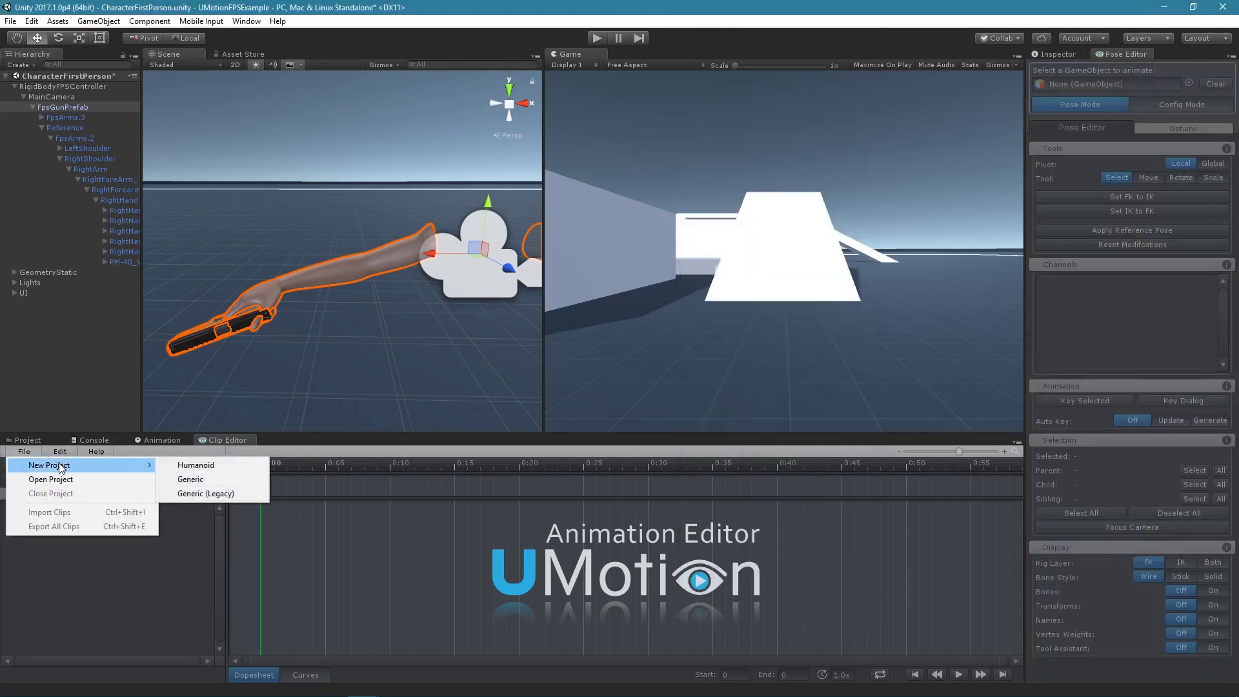
click(199, 483)
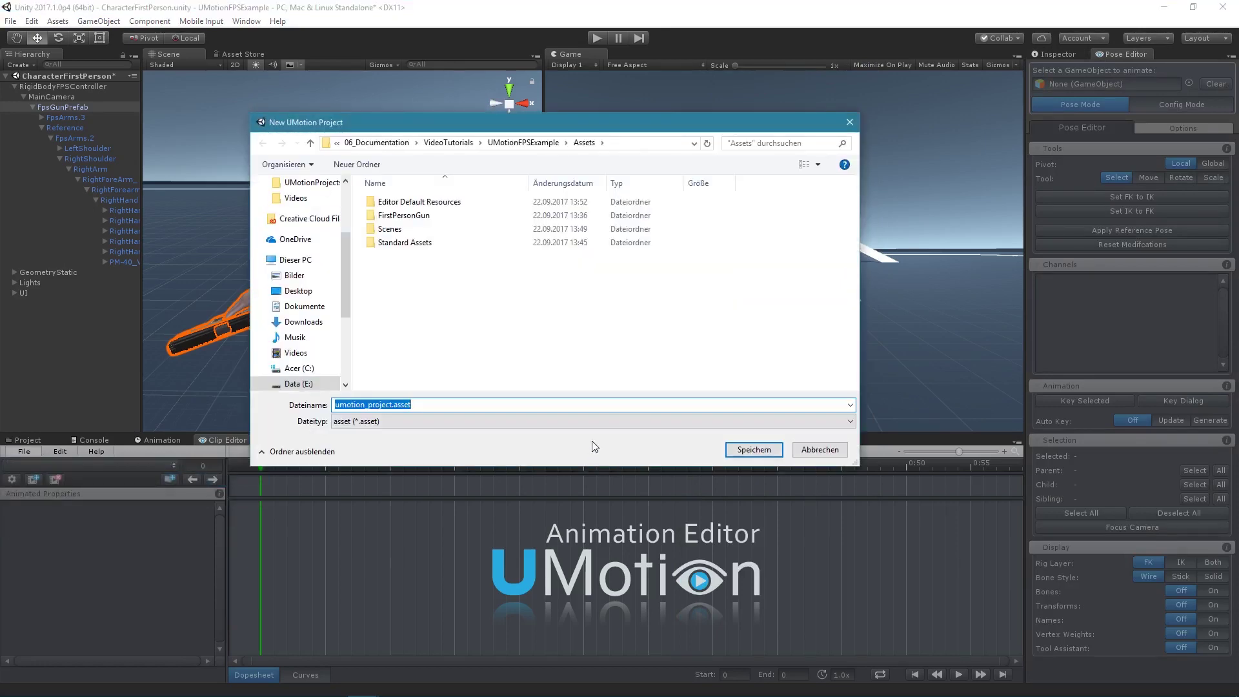
double_click(452, 217)
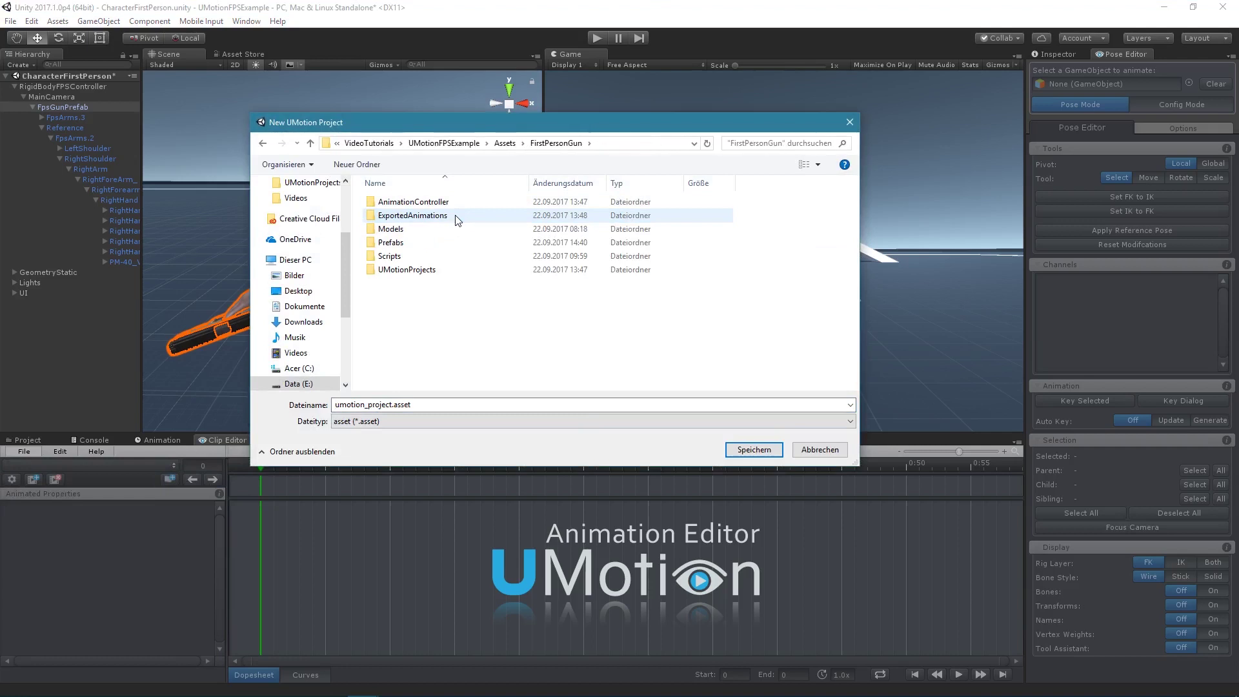
double_click(423, 269)
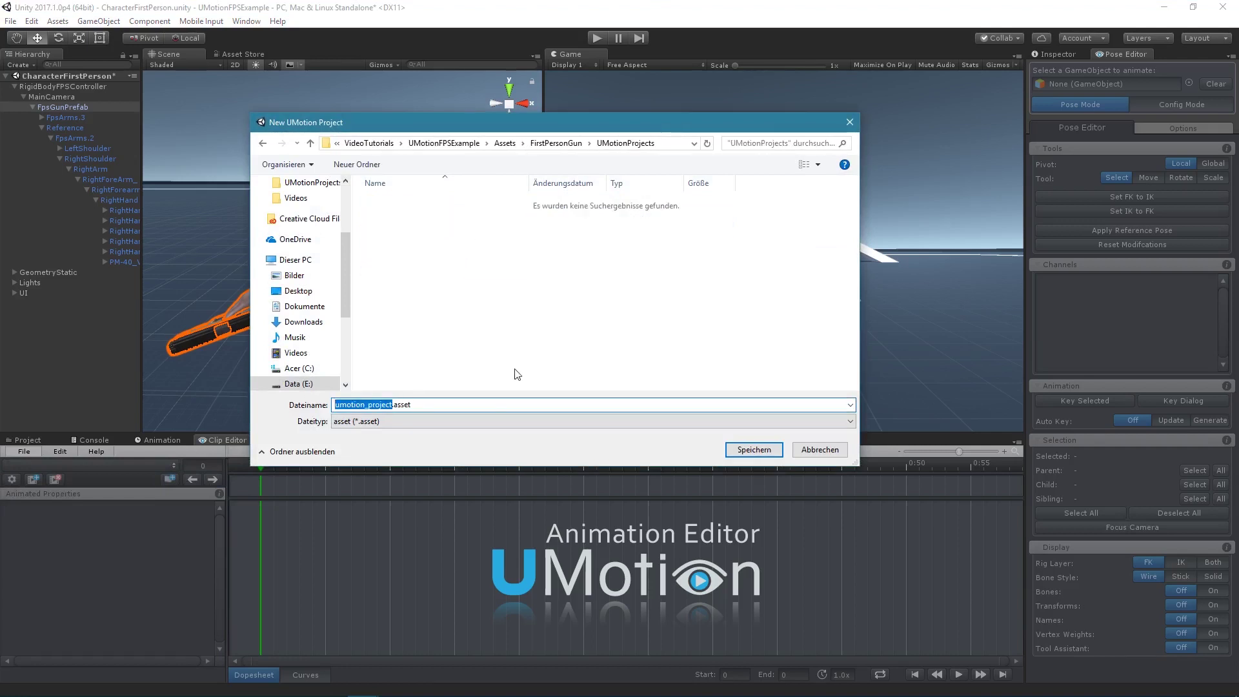
text(FPSGunUMotion)
key(Return)
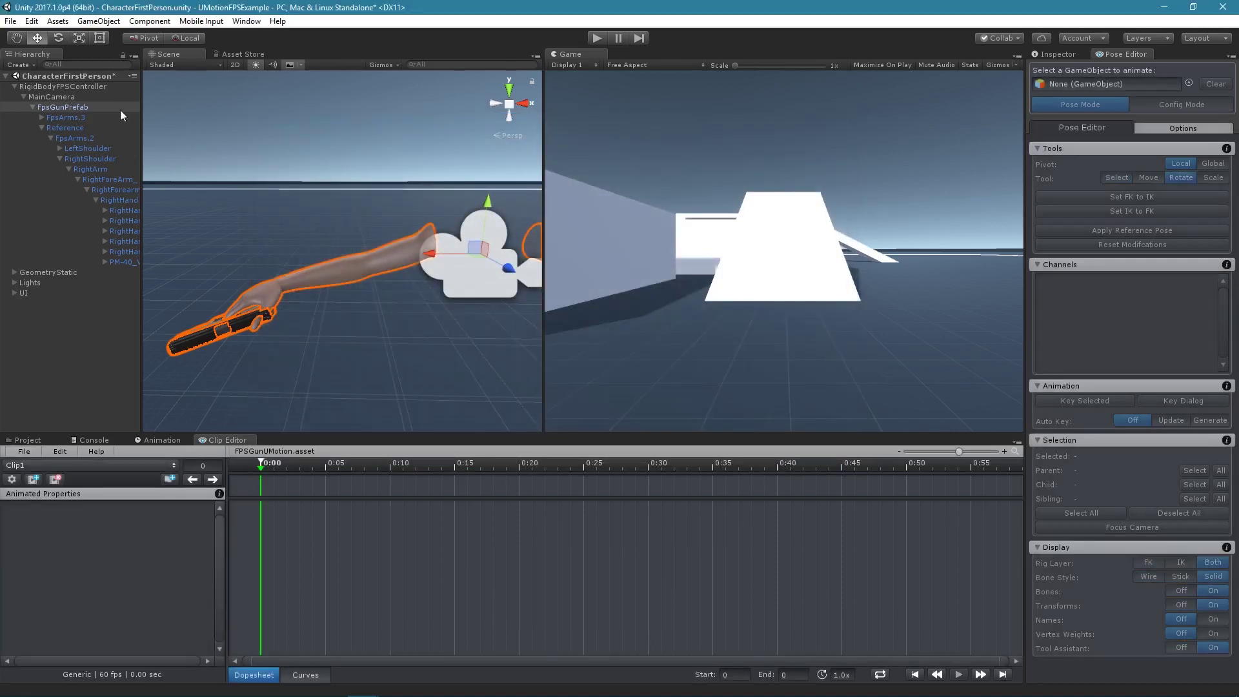
Step: Assign FpsGunPrefab as the GameObject to animate in the Pose Editor and create the configuration for its unconfigured bones
drag(71, 108, 1120, 82)
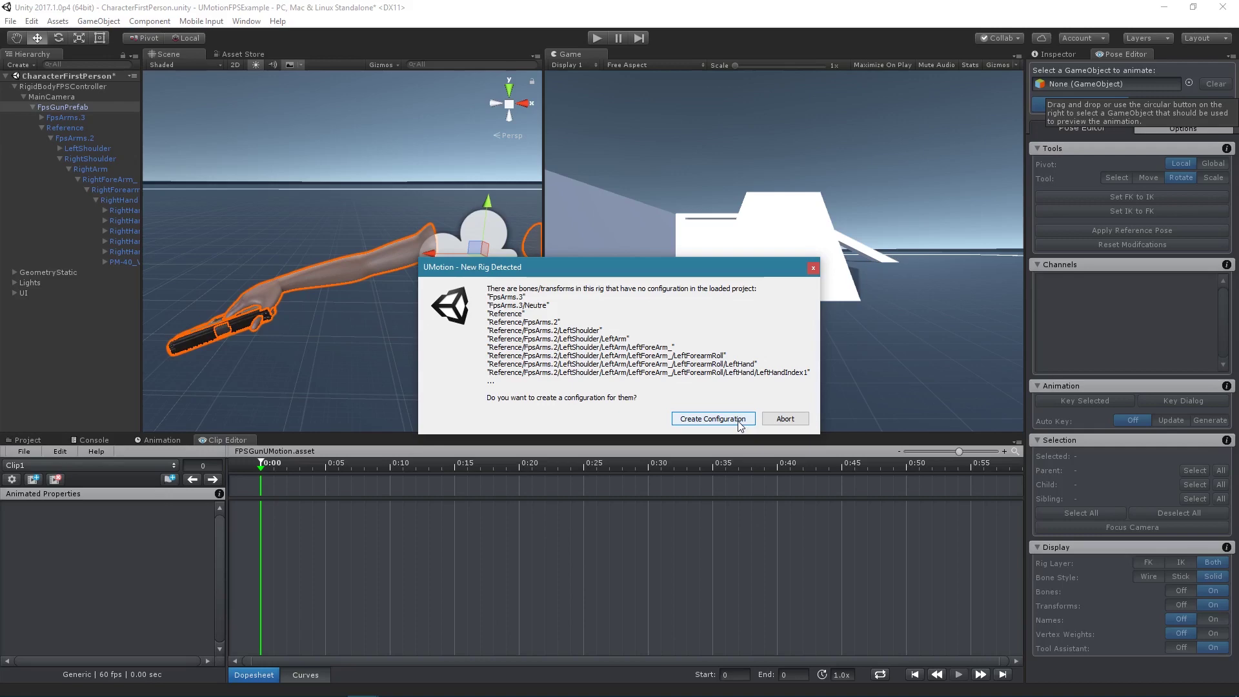
click(738, 421)
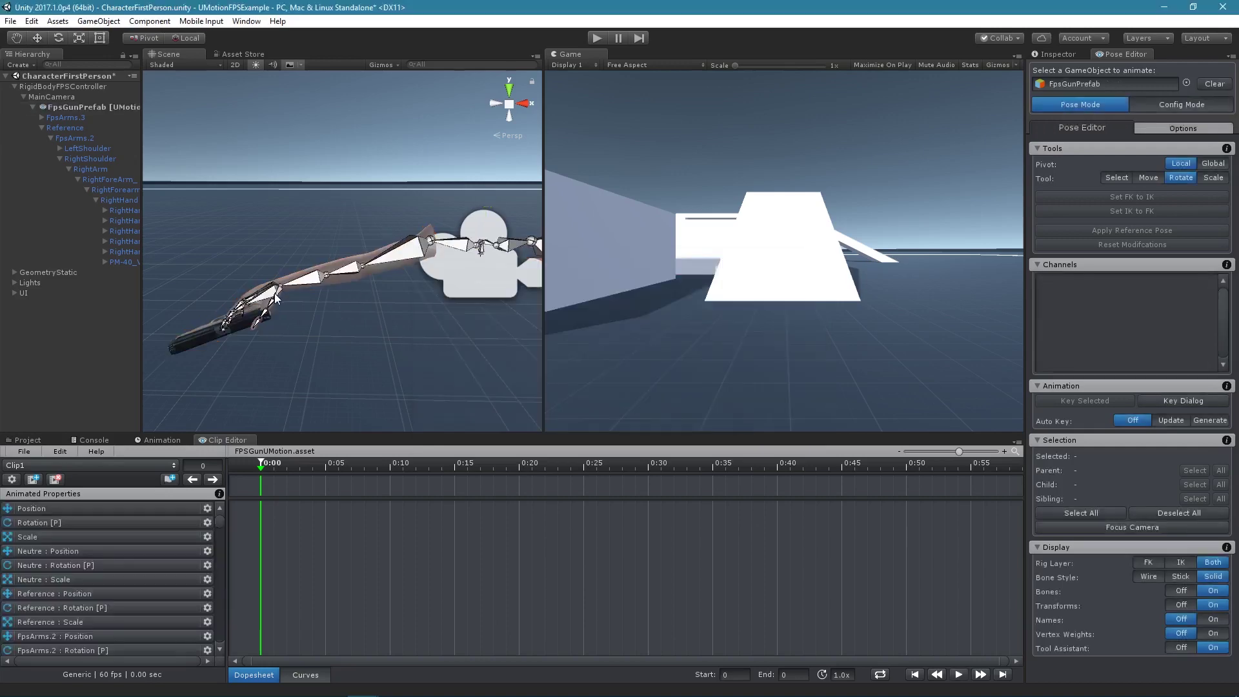
key(f)
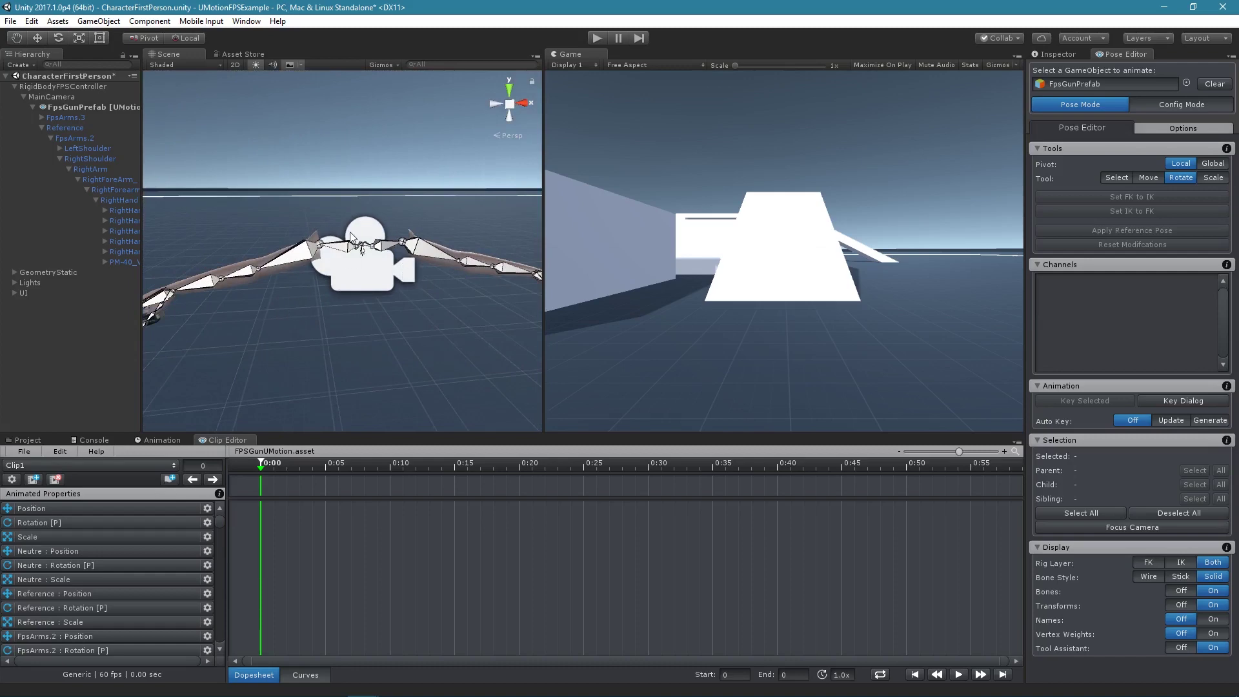
Step: Shrink the 3D gizmo icons in the Scene view so the camera icon does not cover the arm bones
click(381, 65)
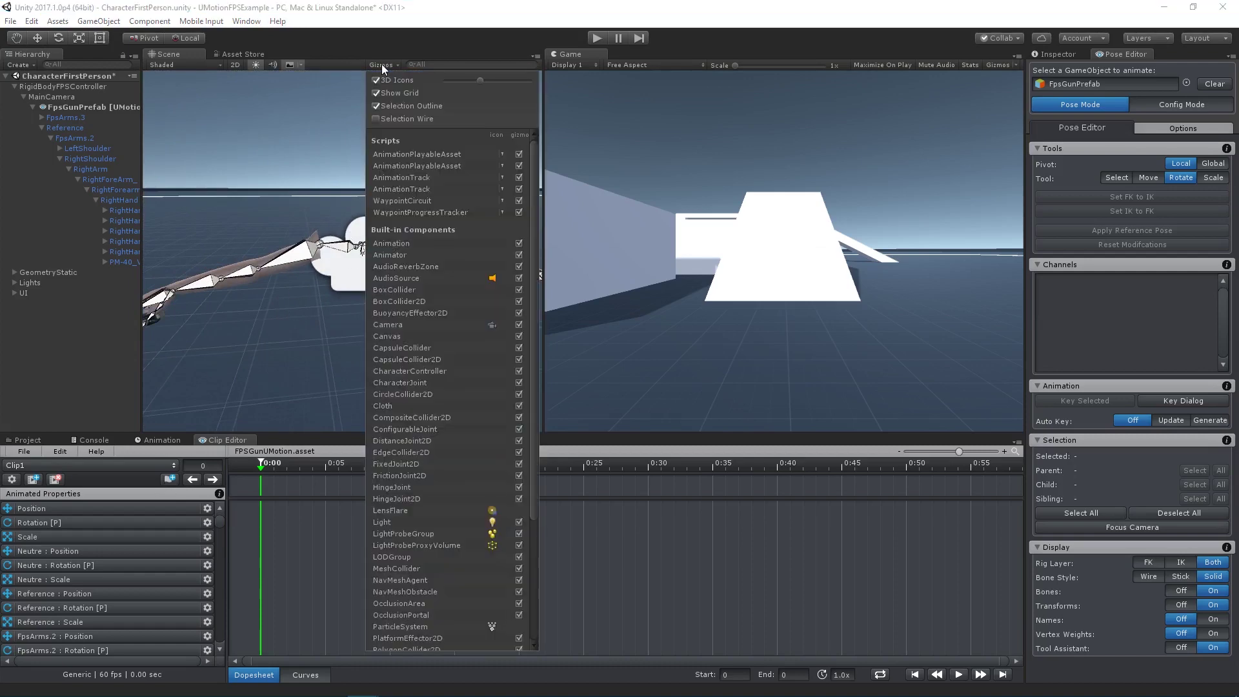
drag(481, 80, 436, 80)
click(285, 148)
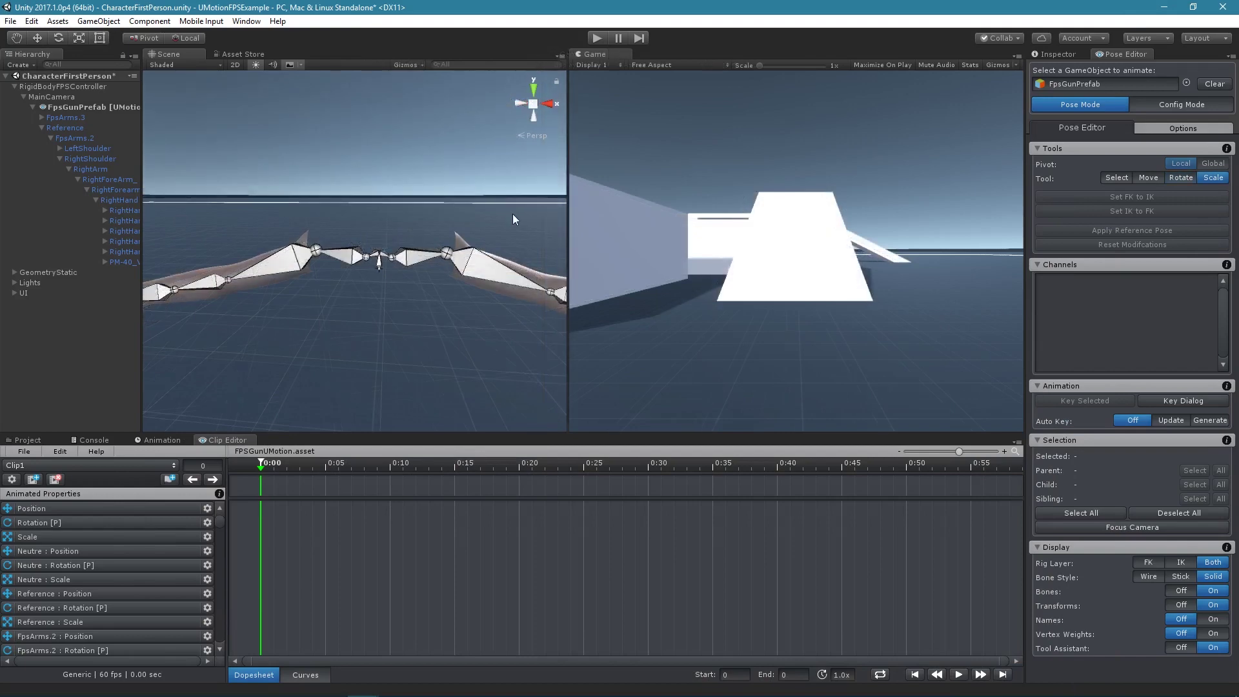
right_drag(501, 204, 300, 261)
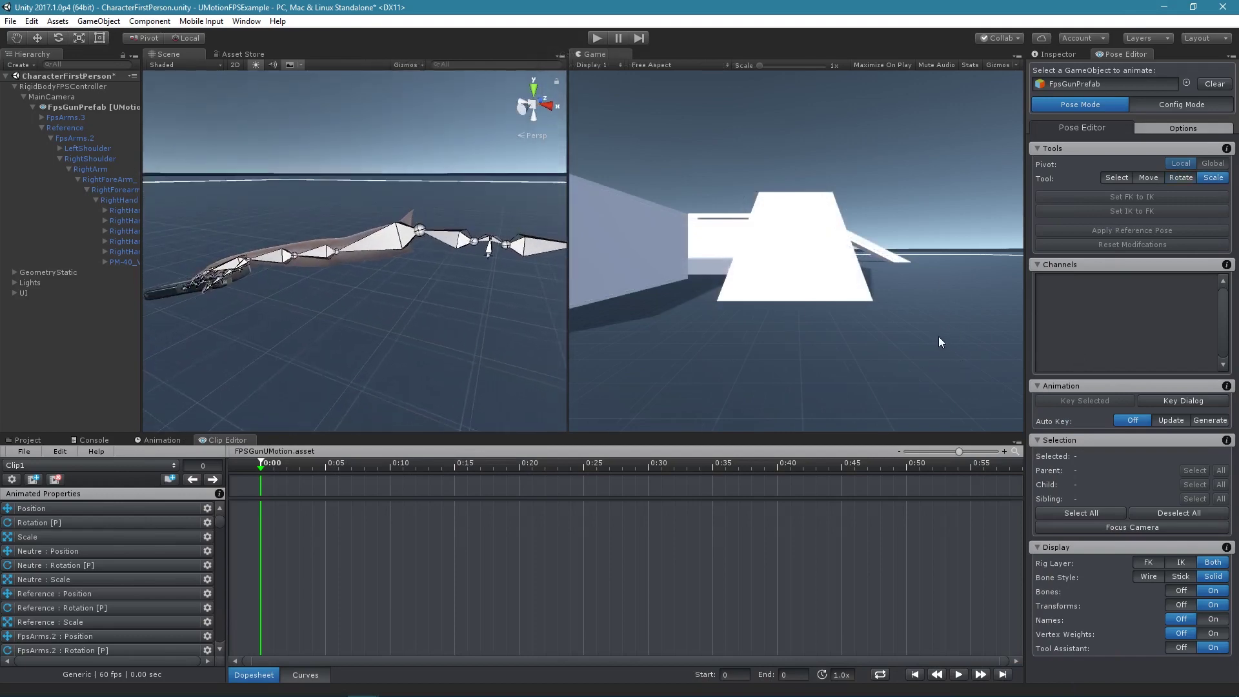
Step: Rotate the RightArm bone to about 8, 268, 338 degrees so the arm swings down from the shoulder
right_drag(456, 276, 431, 238)
click(431, 238)
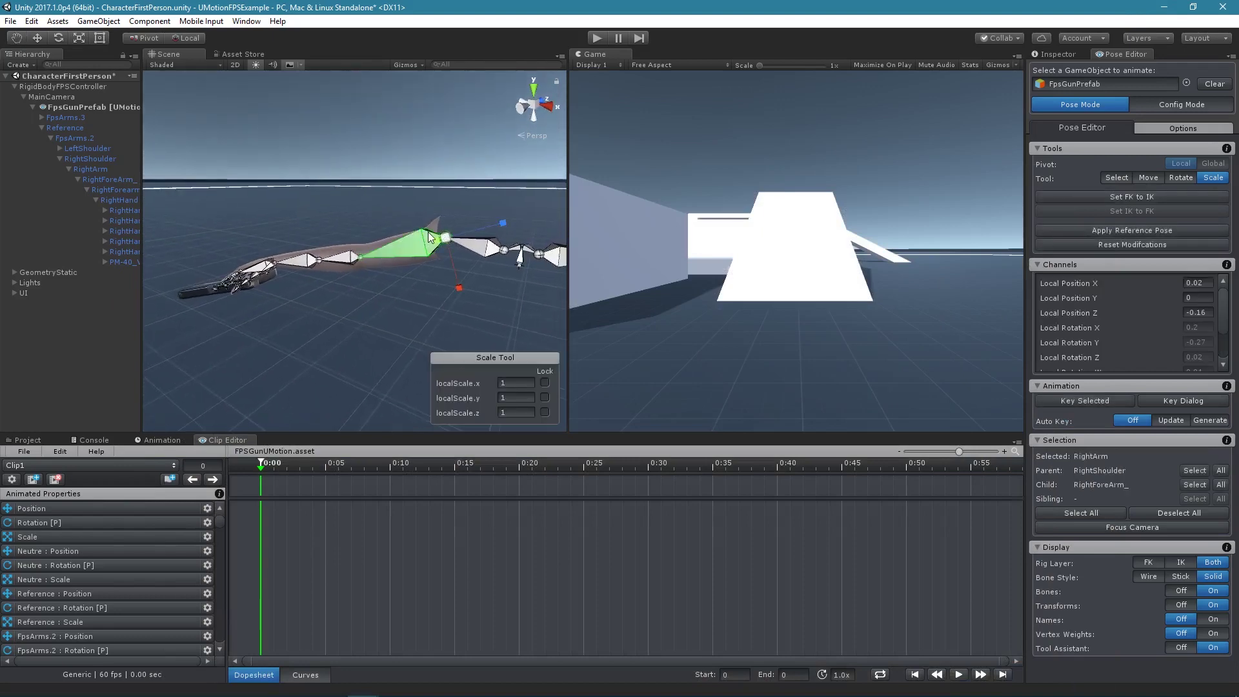
key(w)
key(e)
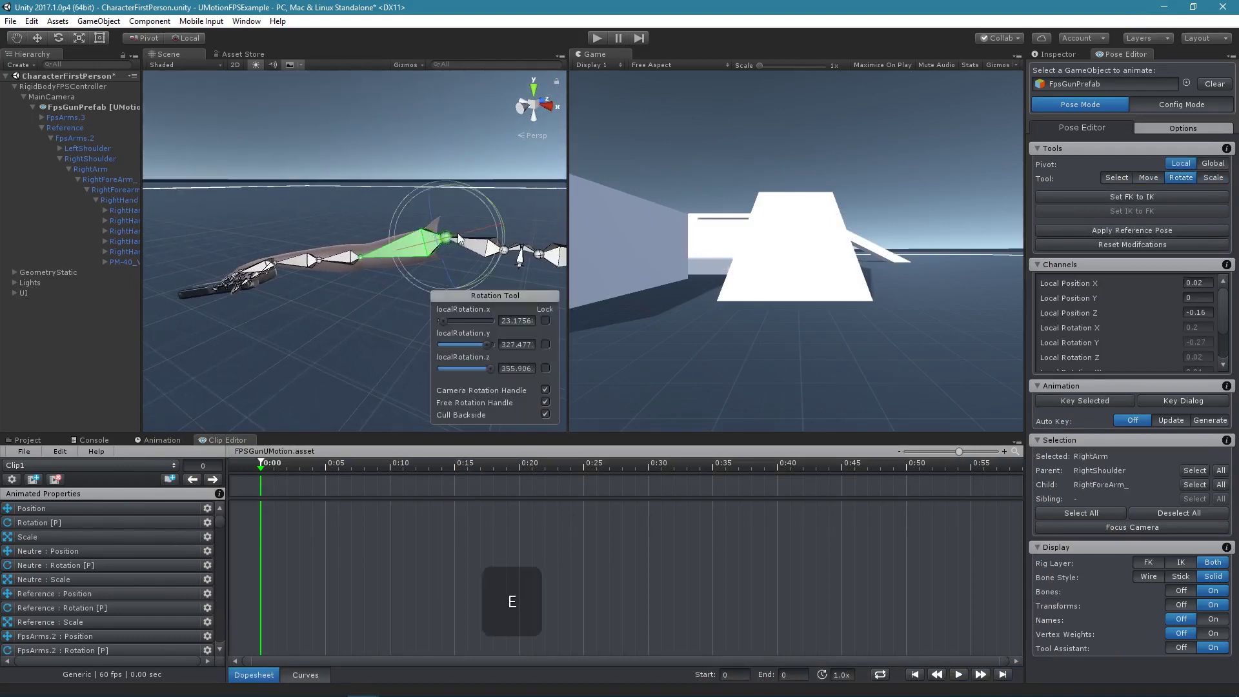
drag(490, 199, 424, 145)
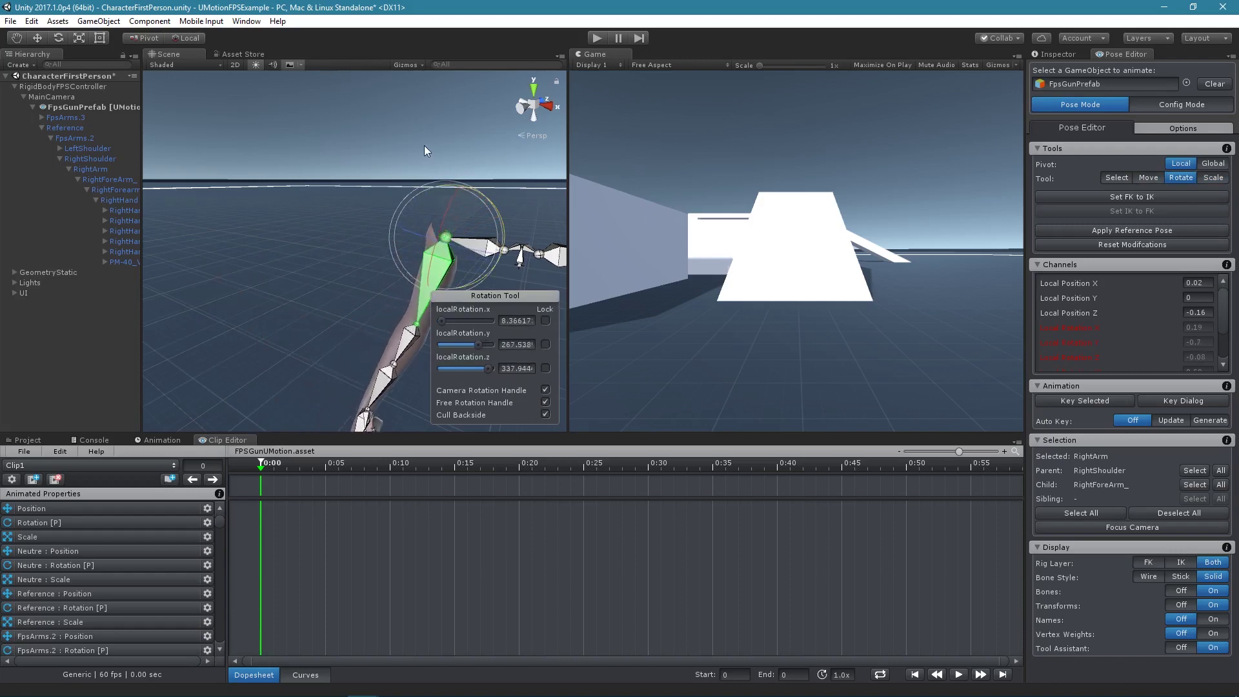
Step: Rotate the RightForeArm_ and RightForearmRoll bones to bend the elbow and point the pistol forward in the game view
alt+drag(403, 202, 328, 184)
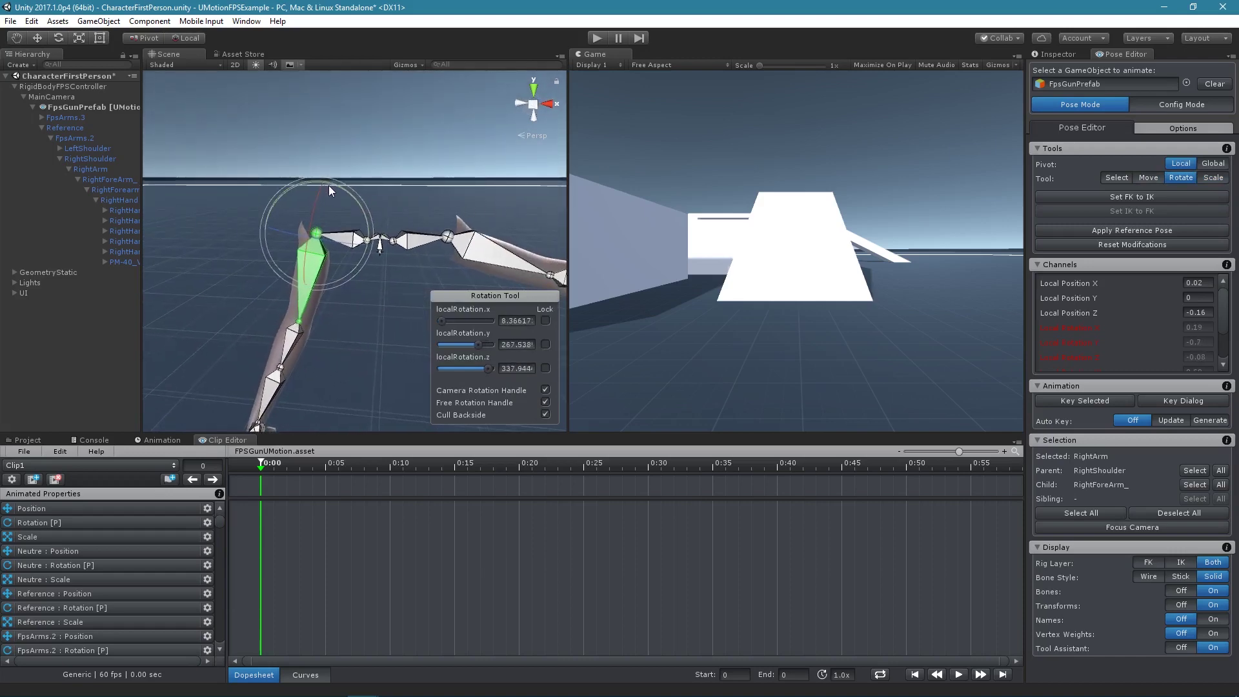
click(287, 358)
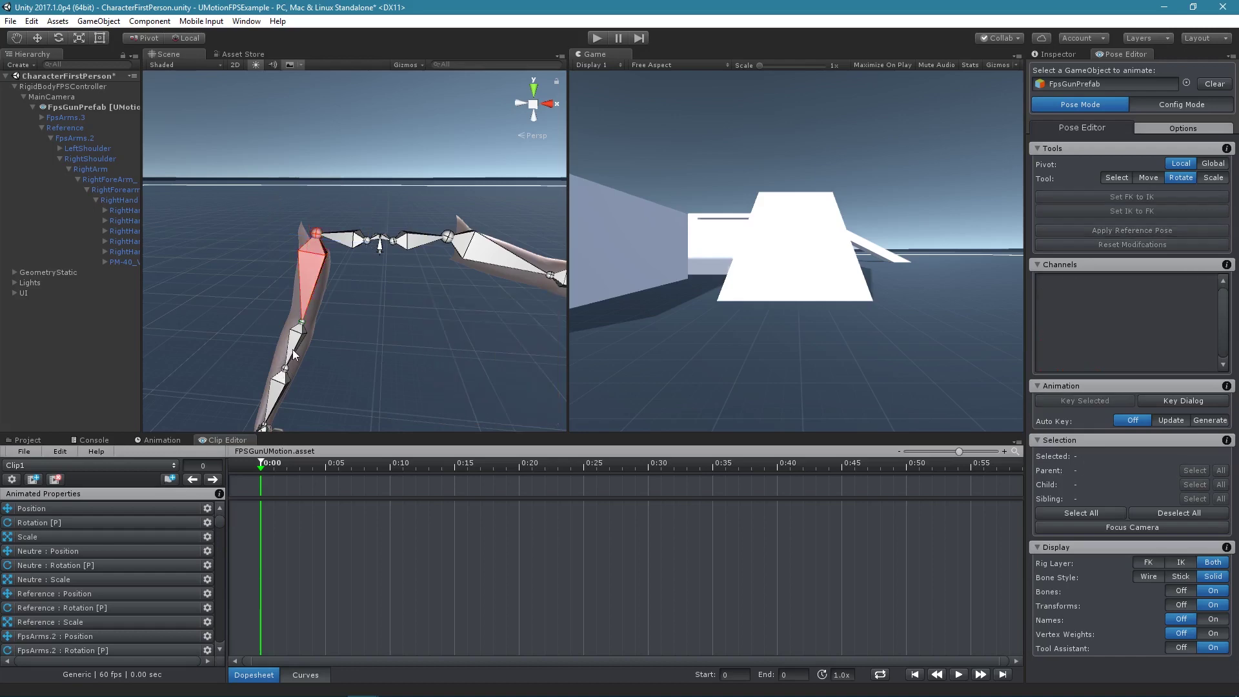
drag(285, 303, 338, 266)
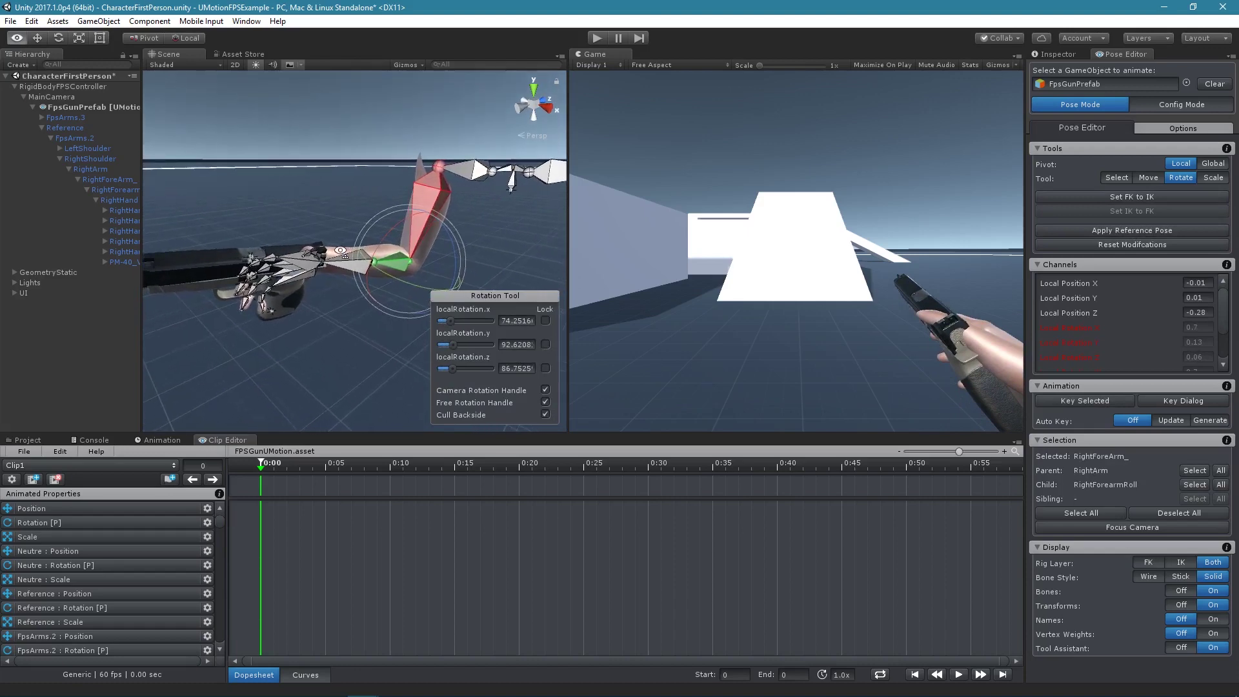
click(338, 266)
drag(413, 243, 298, 321)
click(298, 321)
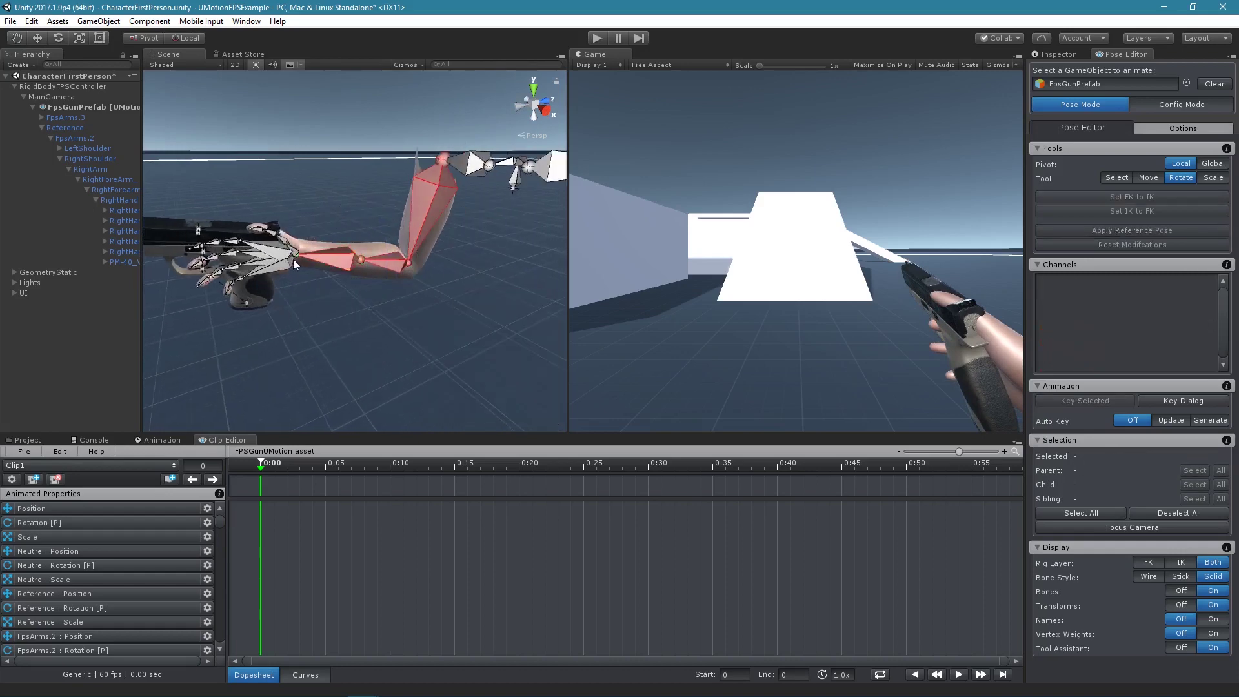
Step: Rotate the RightHand bone to about 358, 355, 359 degrees to level the pistol's aim
click(285, 258)
drag(309, 239, 311, 219)
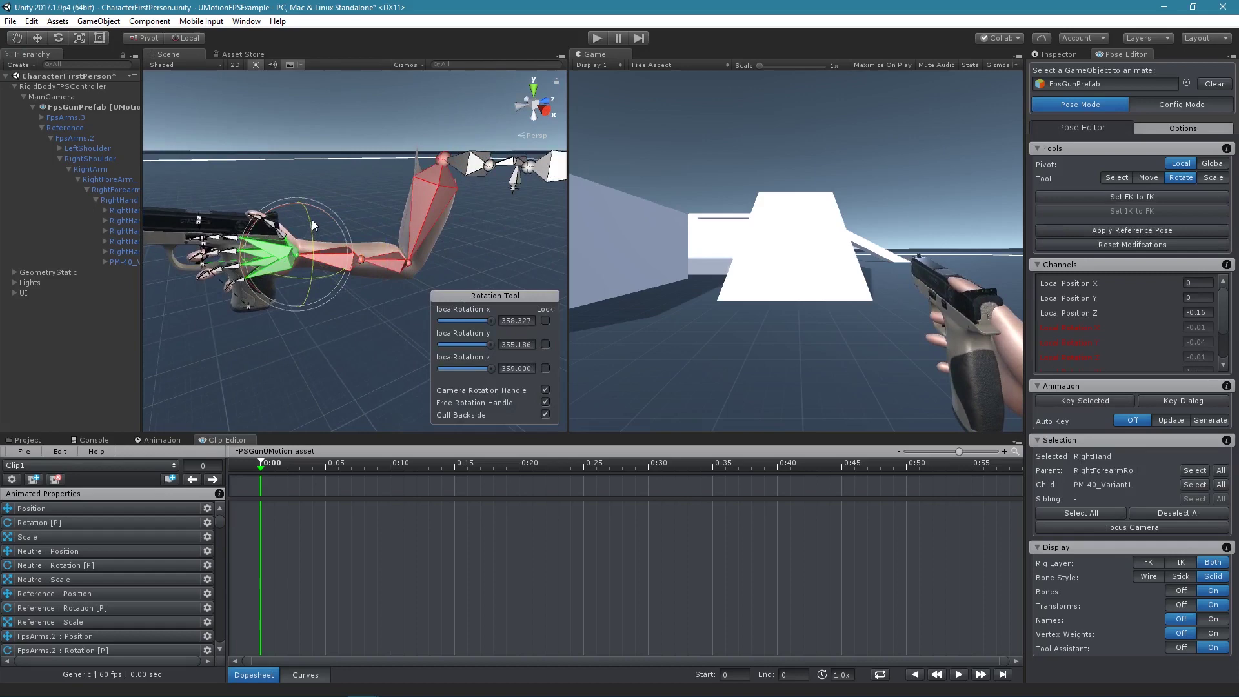
click(349, 312)
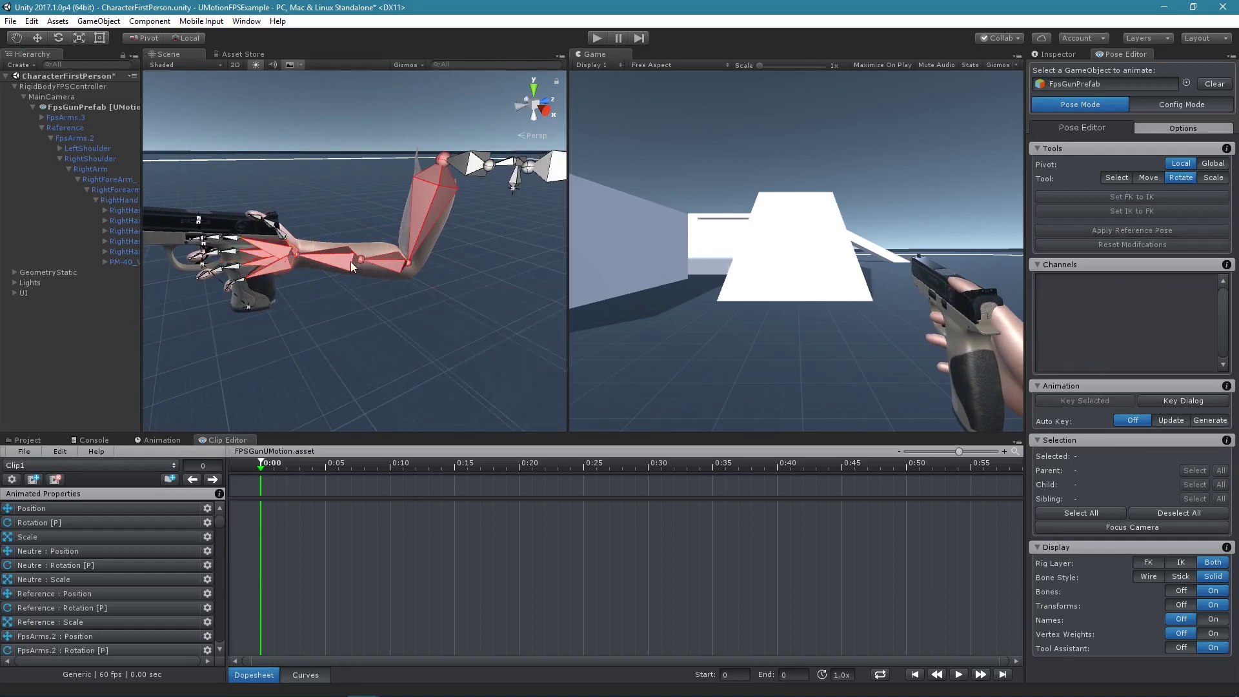
Step: Readjust the RightArm bone's rotation to about 3, 254, 337 degrees to bring the pistol nearer the view's centre
alt+drag(341, 276, 389, 222)
click(413, 180)
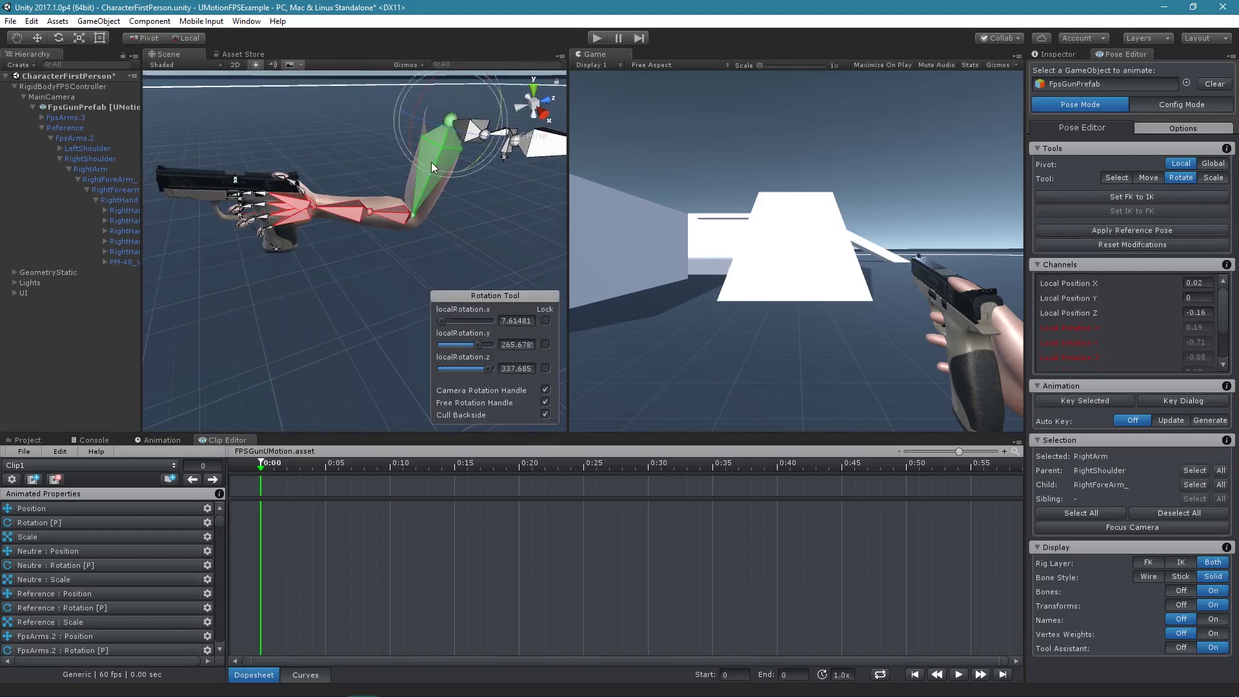
drag(502, 102, 498, 79)
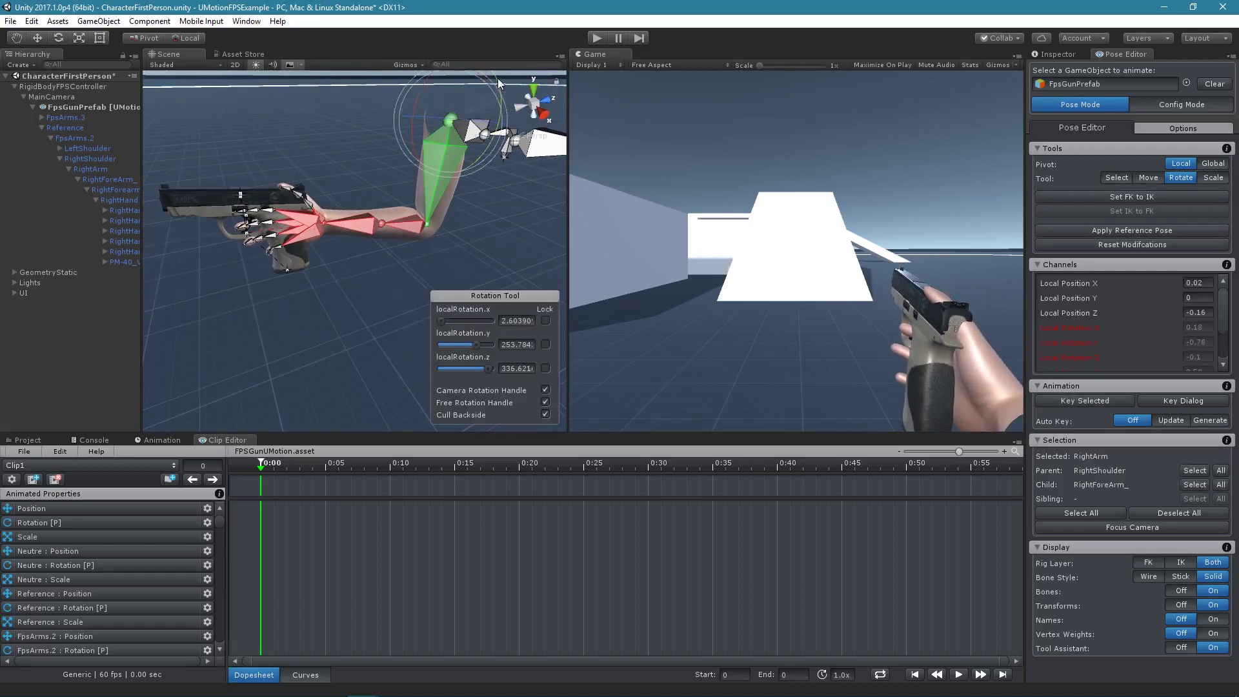
Step: Hide the bones and increase the Transform Size so the pistol's transform handles are easier to pick
right_drag(411, 223, 367, 197)
mouse_move(366, 198)
middle_down()
mouse_move(358, 204)
mouse_move(367, 198)
middle_up()
scroll(367, 199, up, 5)
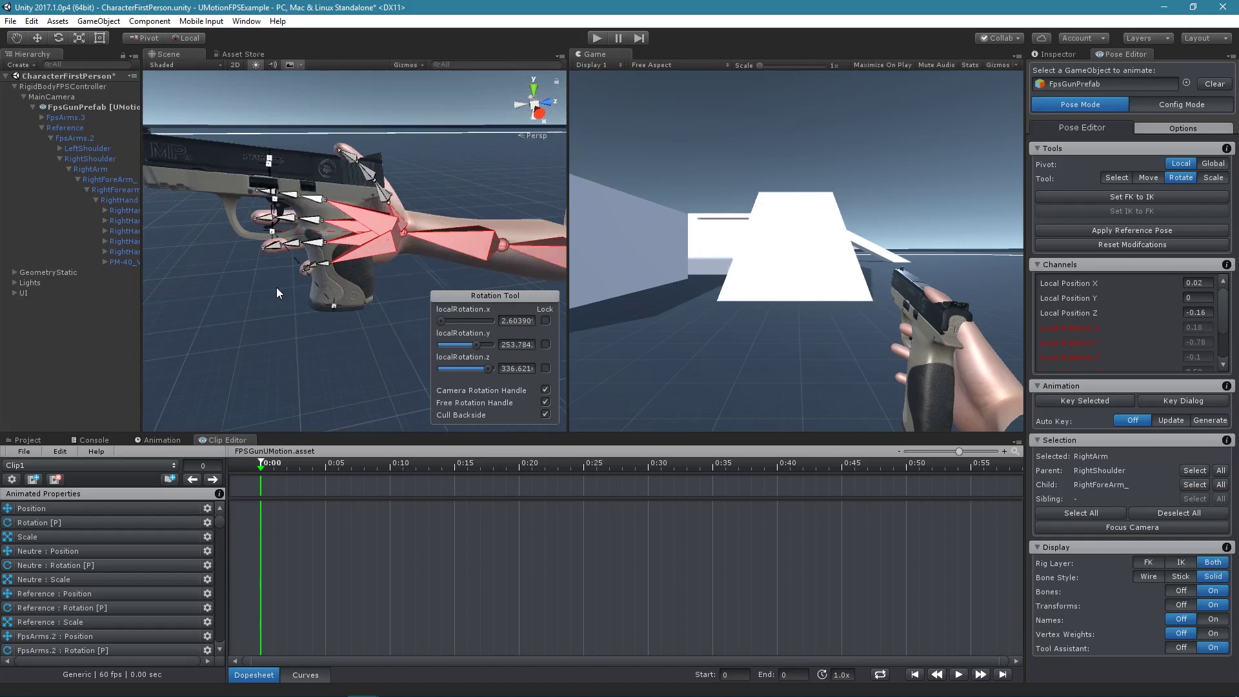
key(b)
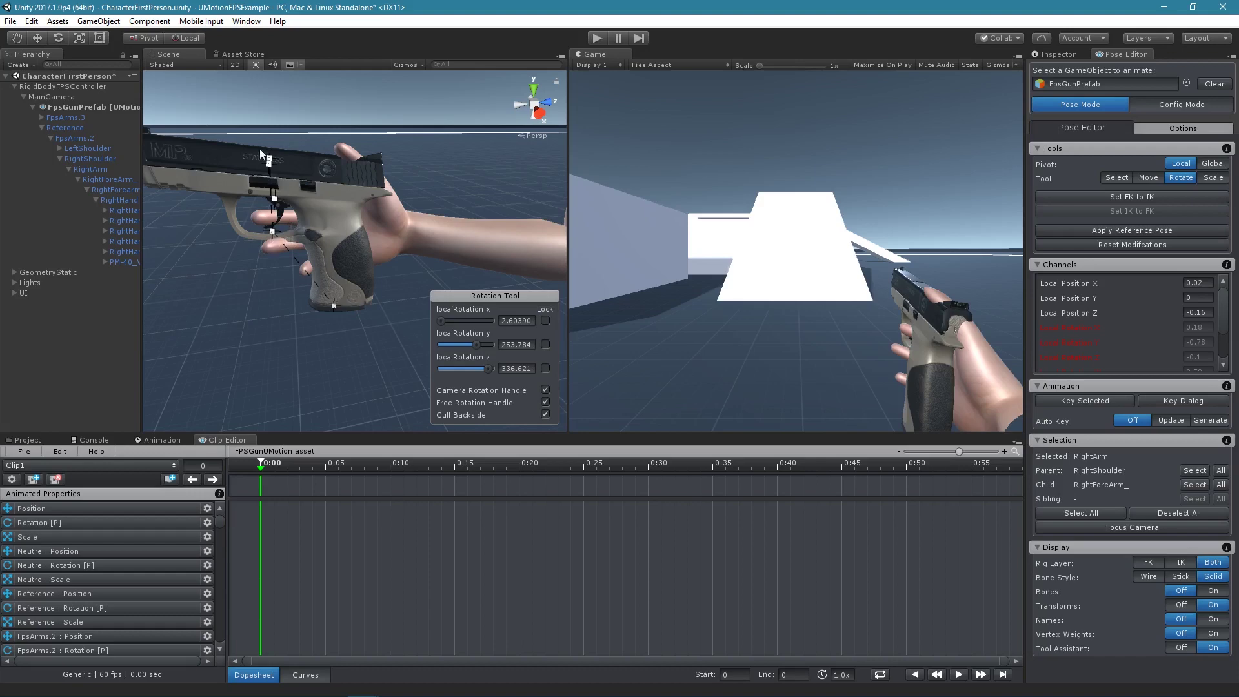
click(1156, 126)
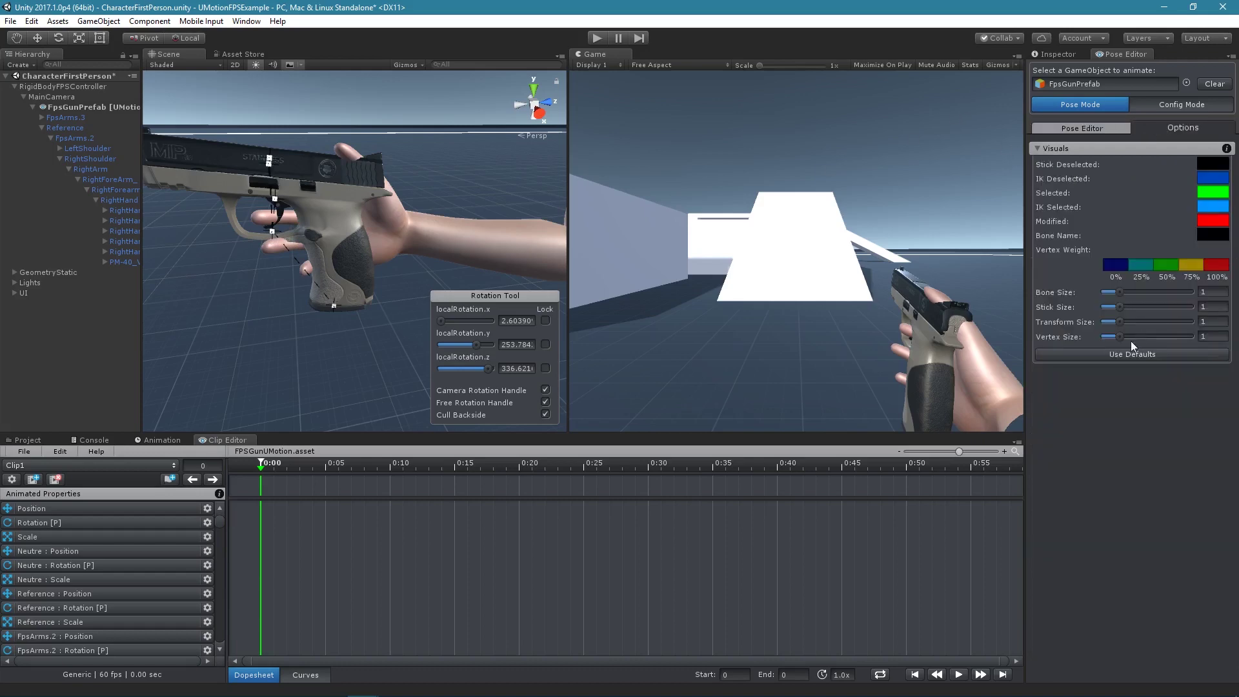
drag(1122, 321, 1133, 322)
click(1100, 128)
Step: Move PM-40_Variant1 into the right palm at local position about 0.045, 0.027, -0.181, and hide the transform handles
click(276, 229)
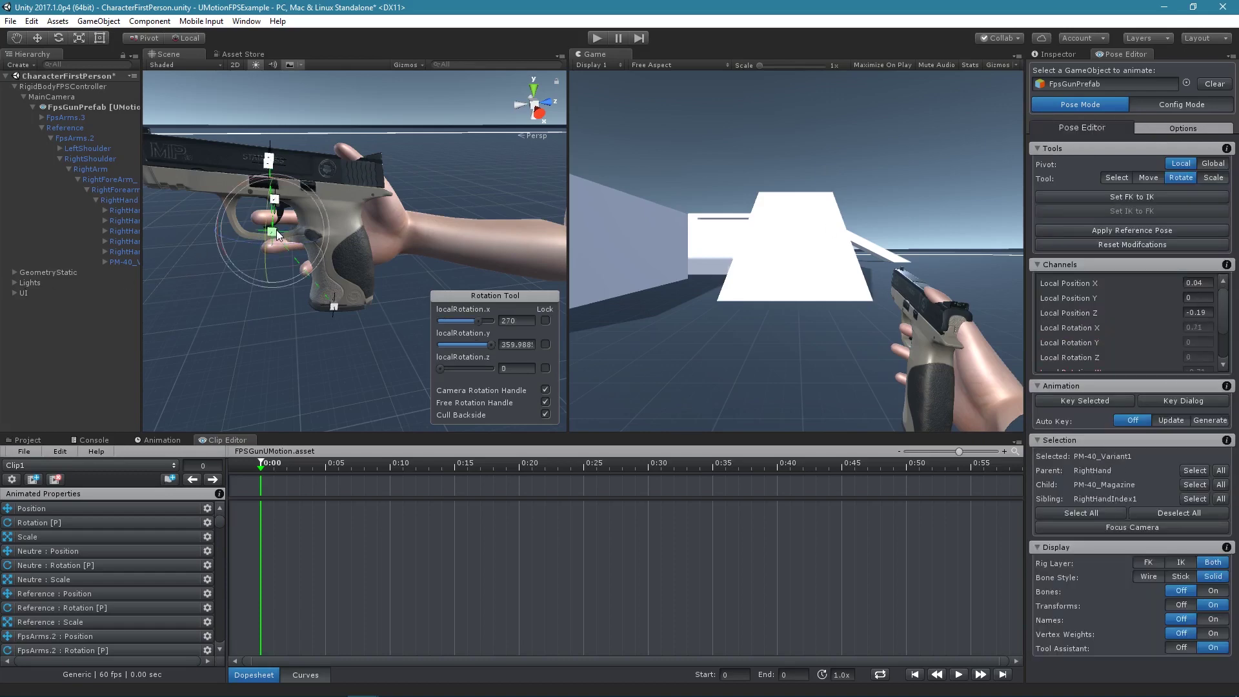
key(w)
drag(277, 228, 405, 211)
key(t)
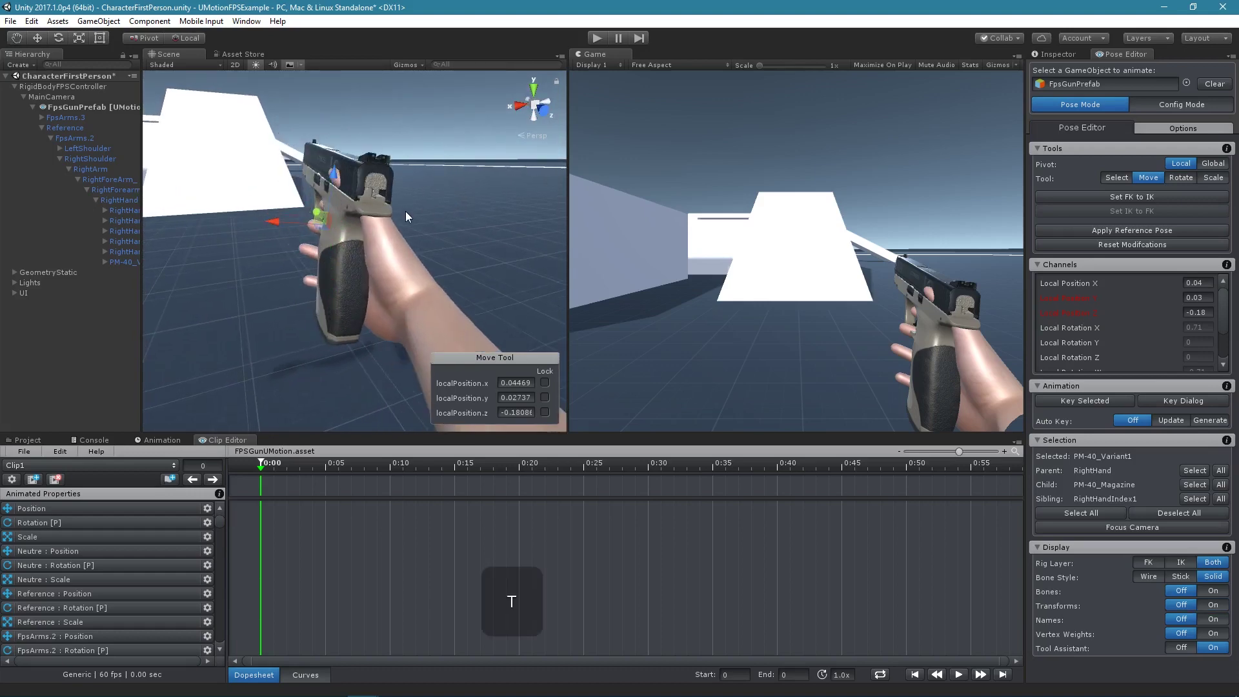
Step: Show the bones and rotate RightHandThumb1 to about 26, 288, 256 degrees to swing the thumb around the grip
key(b)
click(411, 240)
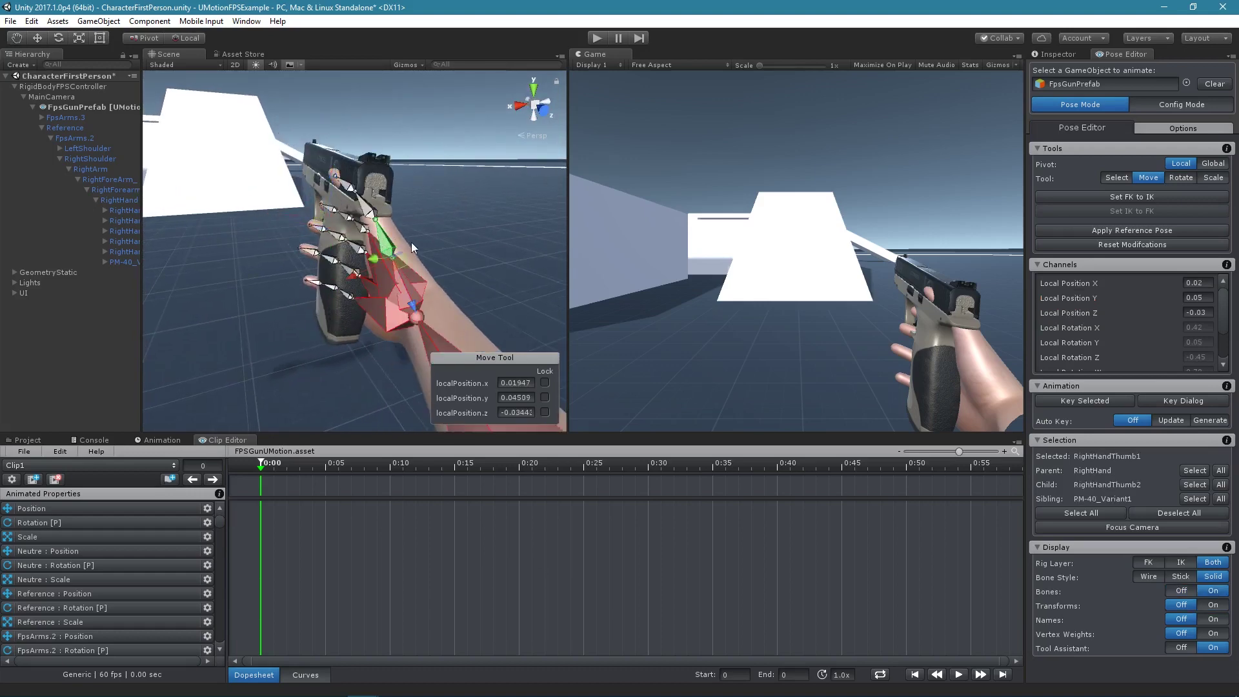
key(e)
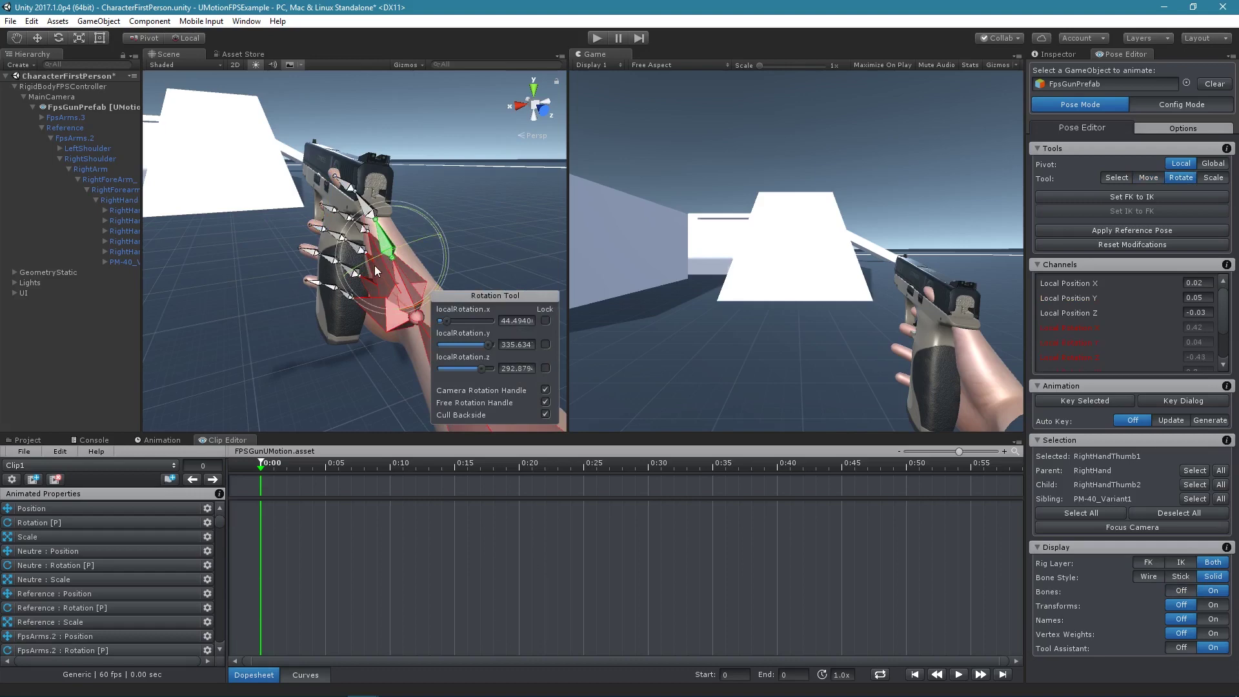
drag(374, 265, 363, 215)
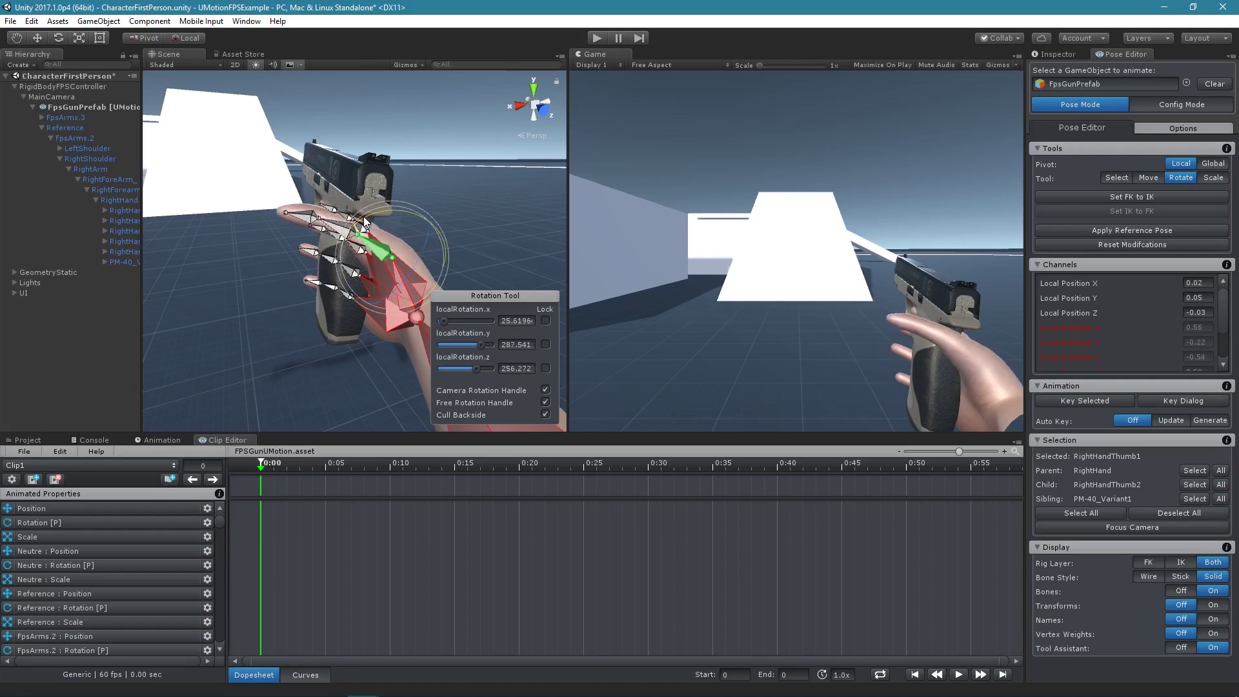
Step: With the bones hidden for a clear view, refine the RightHandThumb1 rotation to about 14, 307, 263 degrees
alt+drag(332, 264, 322, 238)
key(f)
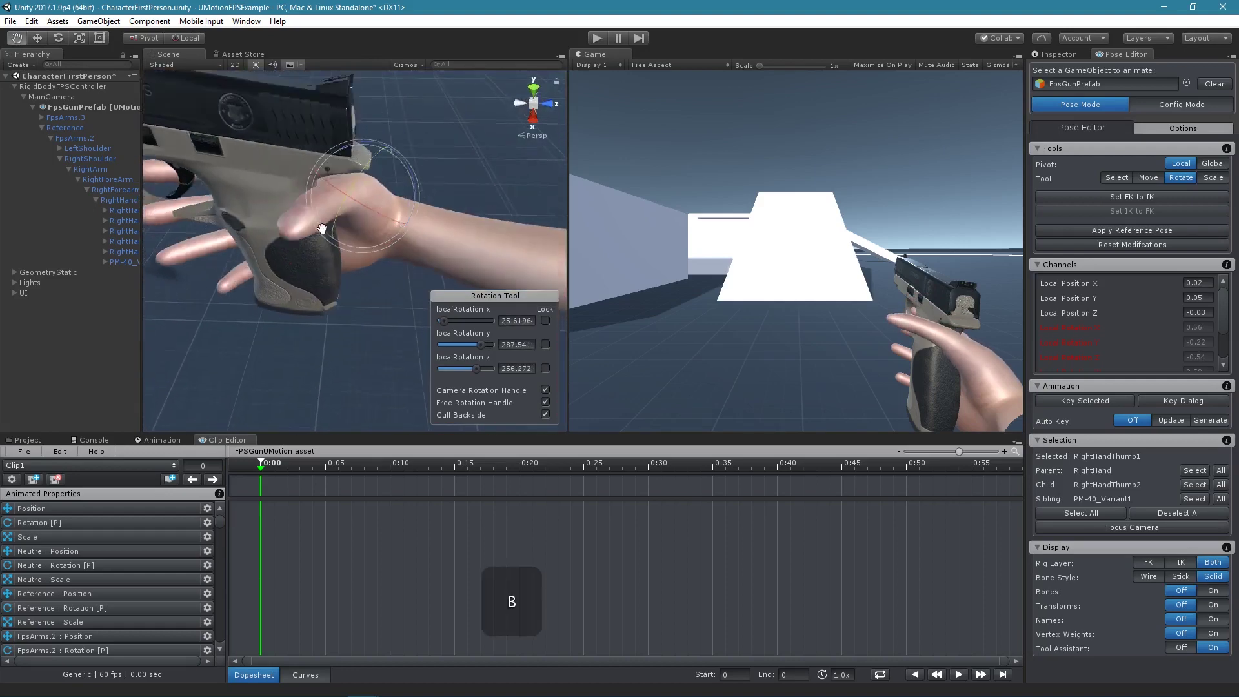
drag(435, 277, 347, 238)
key(b)
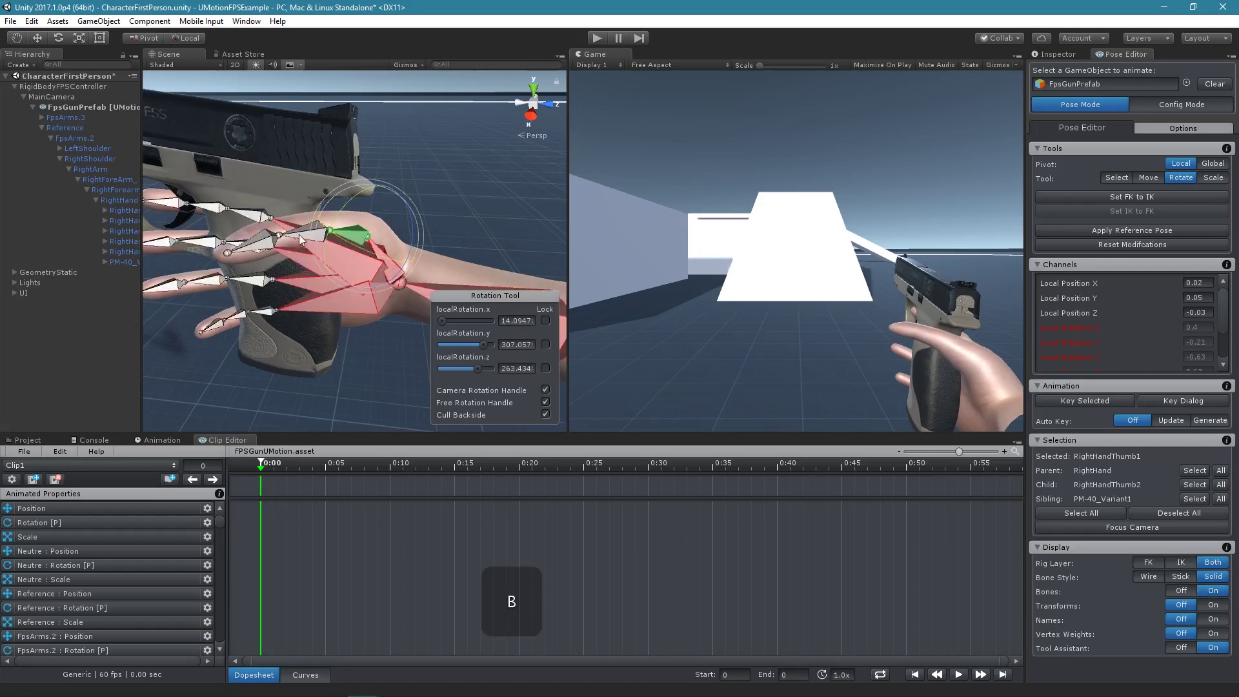
Step: Set RightHandThumb1's local Z rotation to about 232 degrees, bringing the thumb closer to the pistol frame
click(294, 237)
click(357, 245)
key(b)
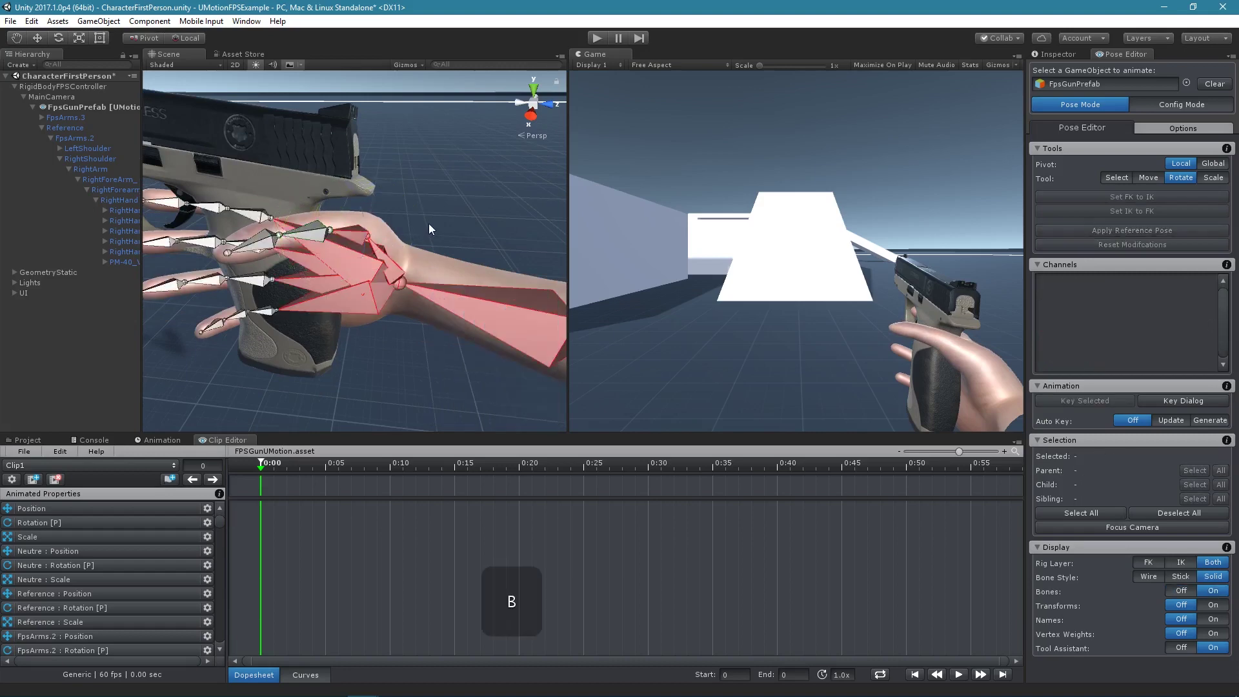
key(b)
key(b)
drag(407, 217, 347, 230)
scroll(326, 227, up, 5)
scroll(327, 227, down, 5)
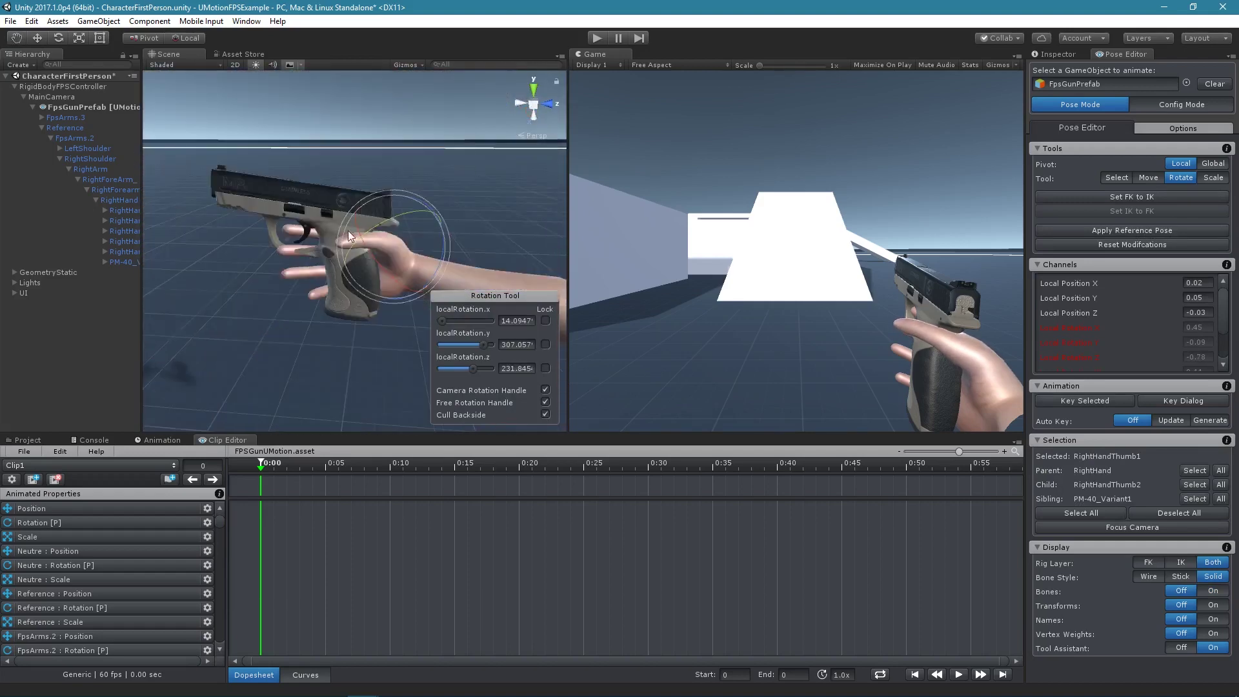
Step: Change the bone style to Stick and rotate the RightHandThumb2 bone to bend the thumb toward the grip
click(347, 160)
middle_drag(347, 160, 369, 229)
alt+drag(369, 228, 336, 244)
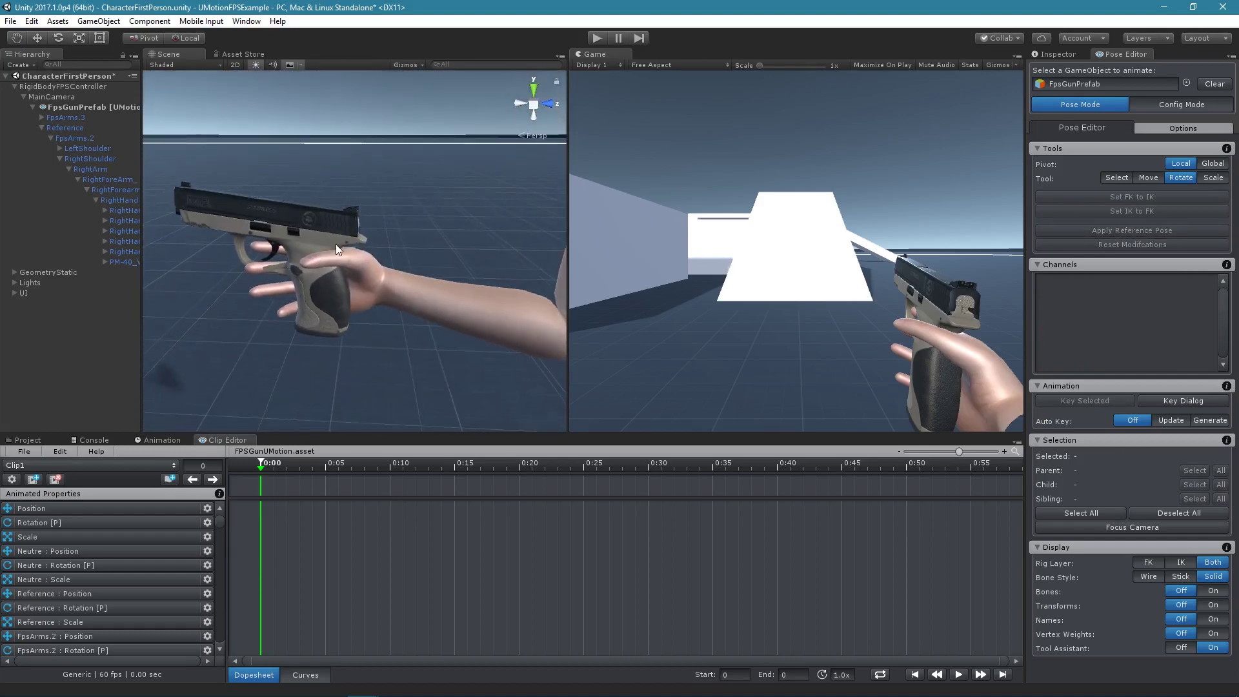
key(b)
scroll(337, 246, up, 3)
scroll(337, 246, down, 3)
click(337, 246)
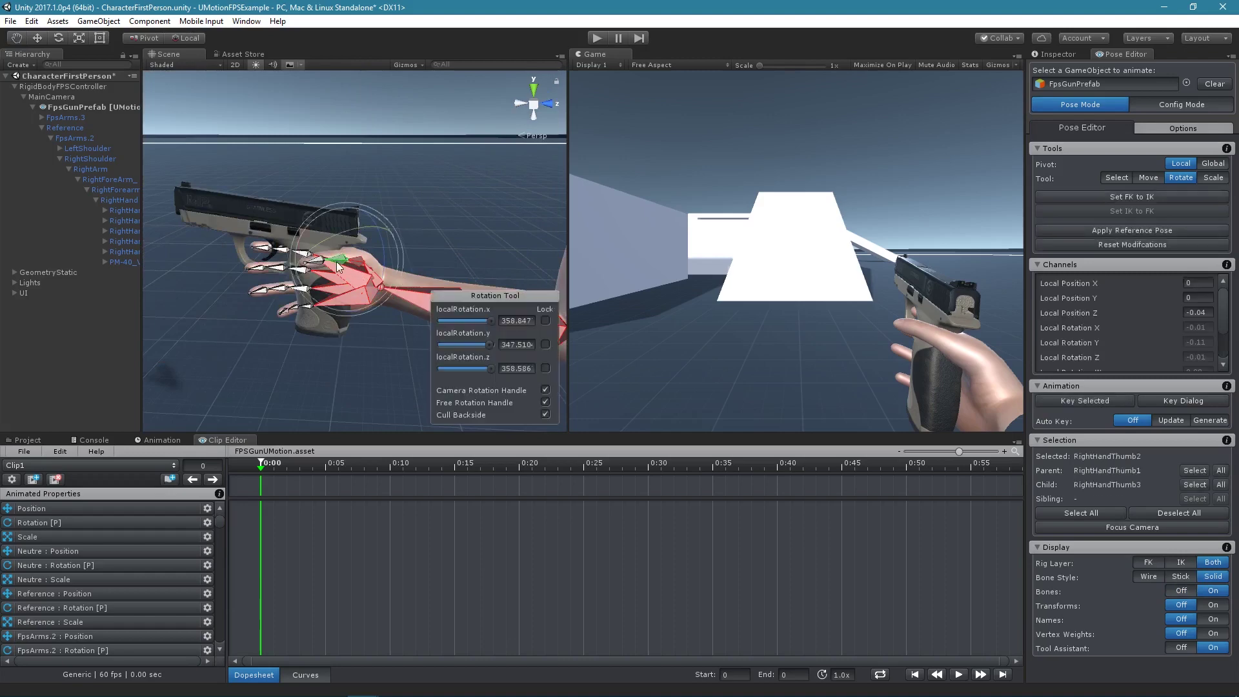
click(1181, 576)
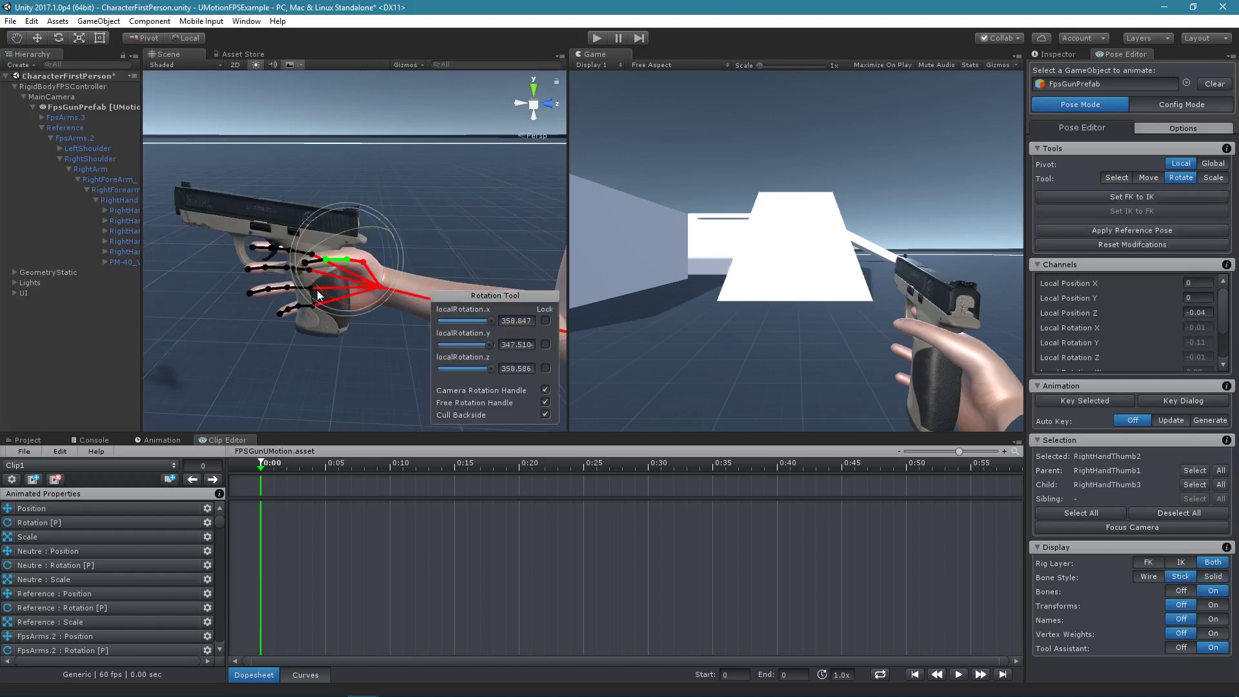
click(326, 336)
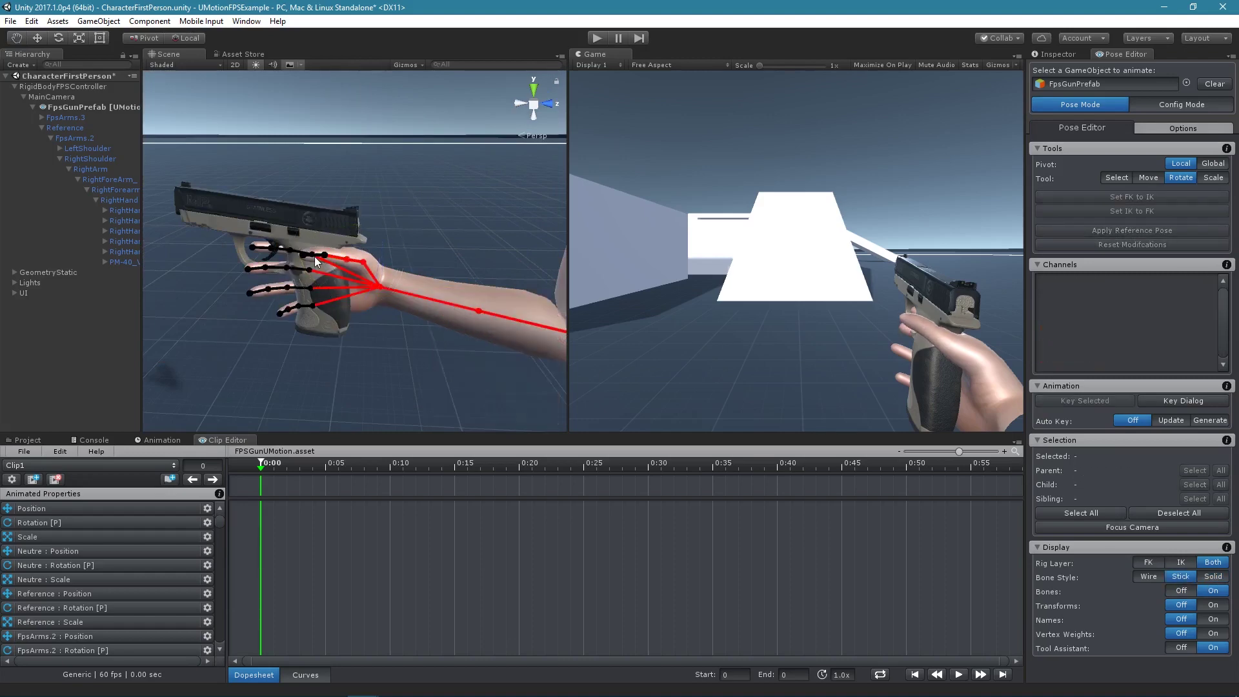
Step: Rotate the RightHandThumb3 bone and check the thumb against the pistol up close with the bones hidden
click(315, 257)
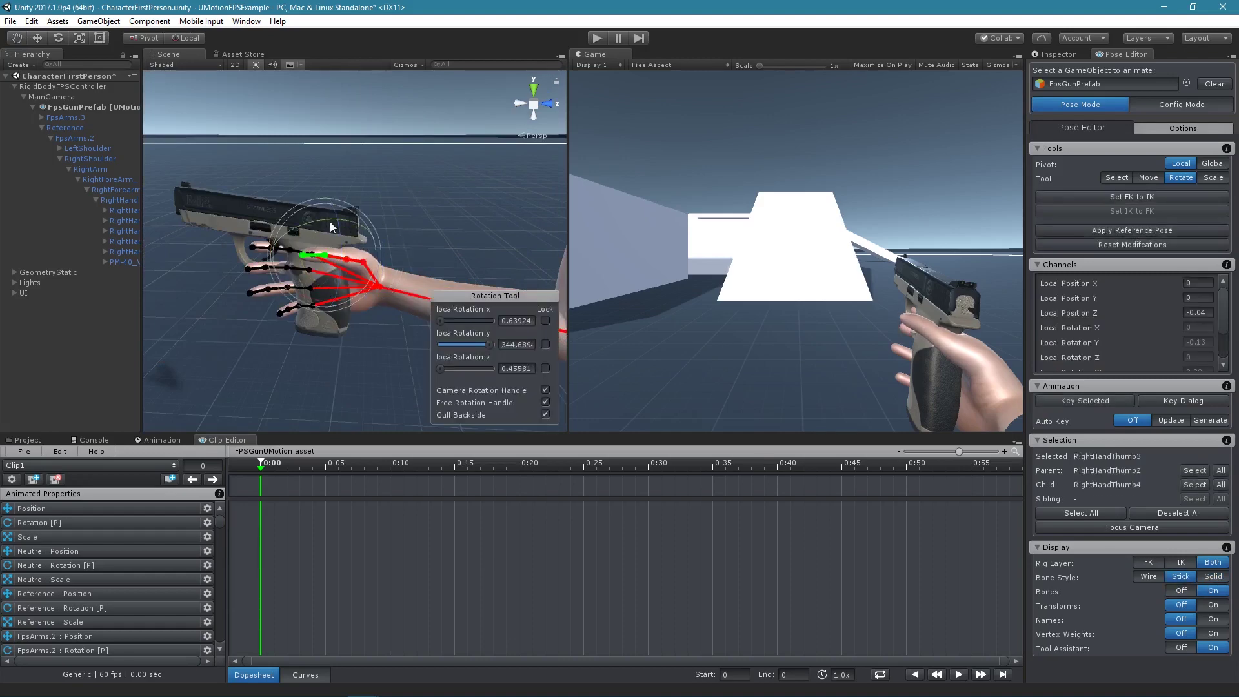
click(383, 359)
key(b)
scroll(397, 258, up, 5)
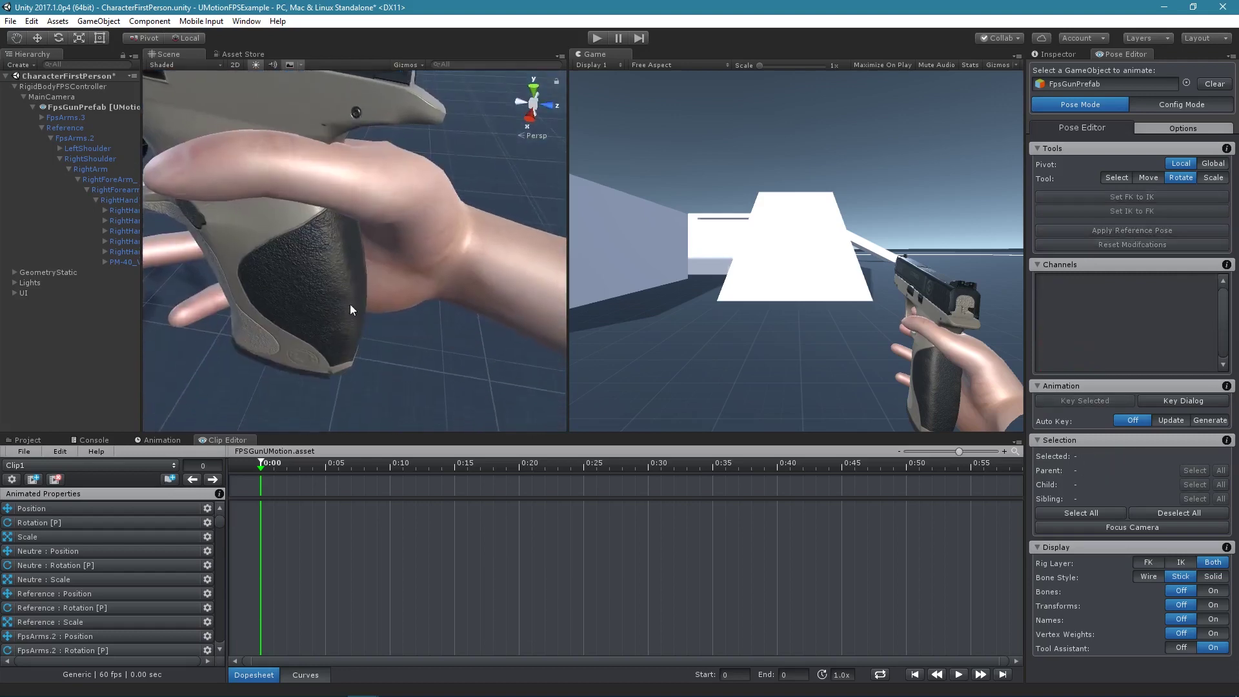
alt+drag(350, 304, 433, 192)
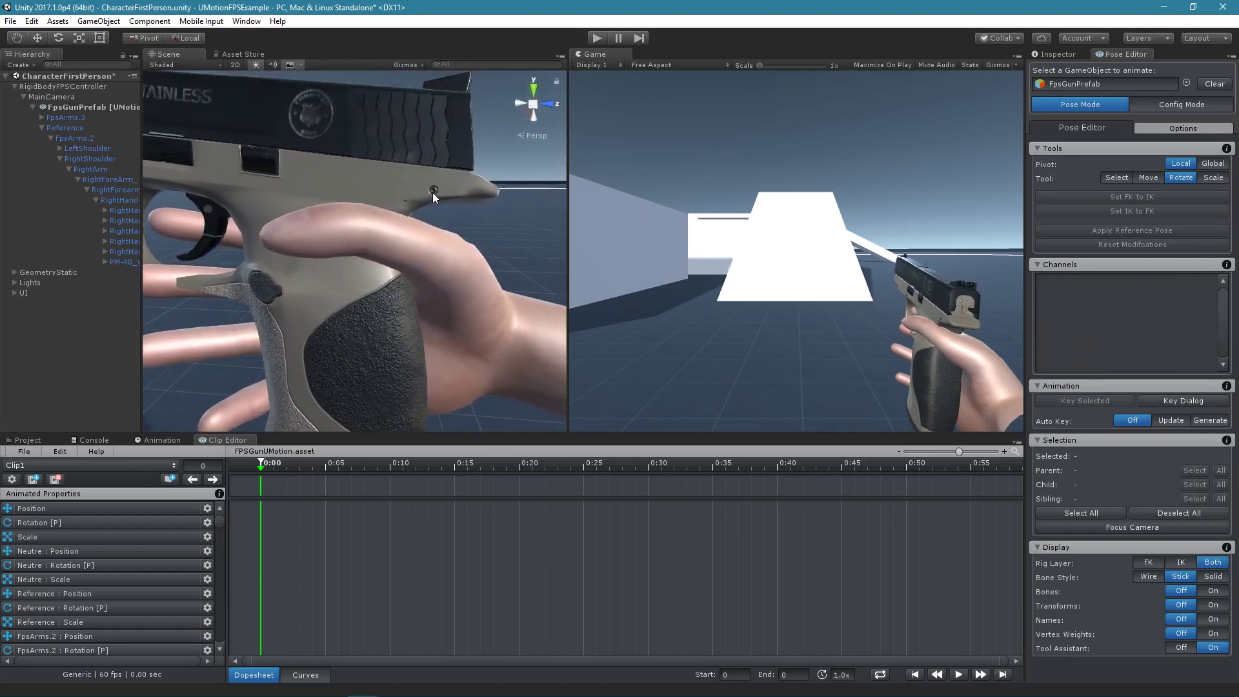
middle_drag(433, 193, 389, 204)
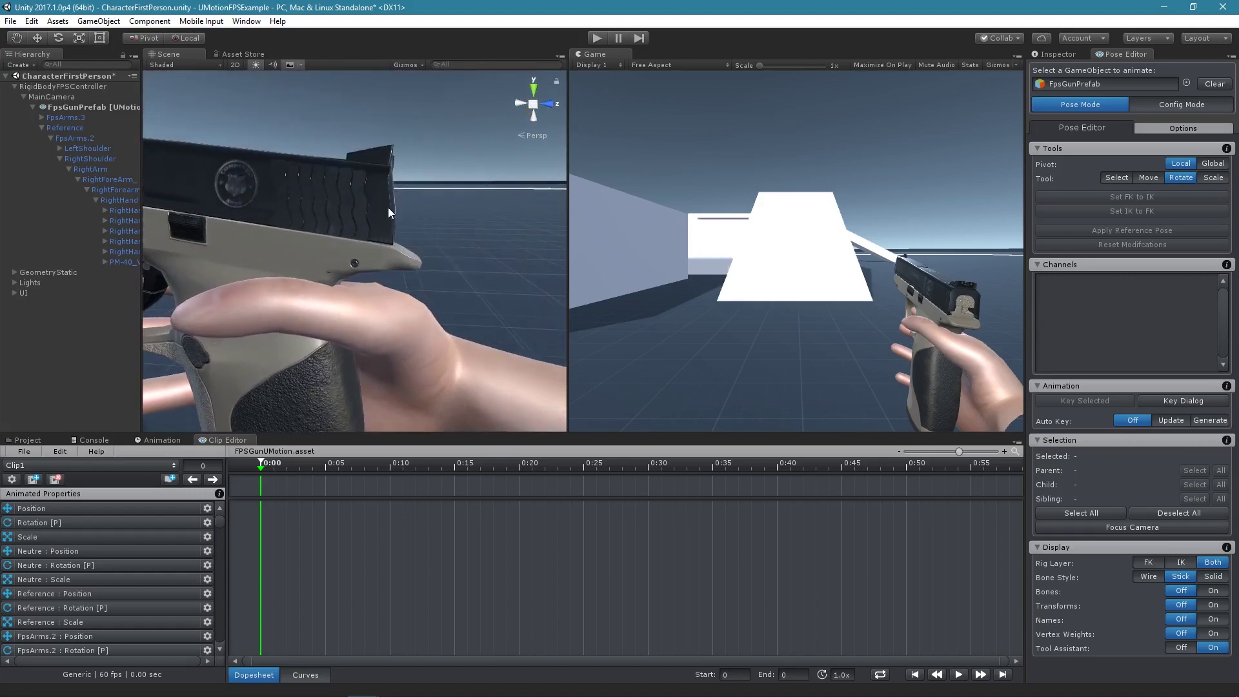
Step: Rotate the RightHandThumb1 bone again to improve how the thumb's base sits against the grip
key(b)
click(272, 308)
key(b)
key(b)
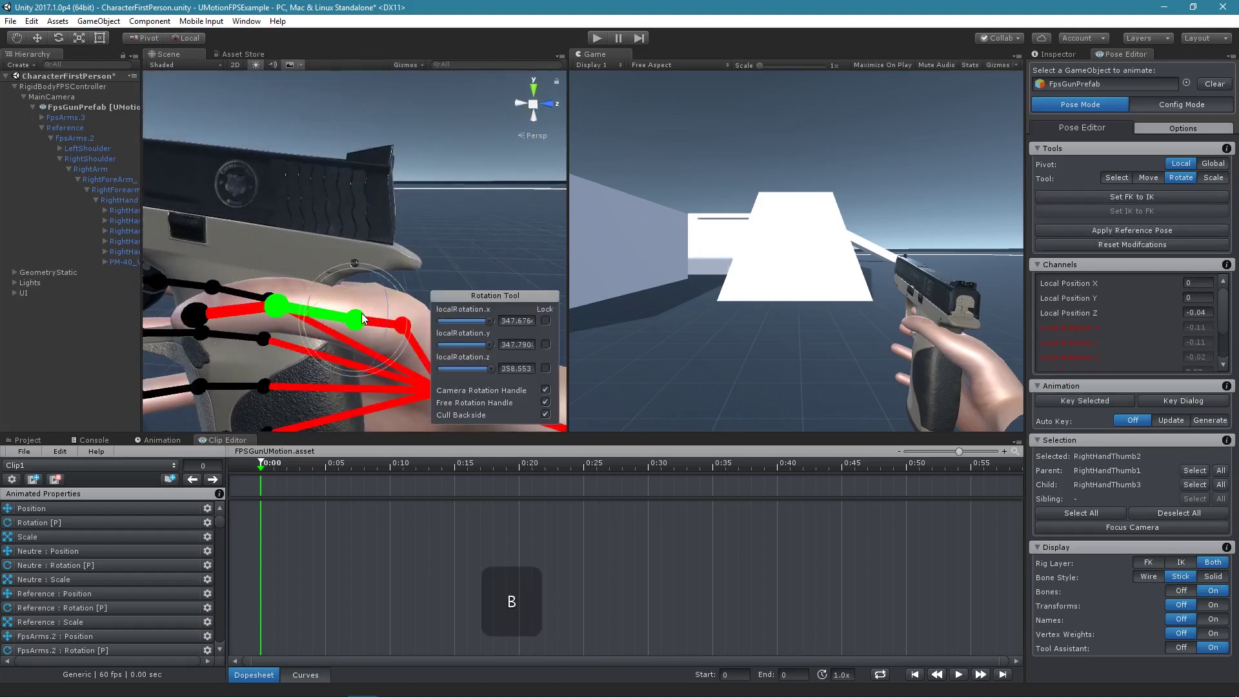
key(b)
key(b)
click(427, 253)
click(404, 317)
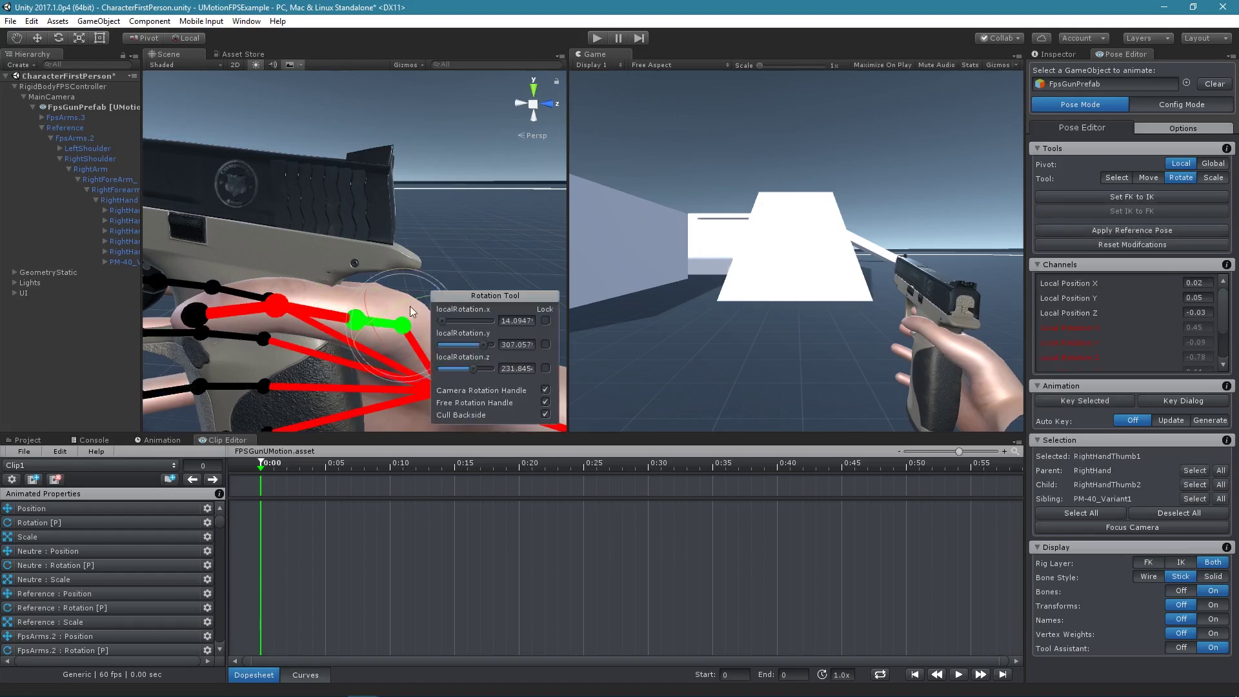
key(f)
drag(420, 314, 306, 295)
Step: Fine-tune the RightHandThumb2 bone's rotation so the thumb rests along the pistol frame, toggling bone visibility as needed
key(b)
key(b)
click(298, 307)
key(b)
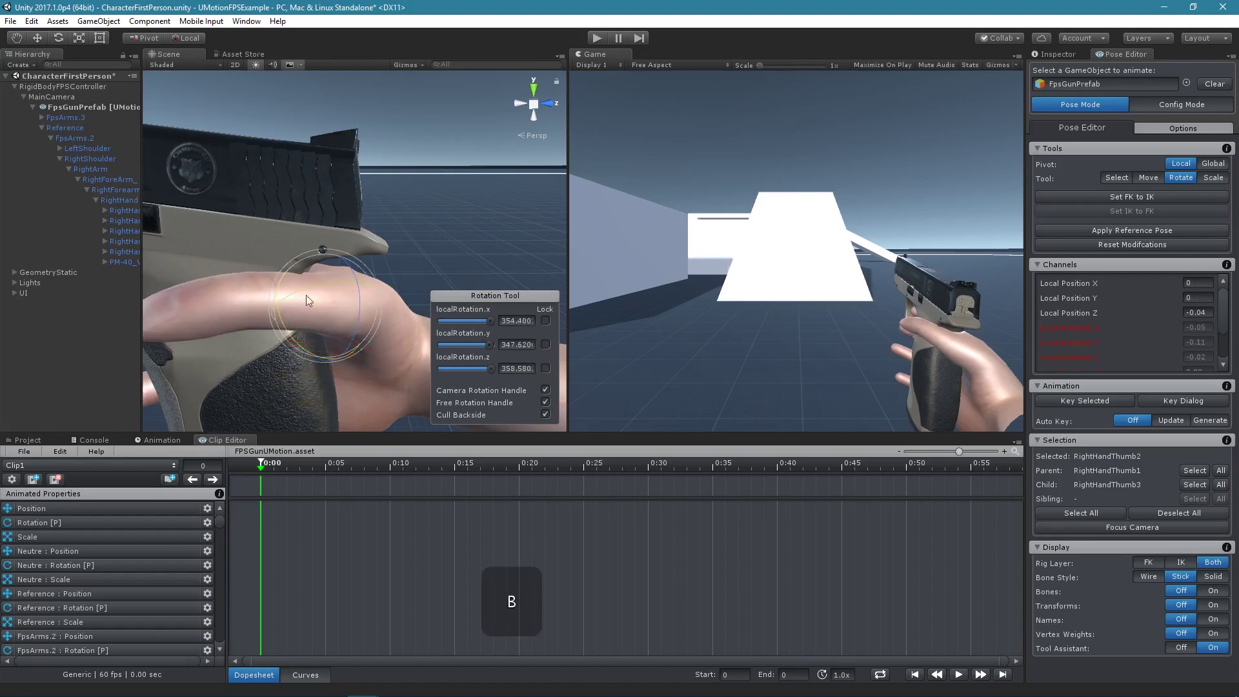
middle_drag(305, 296, 405, 281)
drag(404, 285, 373, 289)
key(b)
click(302, 314)
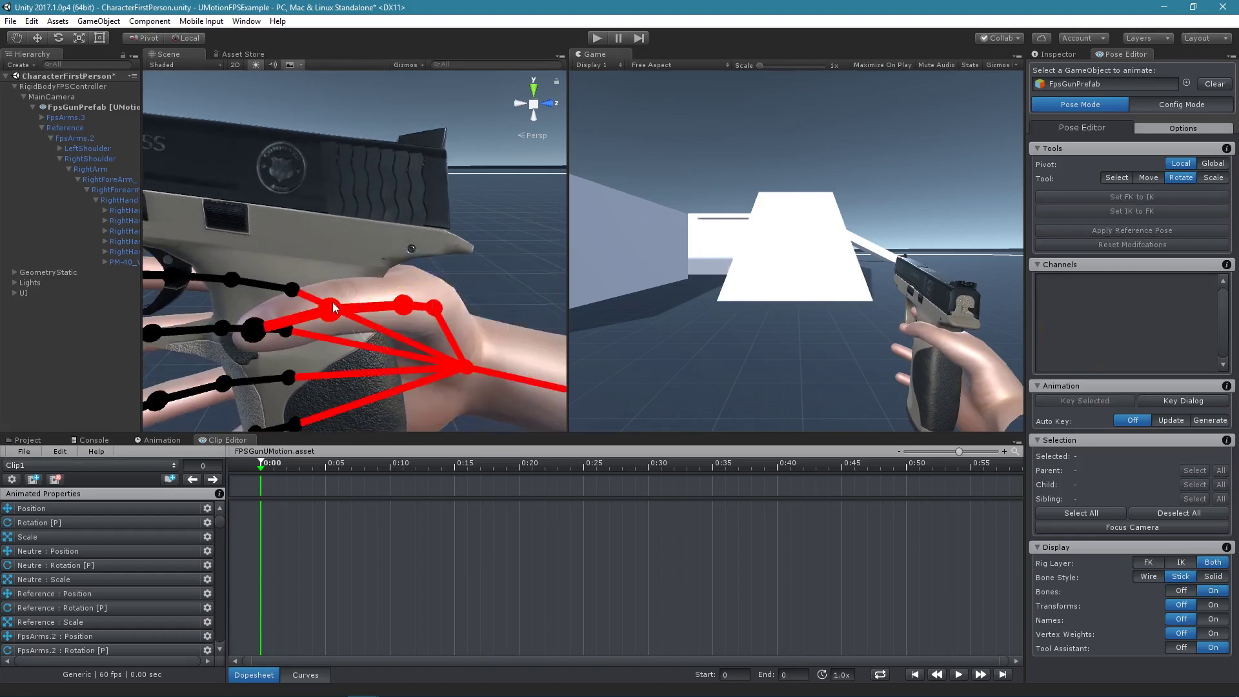
Step: Examine how the thumb sits on the pistol from close up and from behind, with the bones hidden and shown
click(331, 310)
key(b)
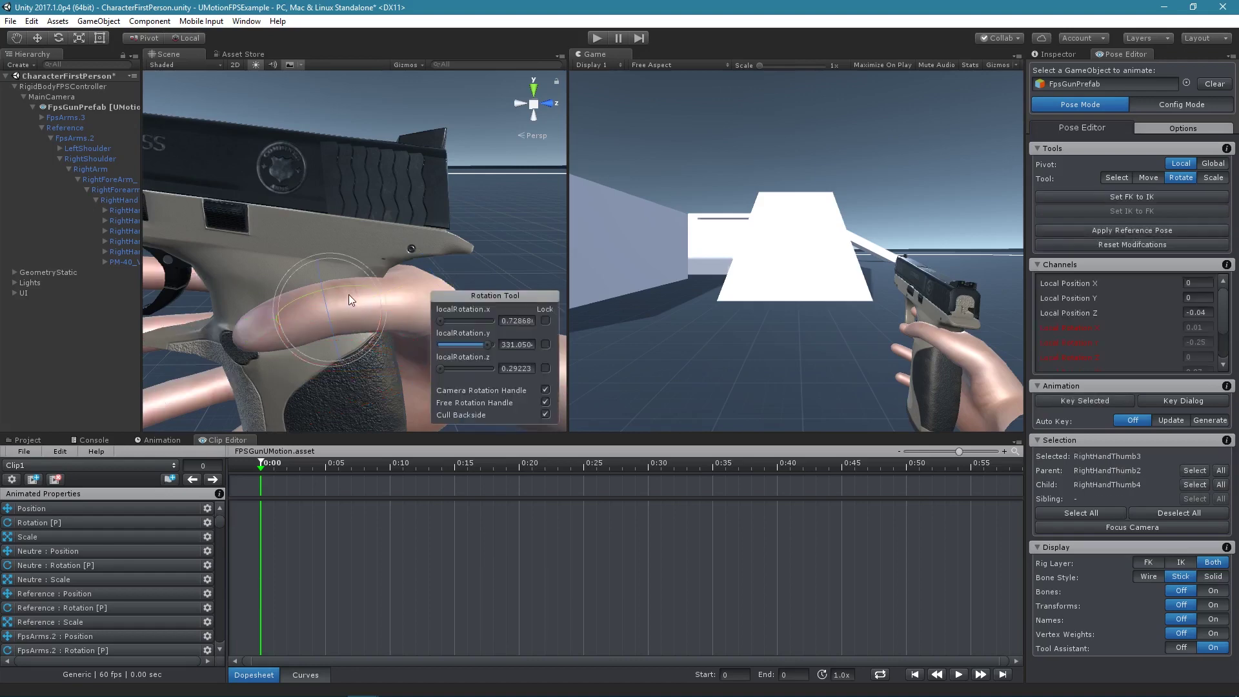
middle_drag(368, 306, 313, 239)
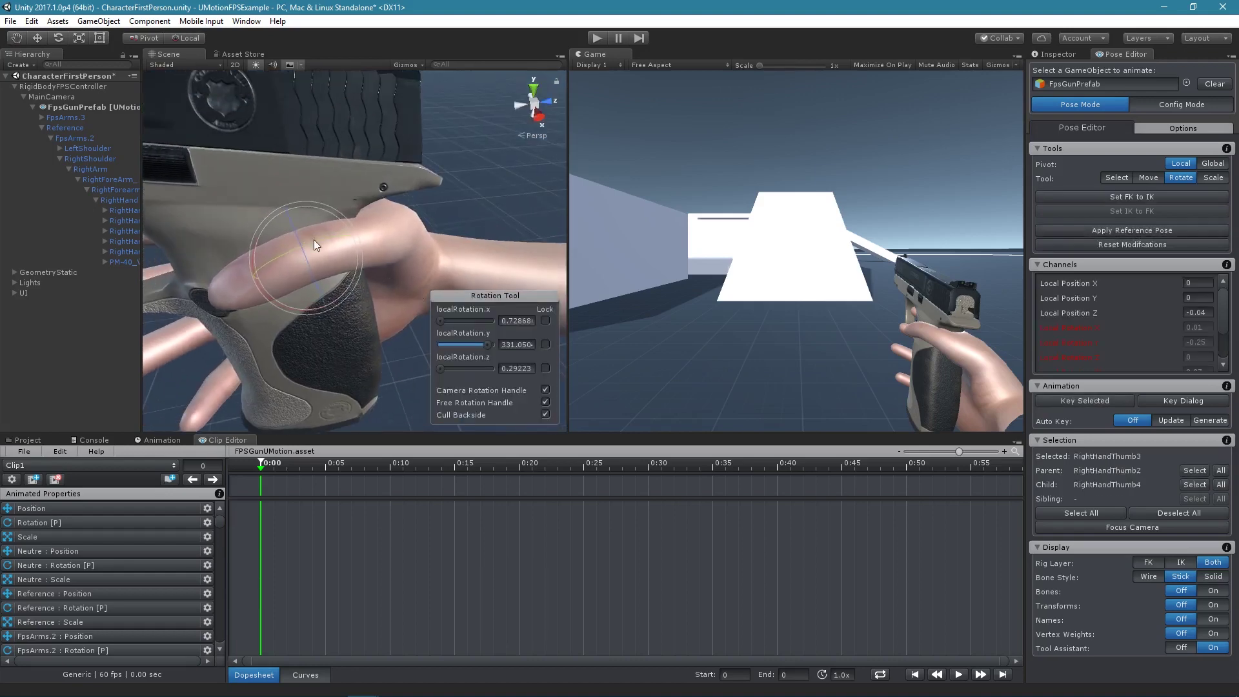
alt+drag(320, 237, 357, 242)
click(427, 222)
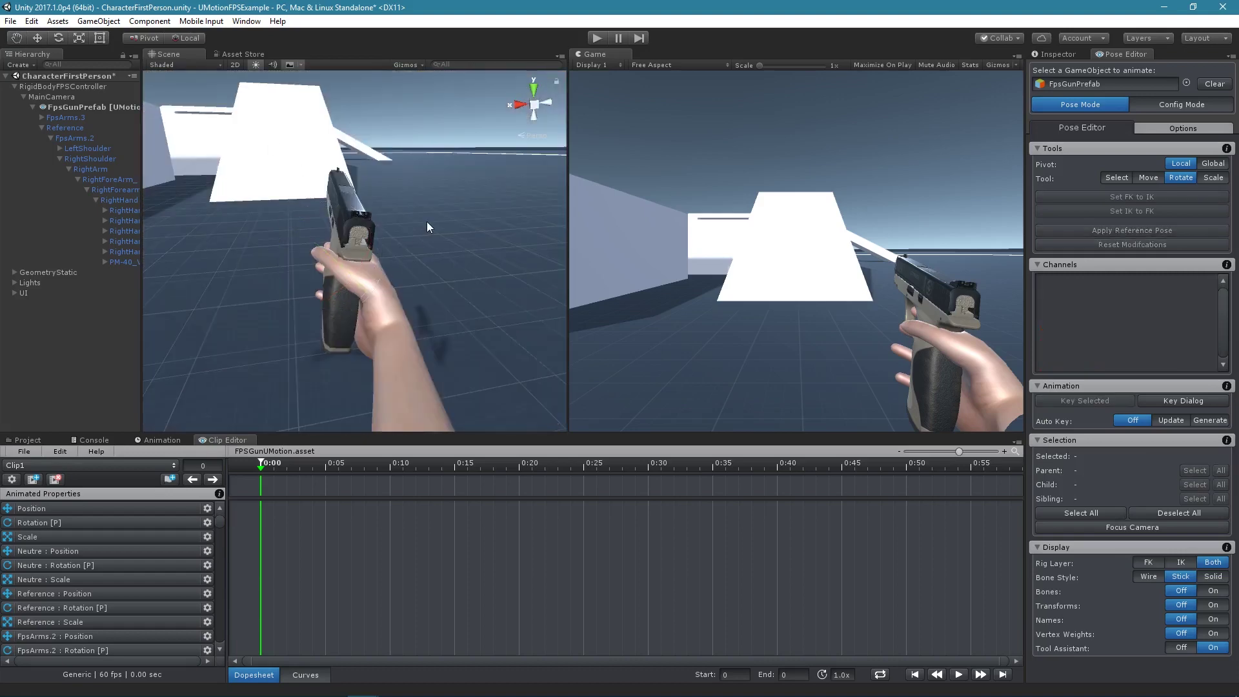
alt+drag(427, 222, 354, 195)
key(b)
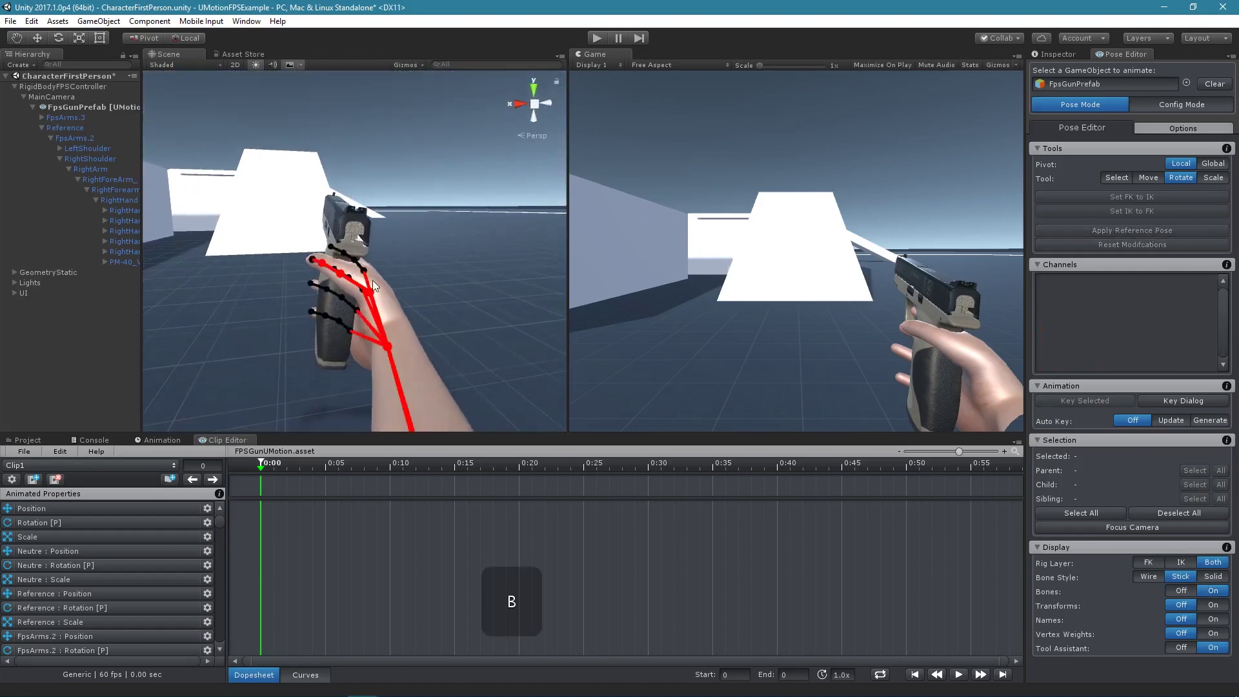
click(349, 274)
click(397, 273)
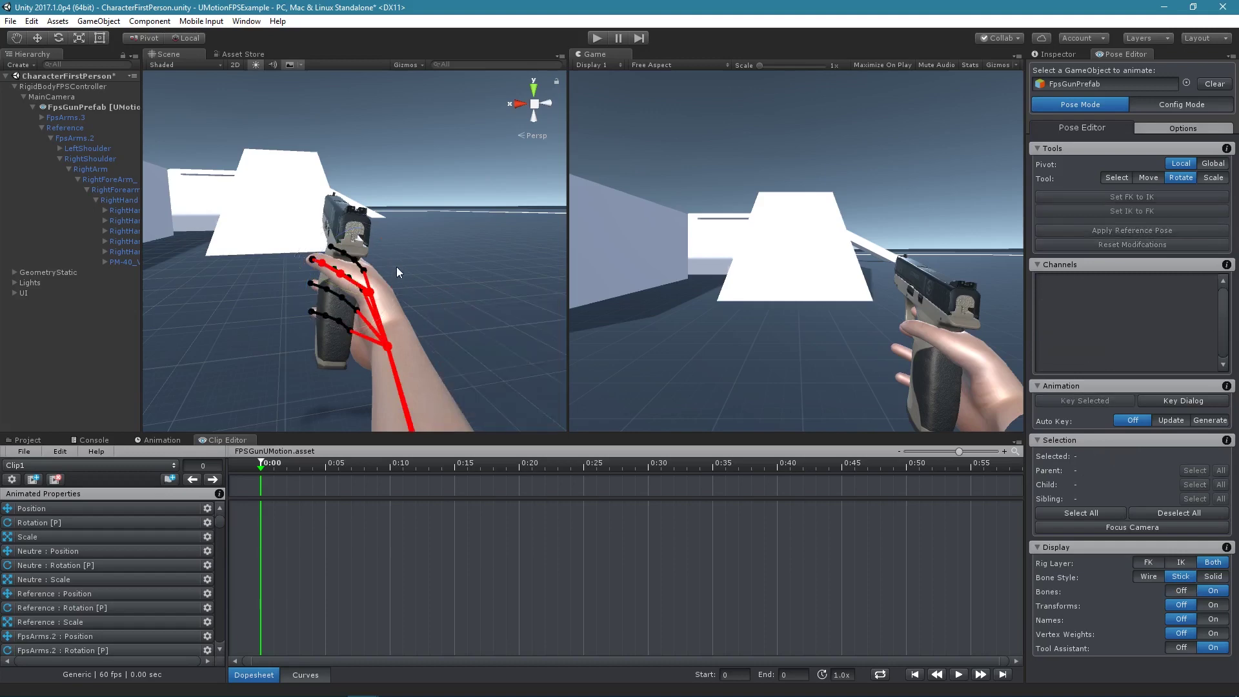
click(364, 290)
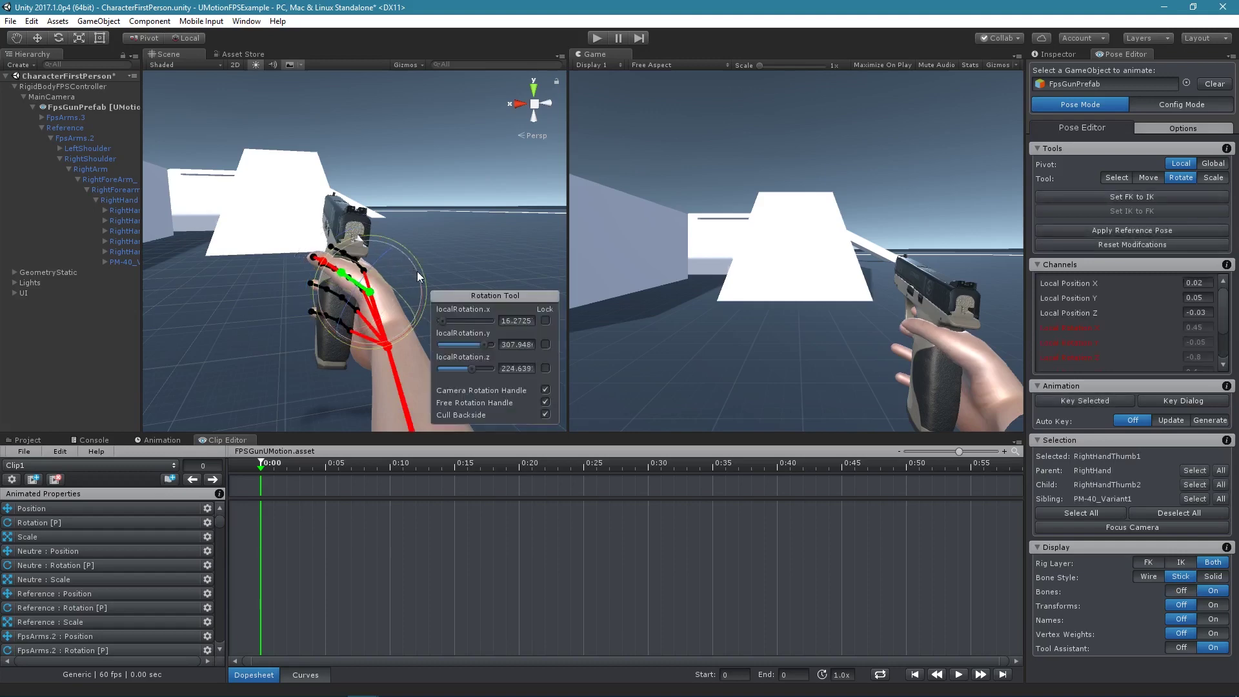
click(433, 222)
alt+drag(432, 222, 412, 237)
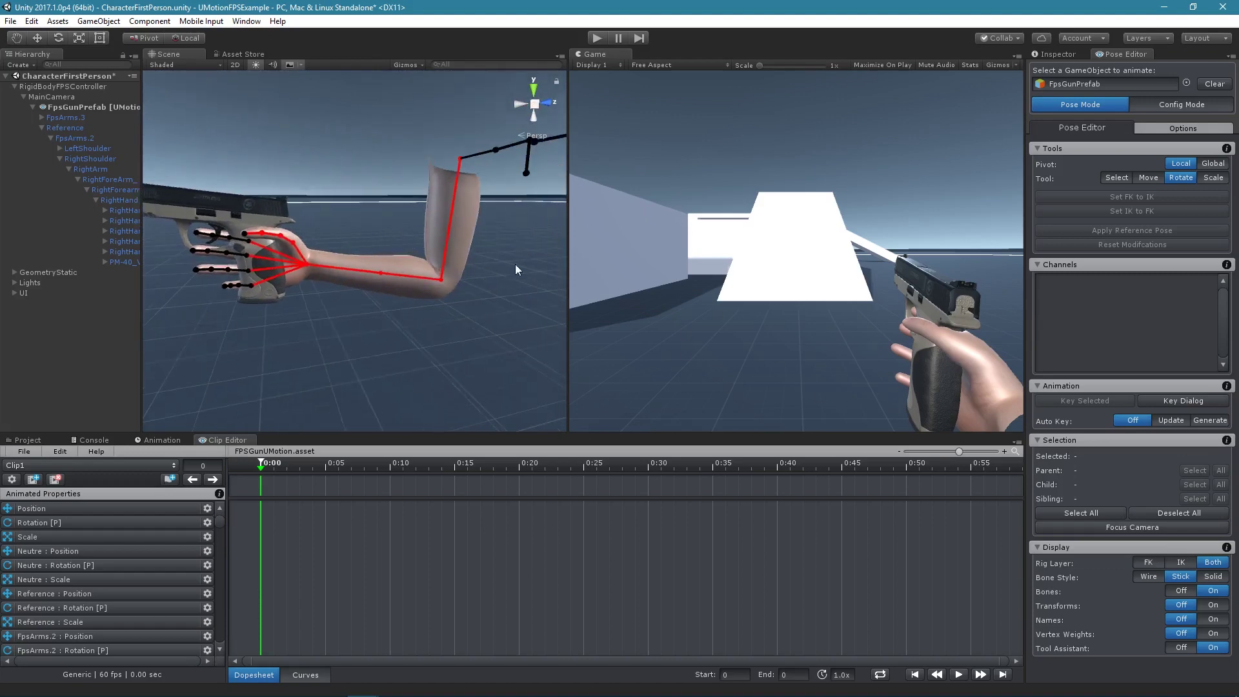
Step: Widen the Game view and set its aspect ratio to 16:9
drag(566, 244, 520, 253)
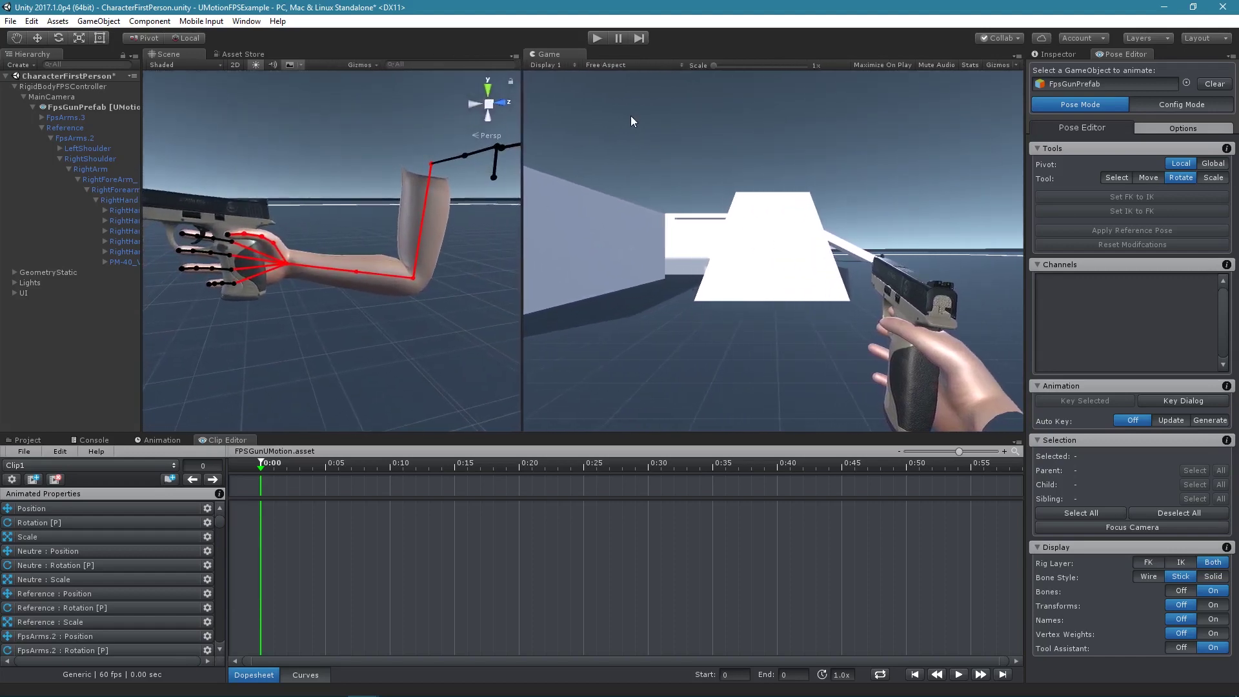
click(614, 66)
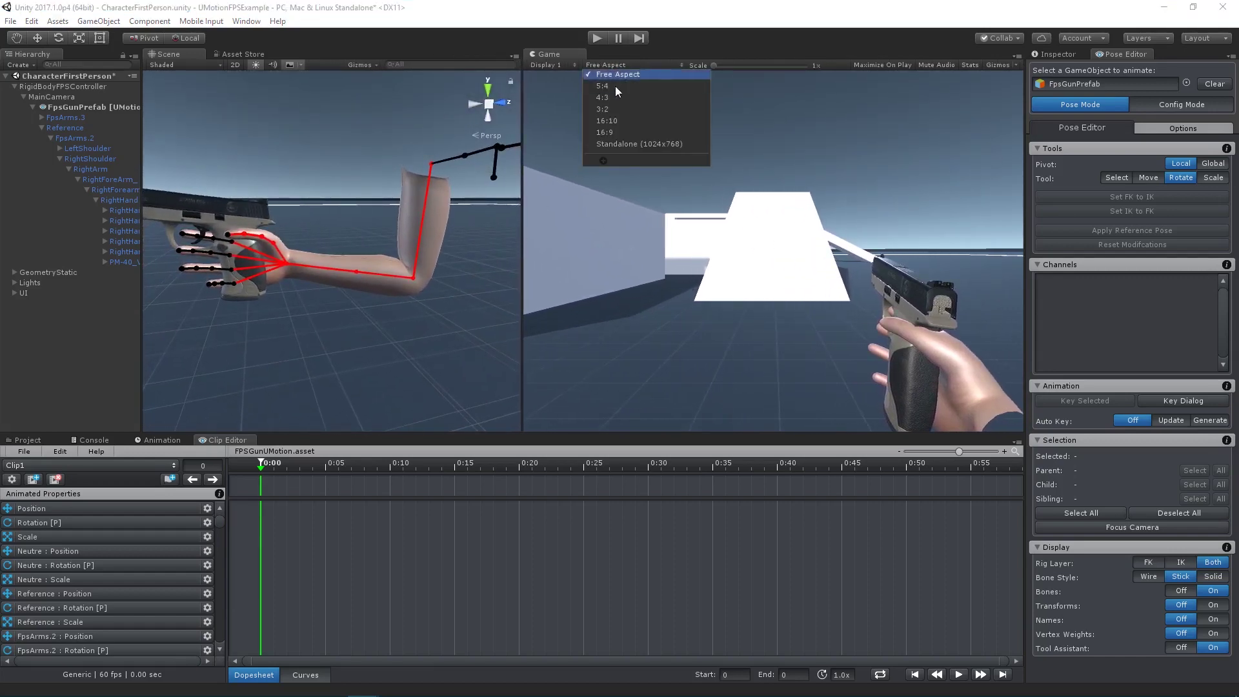
click(618, 132)
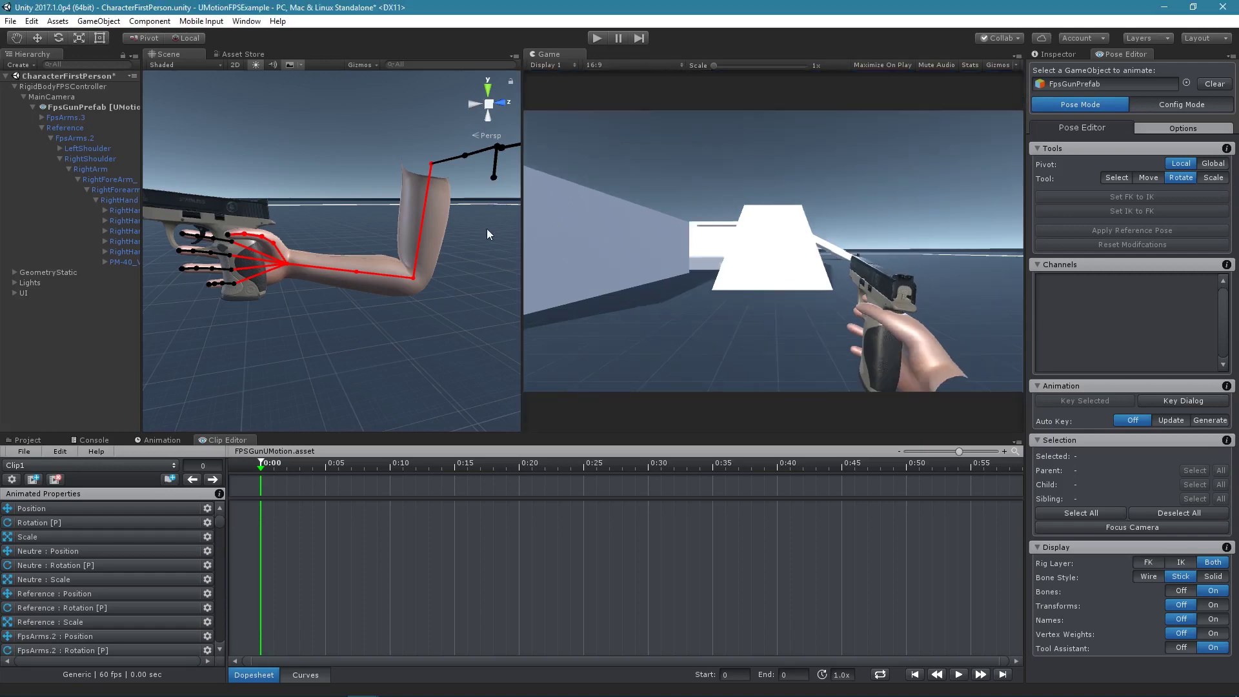
drag(523, 227, 477, 225)
Step: Rotate the RightArm bone to about (356, 265, 337) degrees and the RightForeArm_ bone to about (73, 117, 111) degrees
click(397, 201)
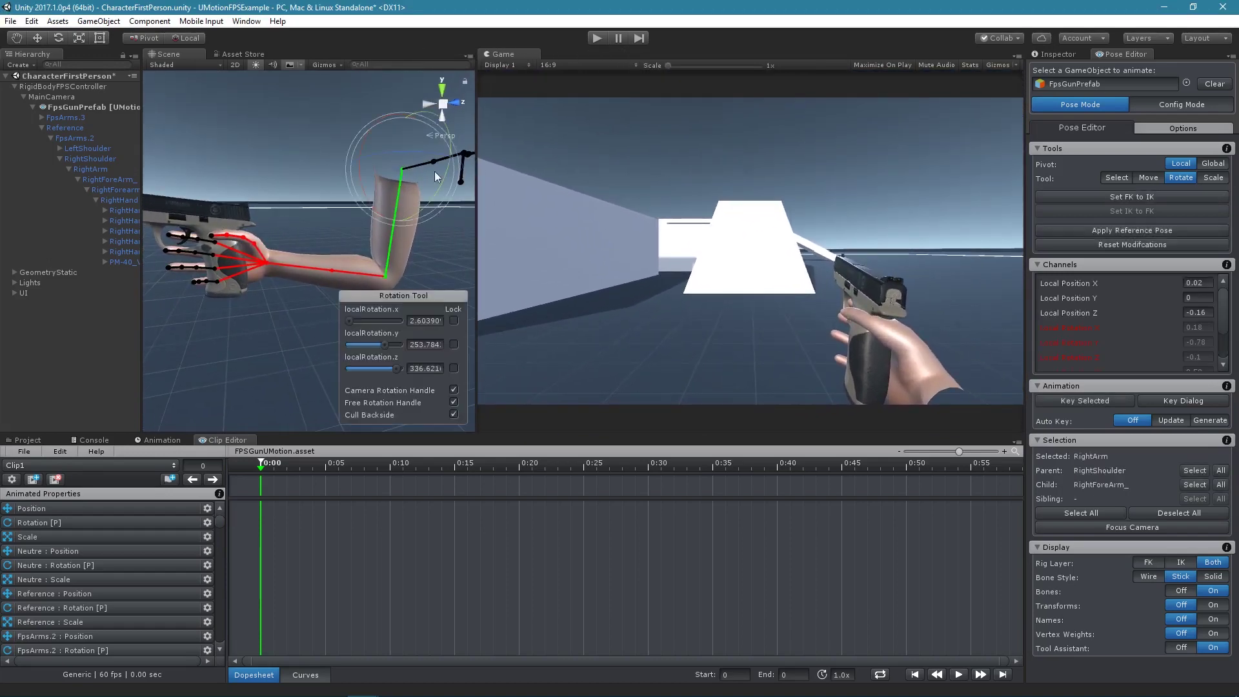
drag(452, 165, 445, 181)
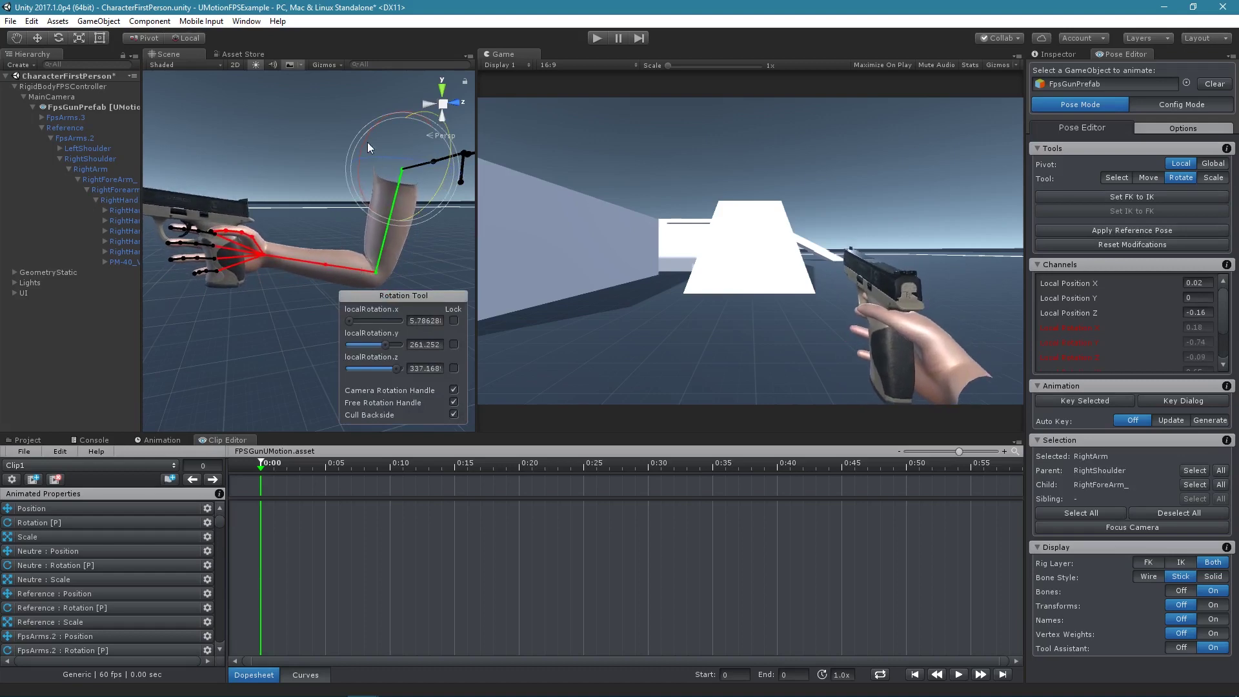
drag(368, 143, 364, 189)
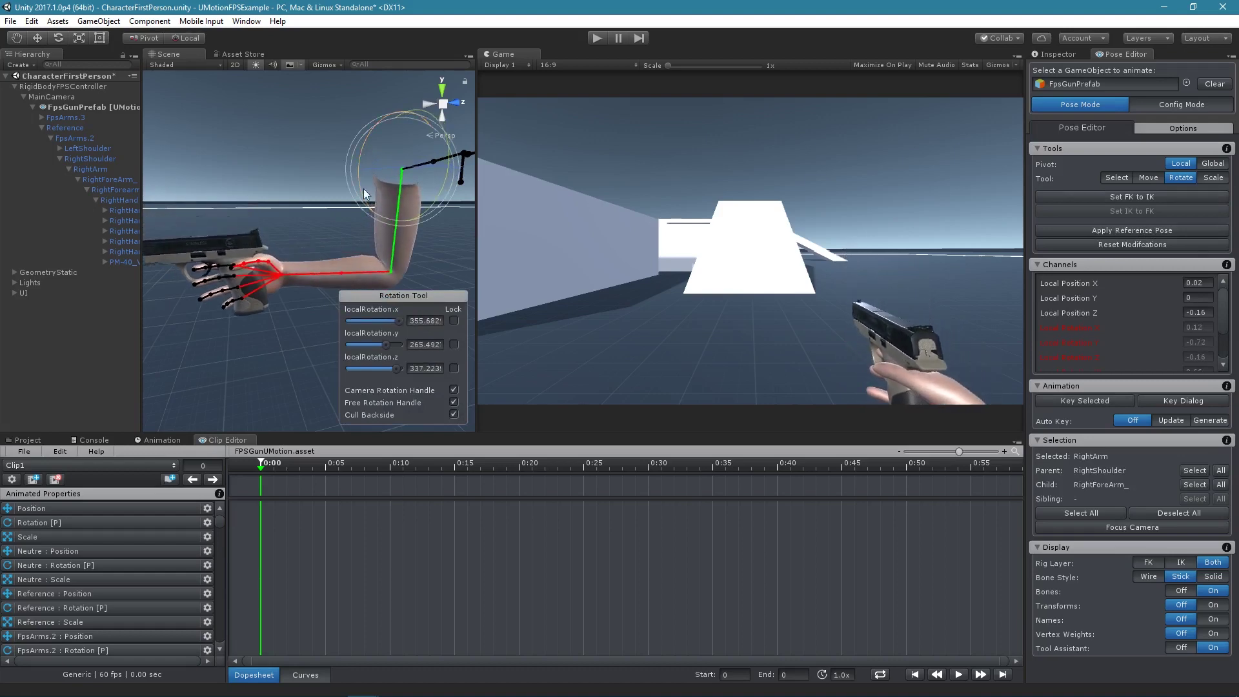
click(363, 274)
drag(357, 242, 365, 236)
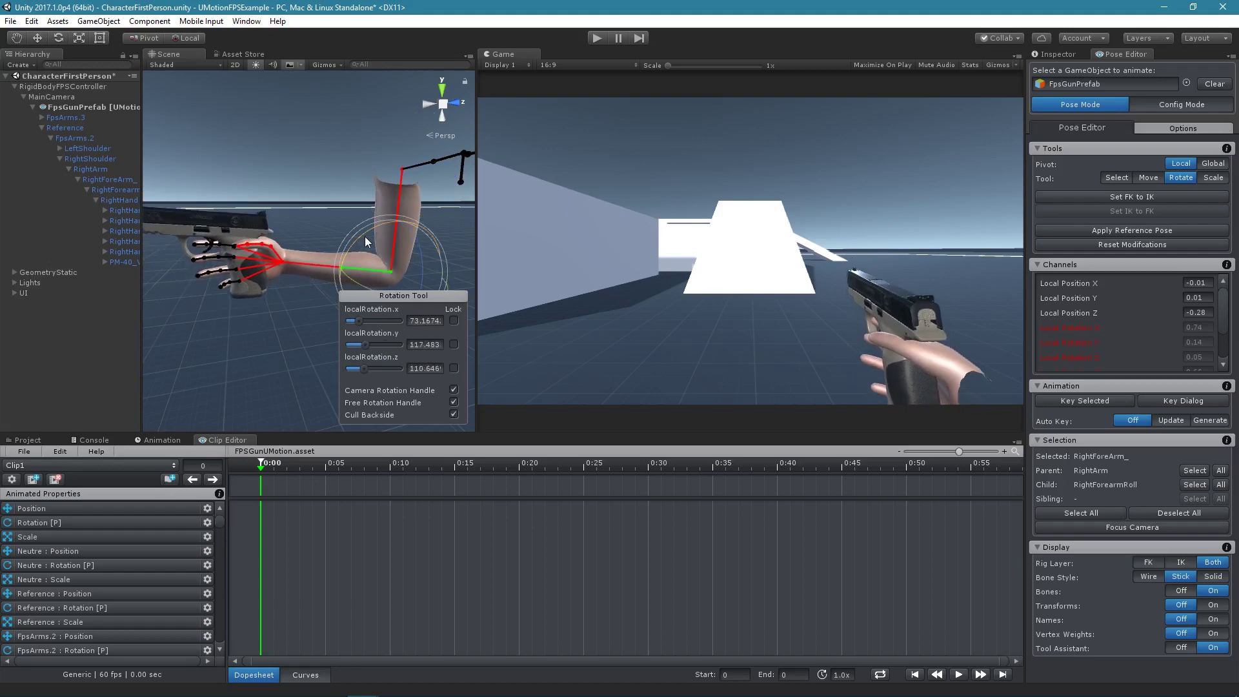
Step: Refine the RightArm bone's rotation to about (354, 266, 342) degrees, adjusting the RightForeArm_ bone in between to aim the pistol
click(400, 183)
drag(362, 145, 363, 154)
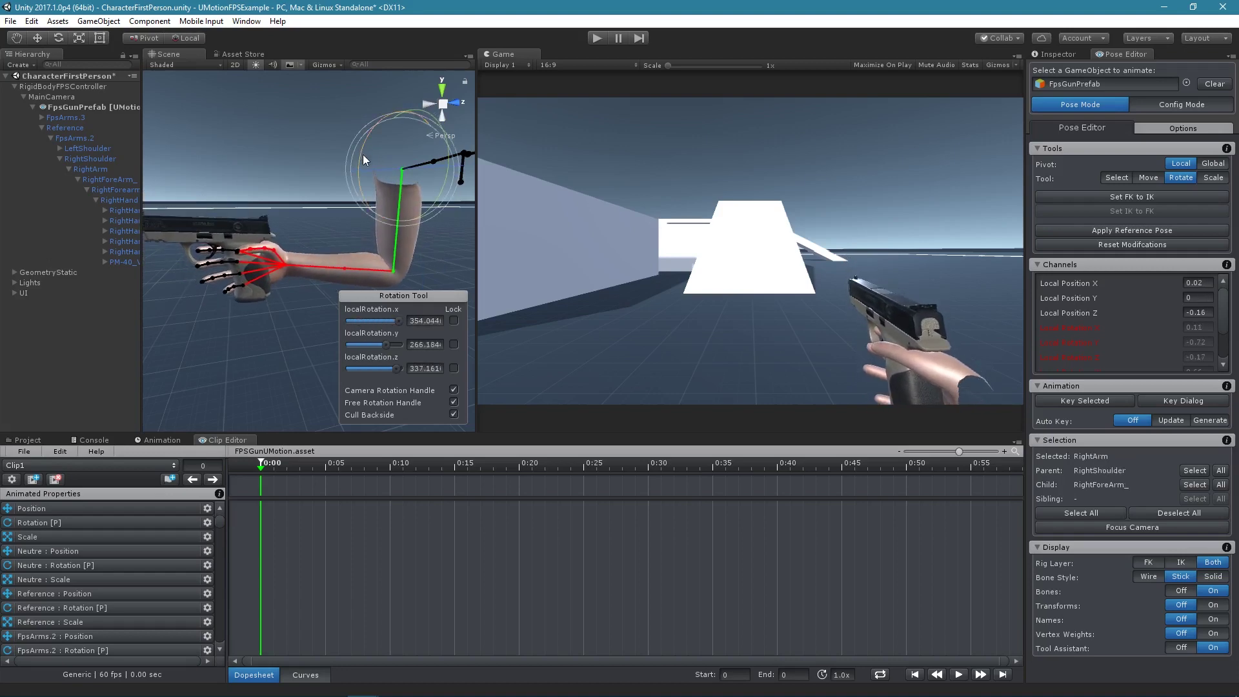
click(358, 270)
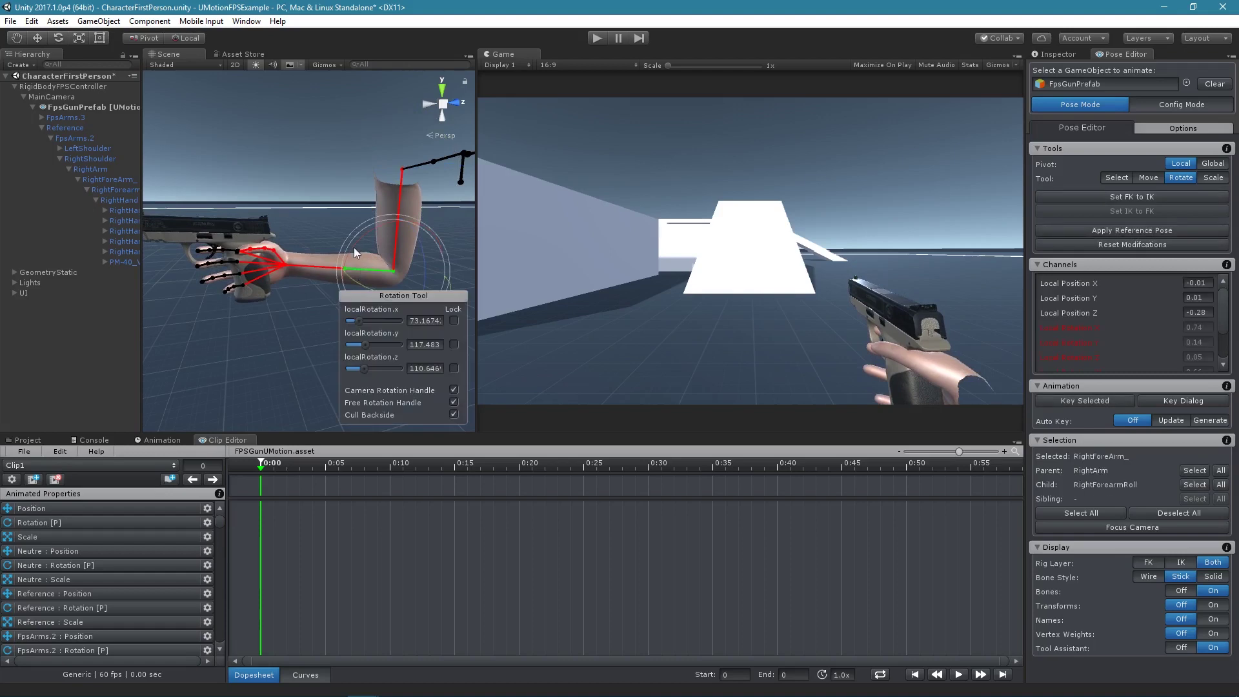
drag(354, 247, 378, 269)
click(400, 178)
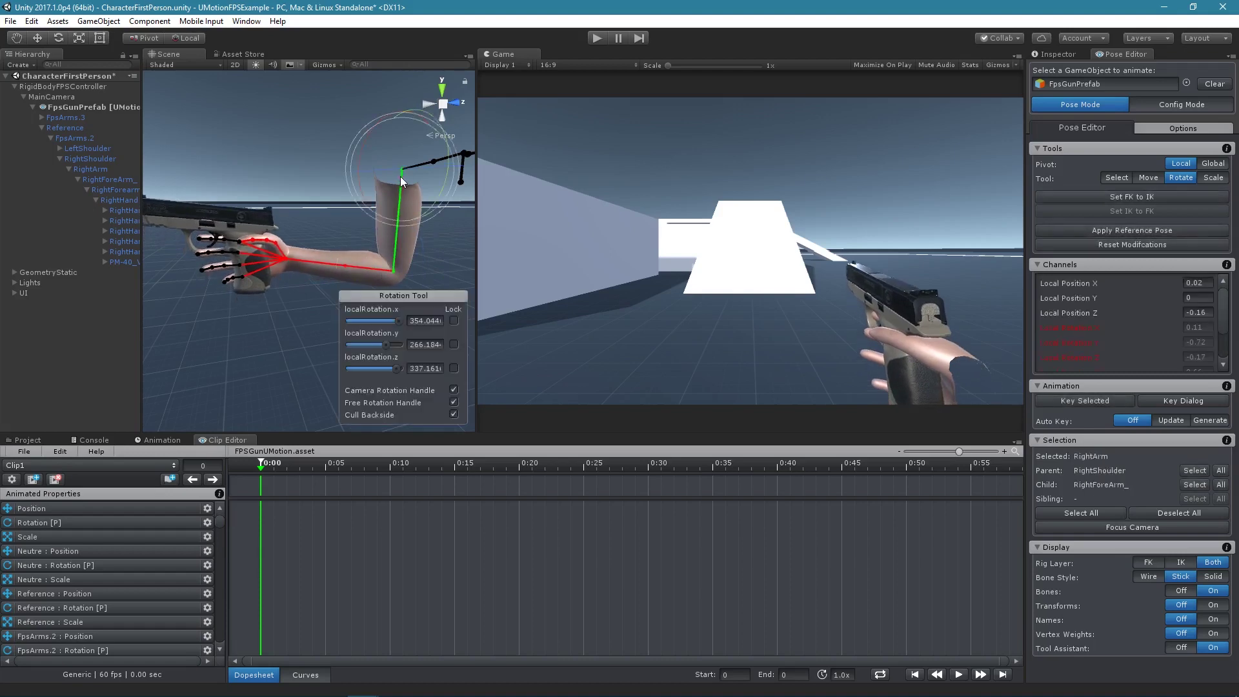
drag(415, 168, 406, 169)
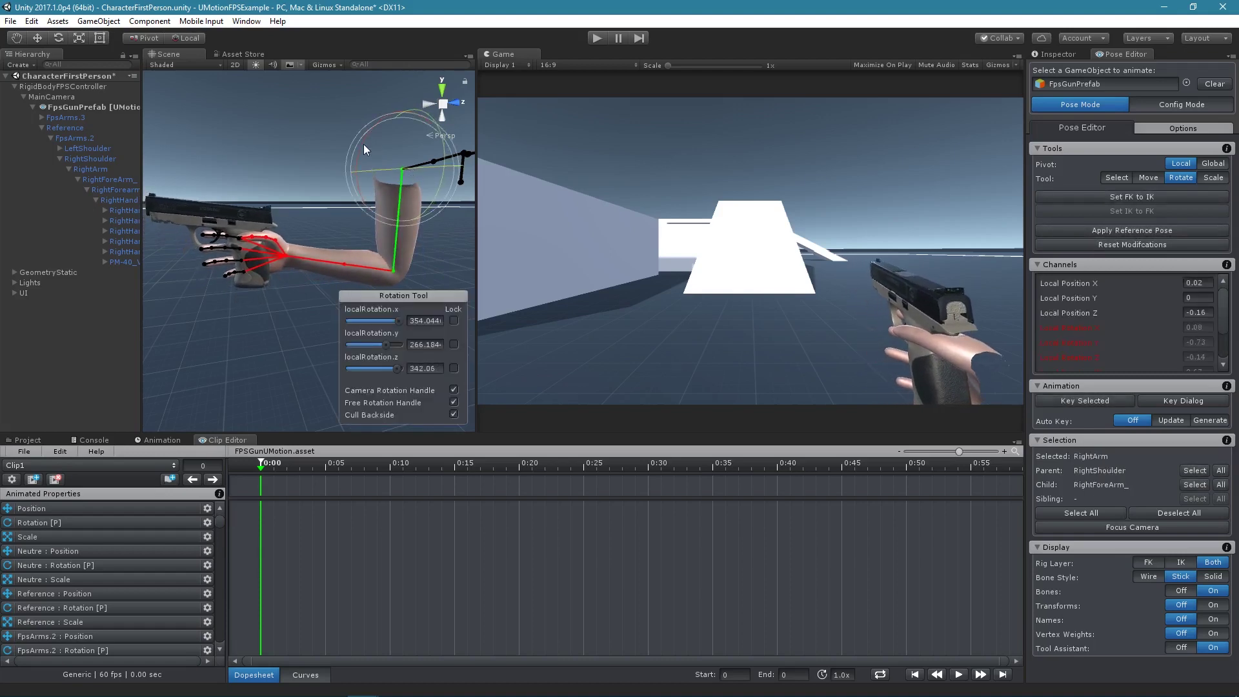
Step: Undo the last two changes and readjust the right arm, rotating the RightArm bone to about (351, 267, 342) degrees
key(ctrl+z)
key(ctrl+z)
drag(366, 243, 358, 230)
click(309, 255)
click(308, 260)
click(396, 215)
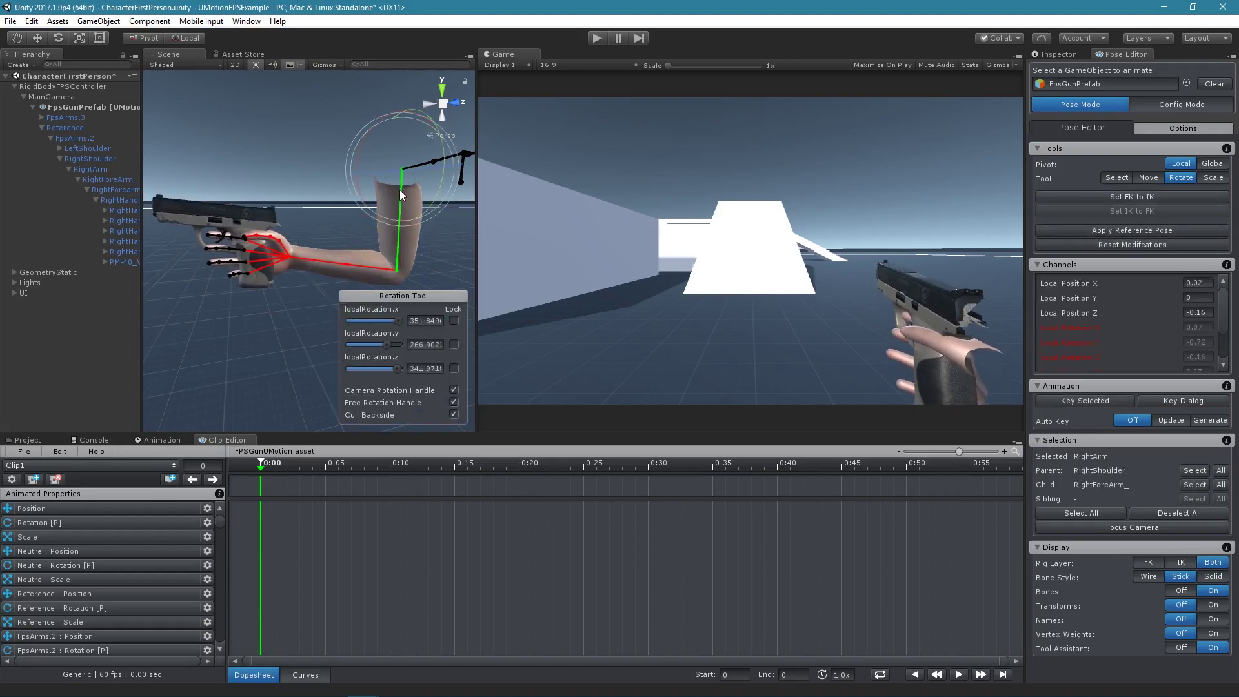
drag(358, 156, 358, 157)
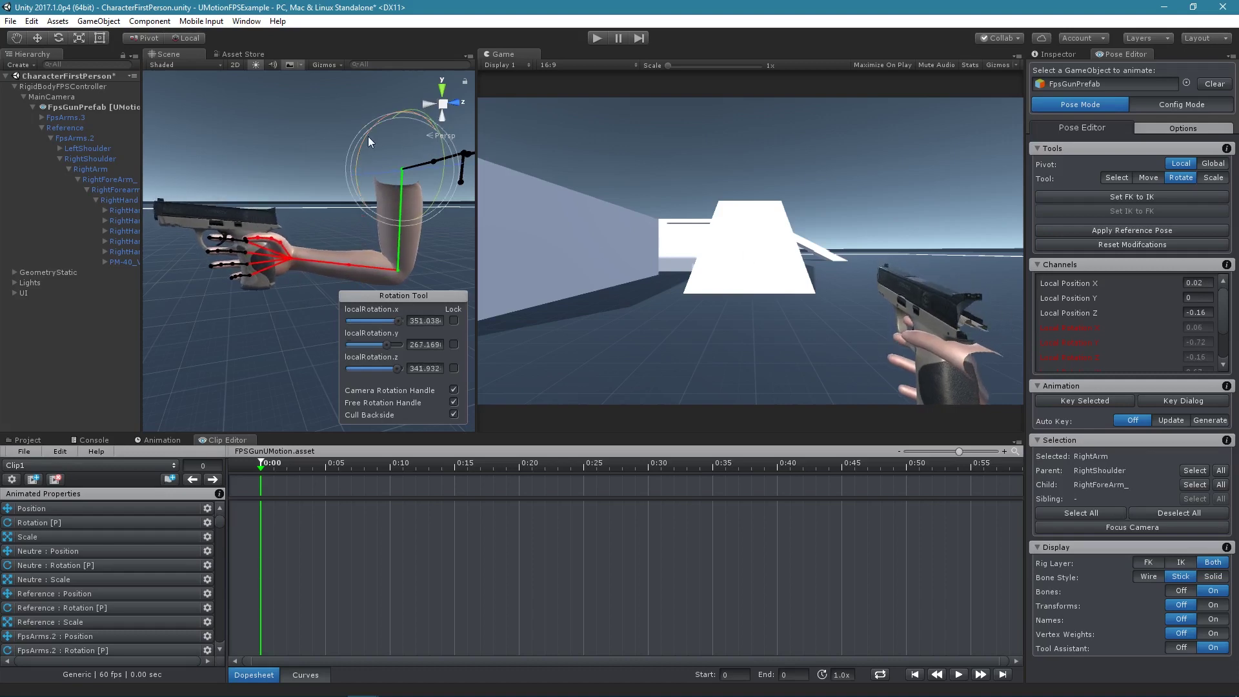
Step: Rotate the RightArm bone once more and turn the RightForeArm_ bone to about (74, 113, 107) degrees
drag(368, 137, 378, 172)
click(360, 266)
drag(357, 239, 349, 241)
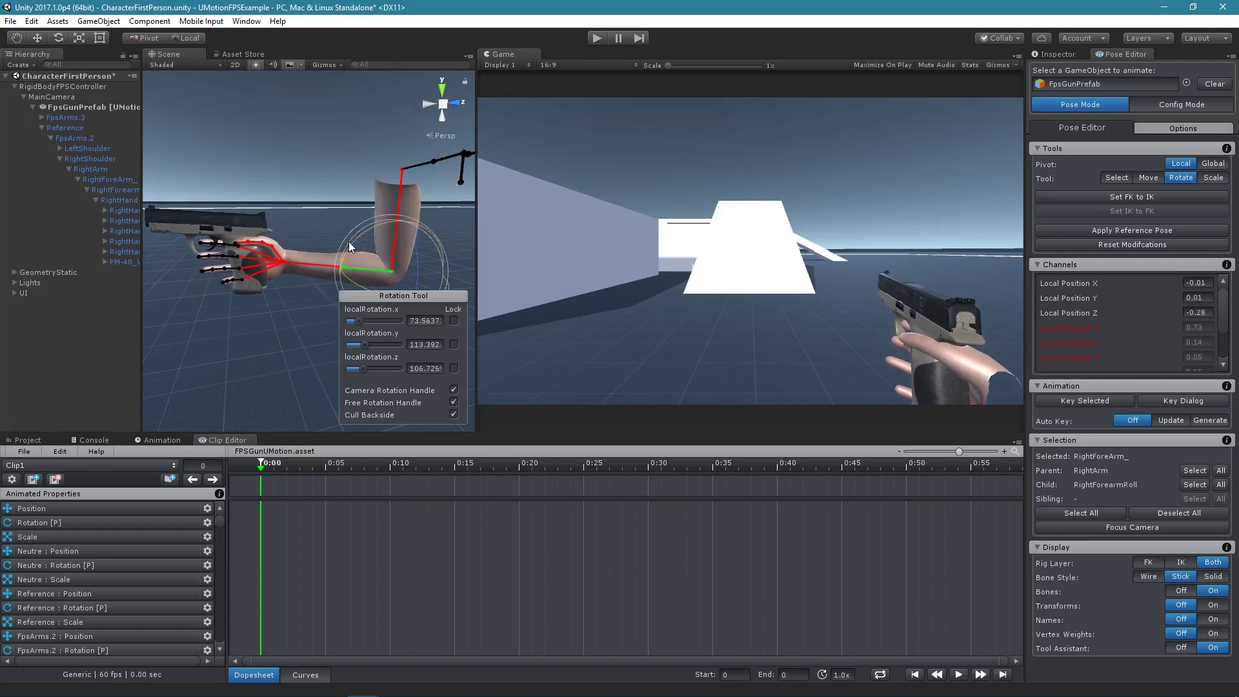
click(333, 176)
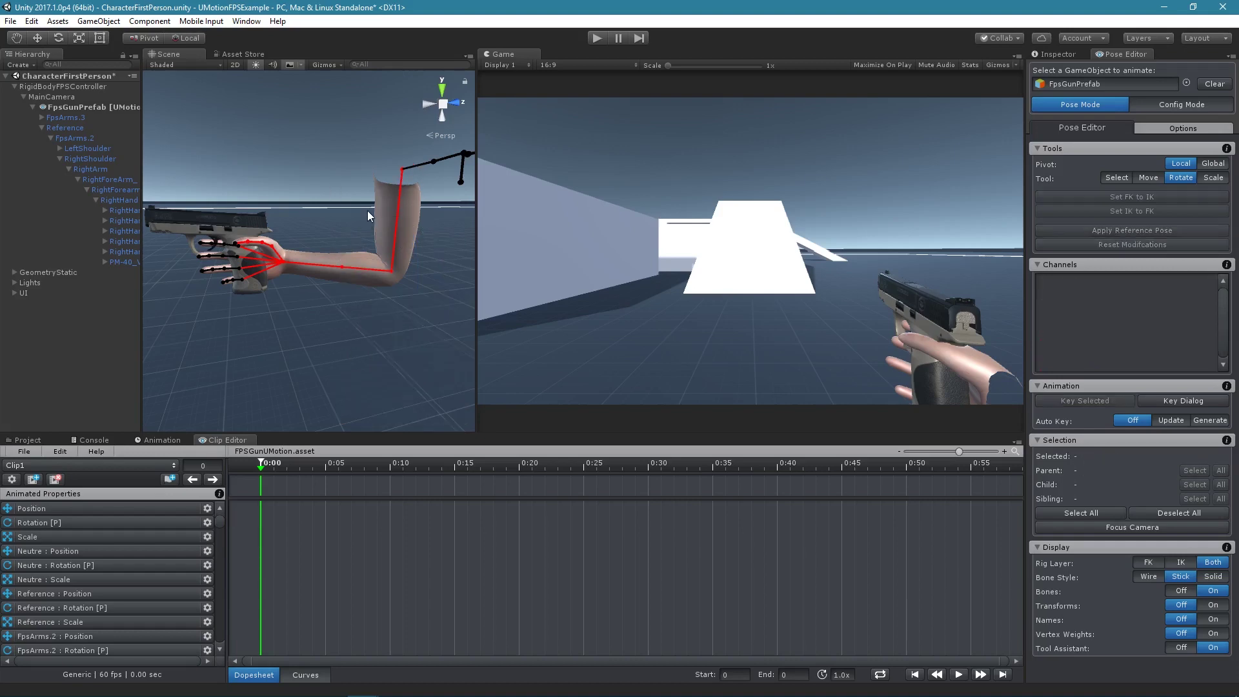
Step: Try to select the MainCamera object for editing while the prefab is still assigned to UMotion
click(49, 100)
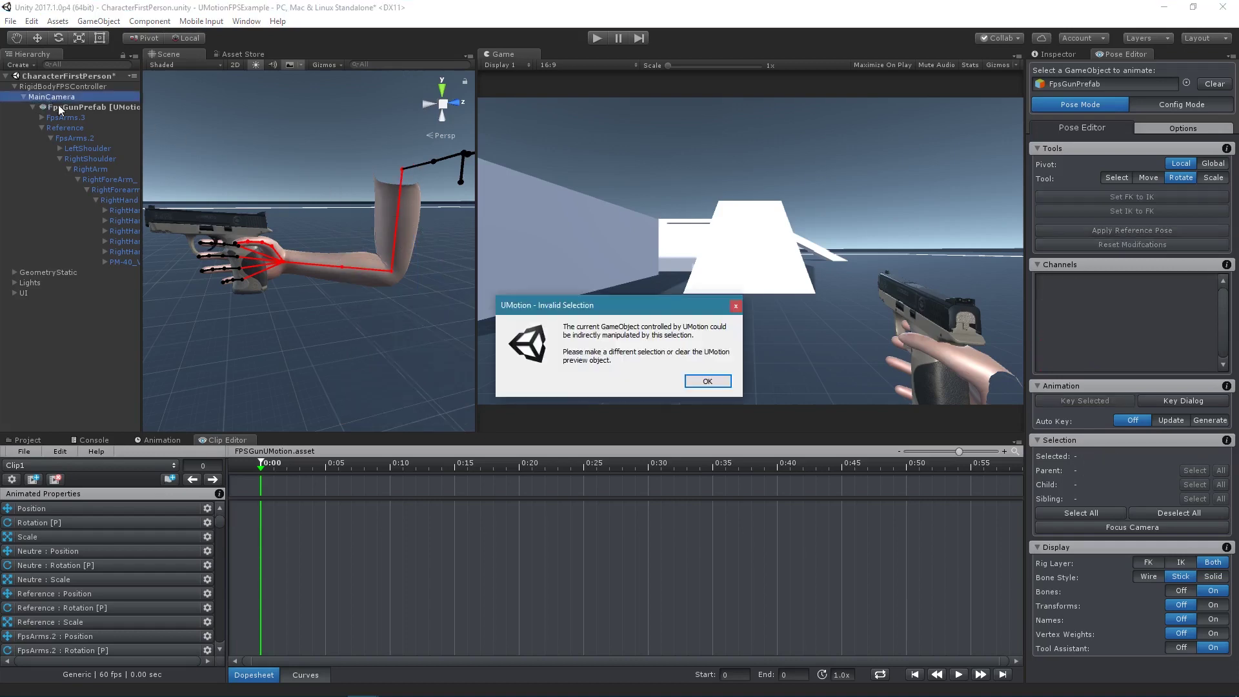
click(706, 381)
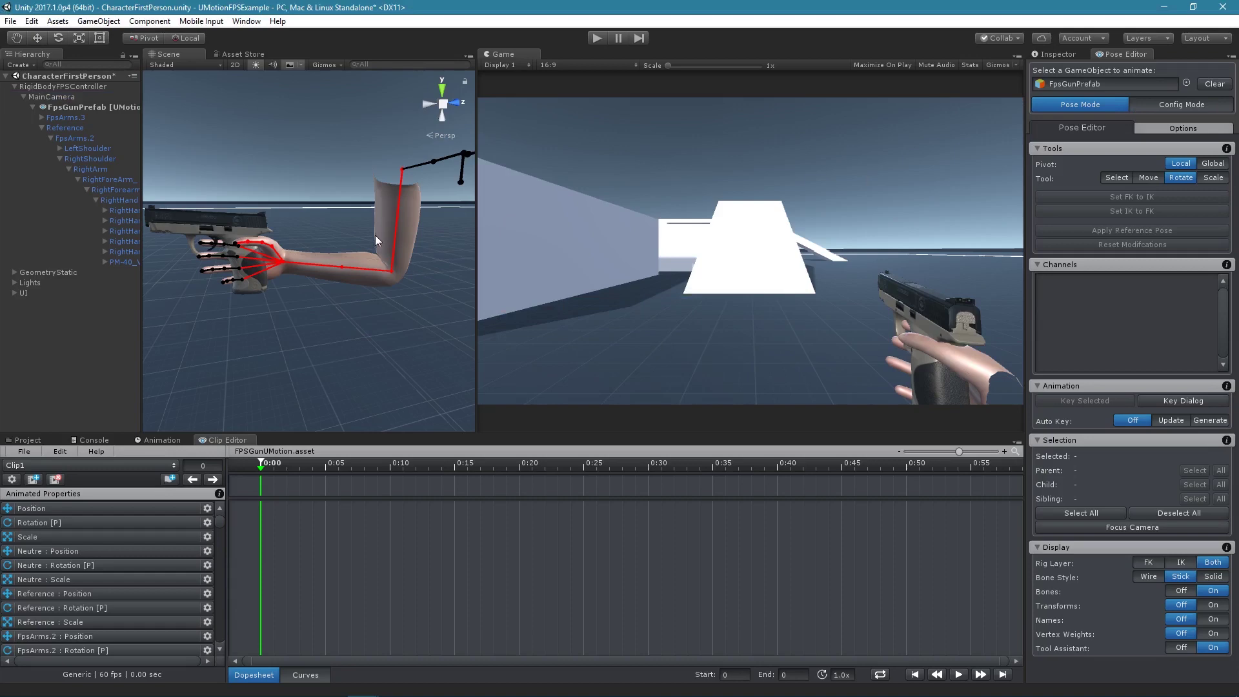
Step: Select all bones and key all their properties at frame 0 of Clip1, leaving nothing selected
key(ctrl+a)
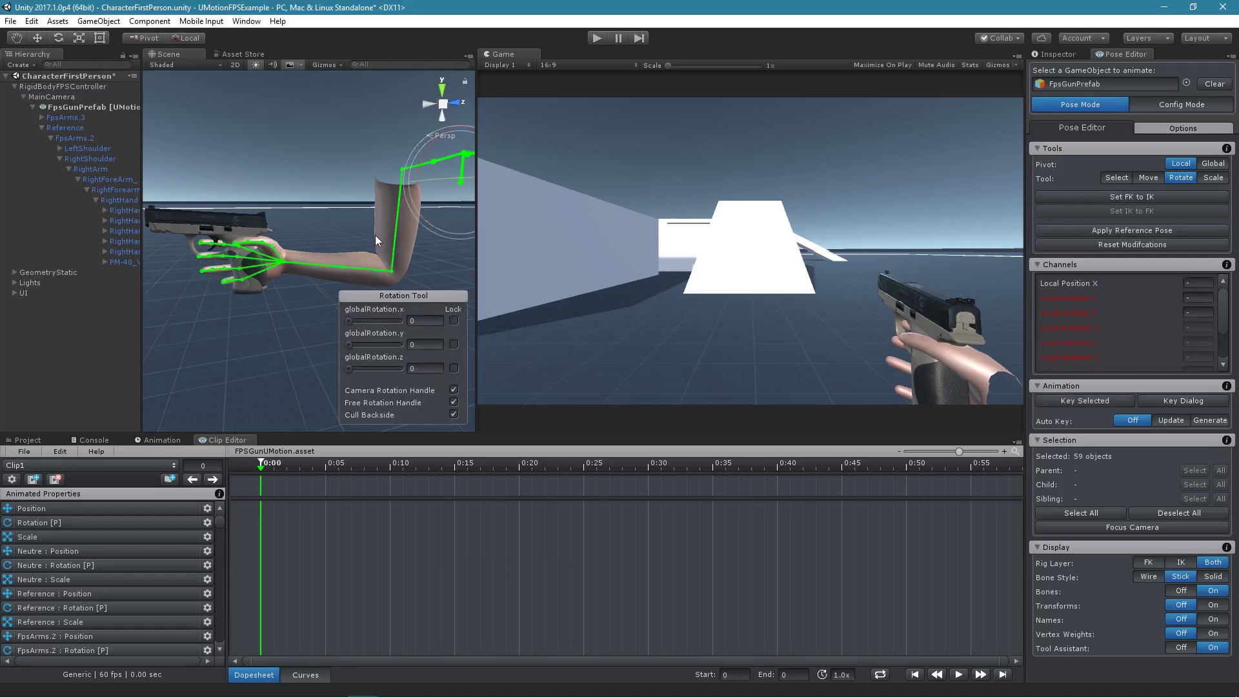
click(1117, 404)
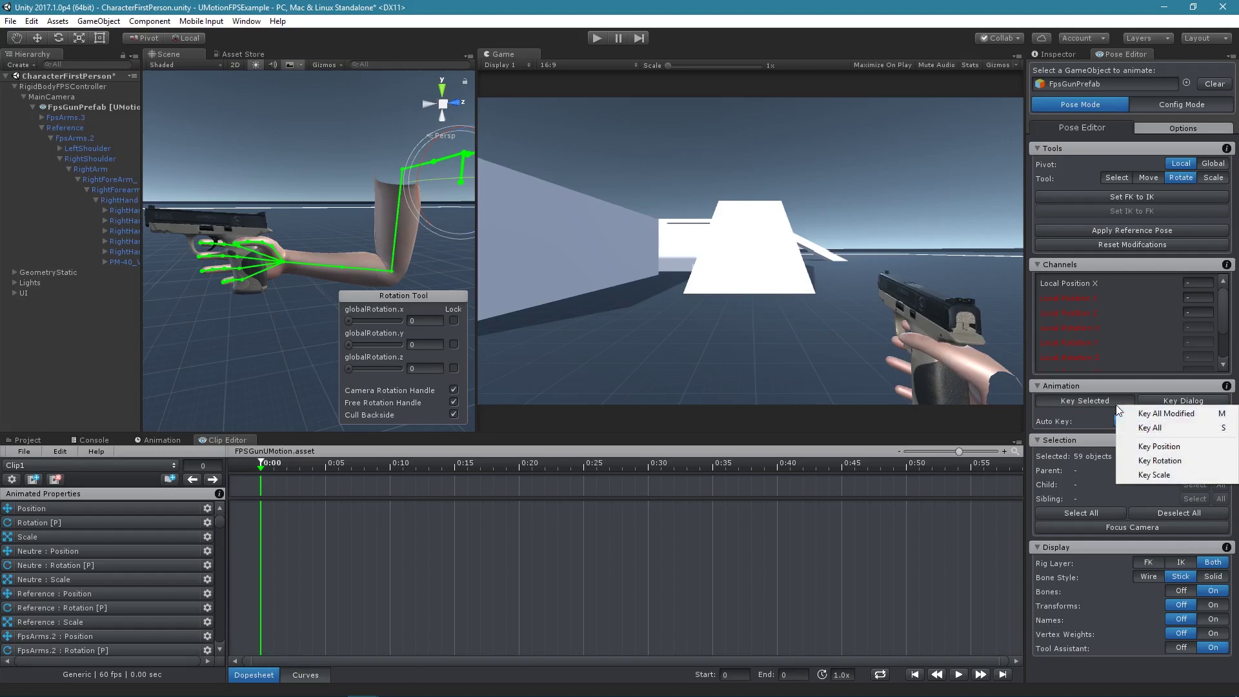
click(1170, 428)
click(299, 351)
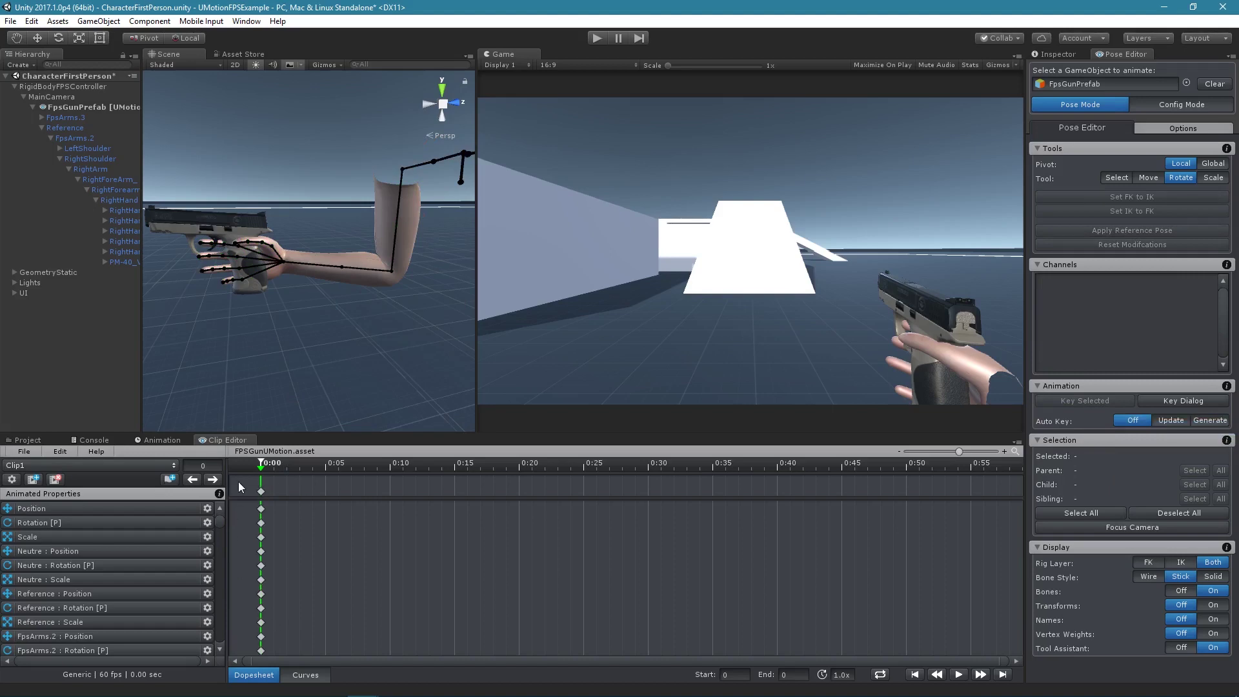
Step: Clear the animated object from the Pose Editor and set the MainCamera's near clipping plane to 0.1
click(1215, 83)
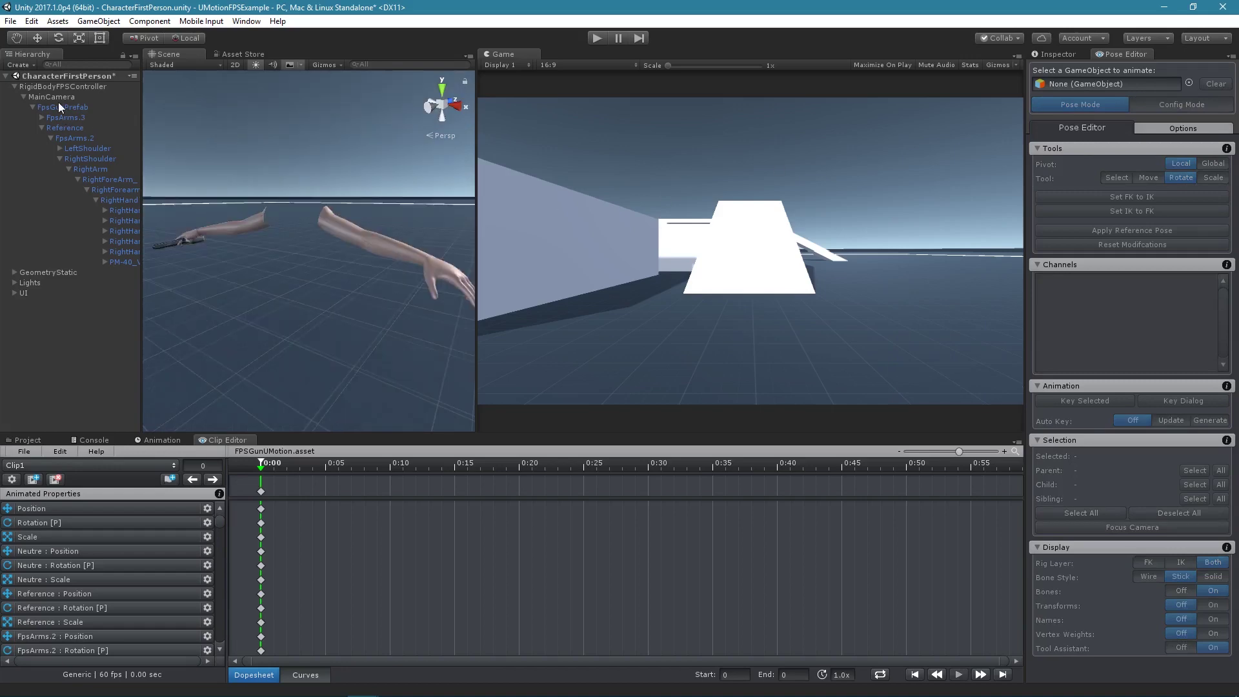
click(1060, 54)
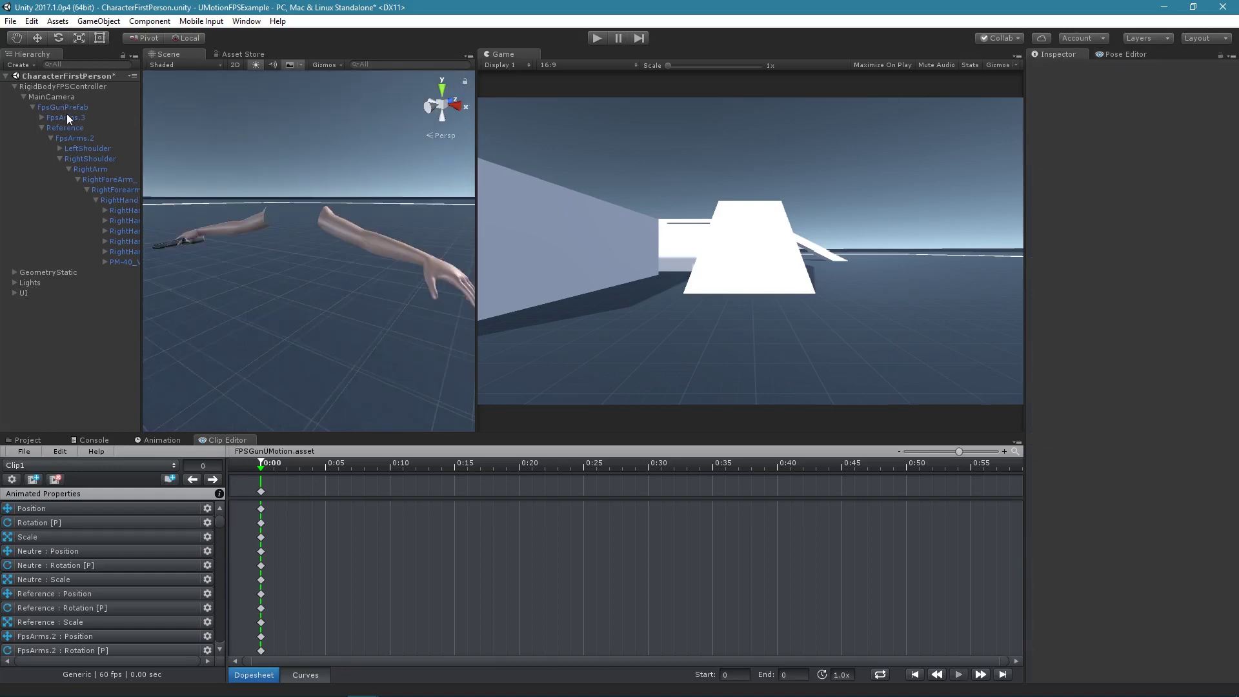
click(60, 98)
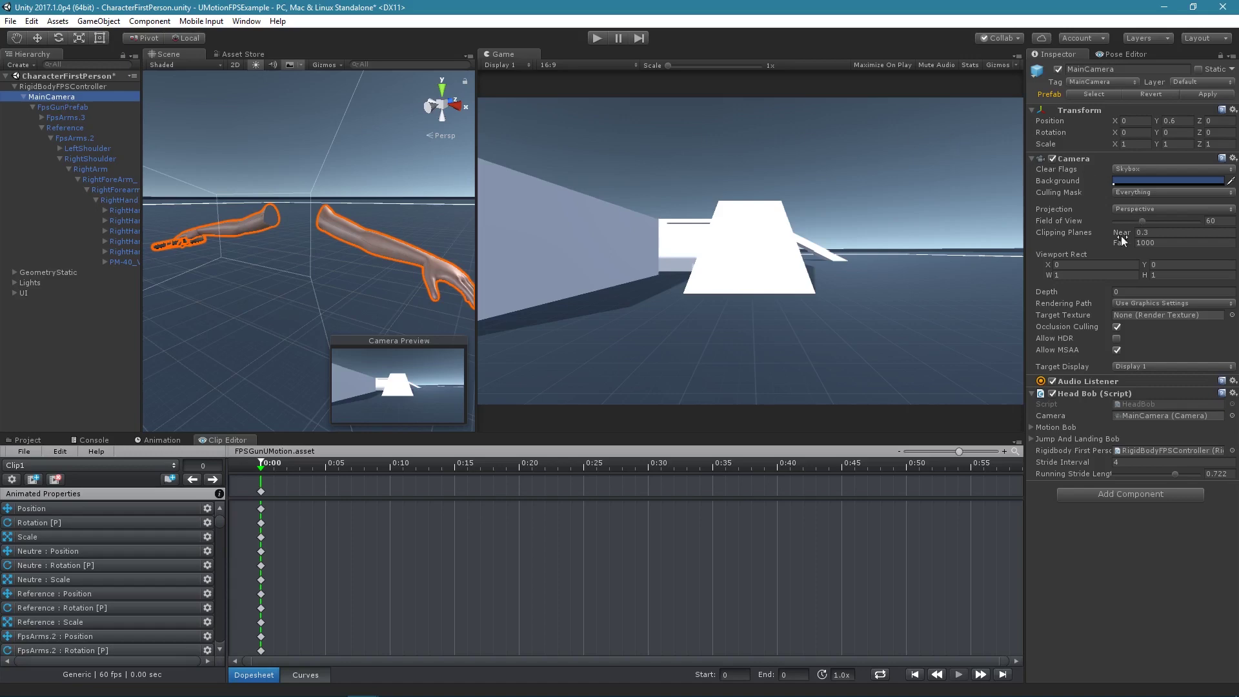
click(1144, 234)
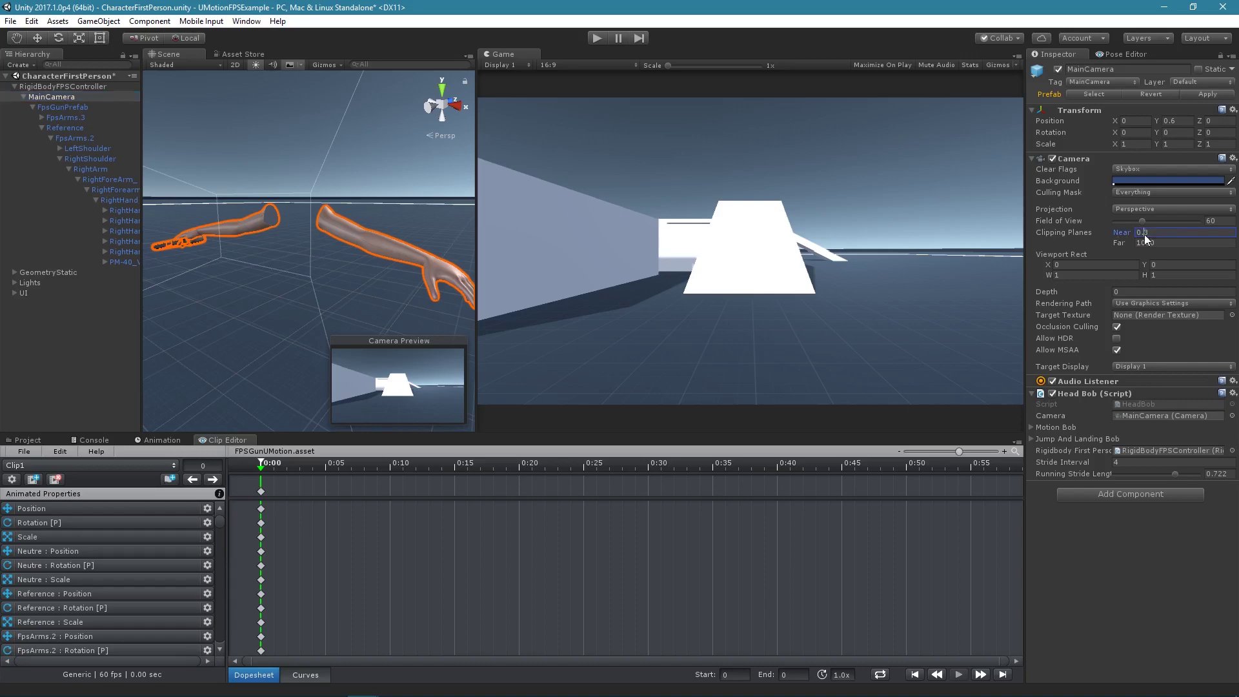
text(1)
key(Return)
Step: Reassign FpsGunPrefab as the GameObject to animate in the Pose Editor and bring the right-hand fingers into close view
click(1120, 56)
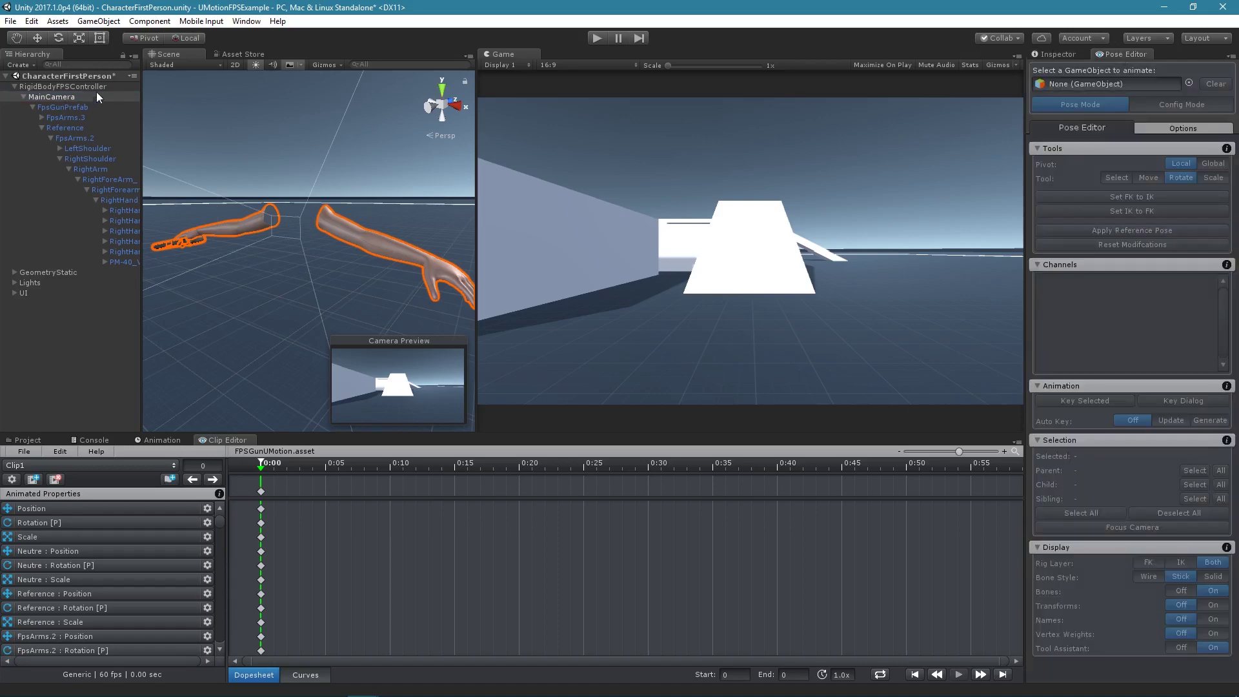
click(57, 107)
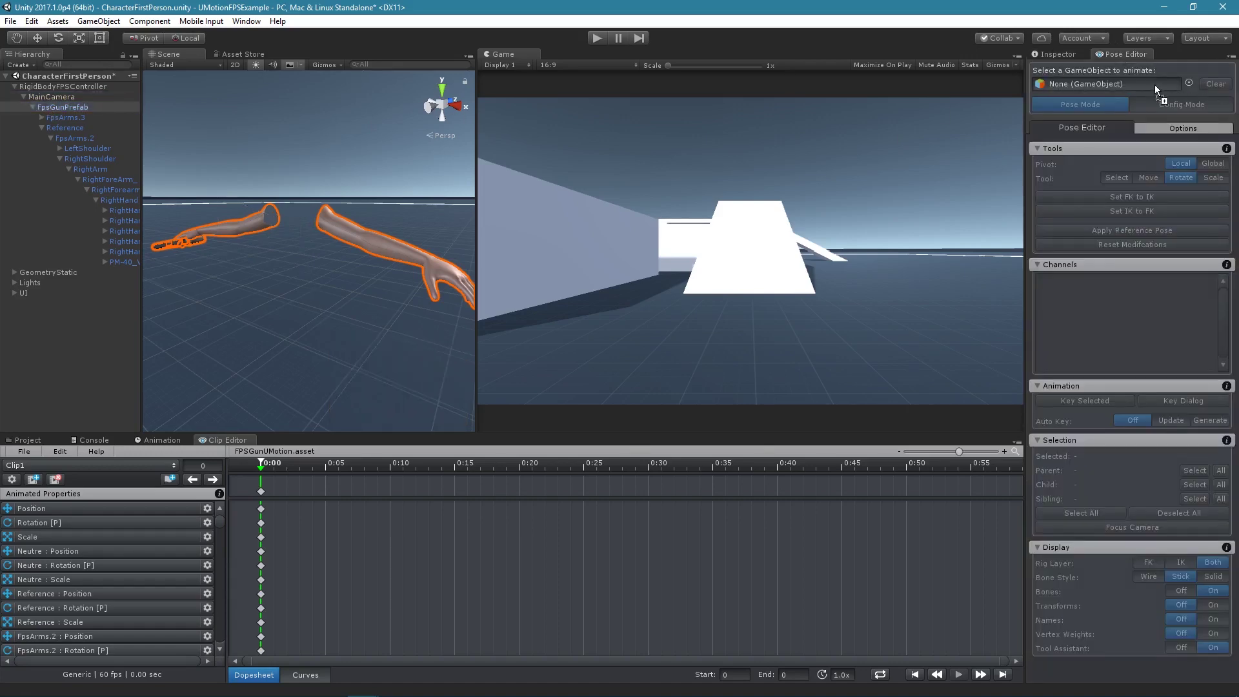
drag(1155, 84, 1155, 84)
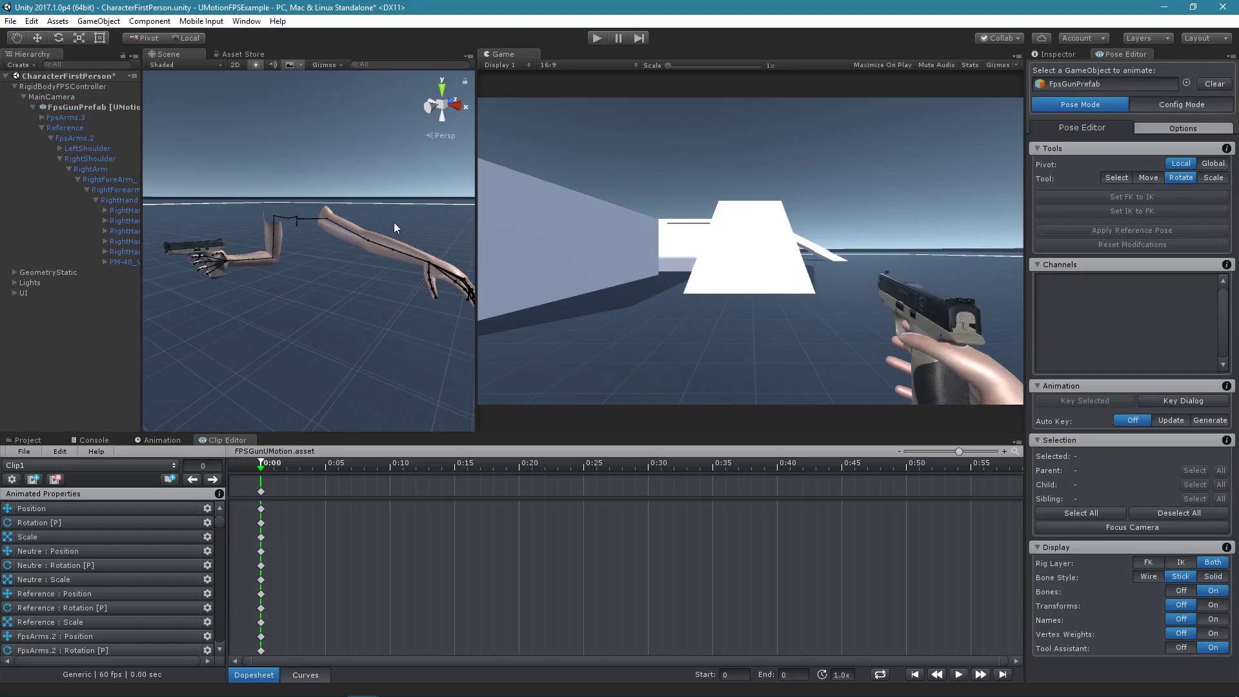
alt+drag(395, 227, 322, 190)
scroll(322, 190, up, 5)
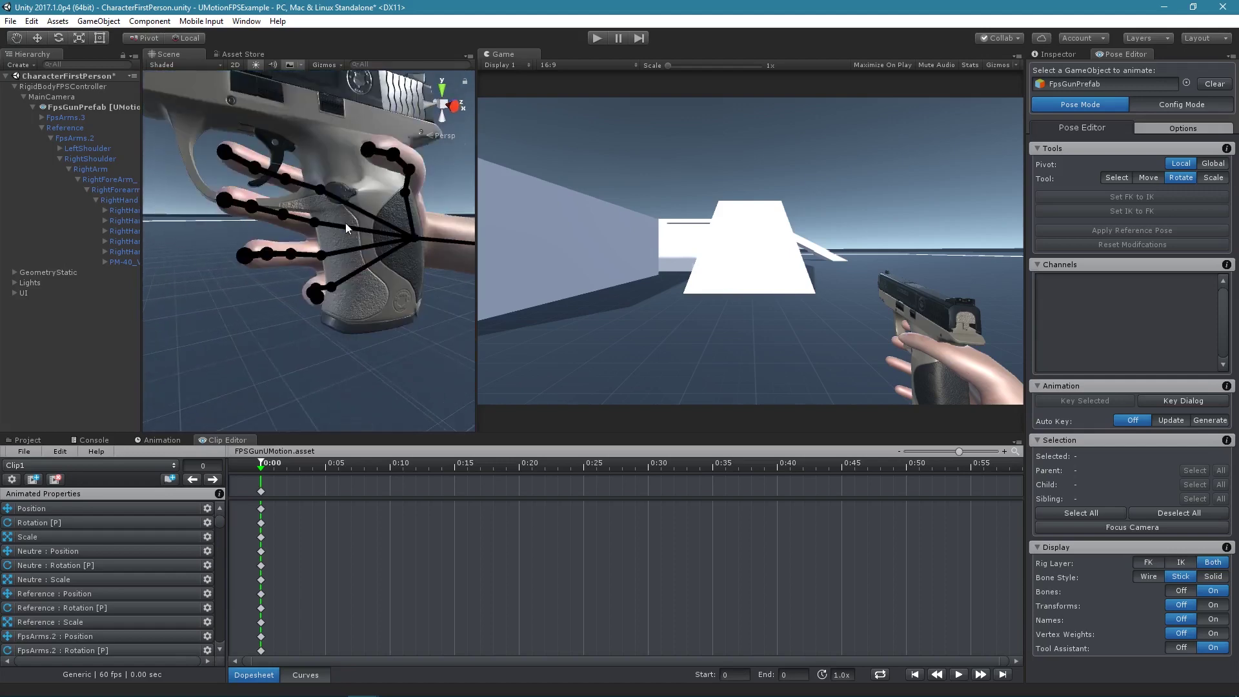
Step: Curl the right pinky around the pistol grip by rotating its bones, and turn off the Tool Assistant
click(331, 289)
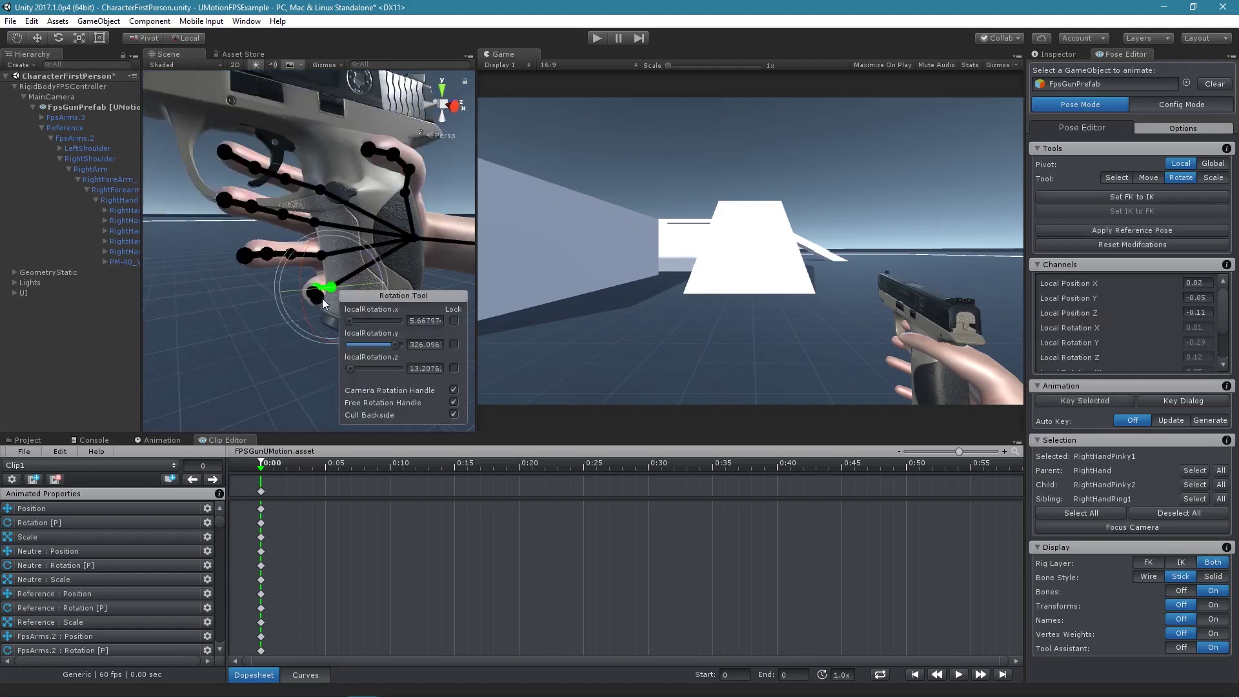
click(302, 311)
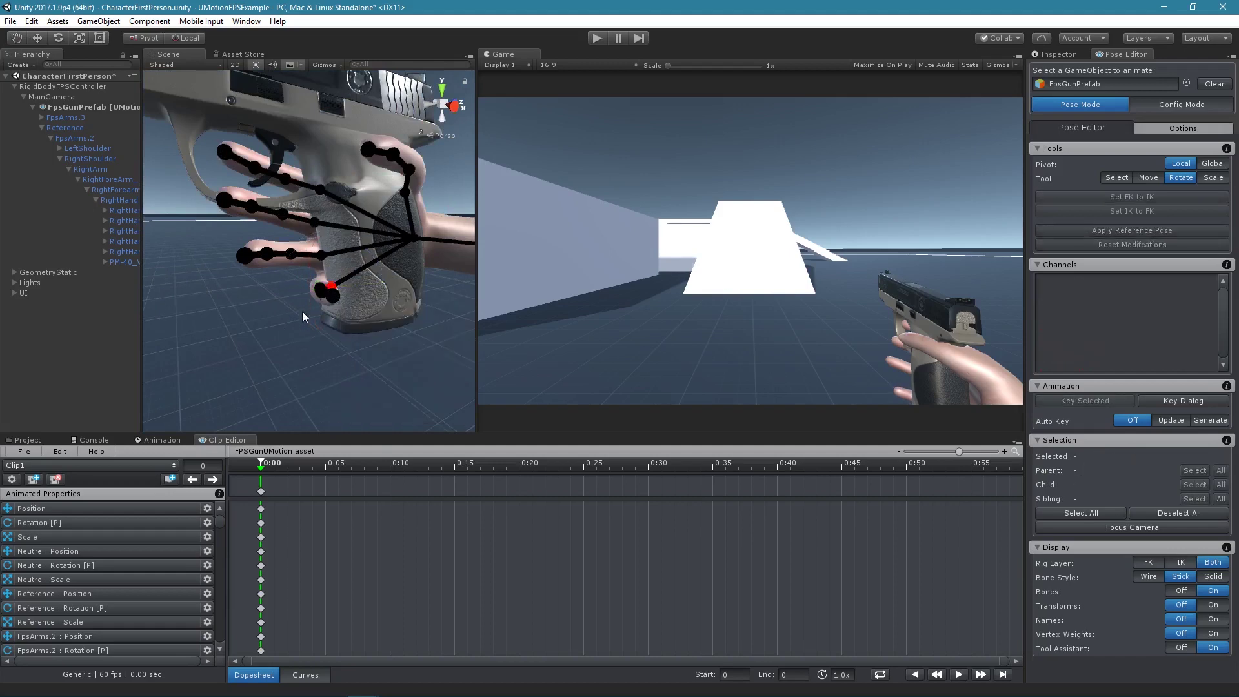
mouse_move(302, 311)
alt+mouse_down()
mouse_move(394, 296)
mouse_move(287, 308)
alt+mouse_up()
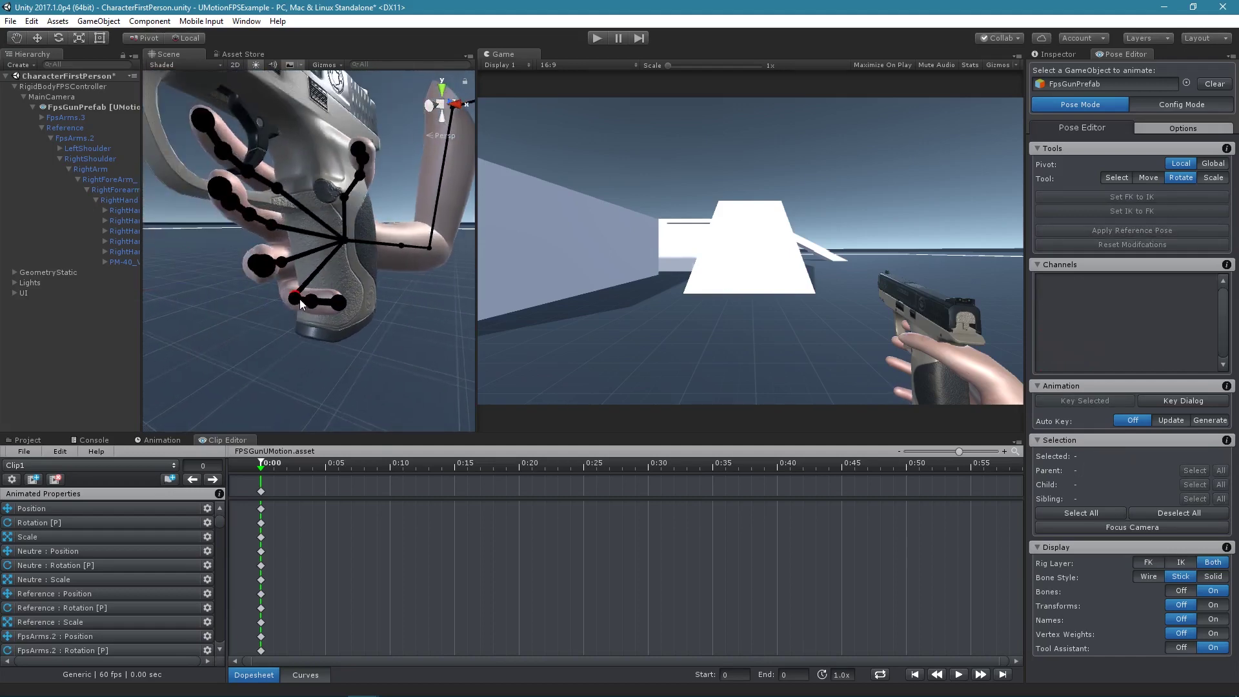
click(299, 300)
click(308, 312)
click(297, 302)
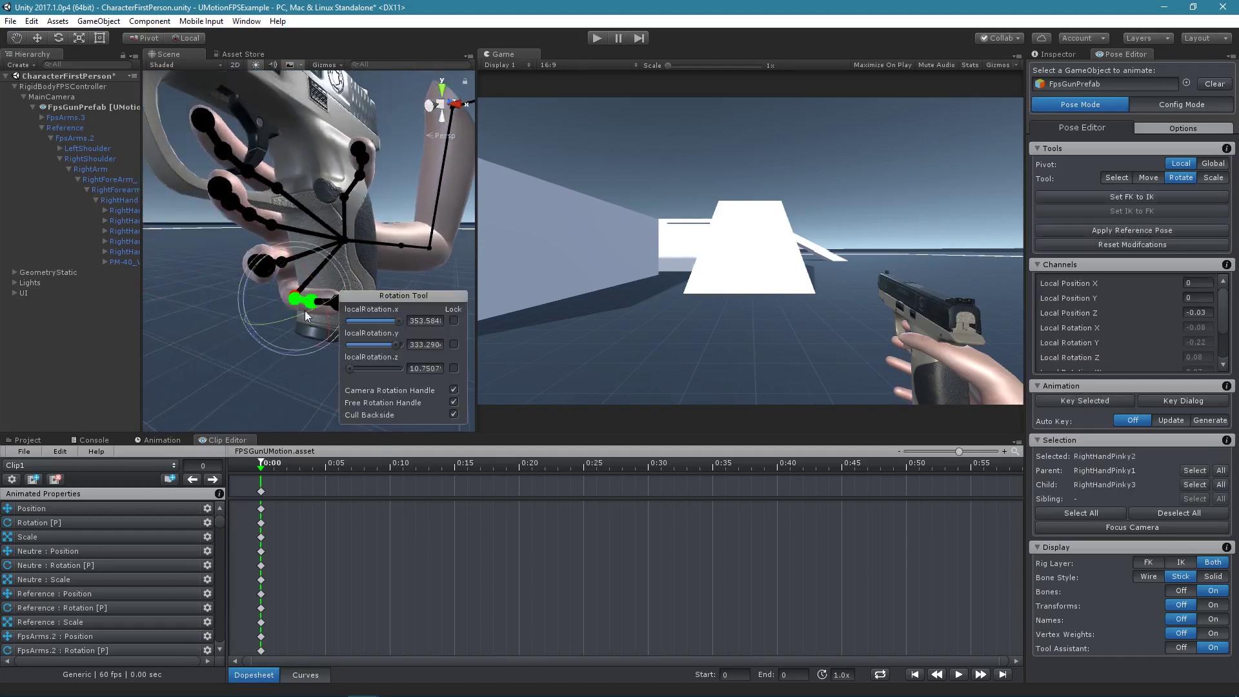
click(310, 308)
click(352, 292)
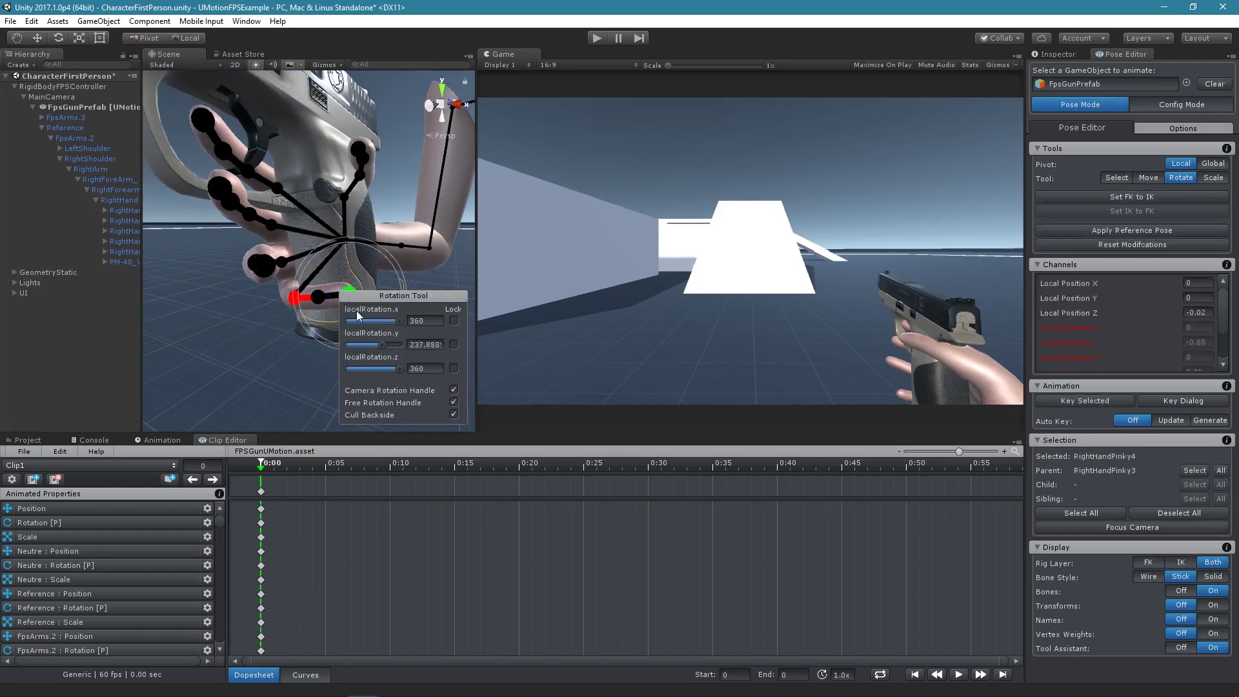
key(Escape)
click(313, 303)
drag(324, 319, 332, 323)
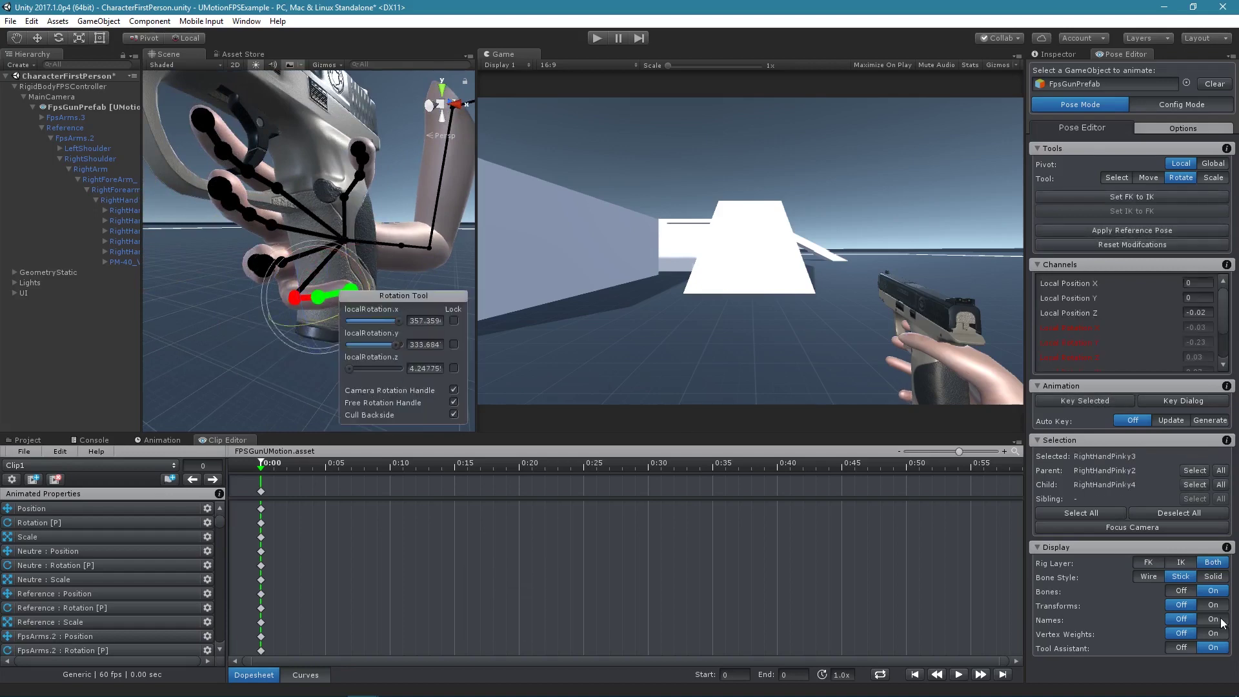
key(Escape)
Step: Widen the Scene view and curl the right ring finger around the pistol grip by rotating its bones
drag(476, 245, 559, 245)
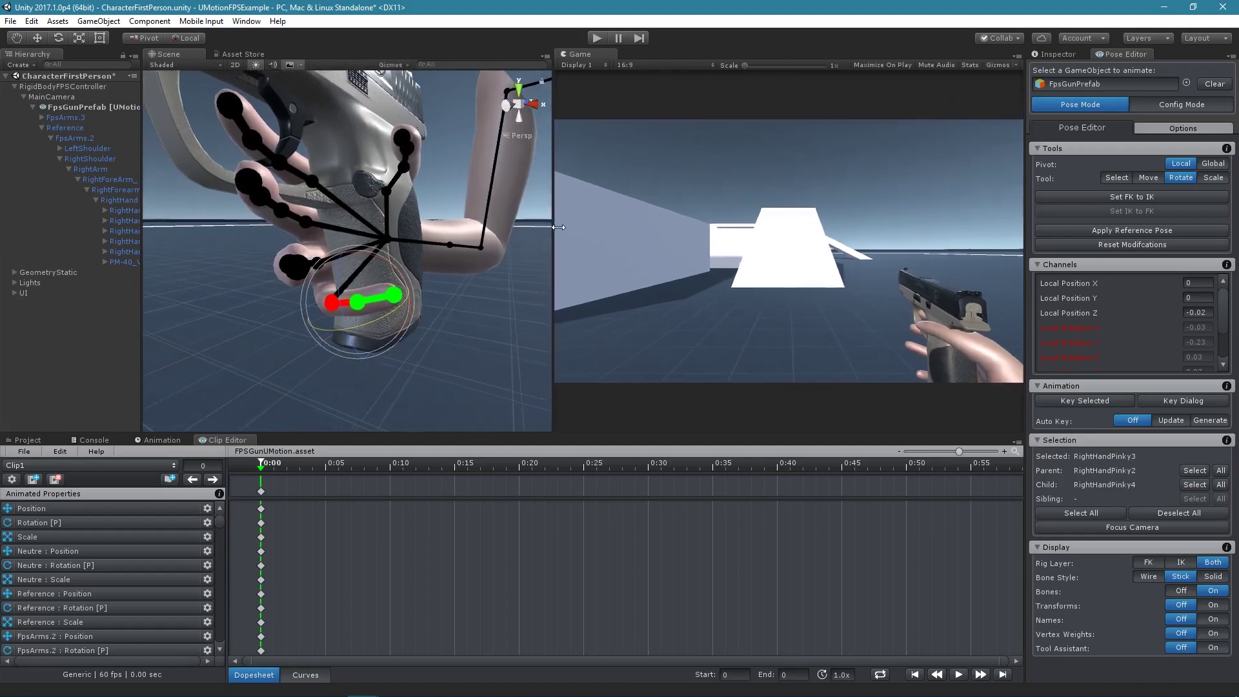
scroll(385, 289, up, 3)
middle_drag(385, 290, 261, 258)
click(384, 255)
alt+drag(296, 249, 182, 272)
click(342, 206)
key(f)
scroll(358, 258, up, 5)
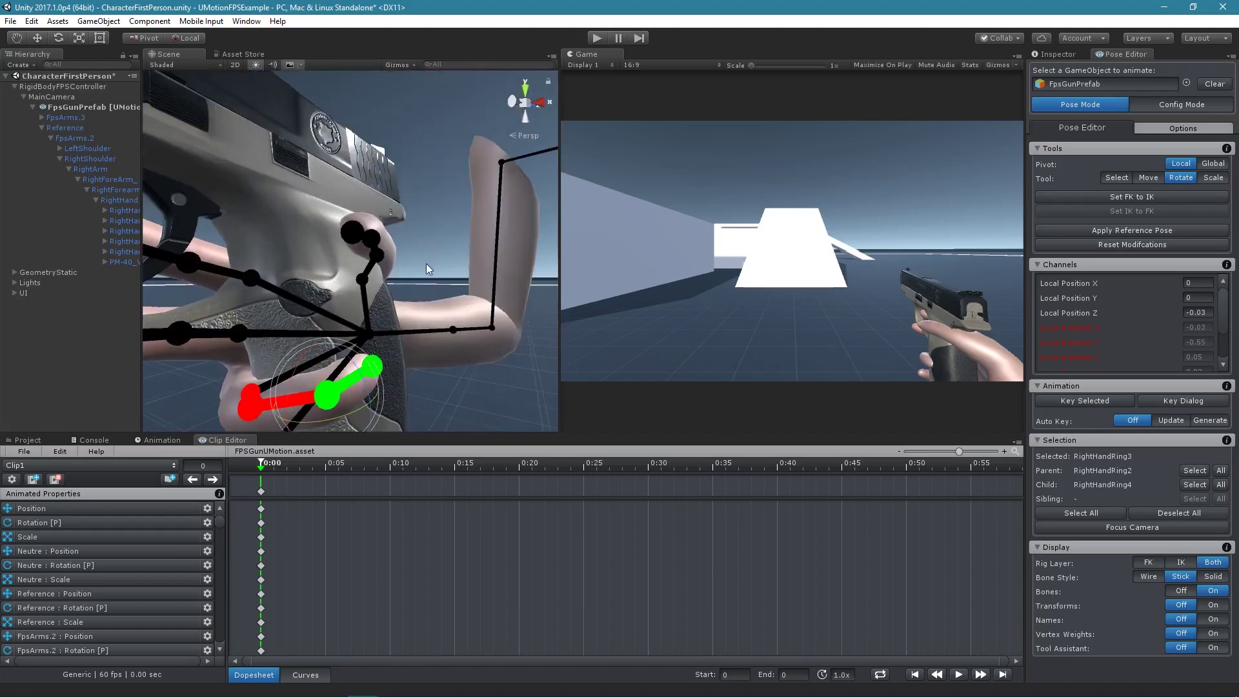
Step: Display transforms instead of bones and move PM-40_Variant1 along its local axes to seat the pistol in the right hand
alt+drag(370, 277, 342, 290)
scroll(342, 290, down, 5)
key(t)
key(b)
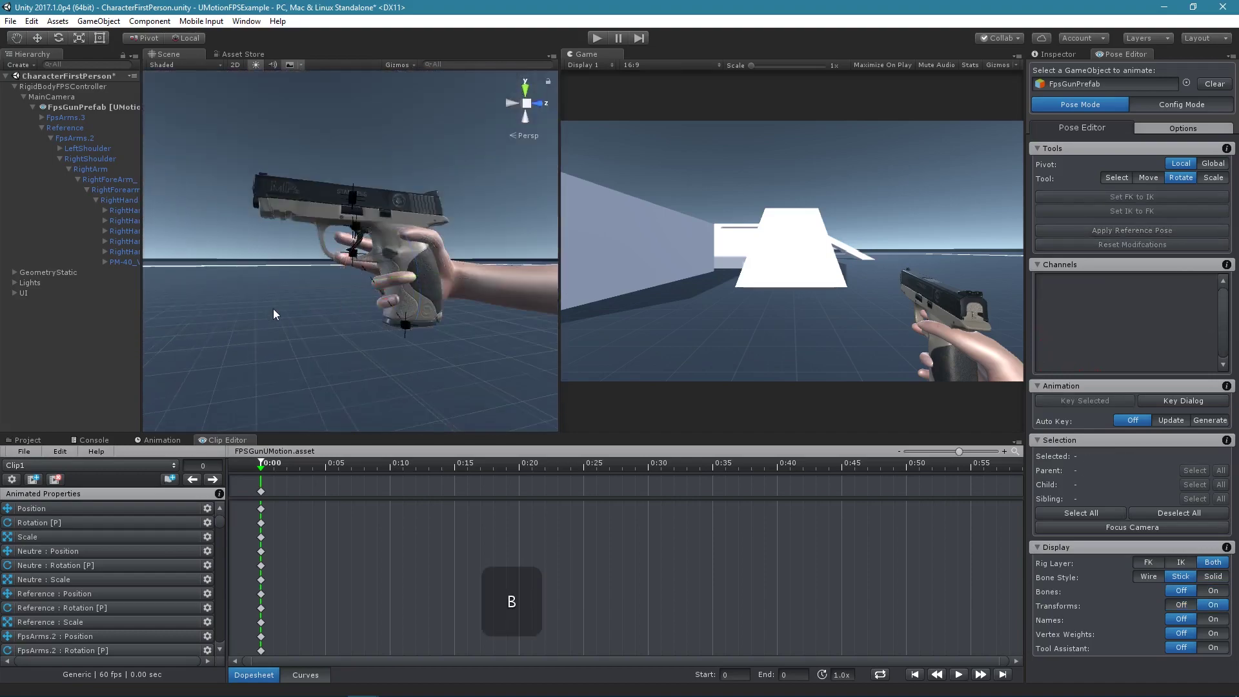
click(360, 259)
key(w)
drag(354, 205, 355, 199)
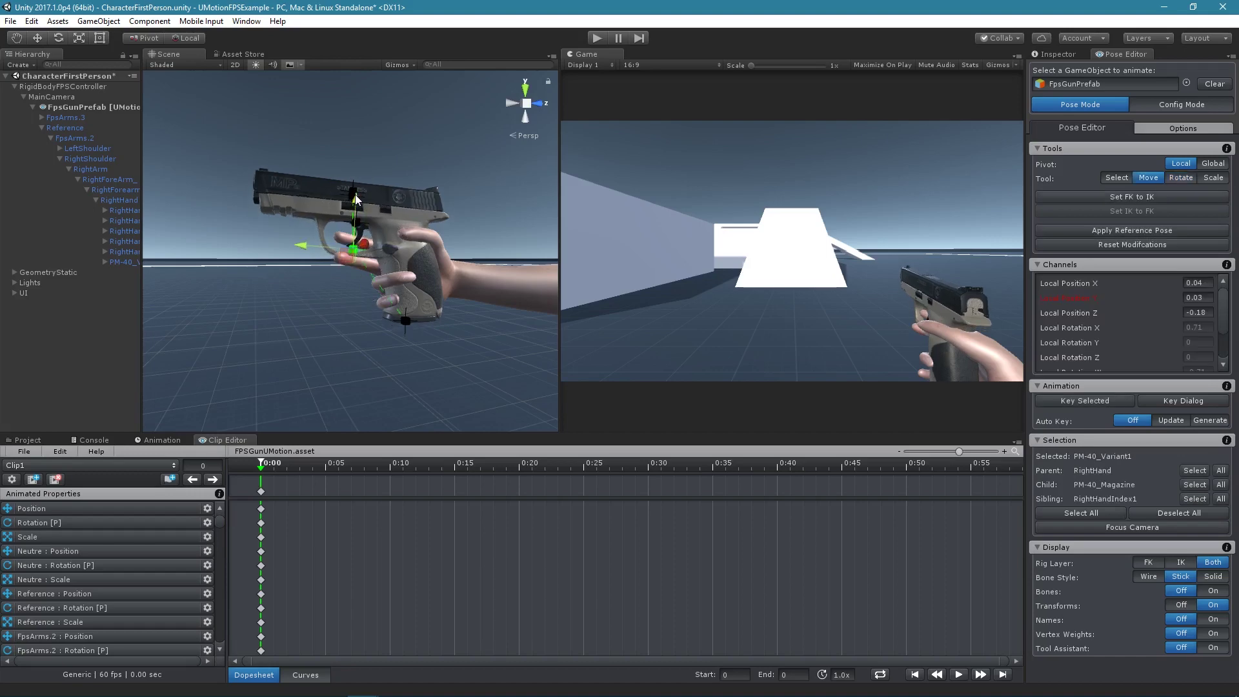
drag(300, 243, 999, 380)
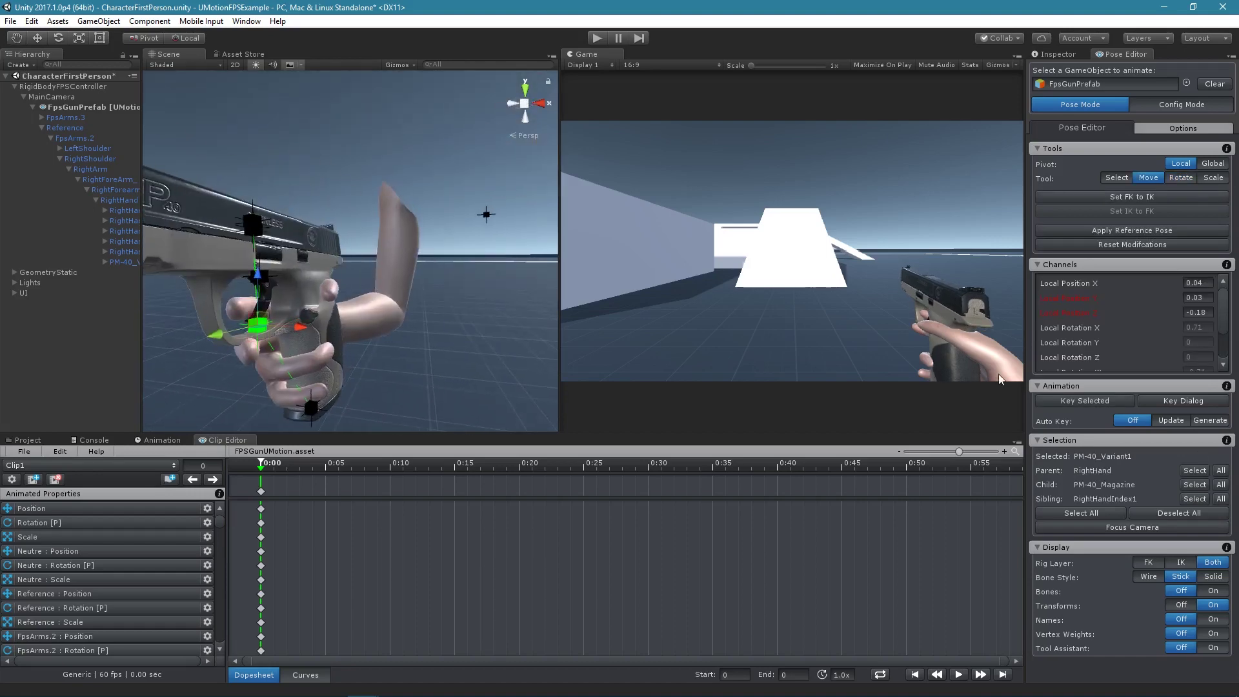
drag(300, 328, 297, 330)
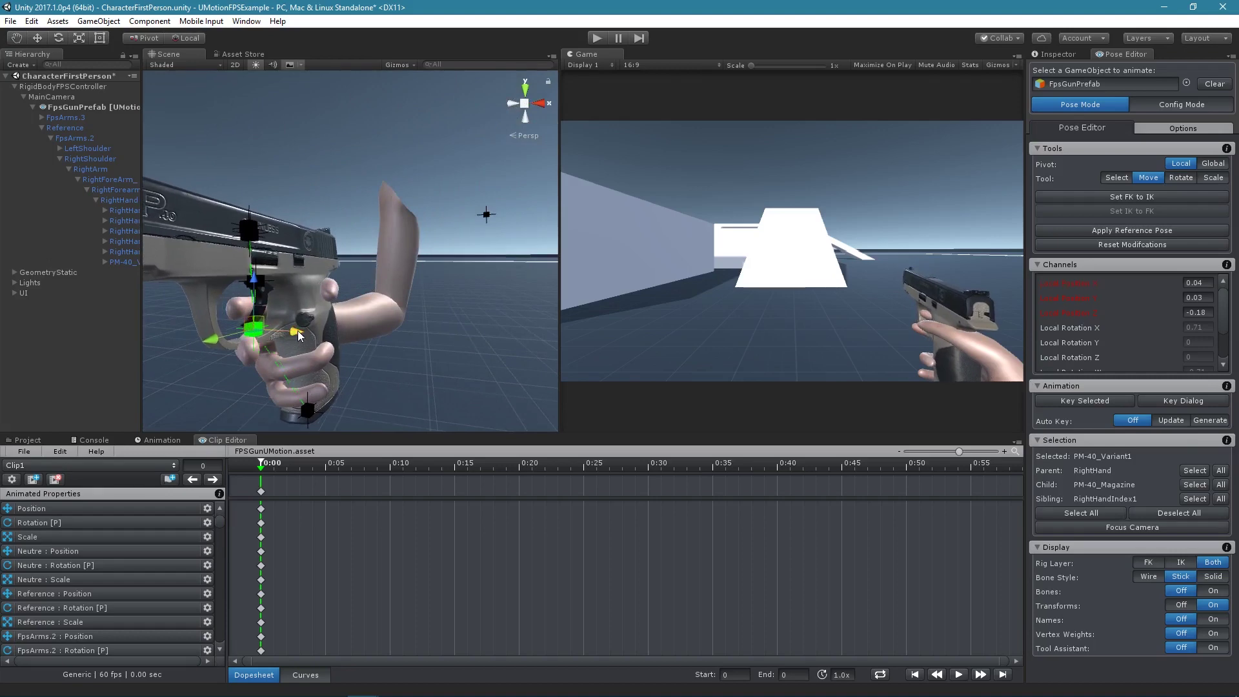
Step: Display only the bones and rotate the right middle finger's joints, starting with RightHandMiddle1, to wrap it around the grip
click(382, 365)
alt+drag(382, 365, 304, 325)
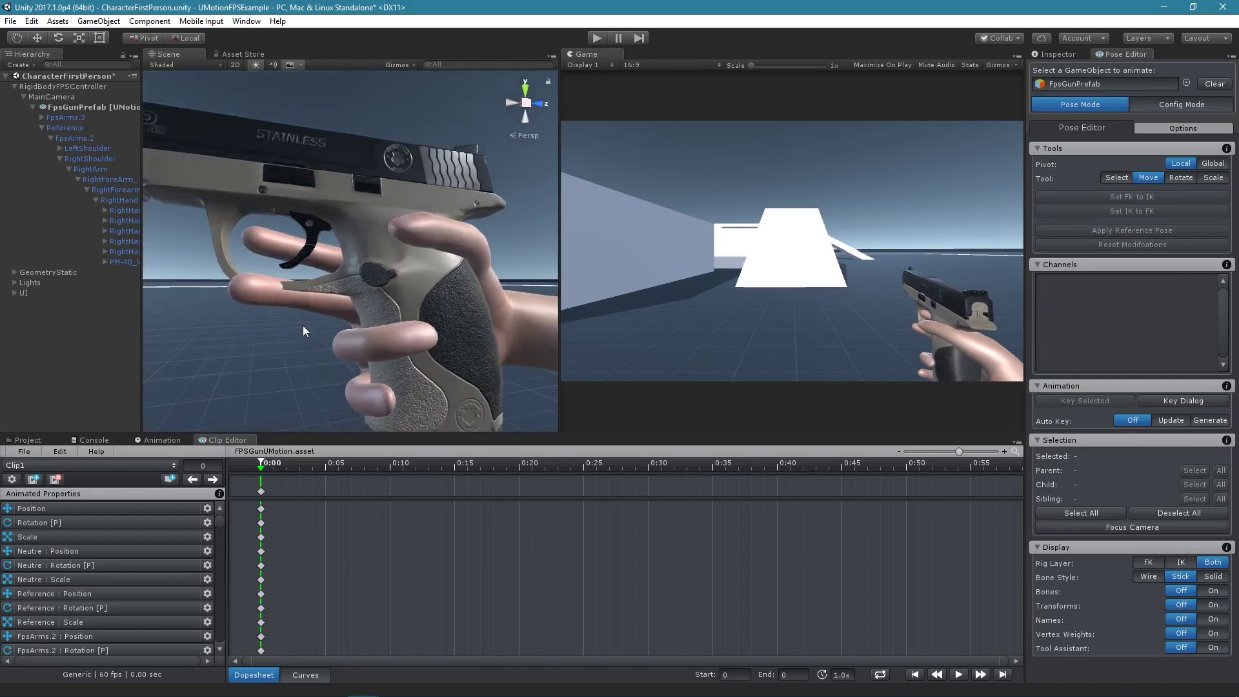
click(336, 308)
key(e)
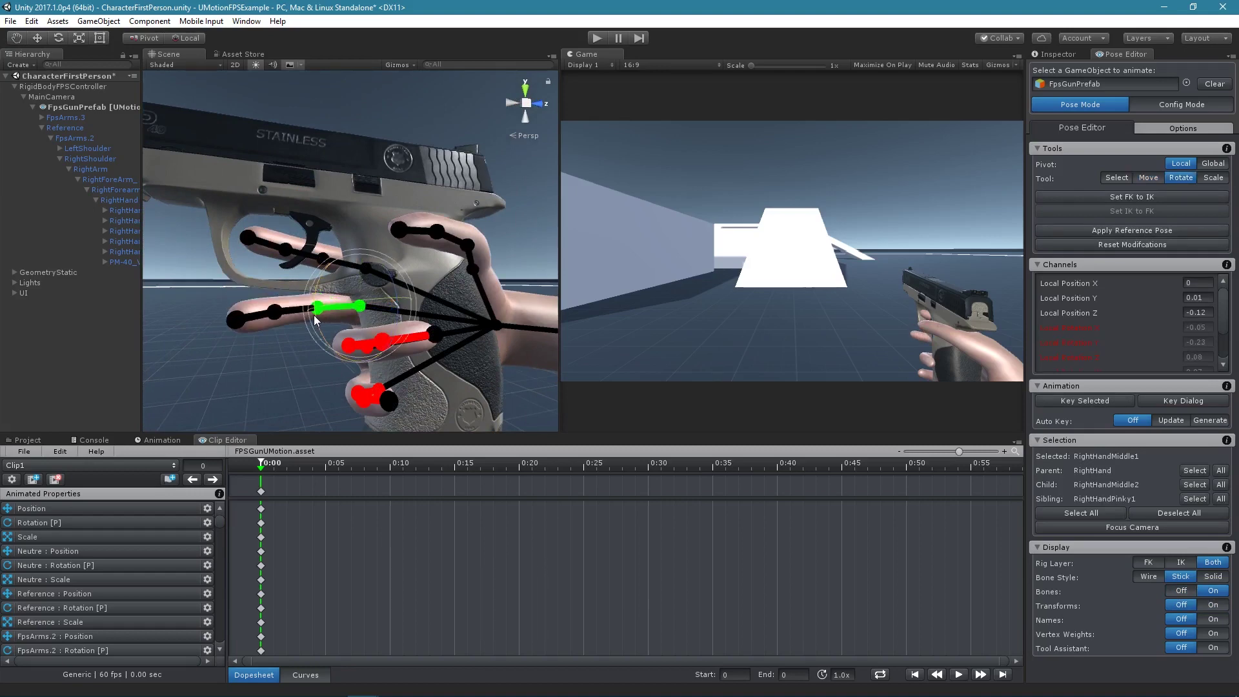
drag(342, 309, 342, 282)
click(265, 284)
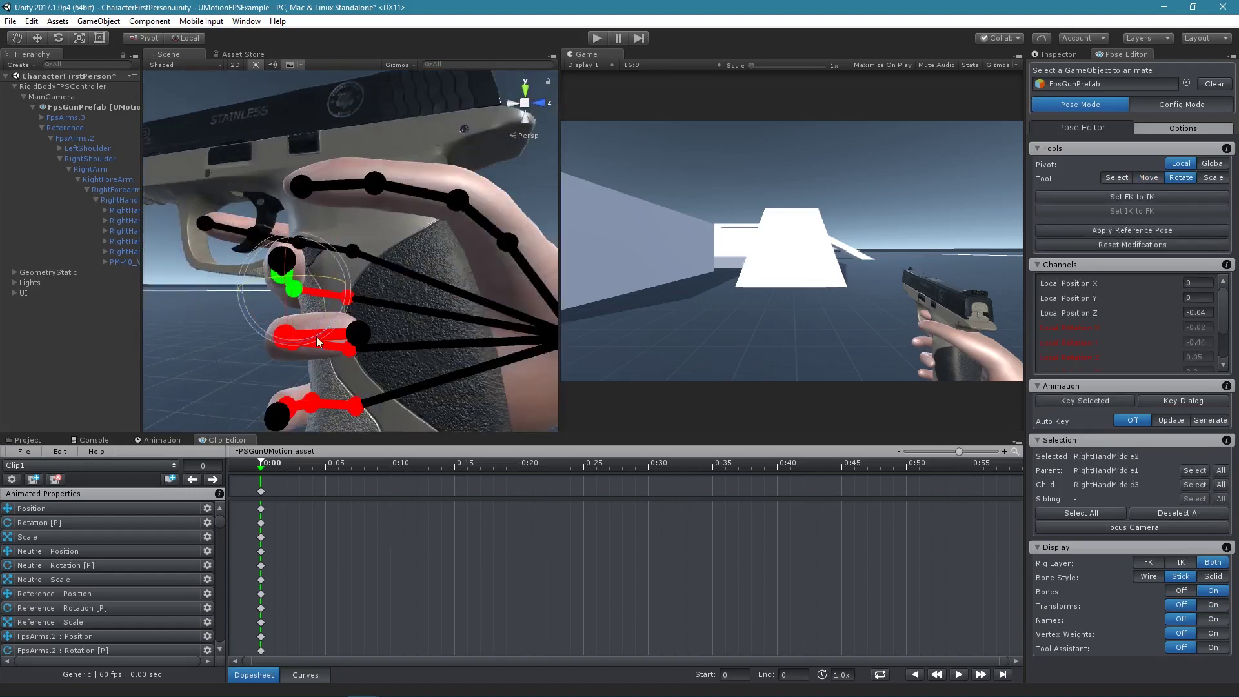
drag(318, 342, 271, 408)
click(327, 288)
click(277, 284)
click(281, 279)
click(282, 279)
click(281, 279)
Step: Refine the right pinky's curl at RightHandPinky3, toggling the bone display to check the fit on the grip
key(b)
click(409, 281)
click(267, 316)
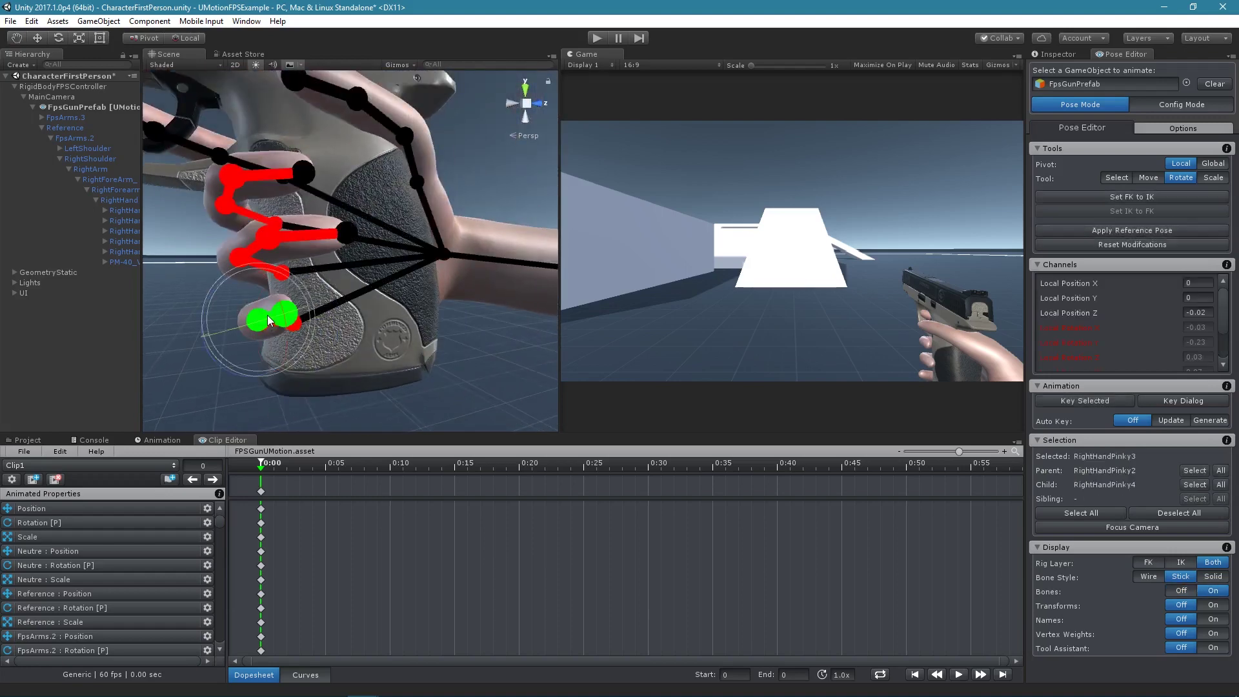
key(b)
Step: Bend the right index finger onto the trigger by rotating its bones, and hide the bones to check the grip
alt+drag(463, 358, 405, 319)
key(b)
click(342, 306)
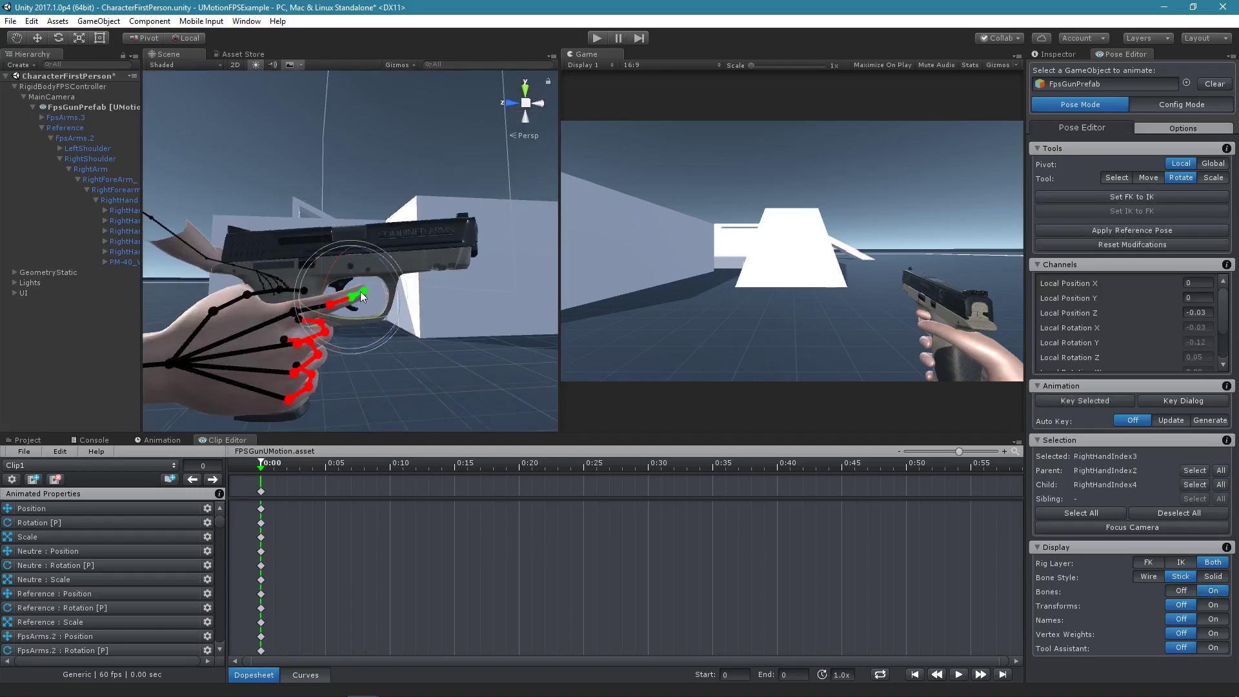
click(455, 351)
alt+drag(455, 351, 329, 311)
key(b)
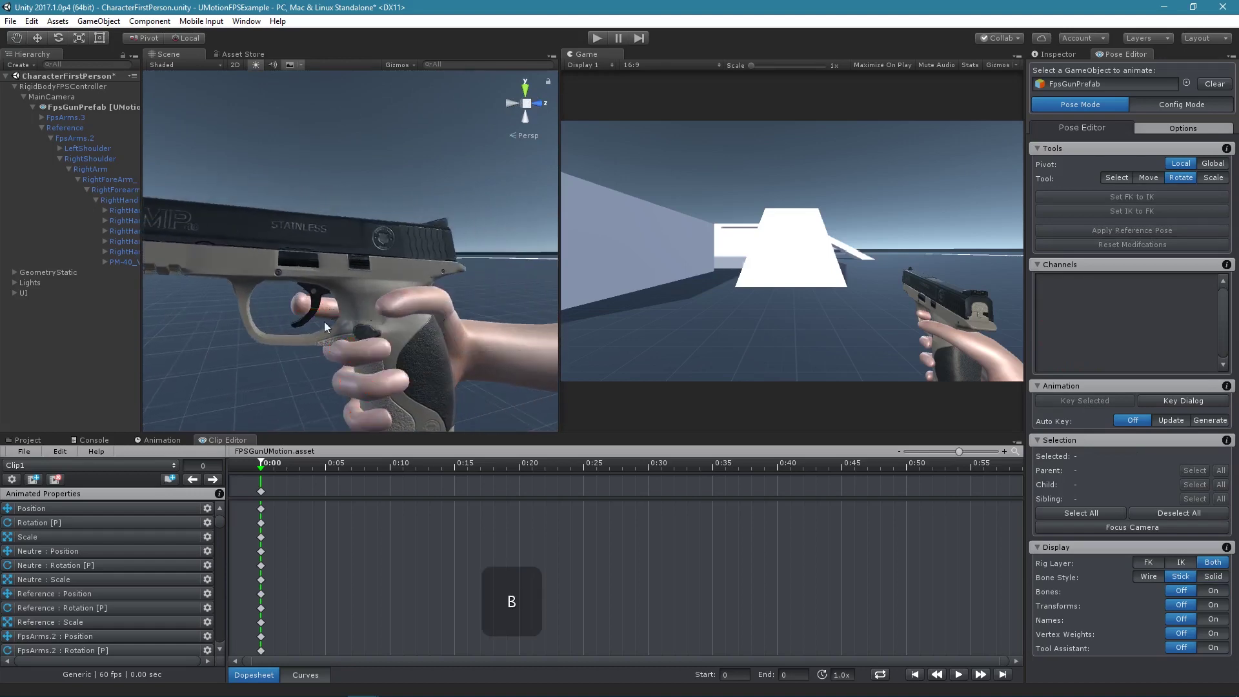
scroll(347, 342, down, 5)
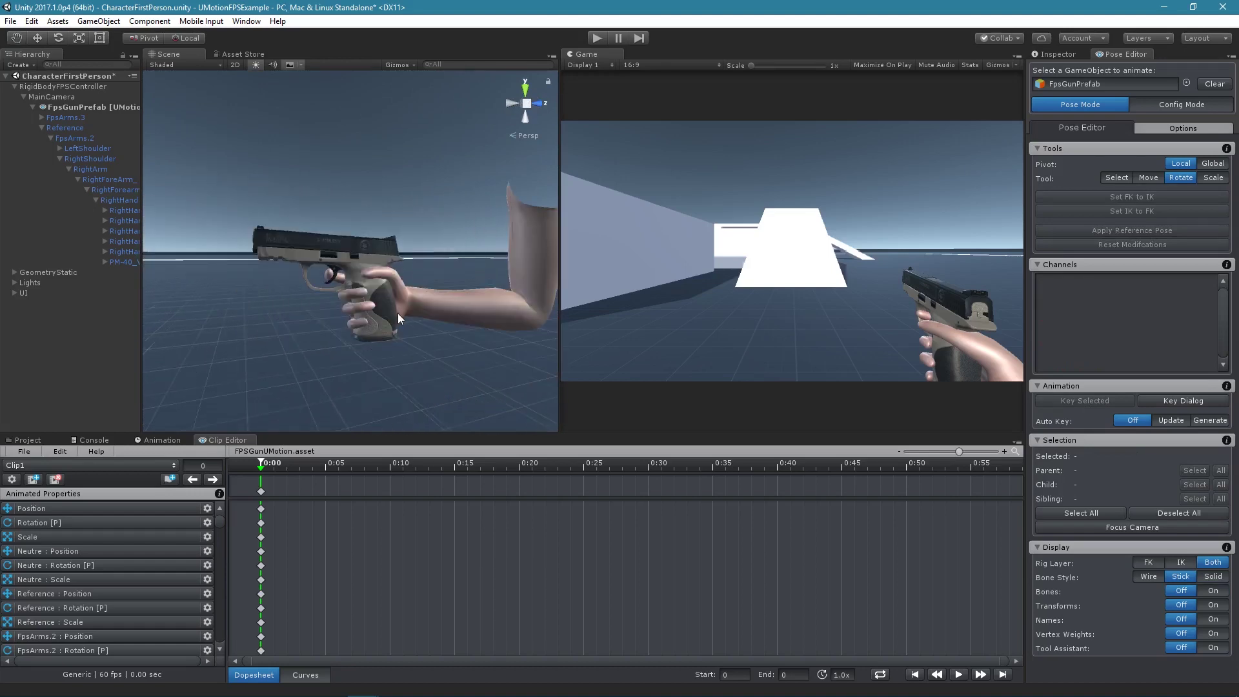
Step: Show bones and transforms, select all objects and key all their properties at frame 0 of Clip1
alt+drag(312, 288, 377, 293)
key(b)
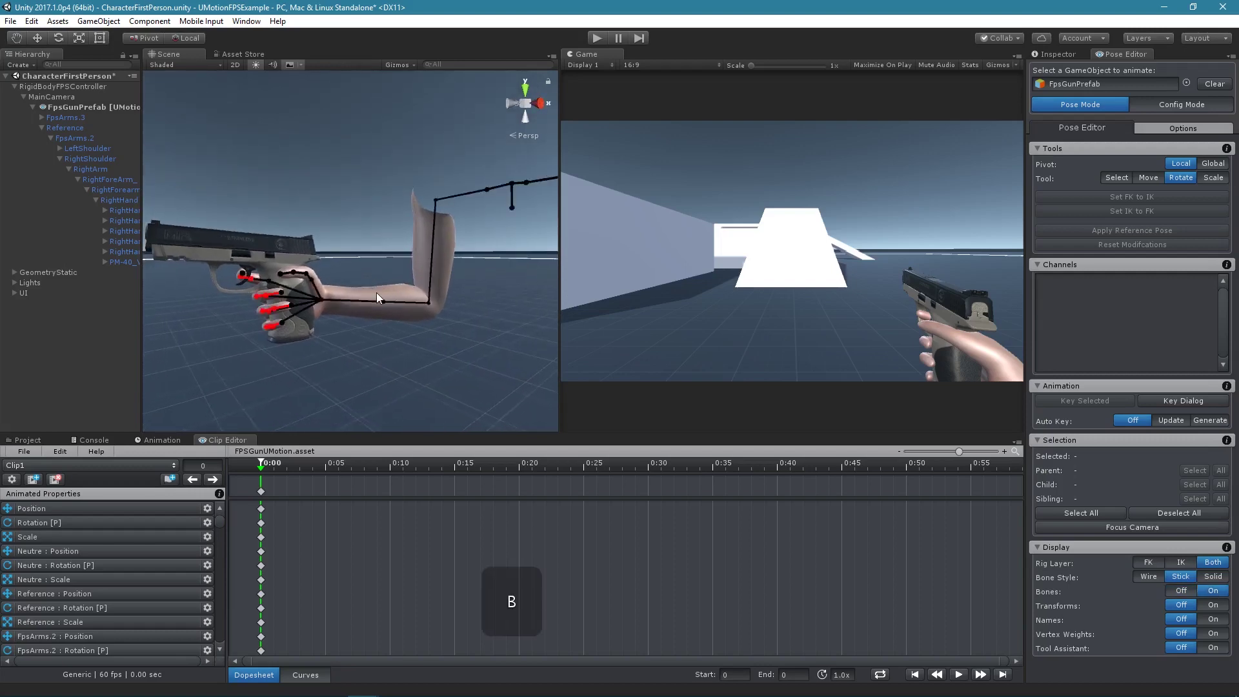
key(t)
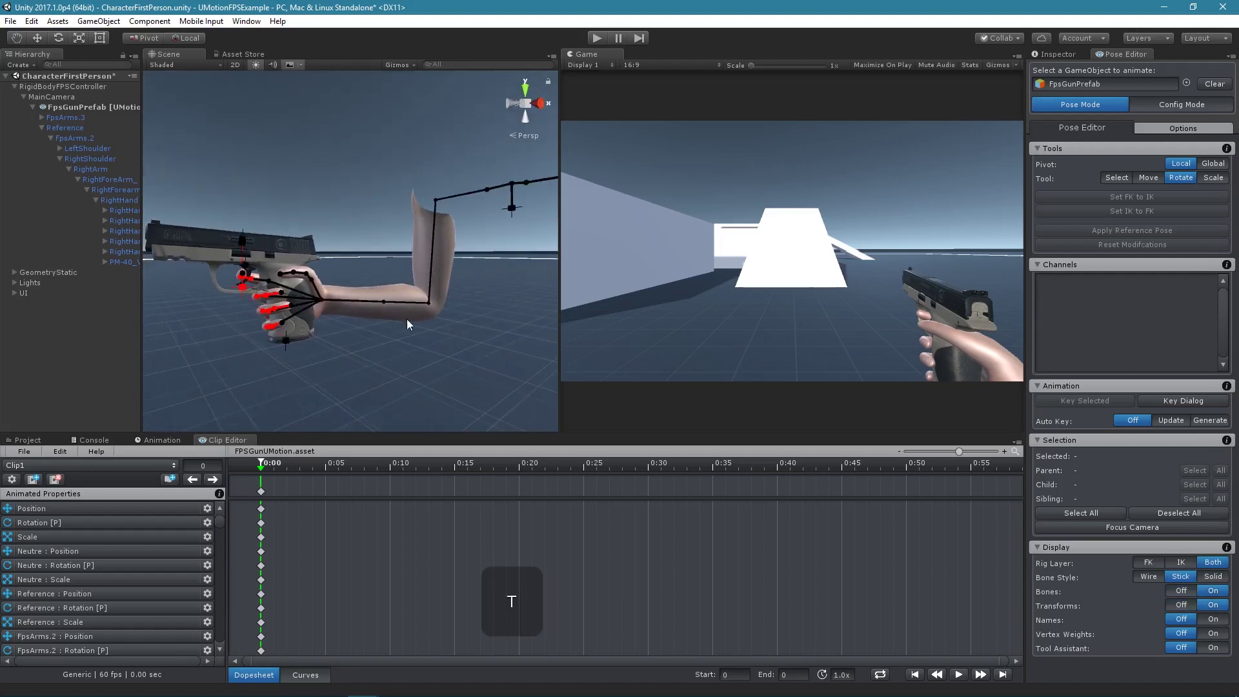
key(ctrl+a)
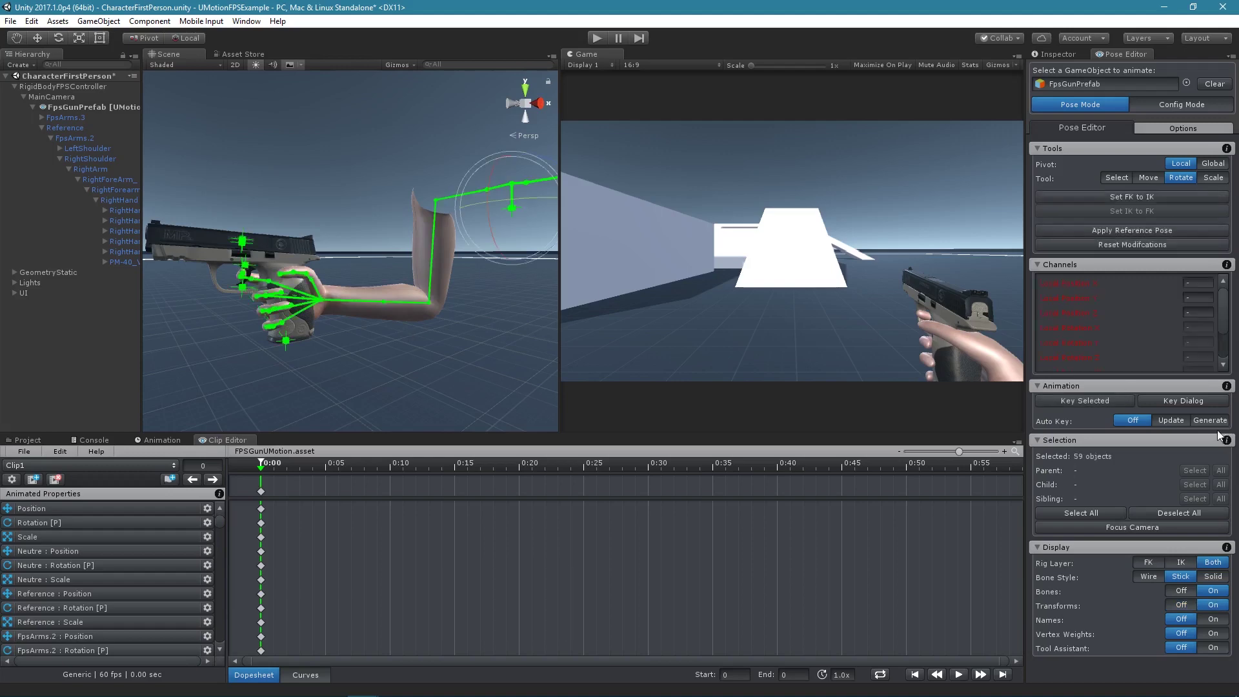
click(1089, 400)
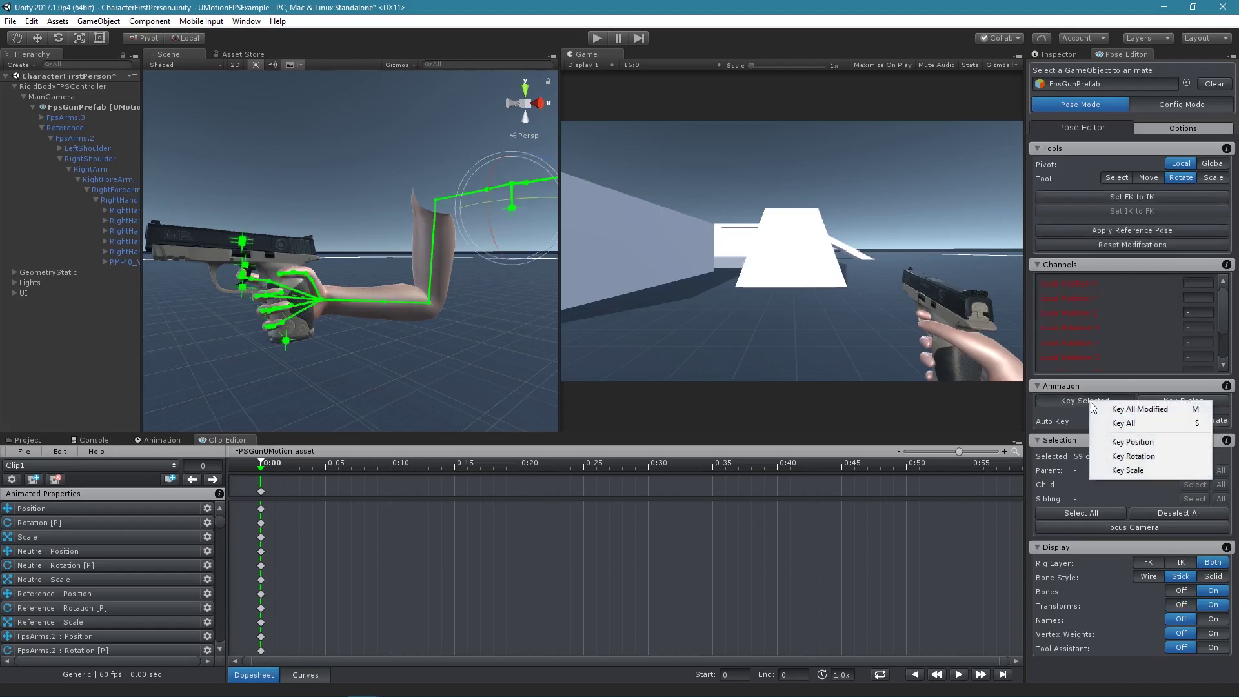
click(1137, 422)
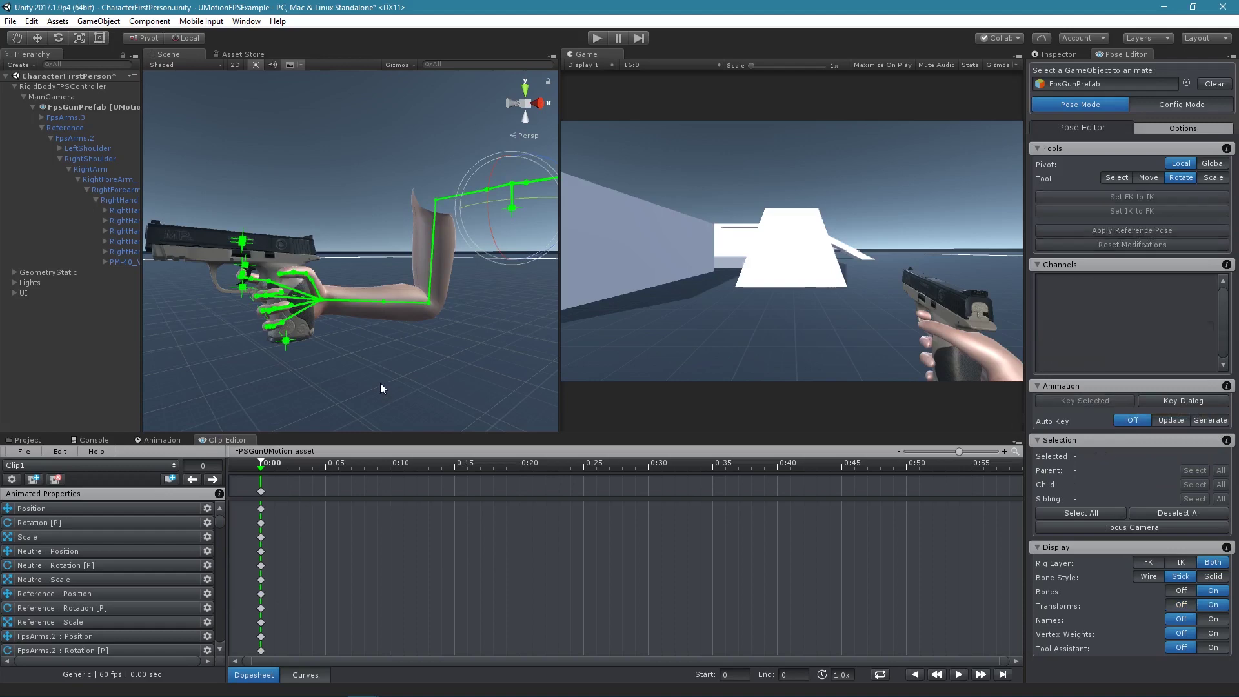
Step: Set the bone style to Solid and rotate the LeftArm bone so the left arm hangs down from the shoulder
click(381, 382)
alt+drag(381, 382, 514, 376)
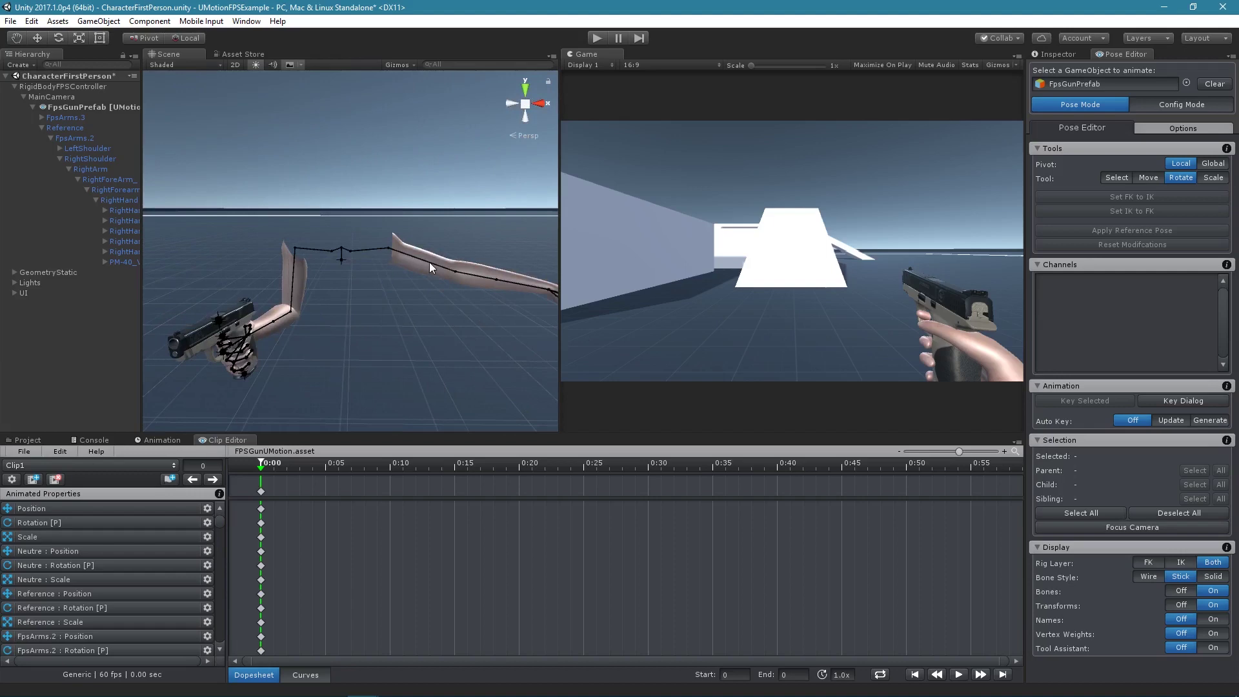
click(1219, 579)
click(396, 254)
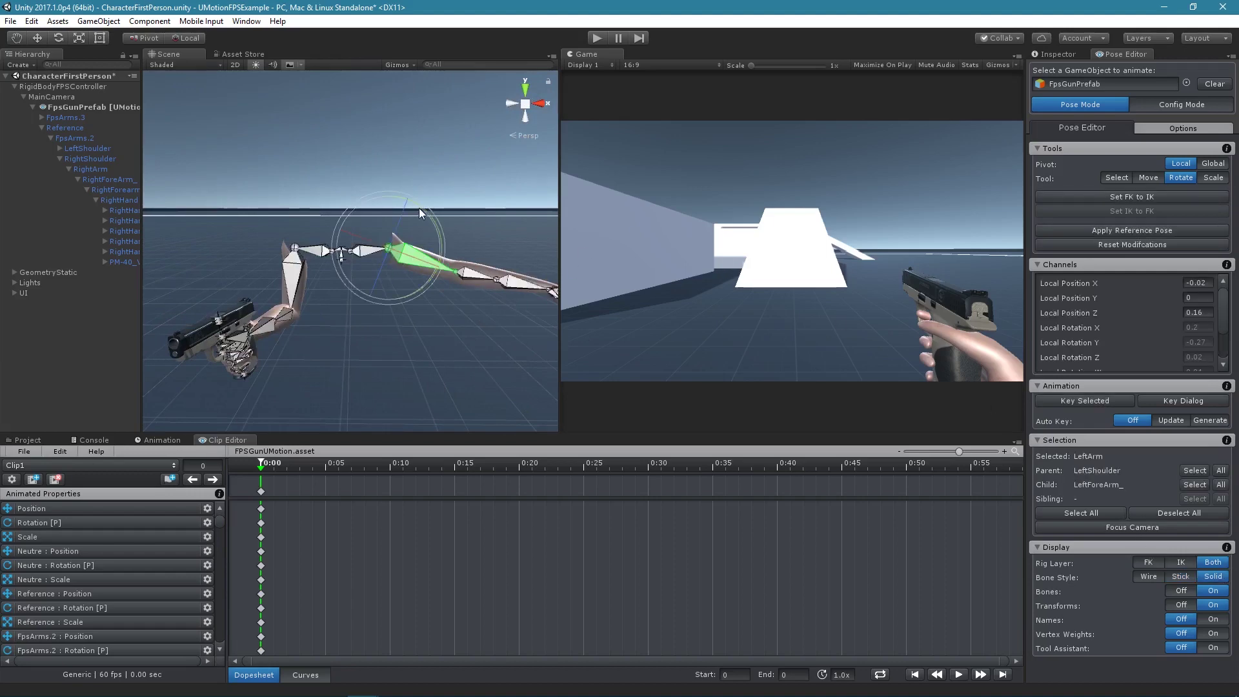
drag(420, 209, 521, 301)
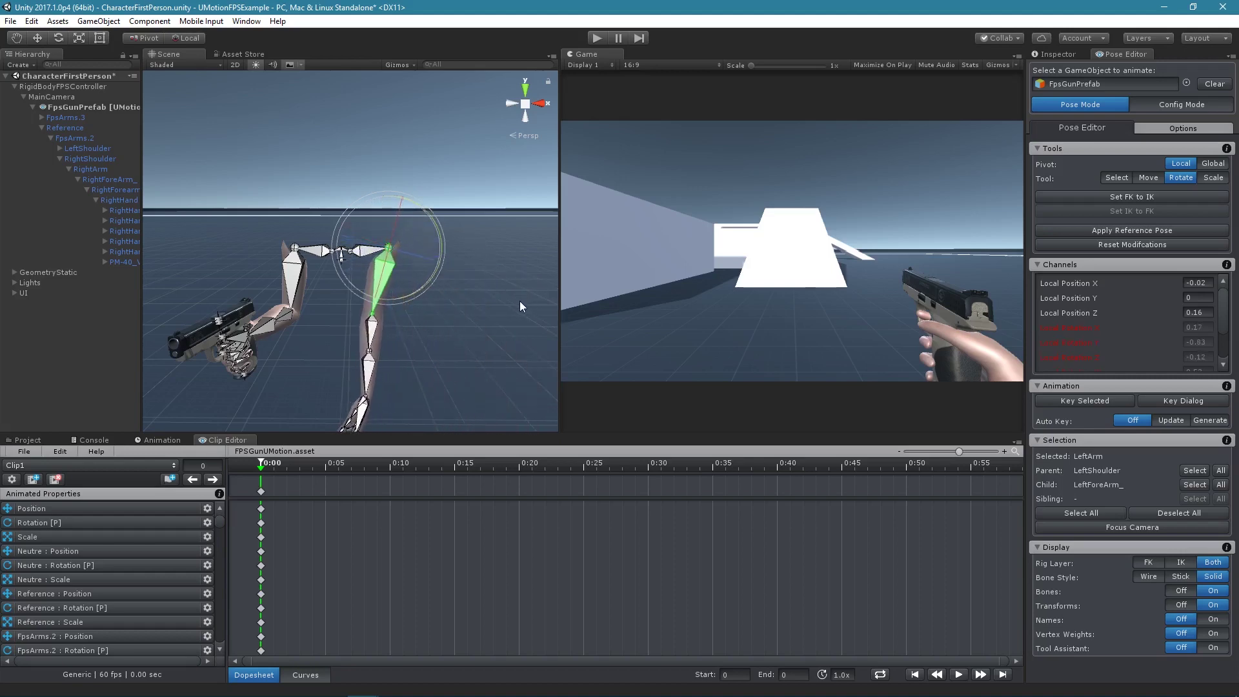
Step: Rotate LeftForeArm_ to bend the left elbow and bring the left hand into the first-person camera view
click(374, 339)
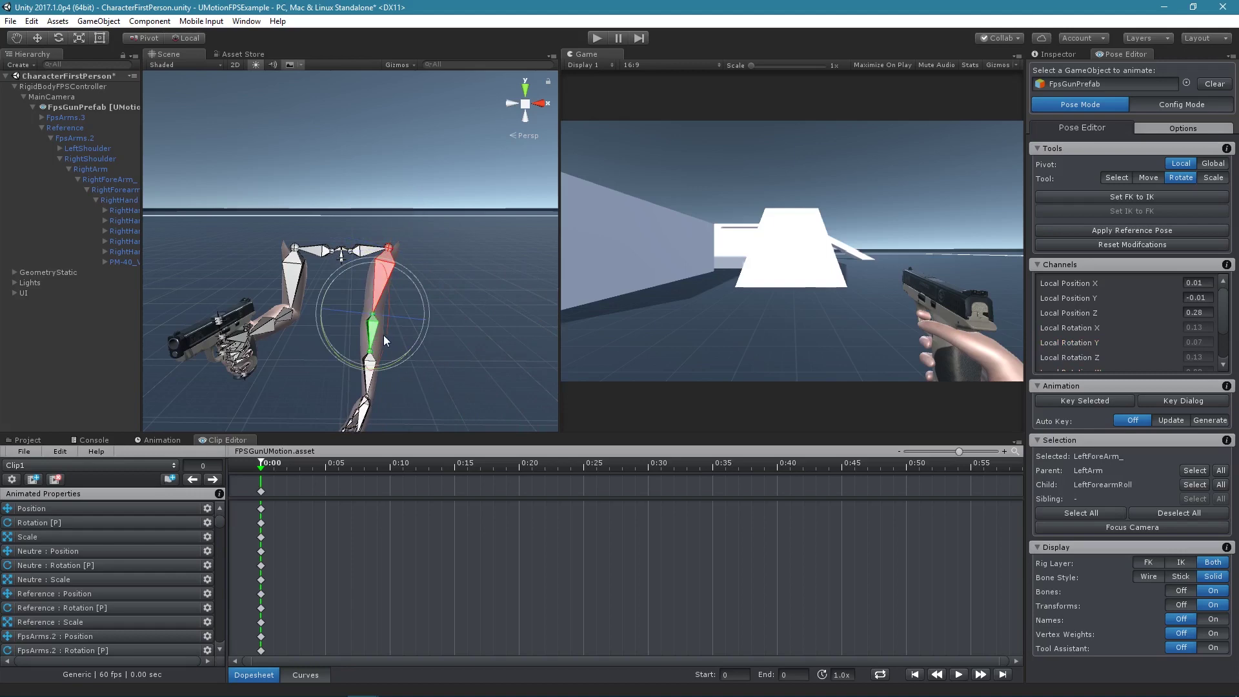
drag(383, 335, 409, 218)
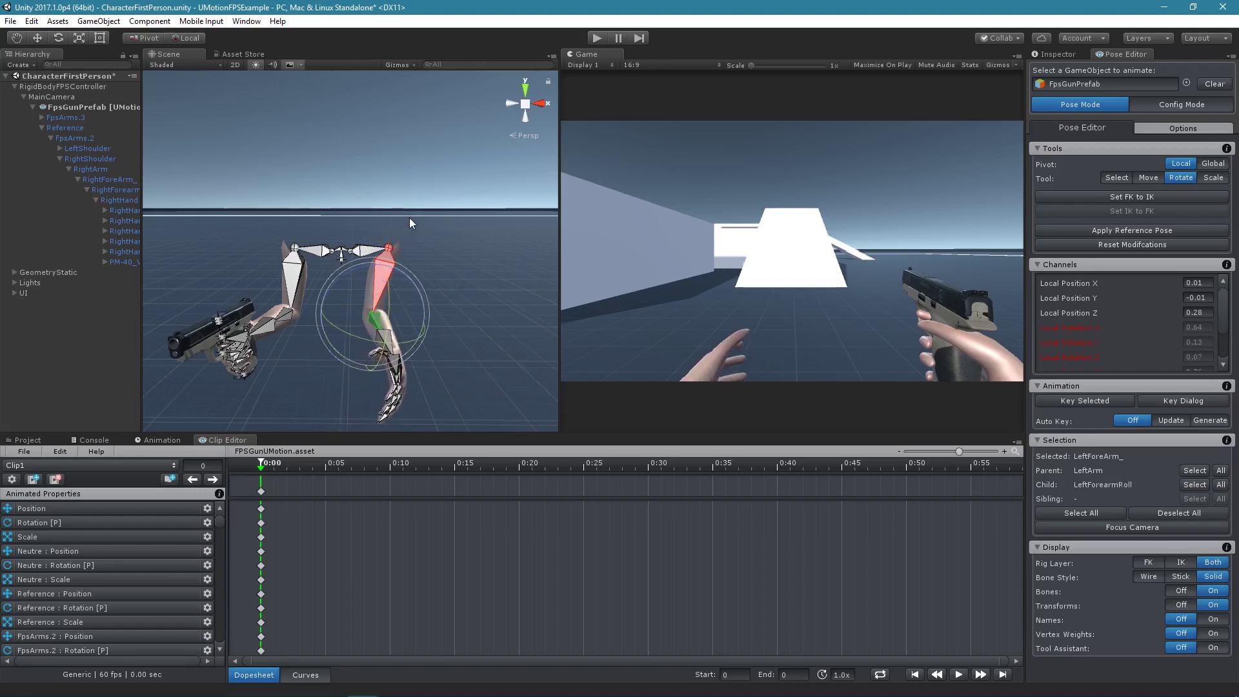
drag(366, 338, 347, 327)
Step: Rotate the LeftArm bone inward so the left hand reaches the pistol grip
alt+drag(442, 344, 292, 338)
scroll(381, 330, up, 4)
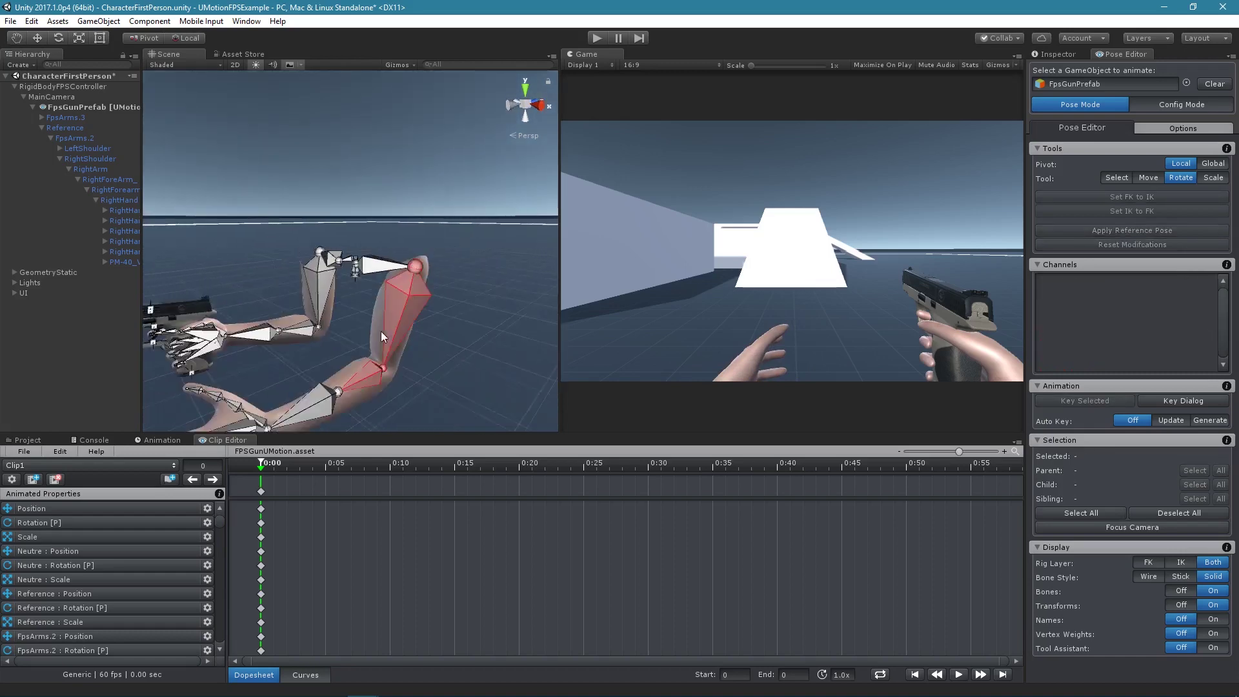
middle_drag(380, 331, 396, 311)
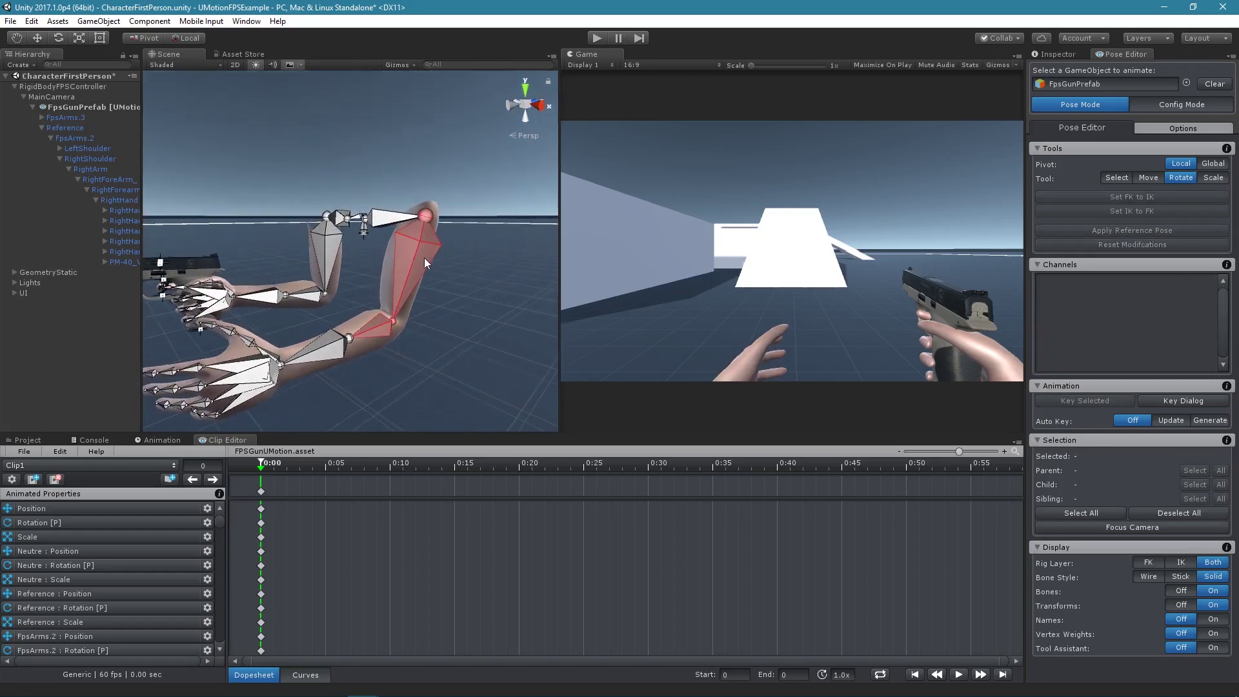
click(432, 245)
drag(437, 222, 340, 245)
scroll(337, 264, up, 3)
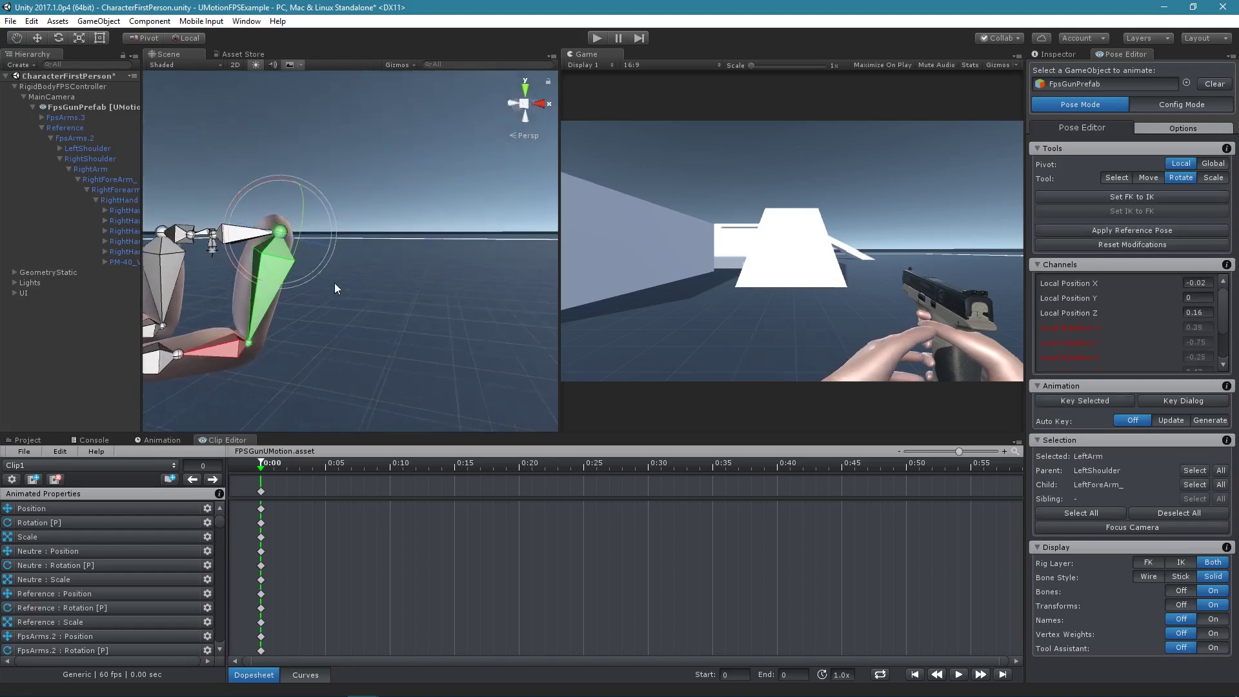
middle_drag(334, 283, 461, 281)
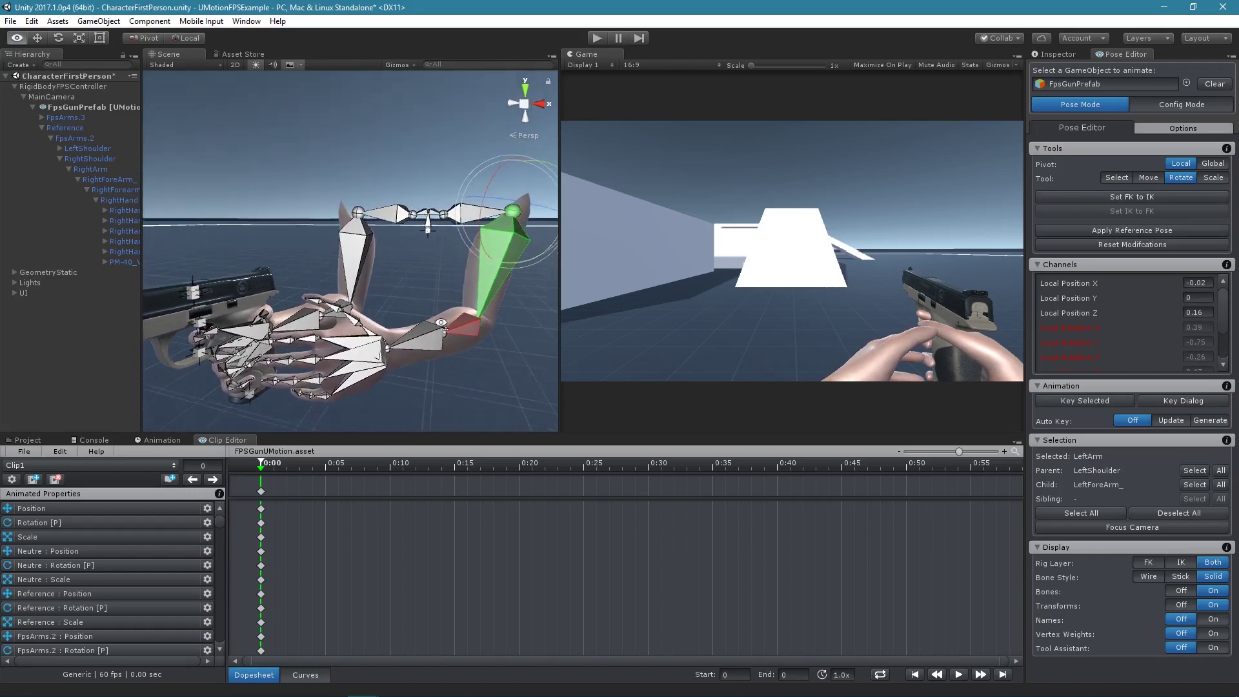
Step: Fine-tune the LeftArm rotation and twist LeftForearmRoll to turn the left hand's palm toward the grip
right_drag(445, 258, 413, 284)
middle_drag(413, 283, 374, 339)
right_drag(374, 339, 469, 345)
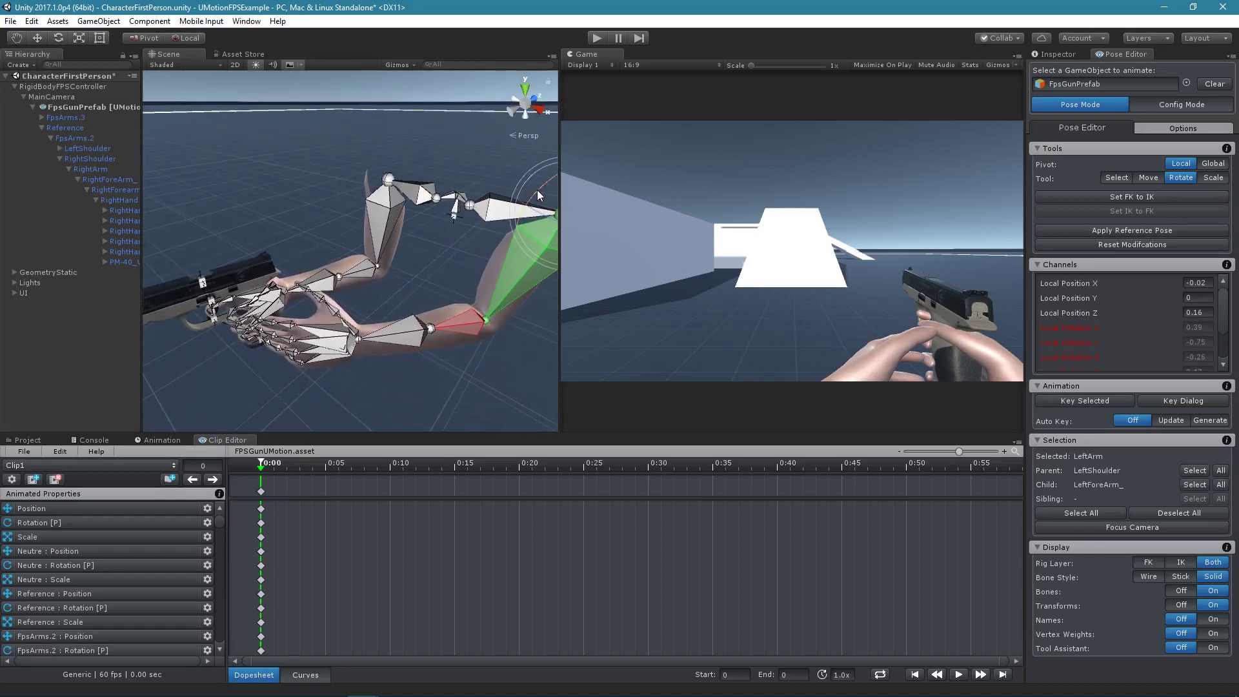
drag(537, 190, 387, 335)
click(453, 315)
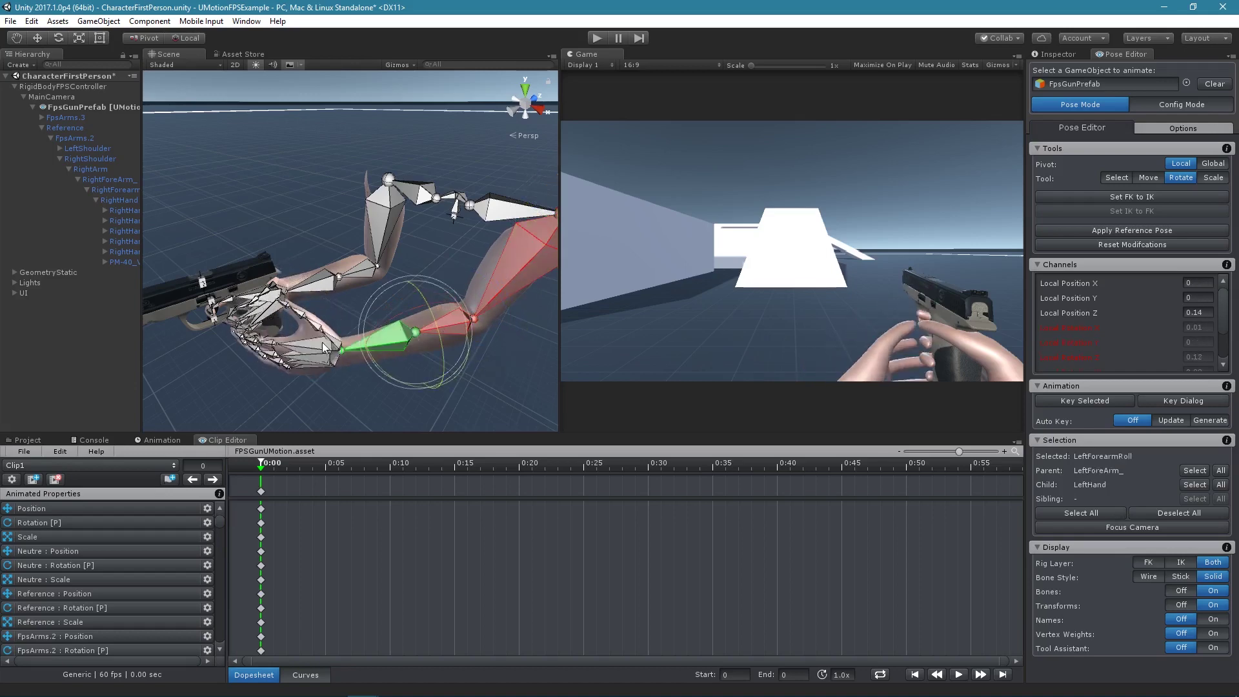
Step: Rotate the LeftHand bone to align the left hand with the pistol grip
click(344, 347)
click(445, 326)
drag(504, 268, 436, 289)
click(530, 242)
drag(529, 243, 277, 336)
key(b)
key(t)
key(b)
click(274, 355)
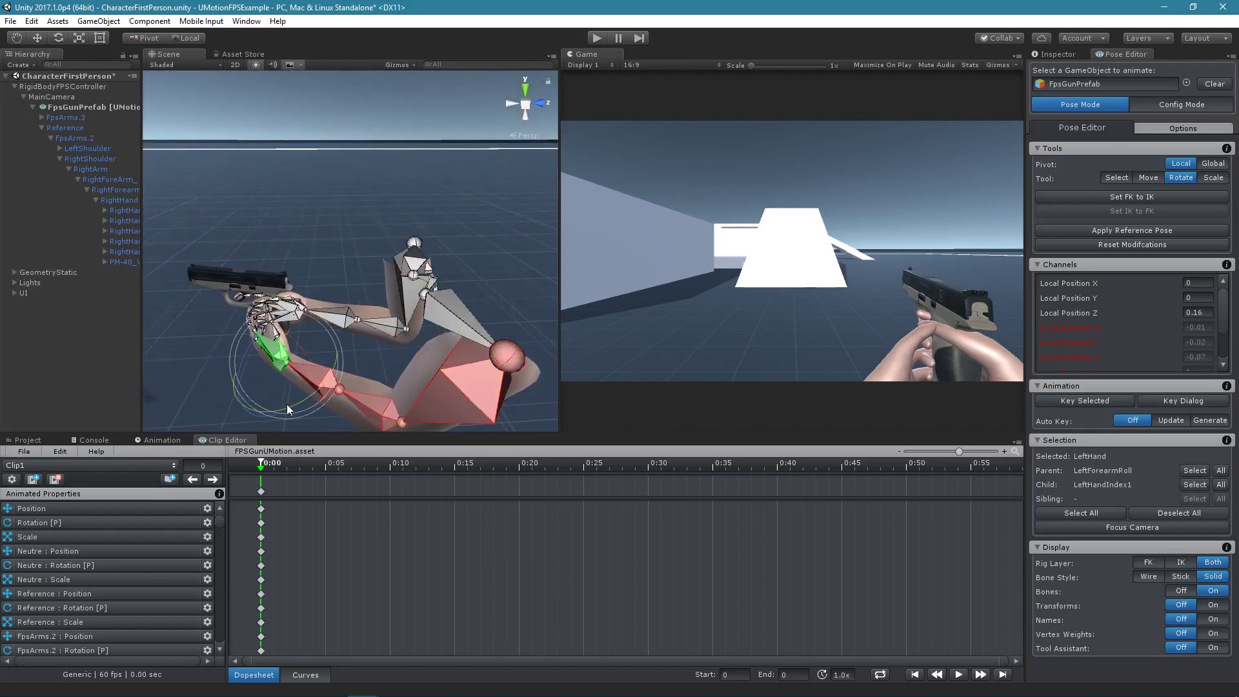
Step: Rotate the LeftArm bone to bring the left hand against the right hand on the pistol, checking the fit with bones hidden
drag(287, 404, 501, 255)
key(b)
key(b)
click(420, 240)
scroll(500, 255, down, 3)
middle_drag(501, 254, 346, 302)
key(b)
scroll(346, 308, down, 2)
alt+drag(346, 302, 448, 272)
scroll(448, 273, down, 3)
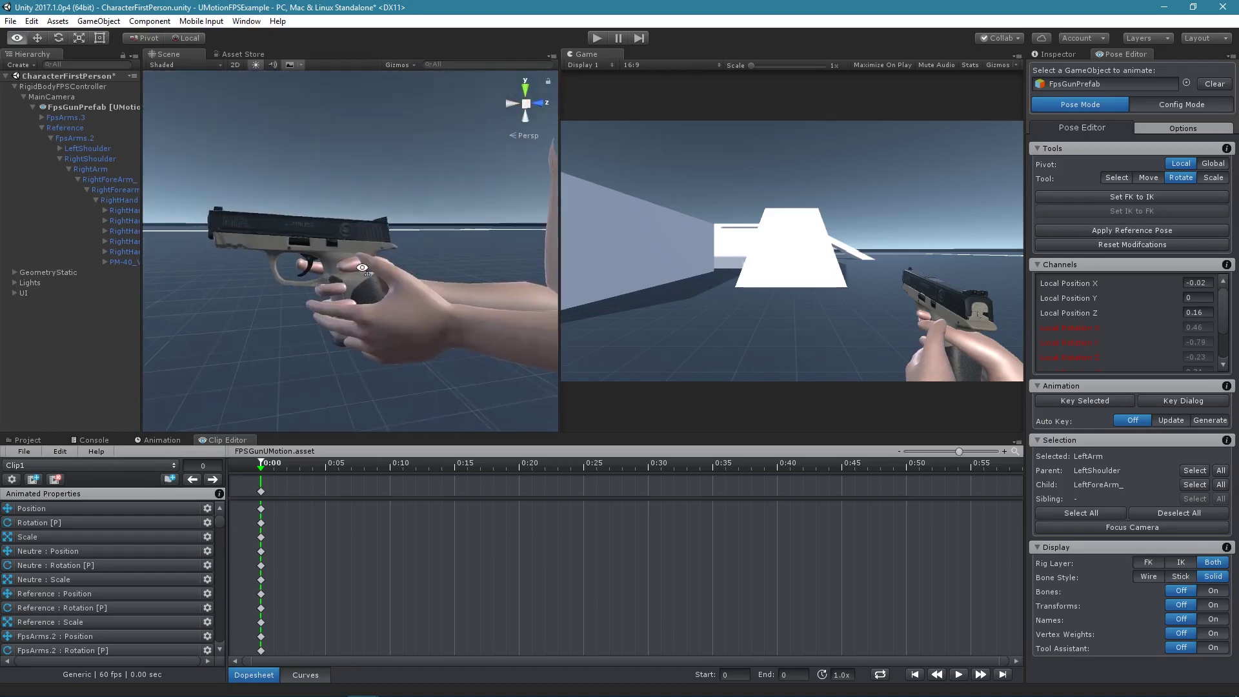
Step: Set the bone style to Stick and rotate LeftForeArm_ to fine-tune the left hand's position on the grip
key(b)
key(b)
scroll(369, 340, up, 3)
alt+drag(369, 340, 277, 413)
click(365, 261)
right_drag(484, 226, 308, 360)
key(s)
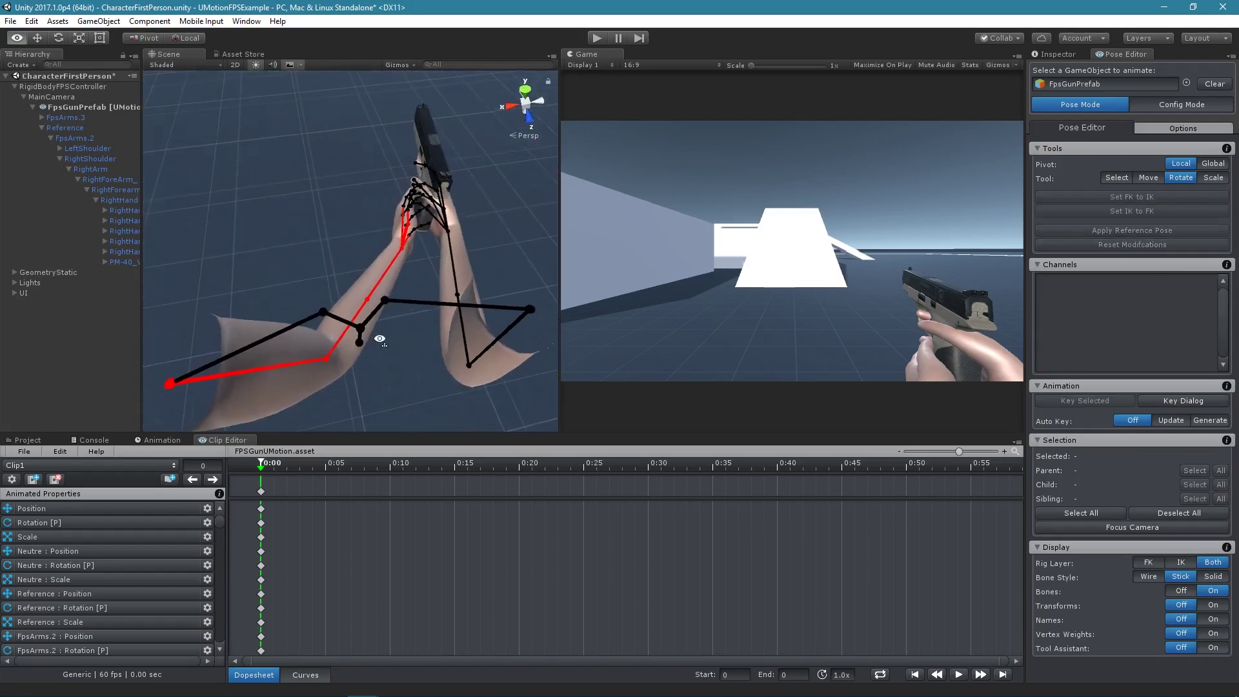
click(308, 360)
drag(172, 341, 169, 342)
click(337, 340)
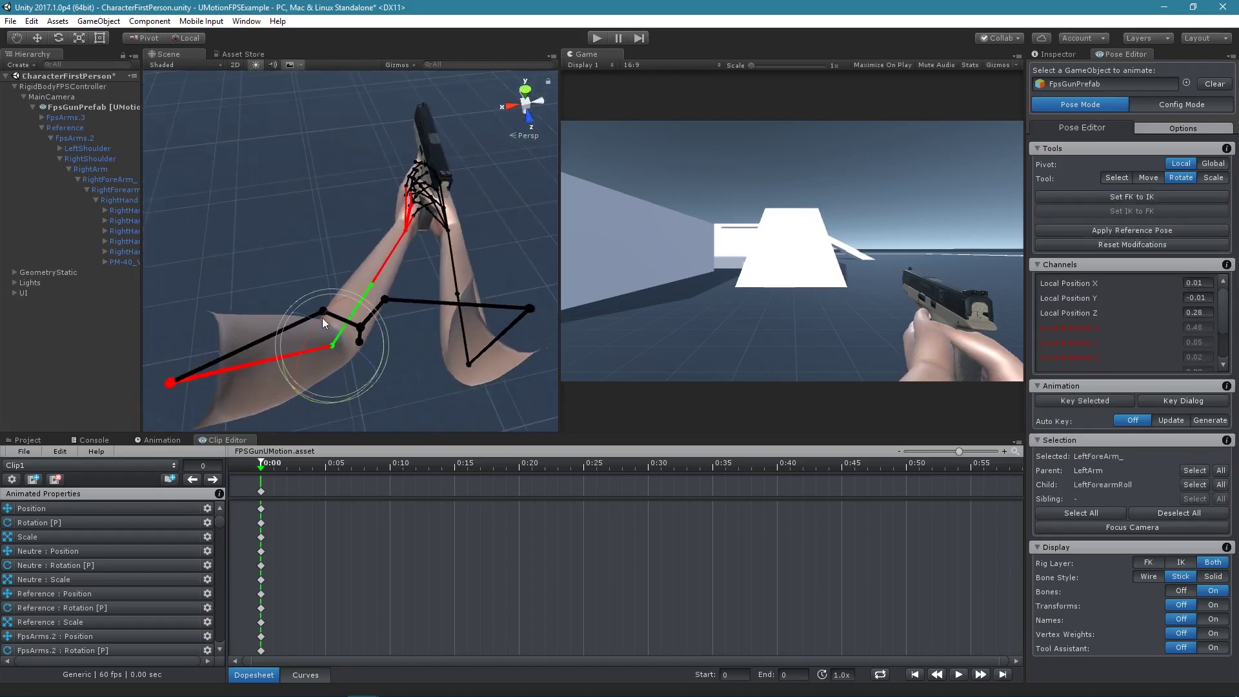
drag(323, 318, 325, 313)
Step: Rotate LeftHandMiddle2 to curl the left middle finger around the hand holding the pistol
click(361, 149)
key(b)
alt+drag(362, 149, 388, 191)
middle_drag(387, 191, 346, 247)
scroll(346, 247, up, 3)
alt+drag(346, 247, 384, 266)
key(b)
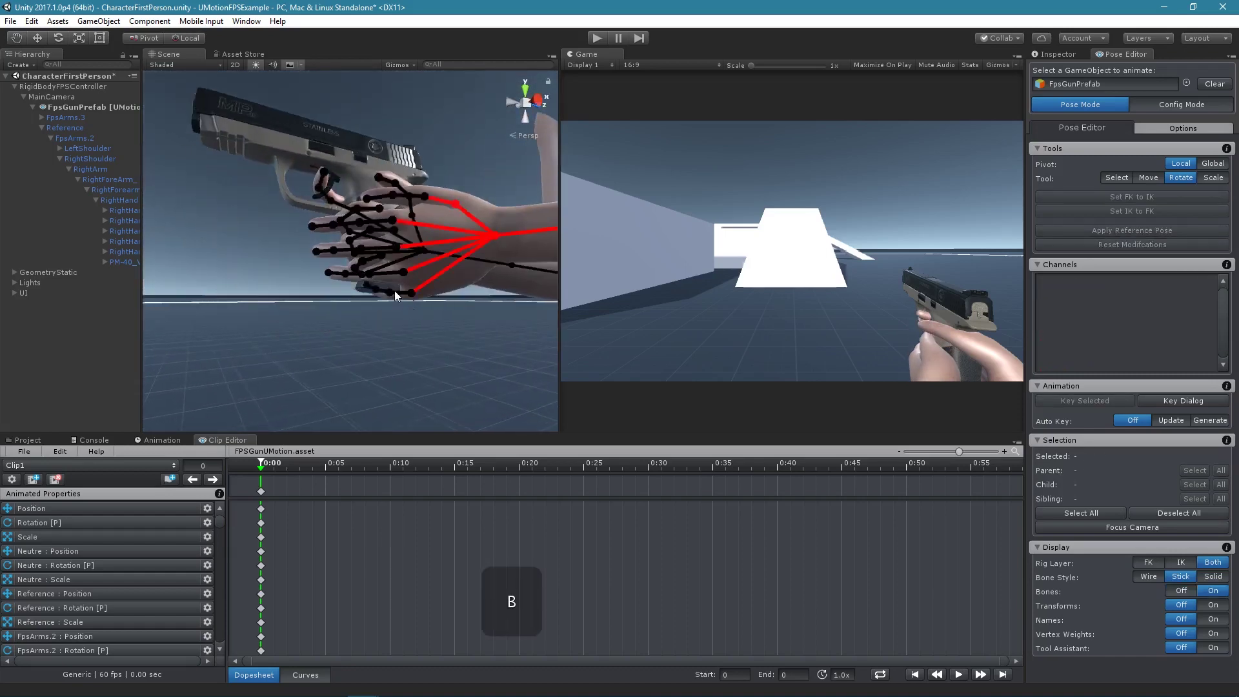
click(400, 295)
drag(478, 323, 429, 291)
click(392, 273)
click(370, 253)
click(370, 255)
alt+drag(369, 256, 349, 301)
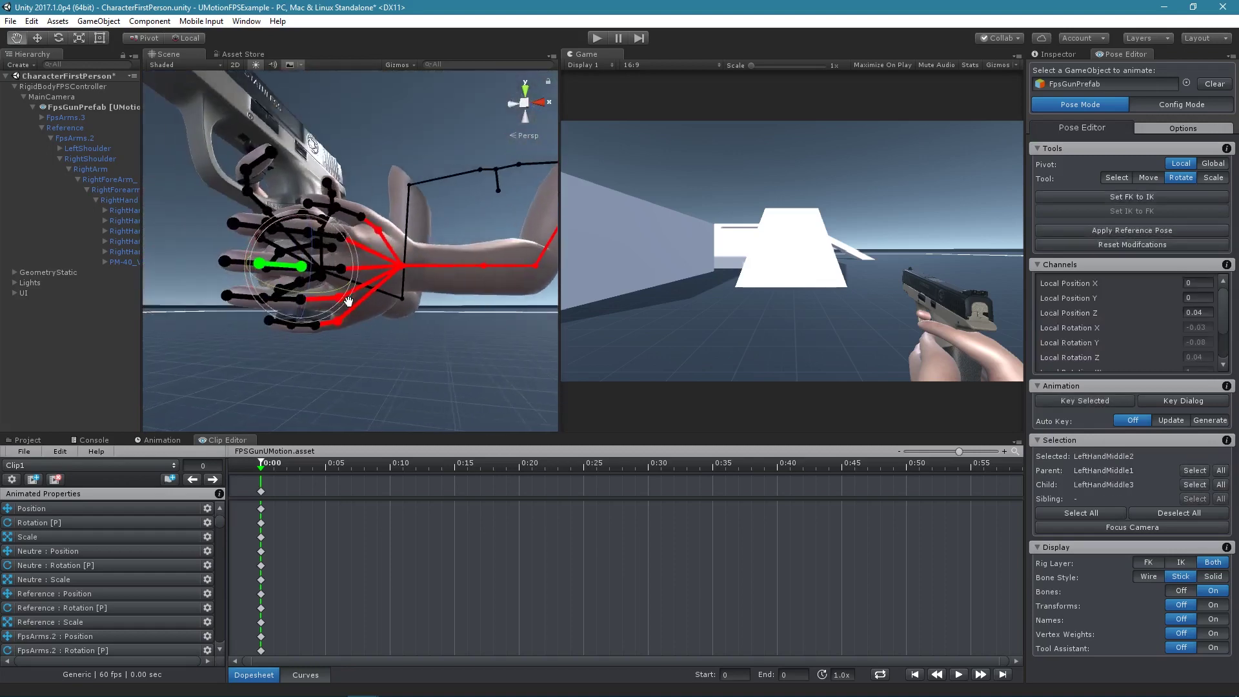
click(319, 249)
key(b)
key(b)
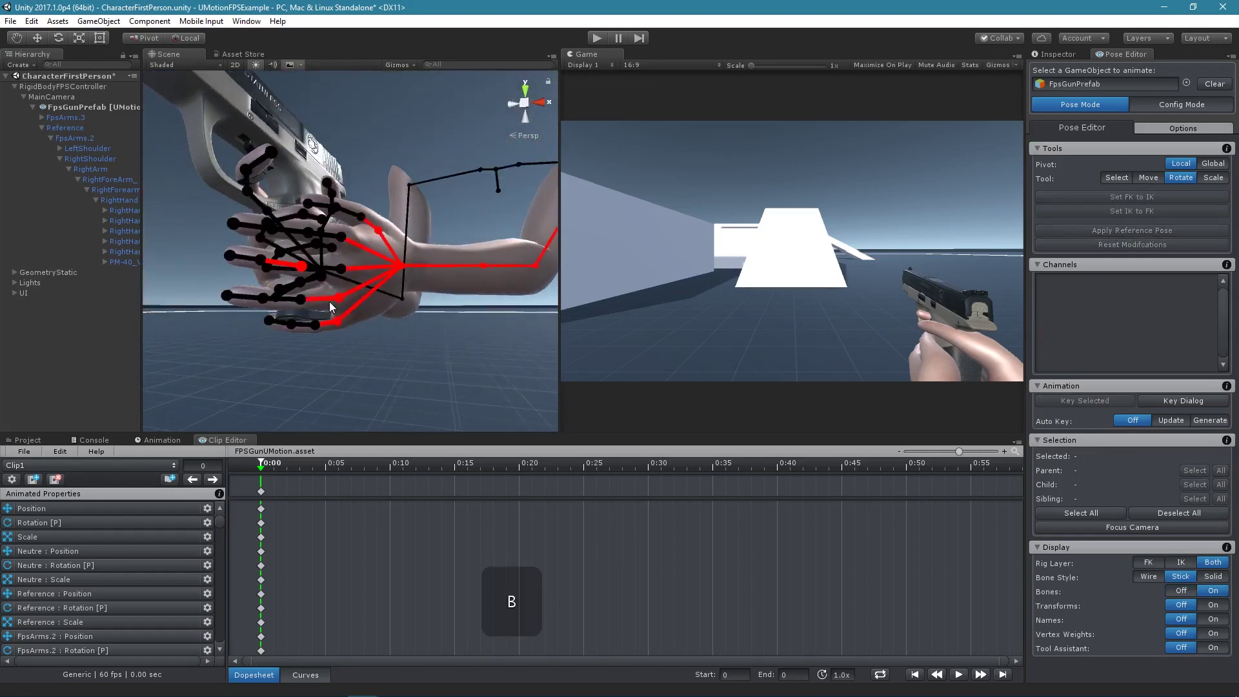
Step: Rotate LeftHandRing2 and LeftHandRing3 to curl the left ring finger around the grip
click(328, 320)
key(b)
key(b)
click(284, 300)
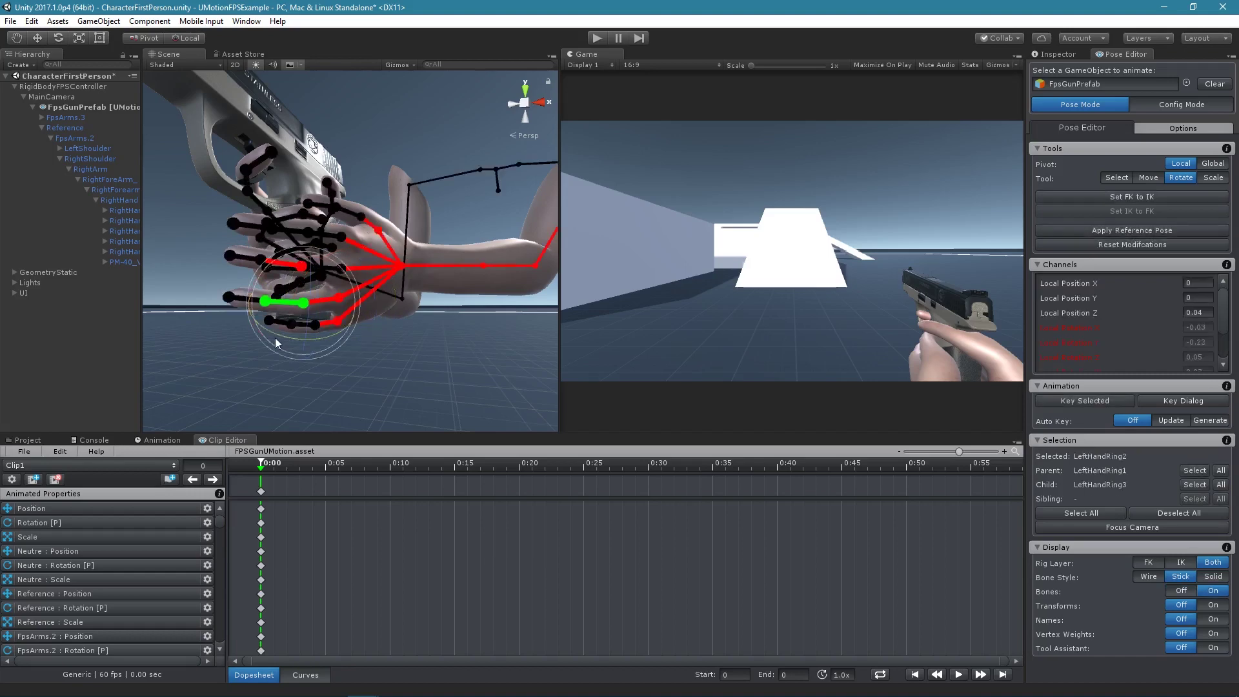
click(250, 296)
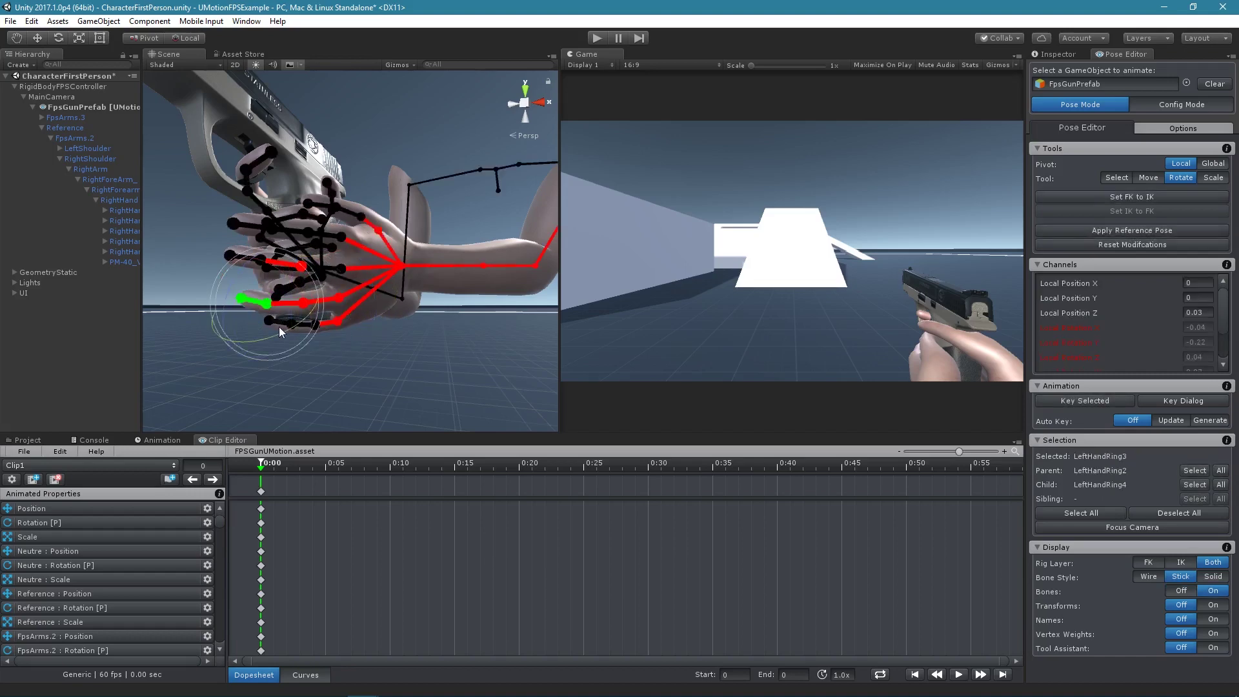
key(b)
key(b)
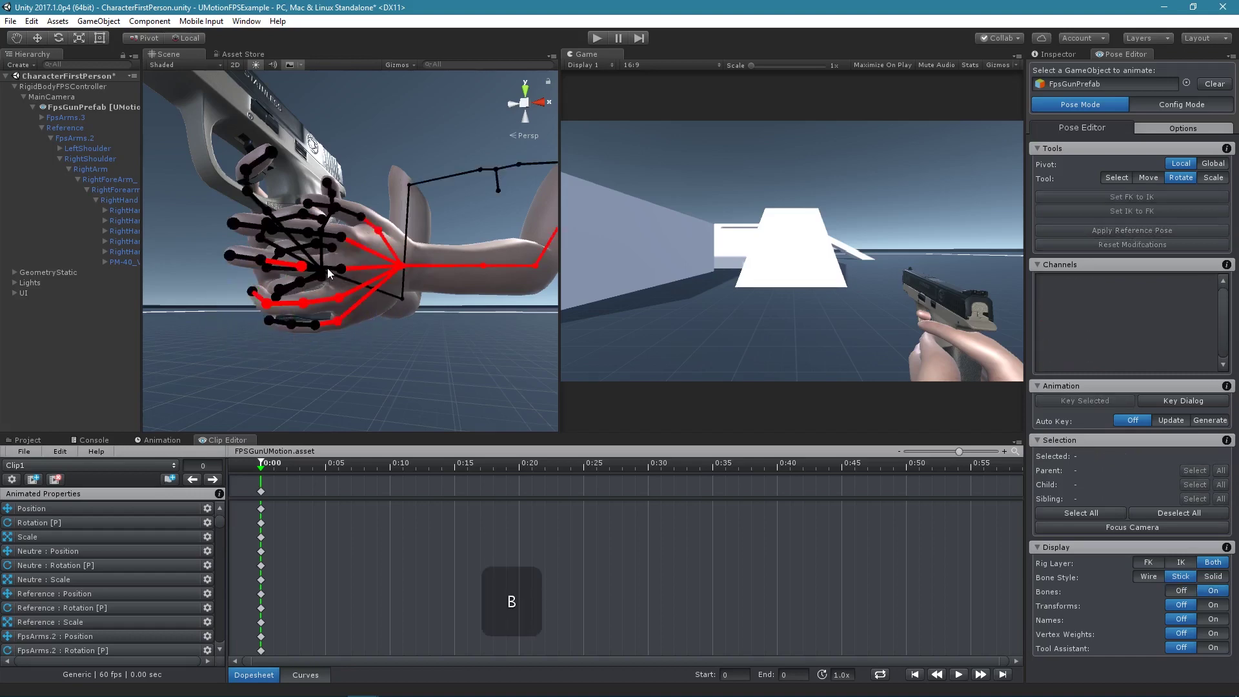
Step: Refine the curl of the left middle finger by rotating its remaining joints
click(327, 268)
key(b)
key(b)
click(277, 291)
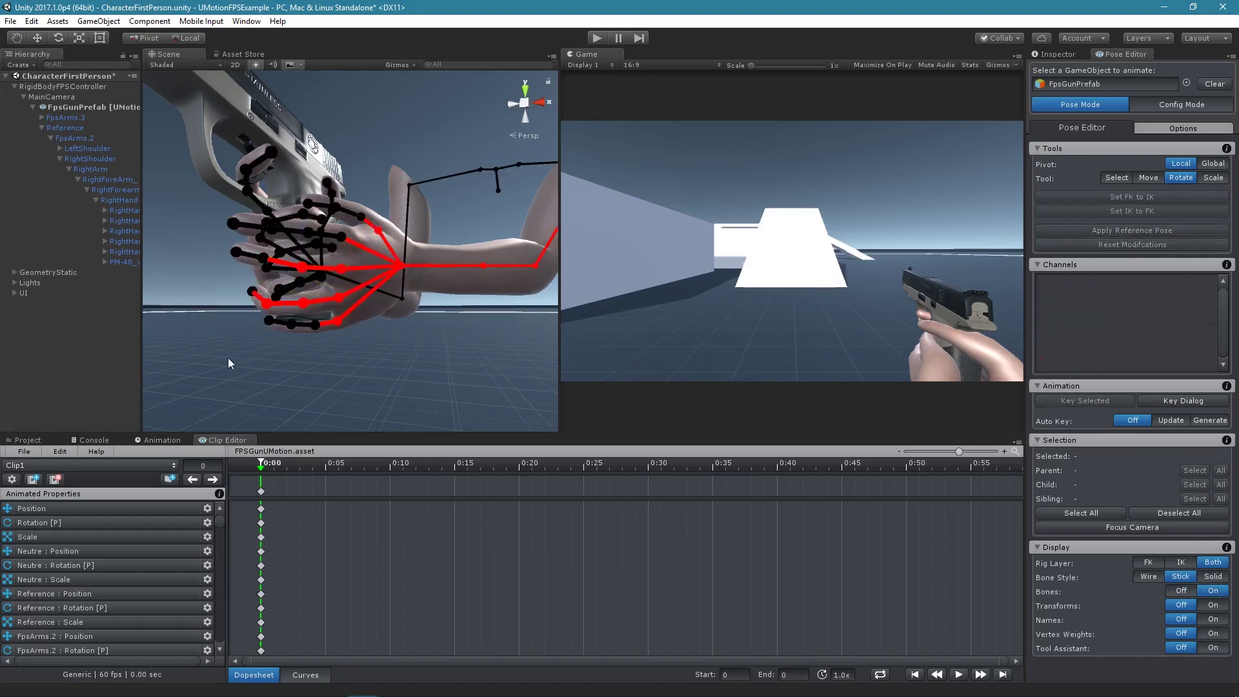
Step: Inspect the two-handed pistol grip from several angles with the bones hidden
key(b)
alt+drag(351, 278, 144, 239)
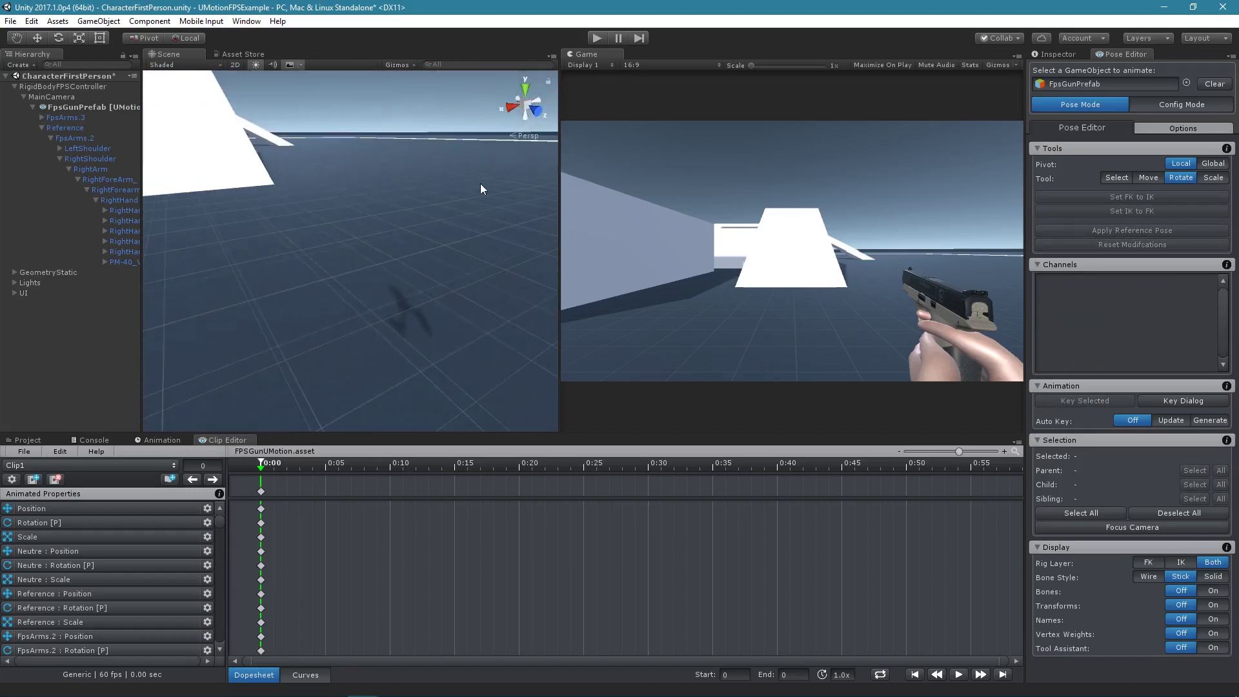
alt+drag(480, 183, 284, 248)
mouse_move(412, 283)
alt+mouse_down()
mouse_move(331, 237)
mouse_move(379, 246)
mouse_move(367, 294)
mouse_move(423, 265)
mouse_move(398, 267)
mouse_move(407, 273)
alt+mouse_up()
key(b)
click(332, 238)
key(b)
click(368, 211)
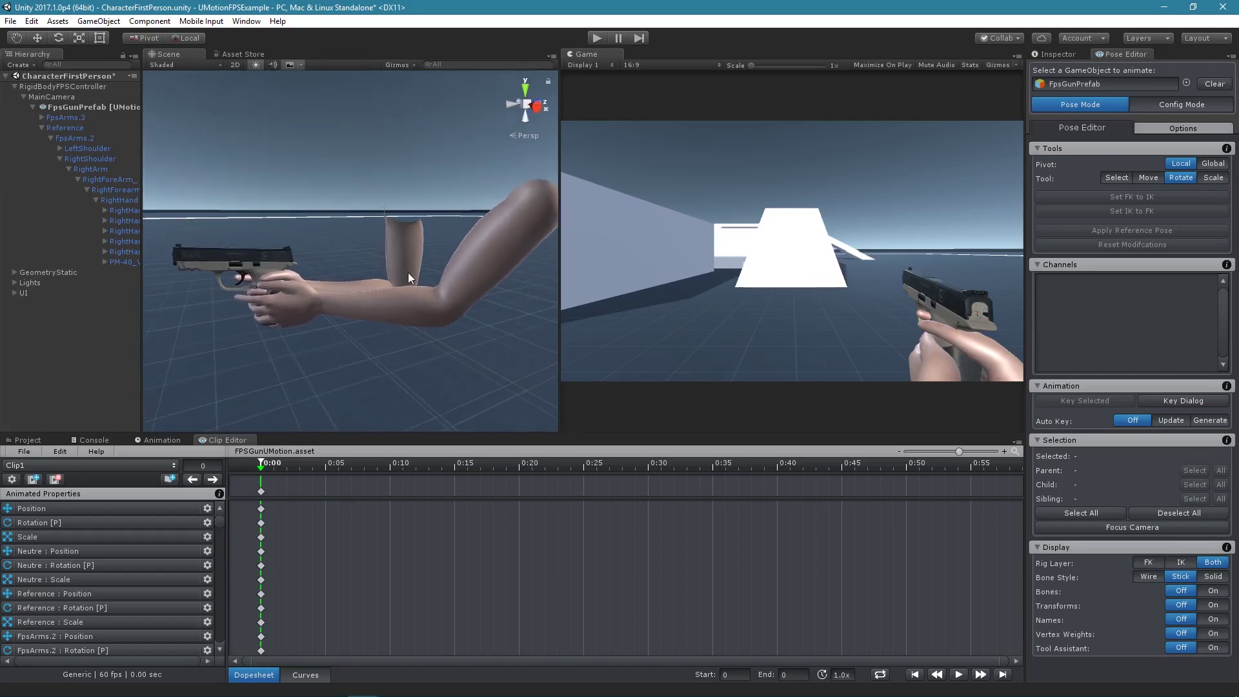
Step: Show the bones in Solid style, select every bone and transform, and key all their channels at frame 0
key(b)
key(t)
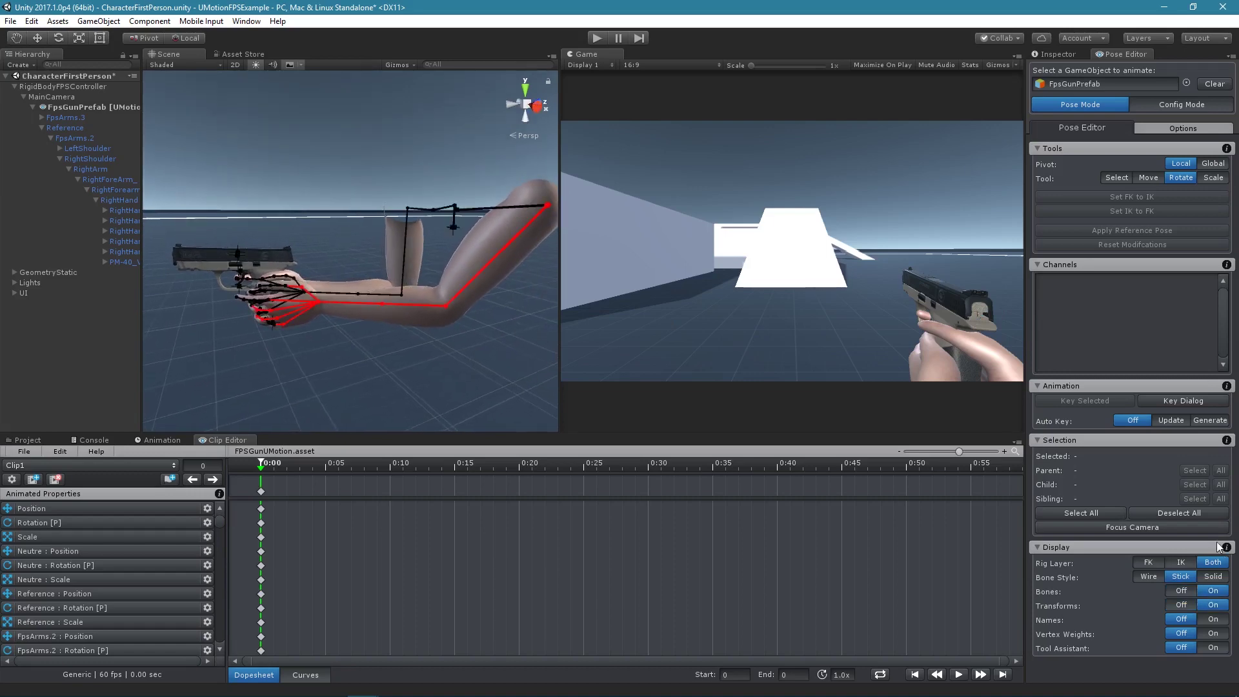
click(1206, 576)
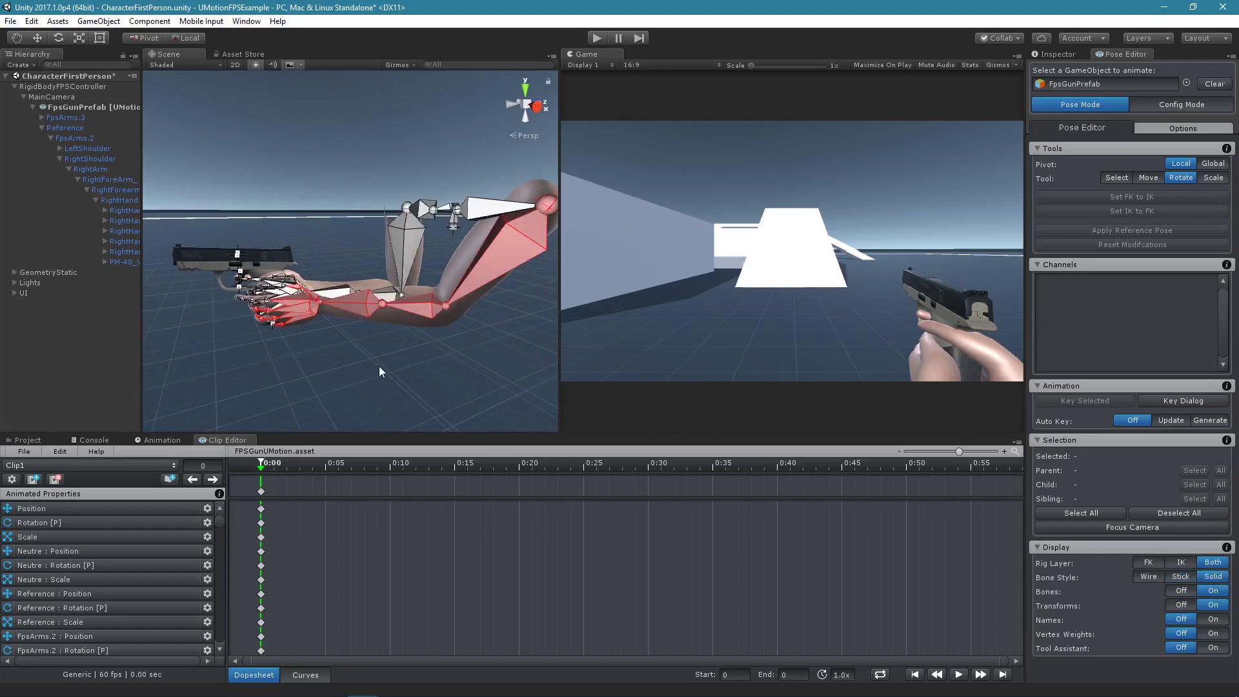
key(ctrl+a)
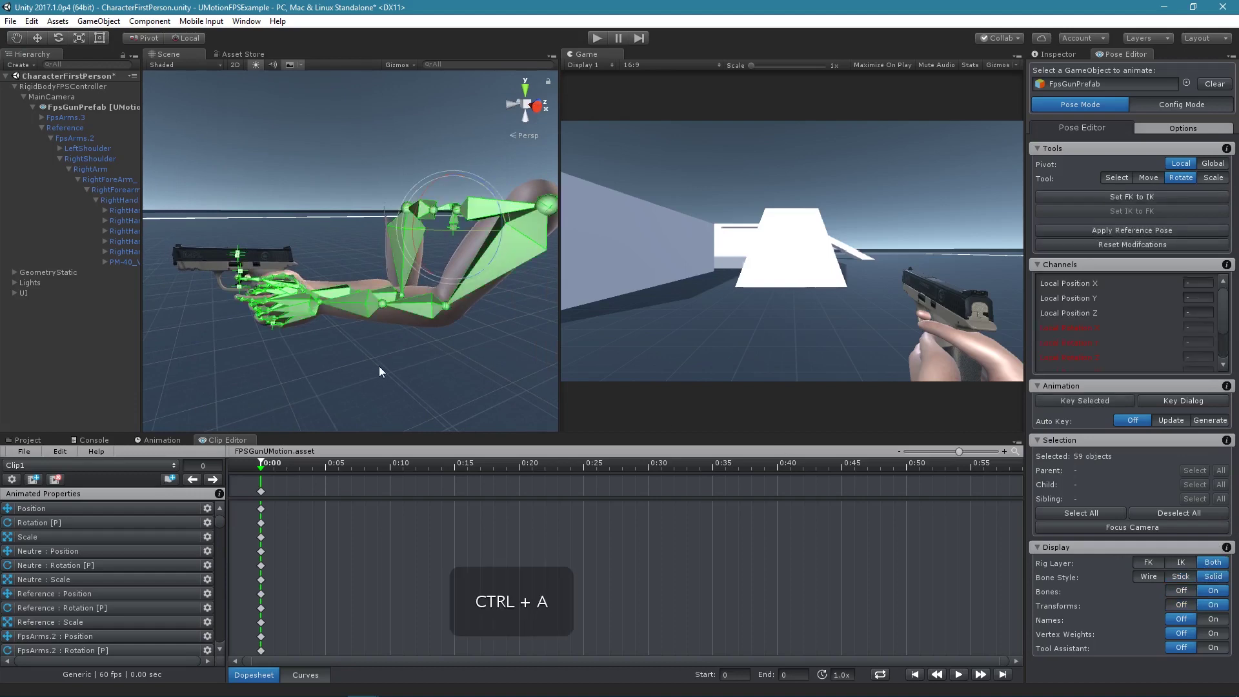
click(1093, 400)
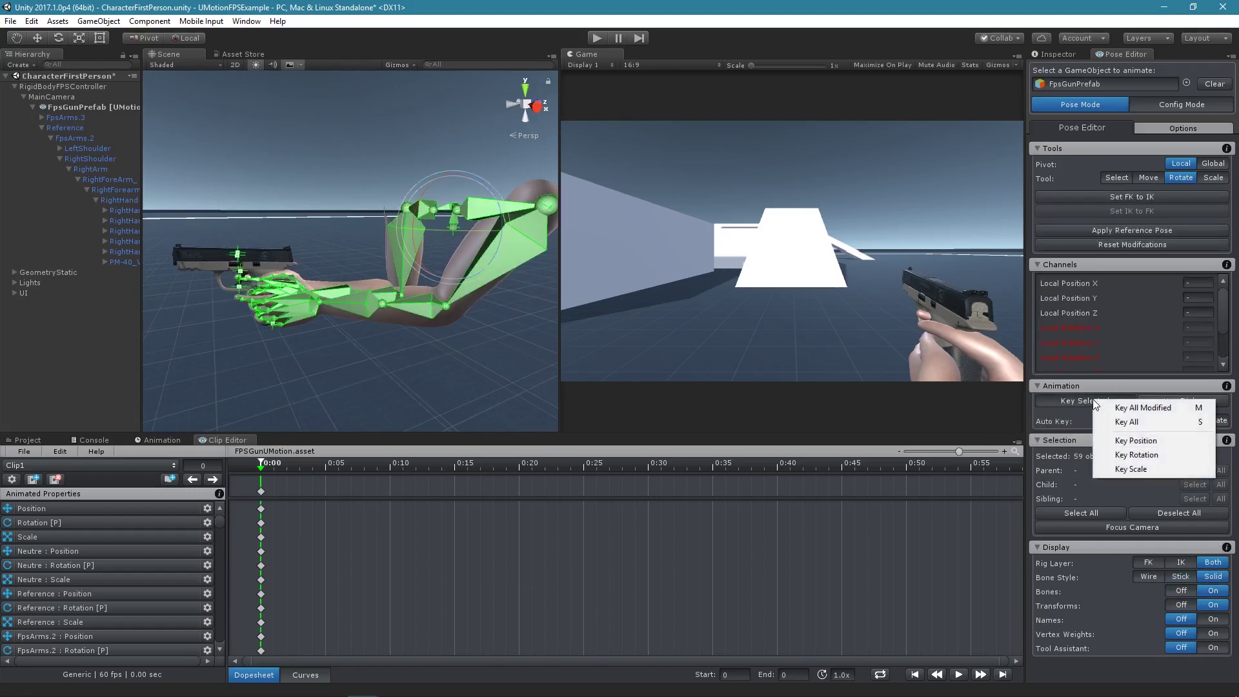
click(1126, 421)
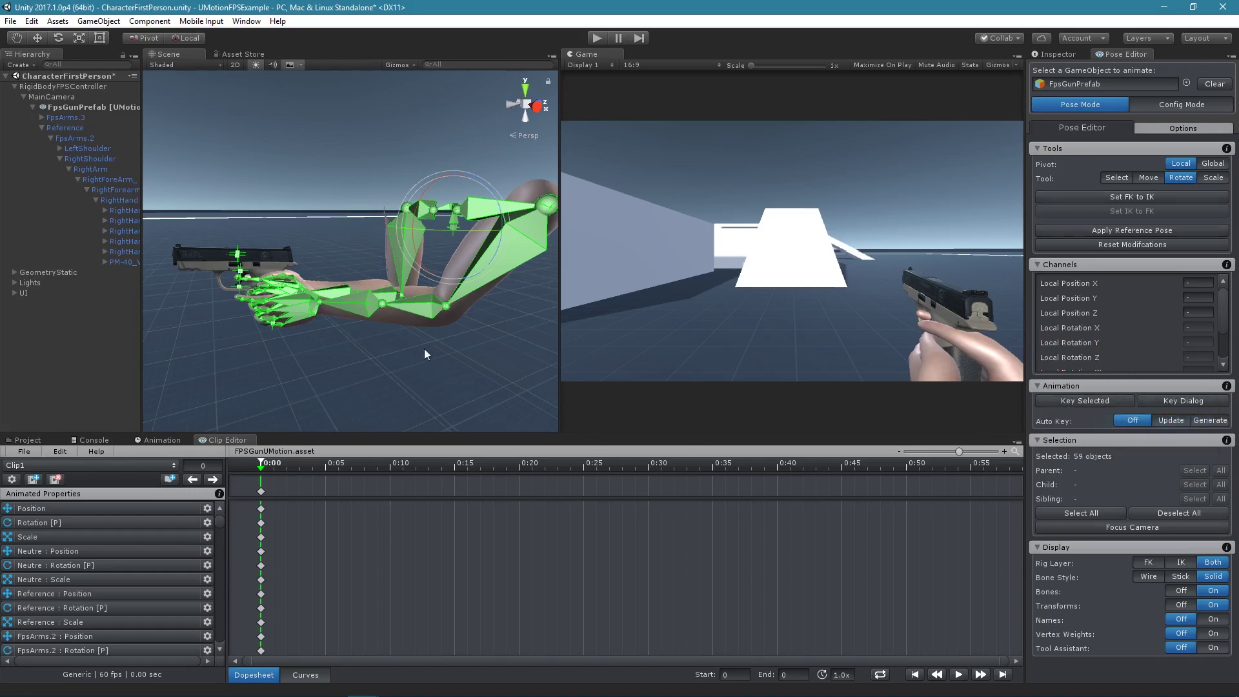
Step: Reselect the whole rig, apply Key All again at frame 0, and clear the selection
click(370, 329)
alt+drag(468, 351, 303, 371)
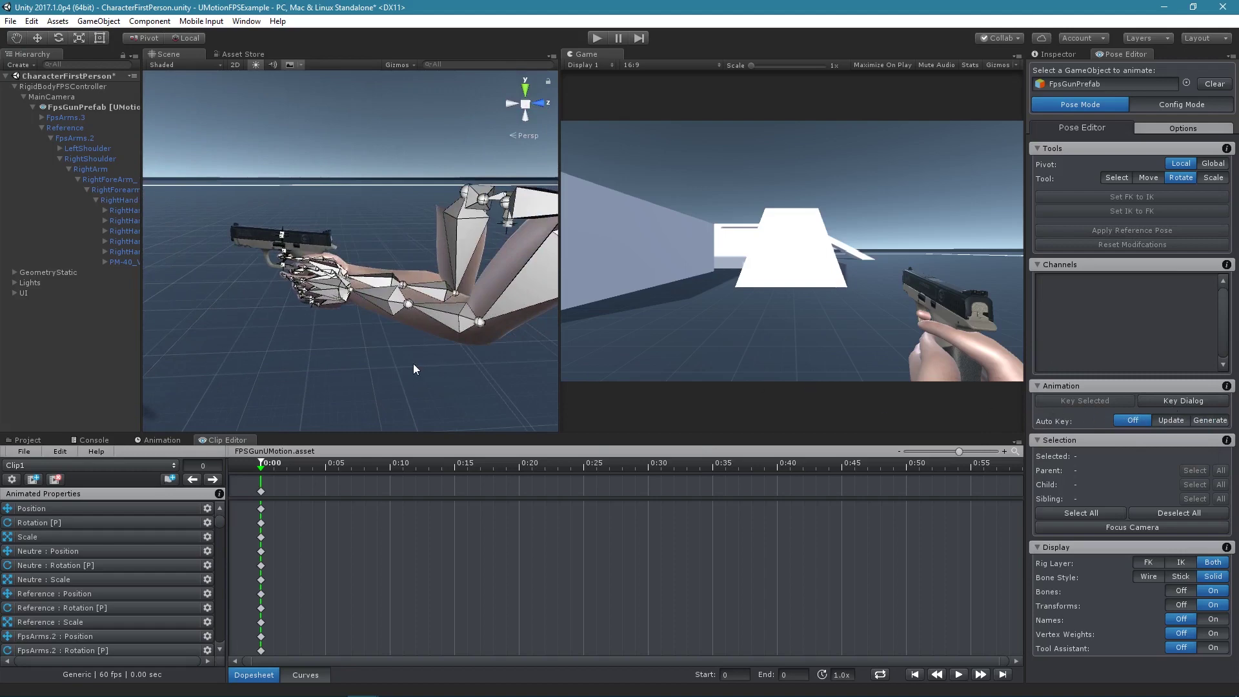
key(ctrl+a)
click(1056, 402)
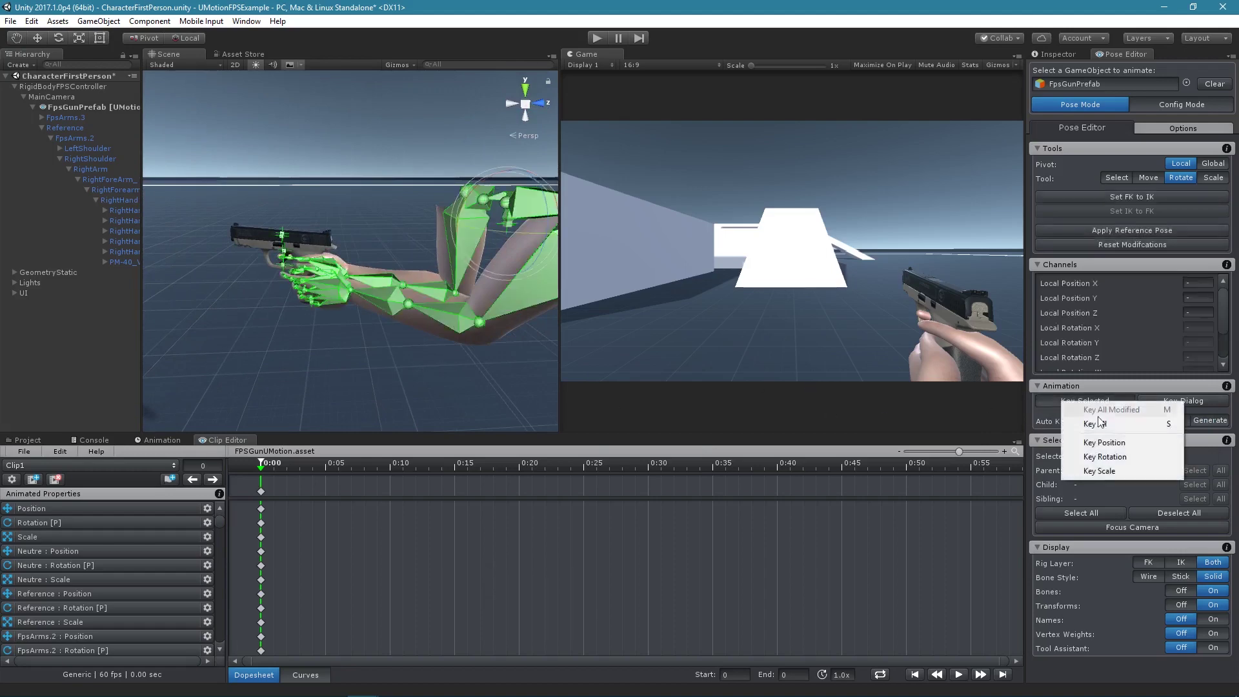
click(1171, 425)
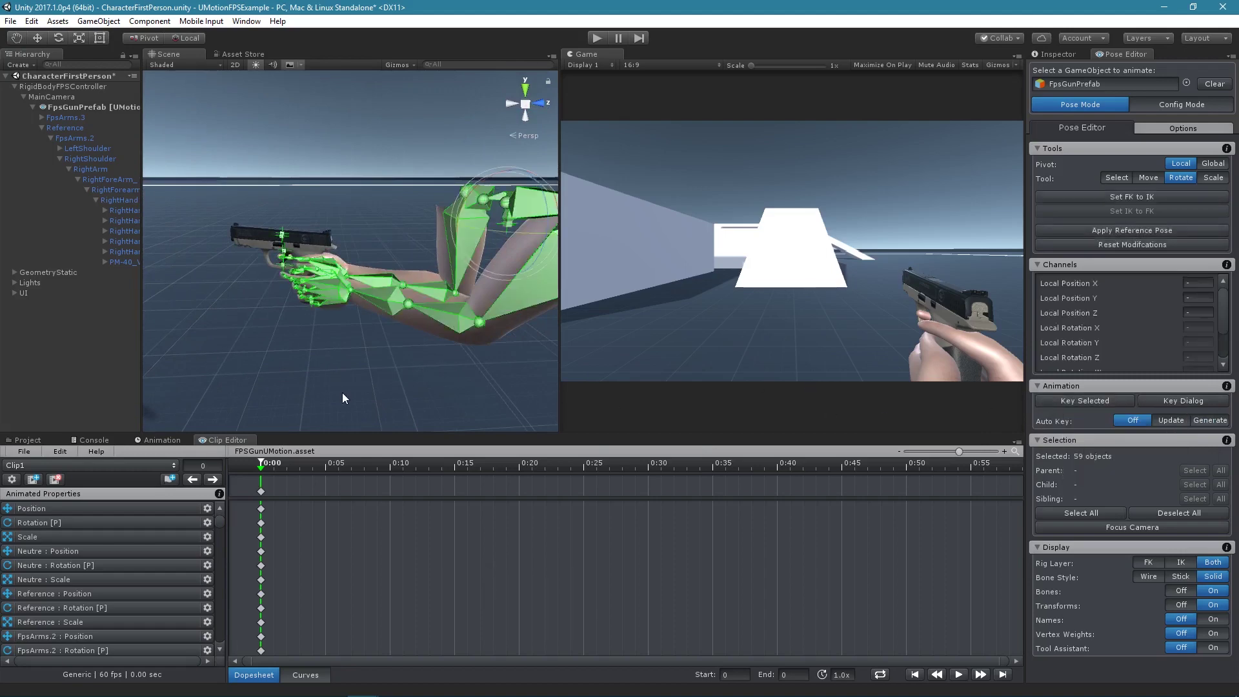
alt+drag(347, 409, 604, 300)
click(431, 369)
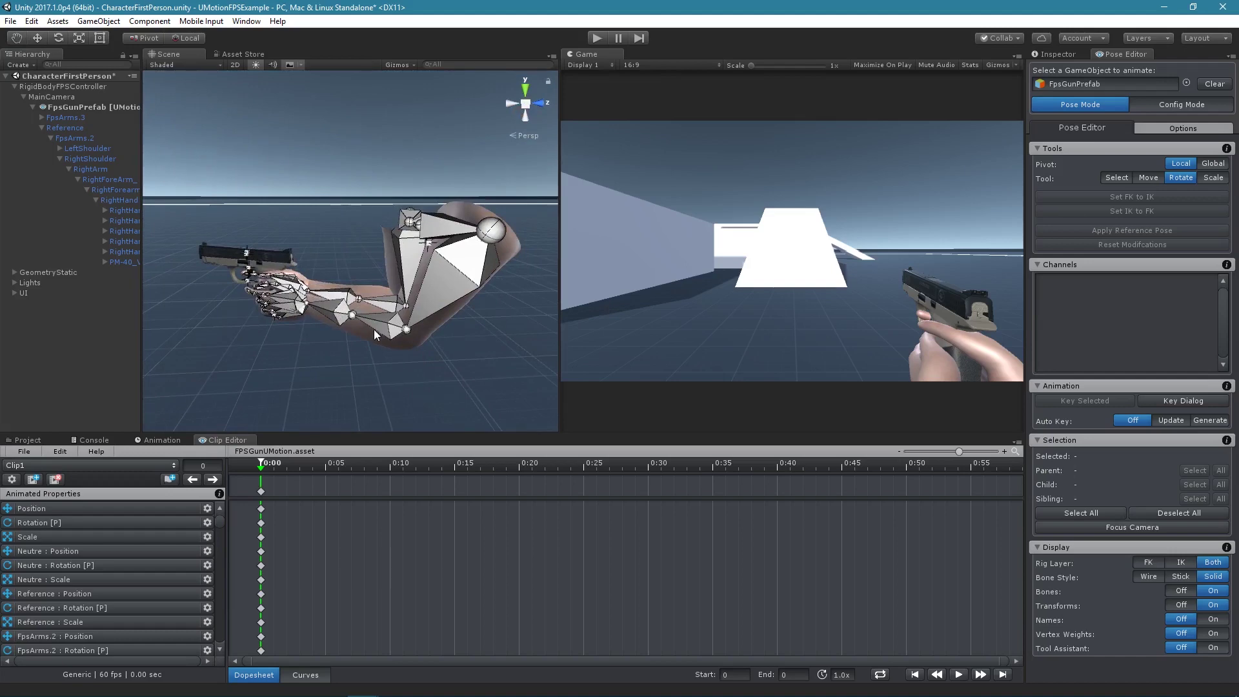
right_drag(277, 291, 277, 273)
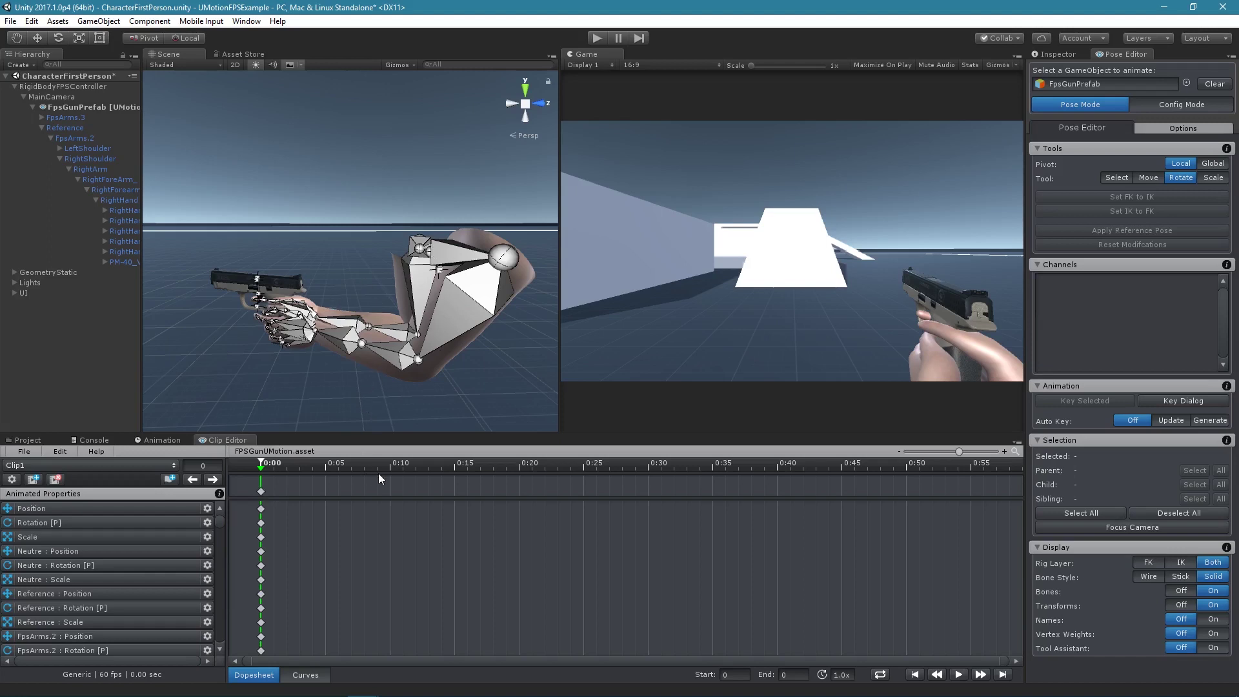
Step: Go to frame 15 and move the pistol slide PM-40_Top backward to a local Y position of about -25.5
click(455, 464)
scroll(370, 316, up, 5)
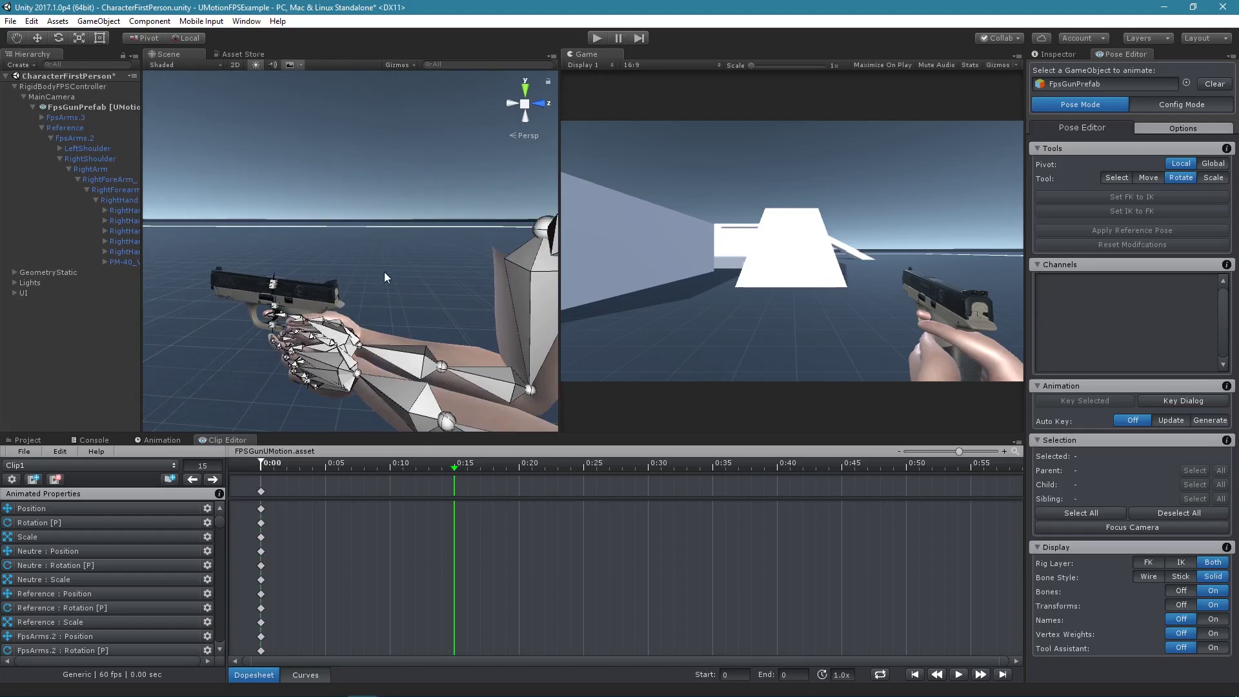
middle_drag(384, 272, 362, 314)
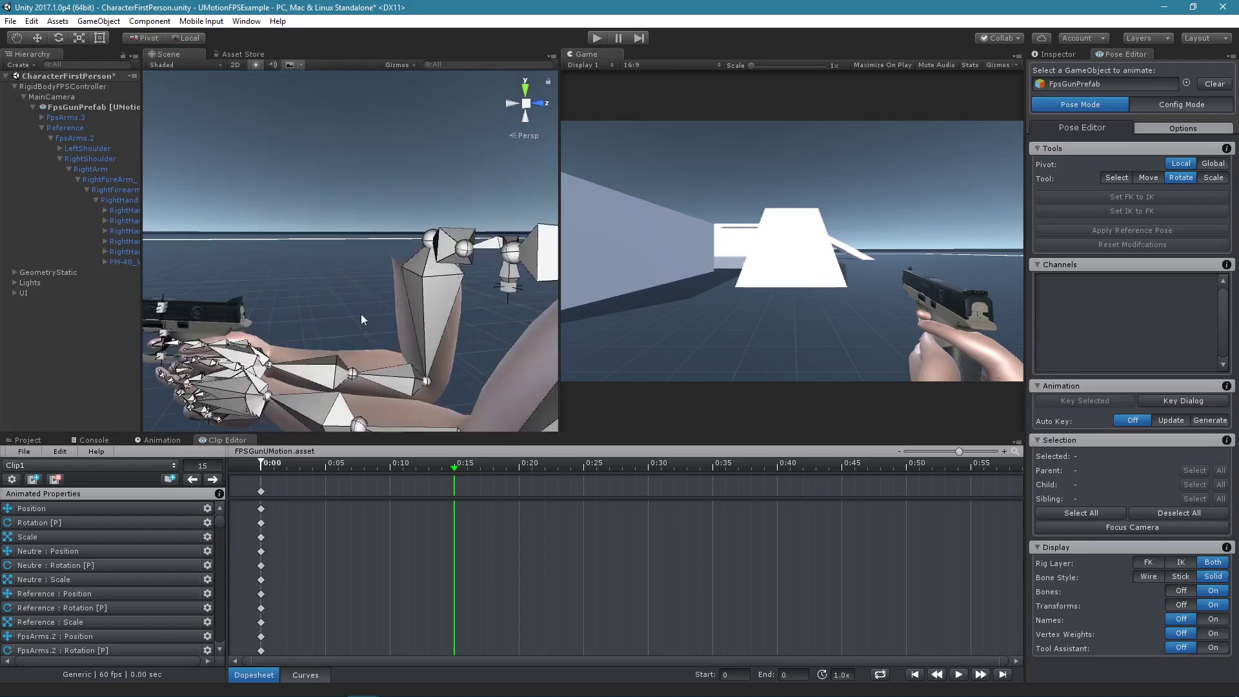
alt+drag(362, 313, 429, 359)
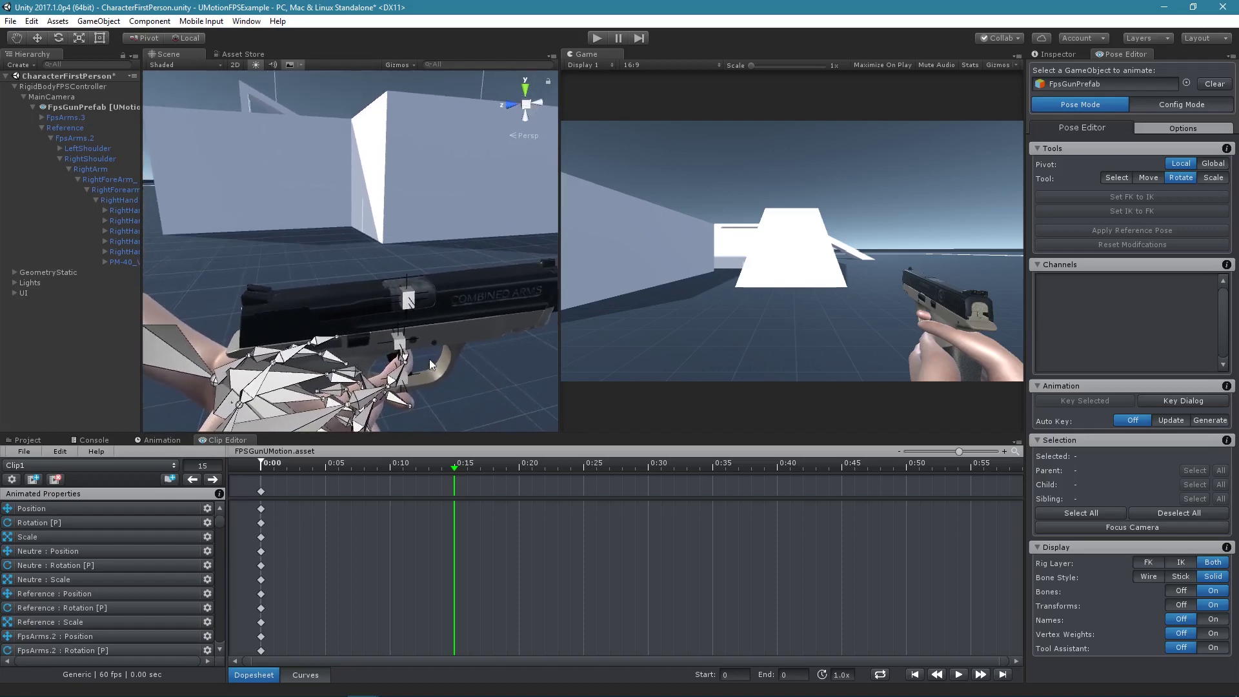
click(408, 303)
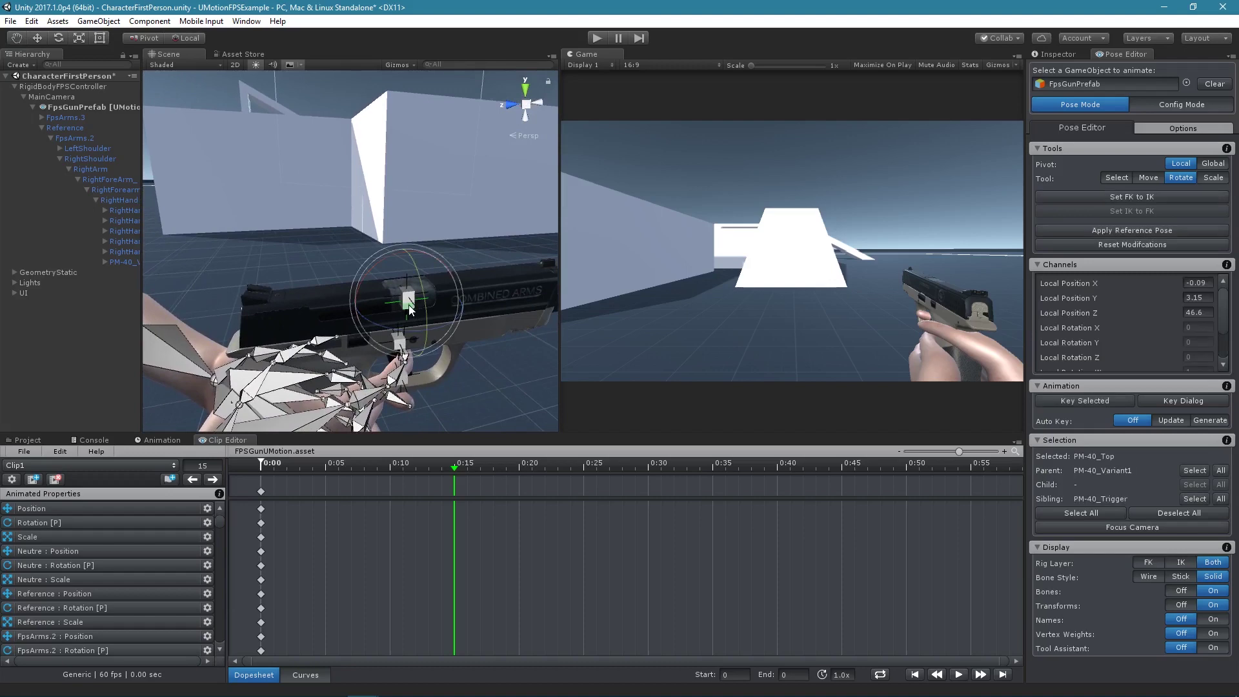
key(w)
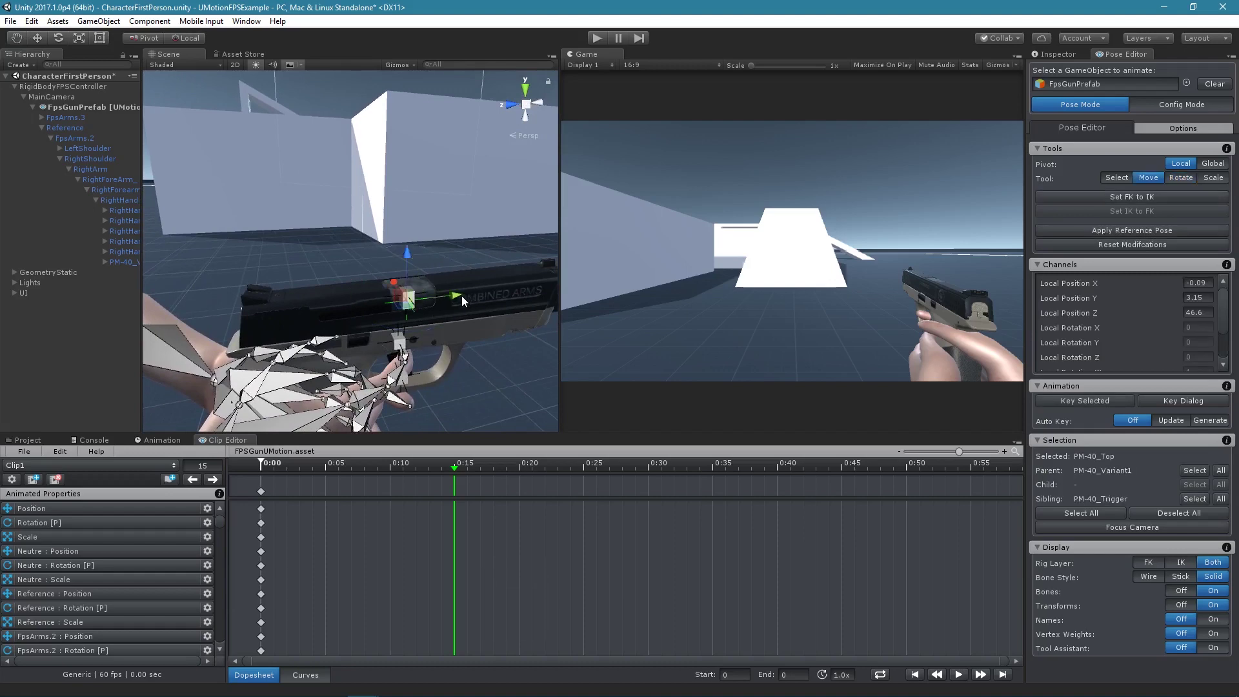
drag(460, 295, 422, 300)
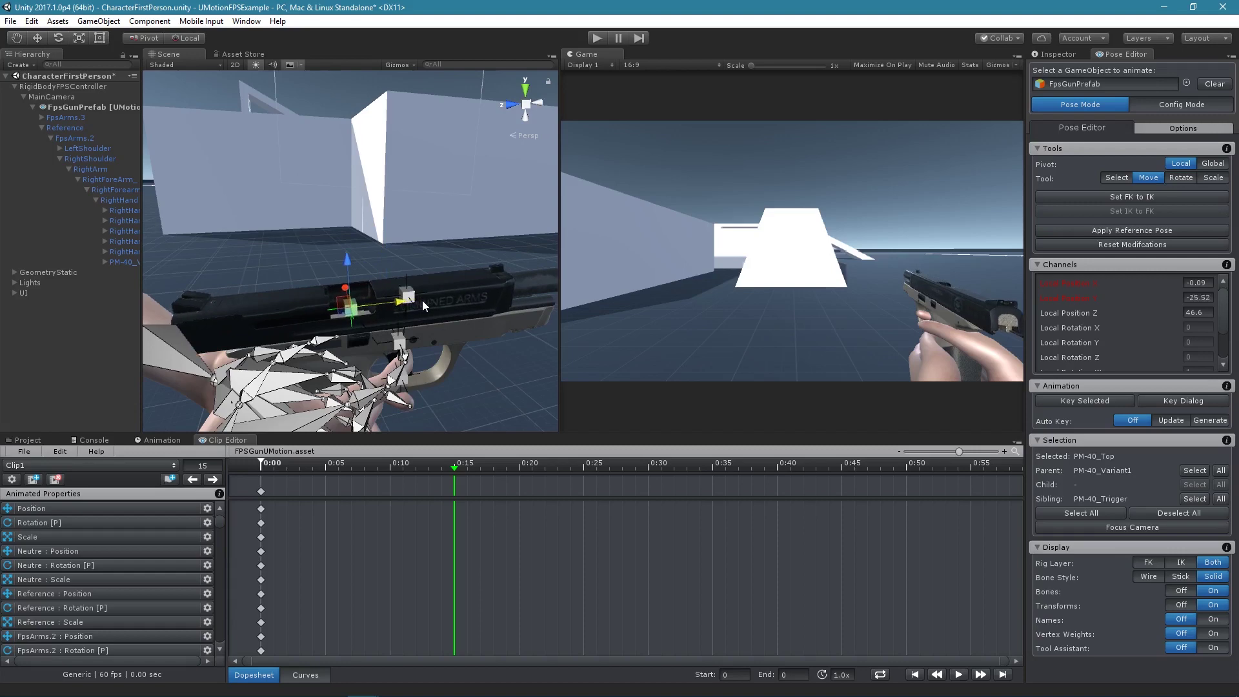
Step: Adjust PM-40_Top's local Y position to about -23.59 with the bones hidden and key it at frame 15
key(b)
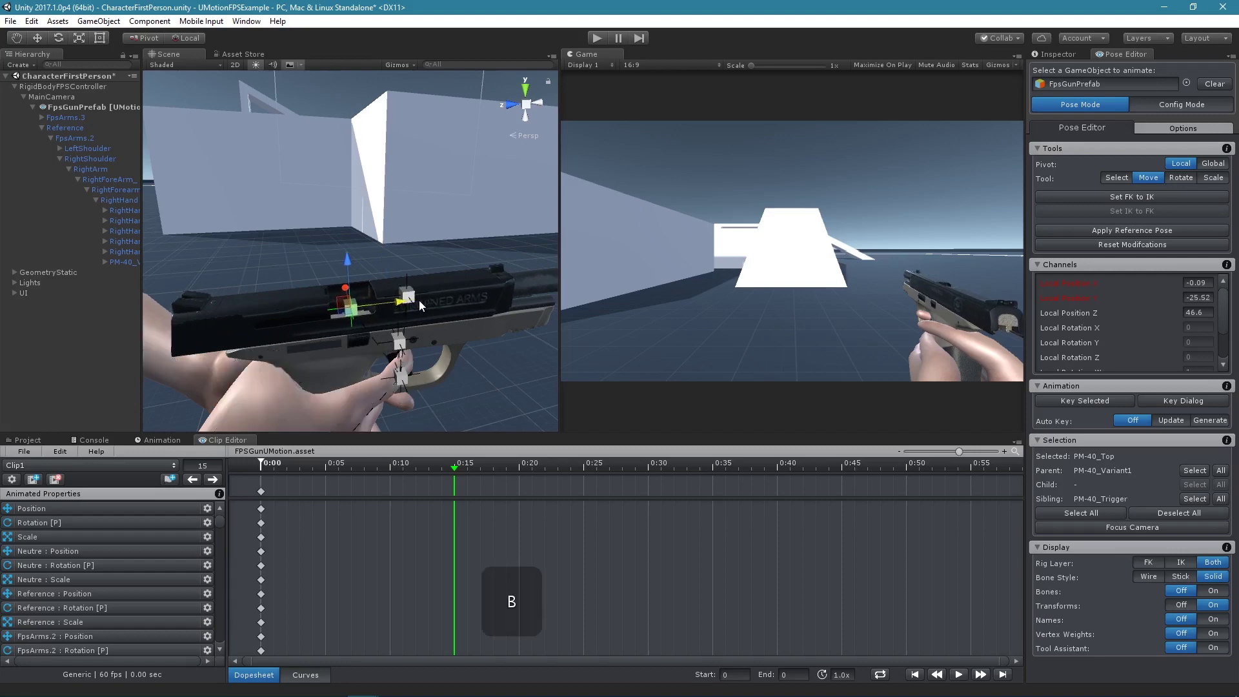
middle_drag(419, 300, 379, 316)
drag(396, 348, 404, 348)
key(s)
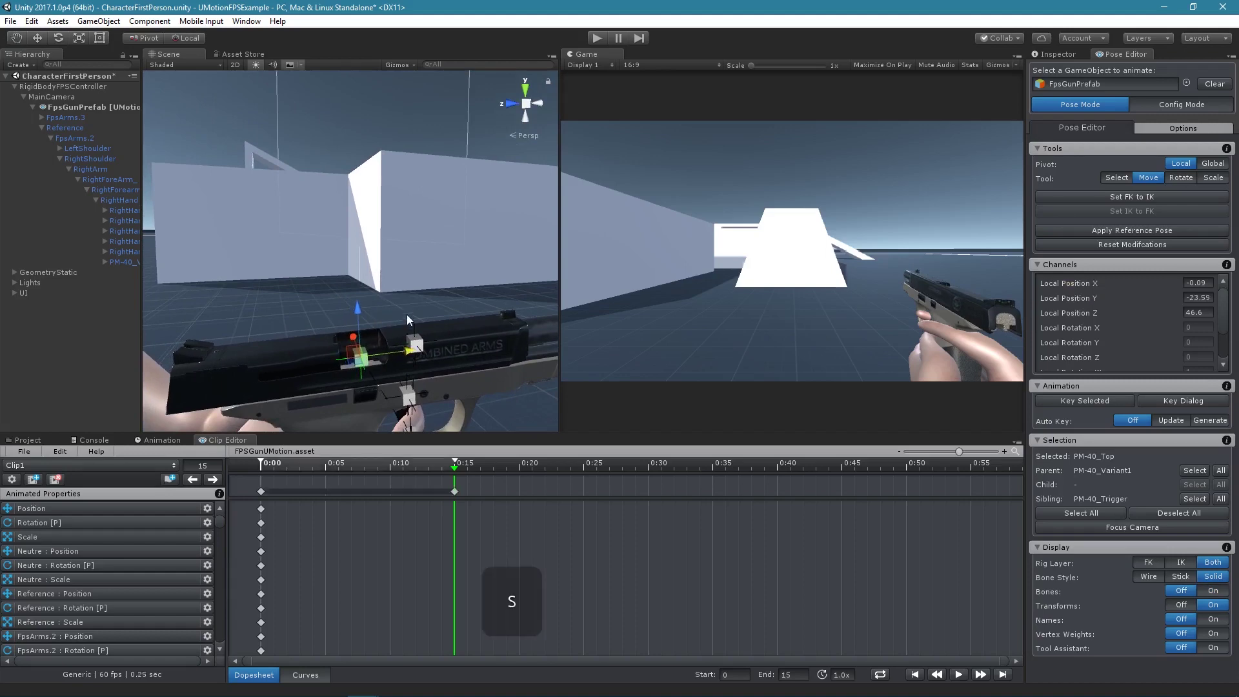
mouse_move(223, 517)
mouse_down()
mouse_move(223, 529)
mouse_move(221, 511)
mouse_up()
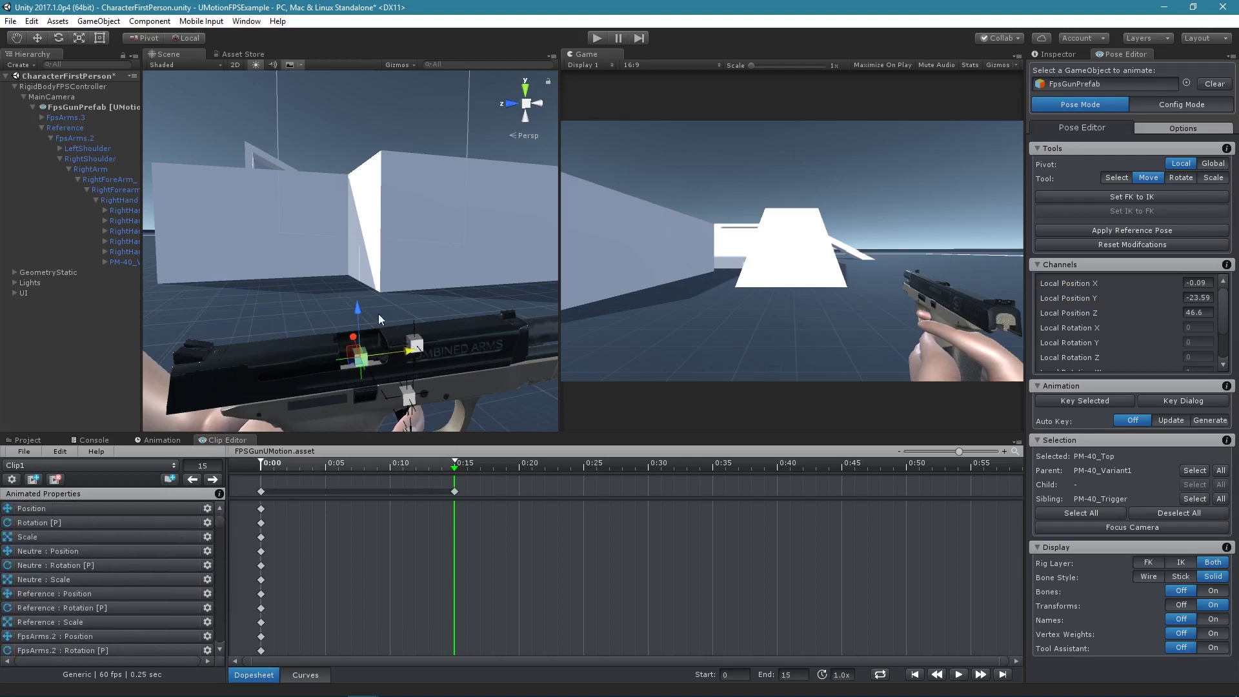
Step: Show the bones again and rotate the Reference bone about its X axis to tilt the arms and pistol upward
click(338, 258)
alt+drag(338, 258, 435, 347)
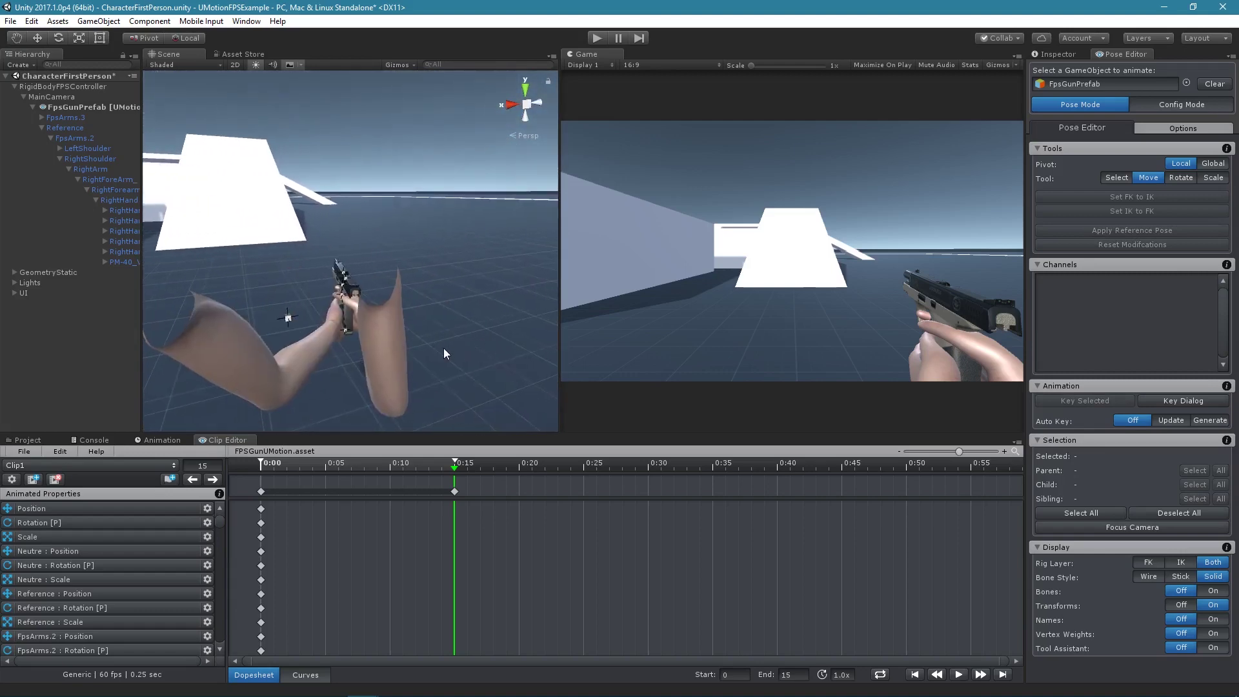
key(t)
key(b)
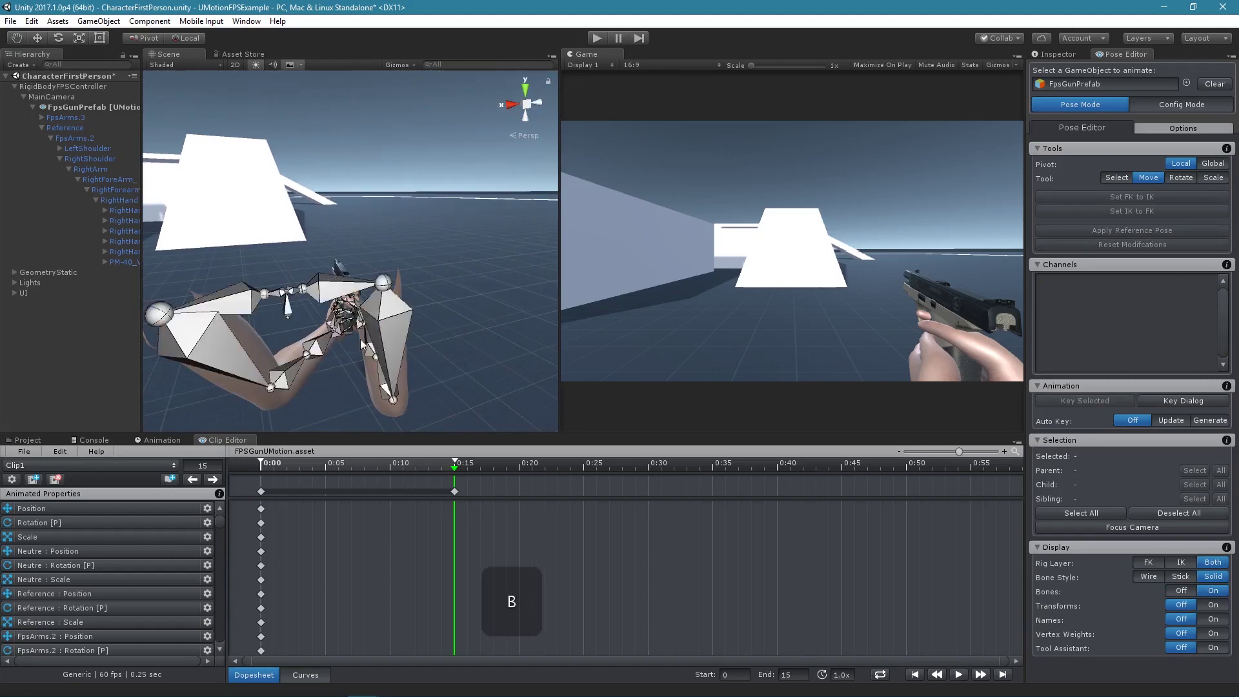
alt+drag(361, 341, 344, 315)
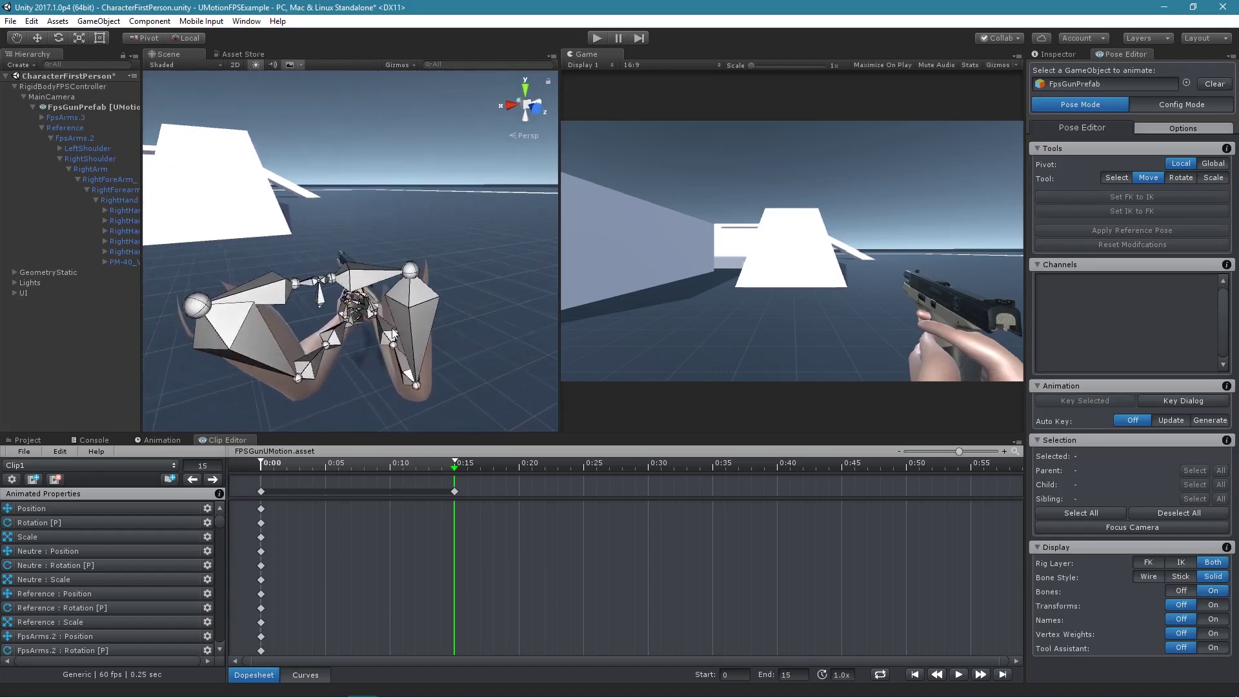
click(326, 301)
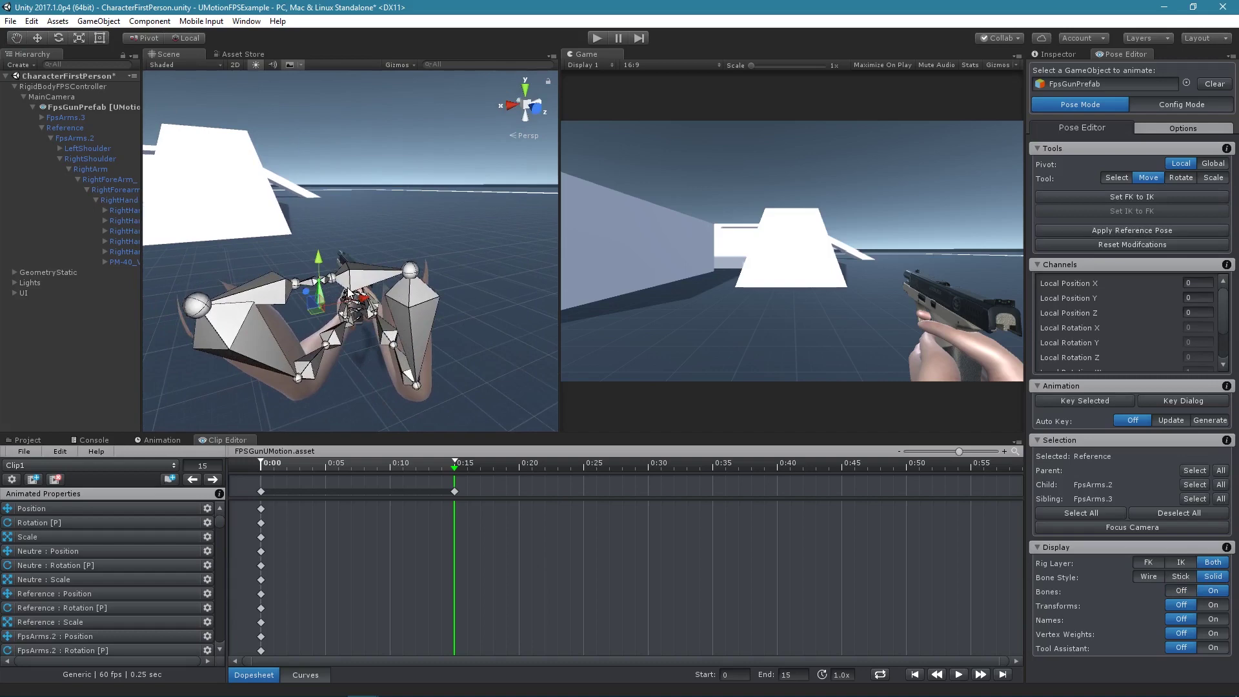
key(r)
key(e)
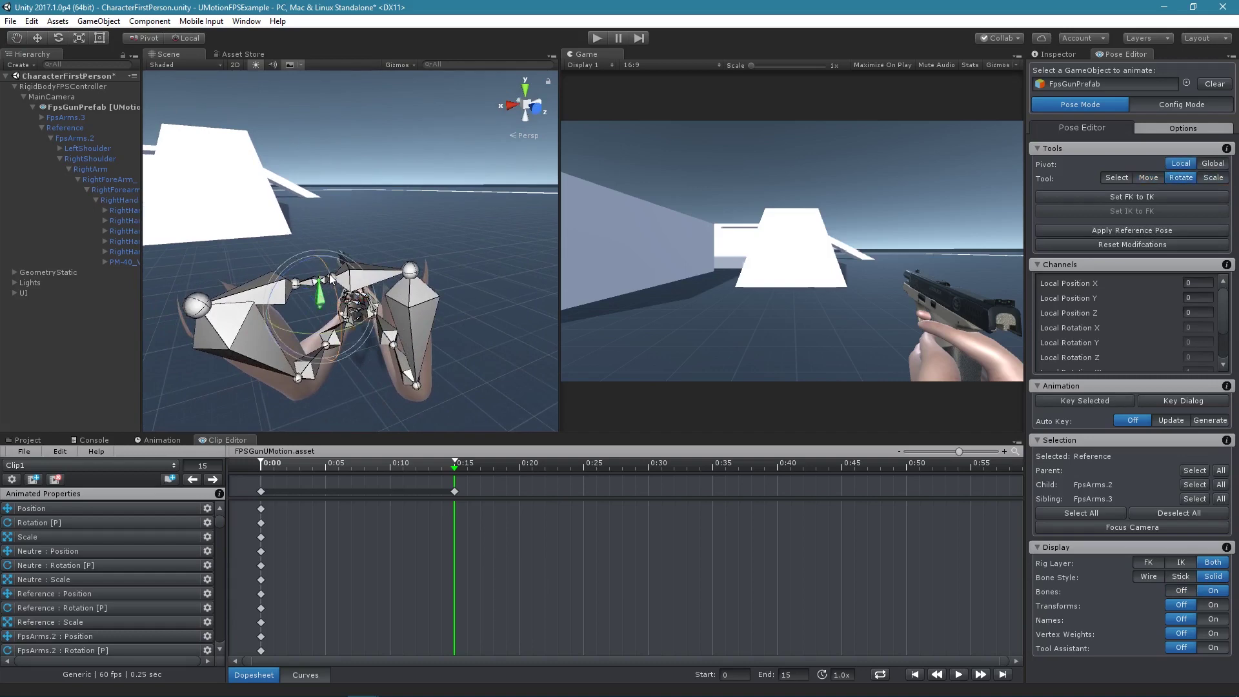
drag(335, 282, 334, 287)
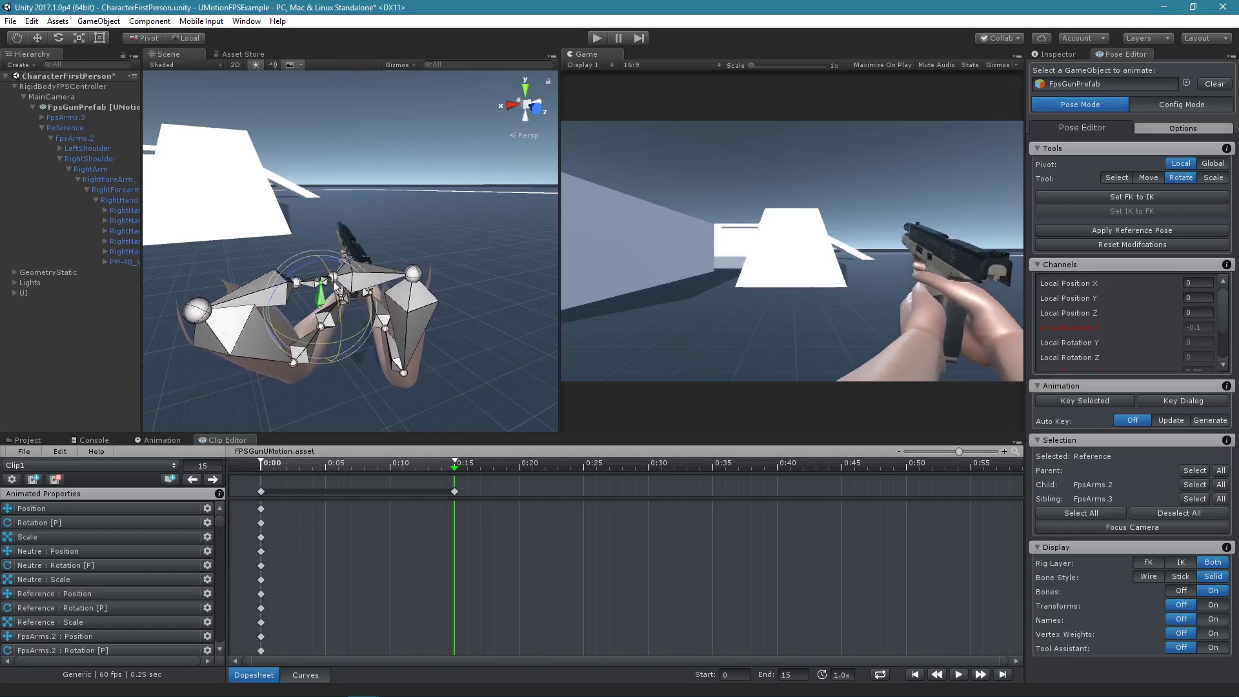
Step: Move the Reference bone backward with the global pivot, to a local Z position of about -0.12
key(w)
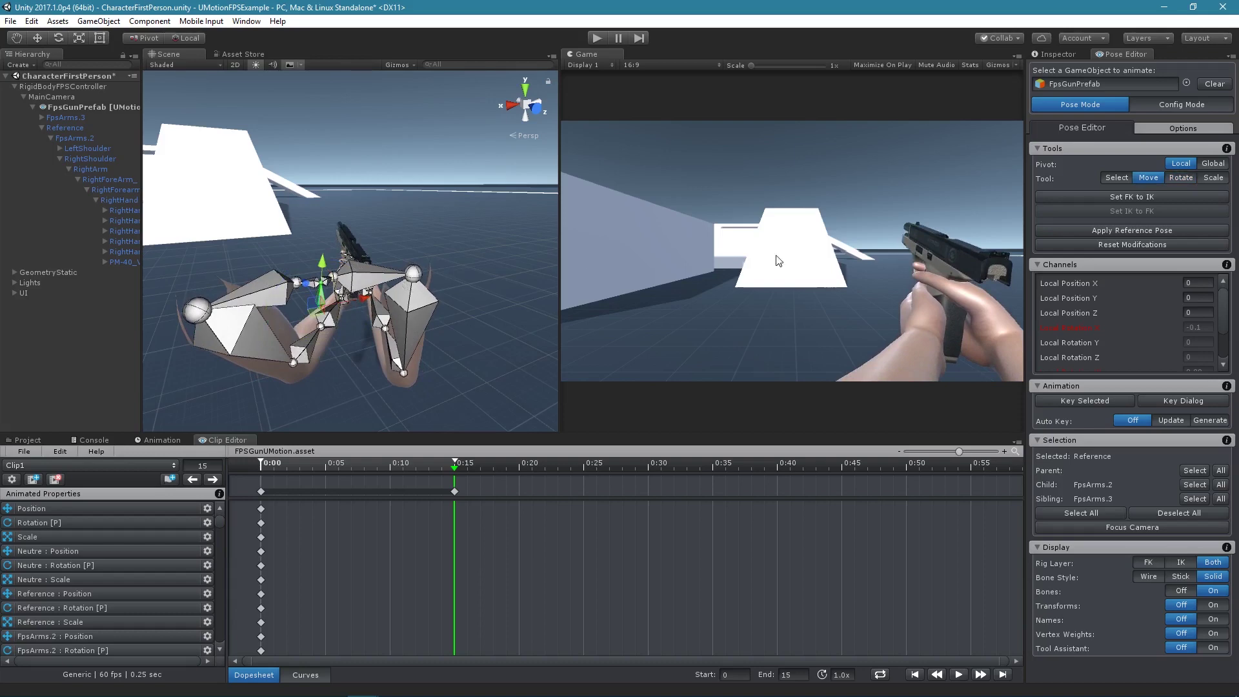
key(x)
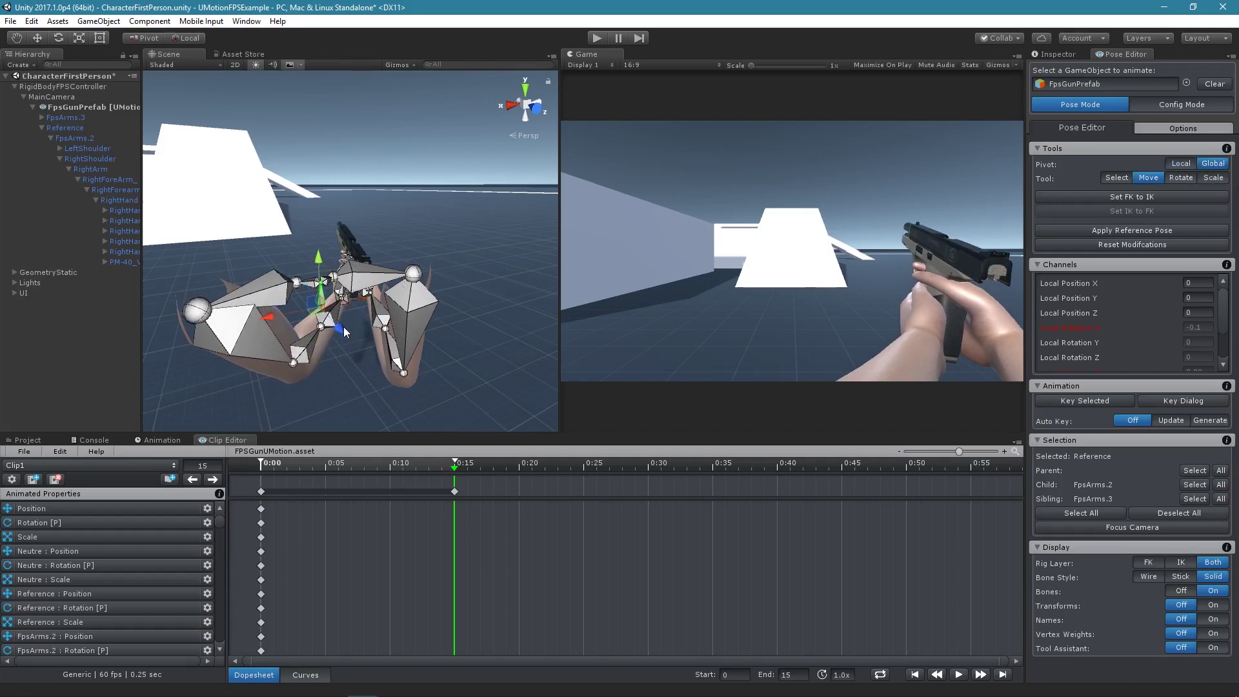
drag(340, 328, 346, 340)
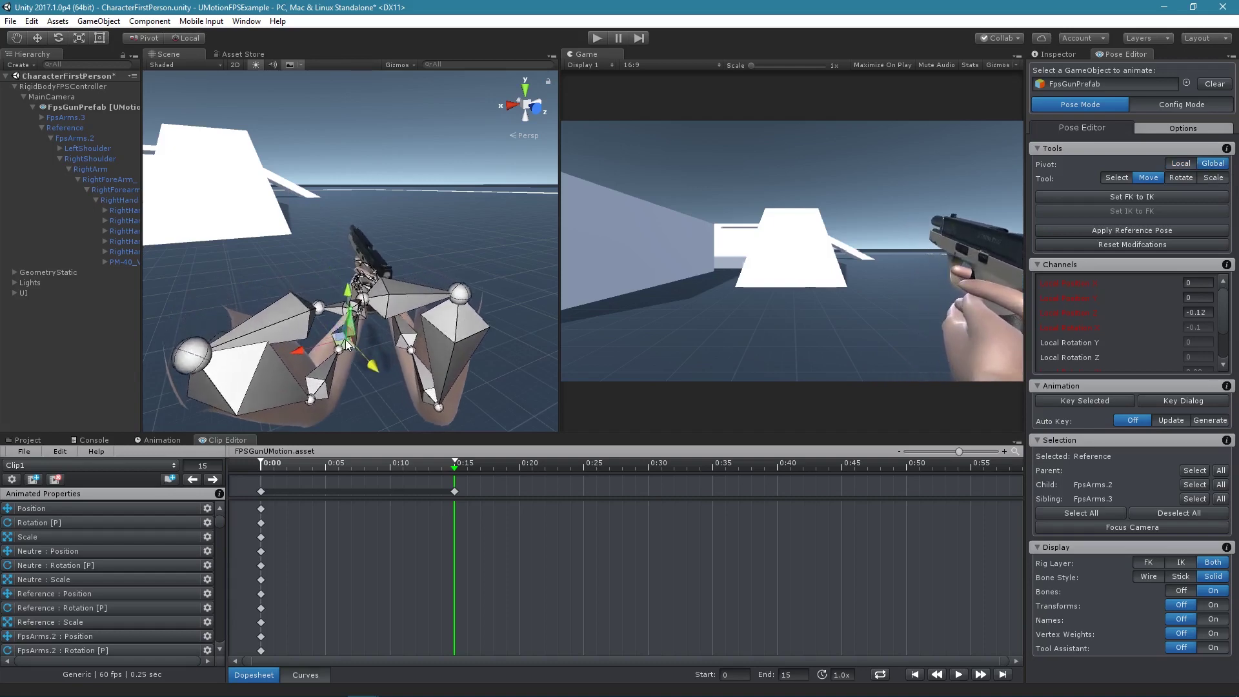
click(439, 242)
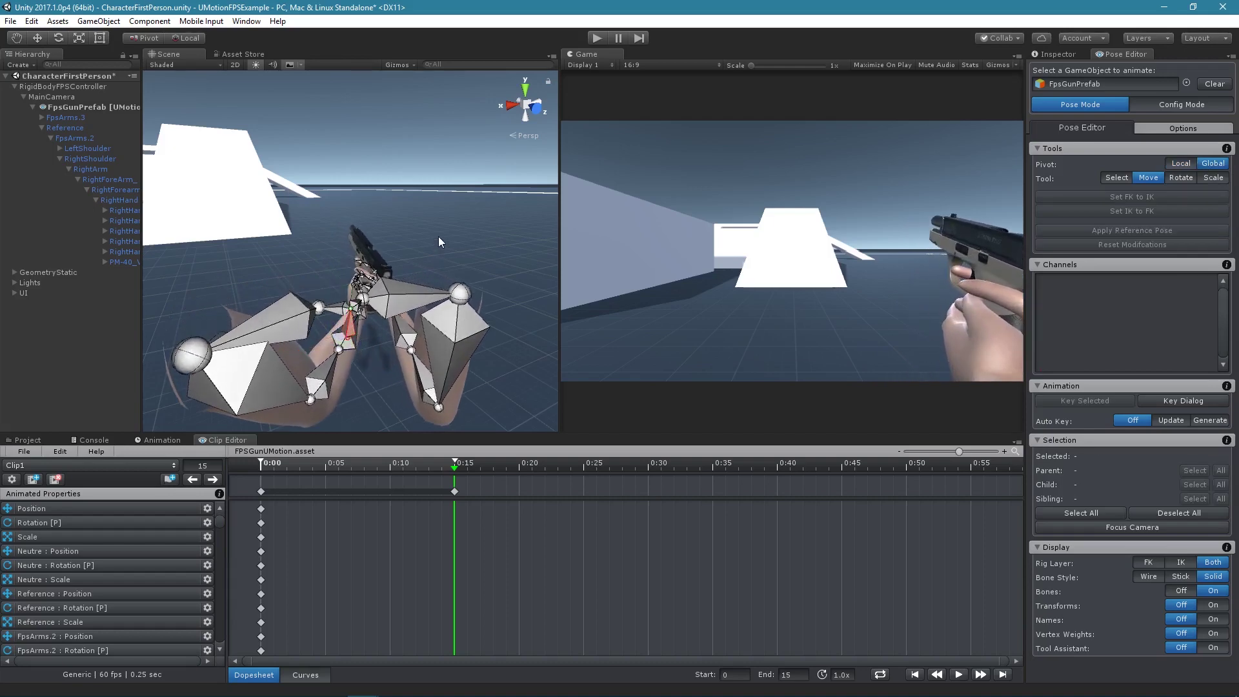
Step: Key all channels of the Reference bone at frame 15 and clear the selection
click(347, 331)
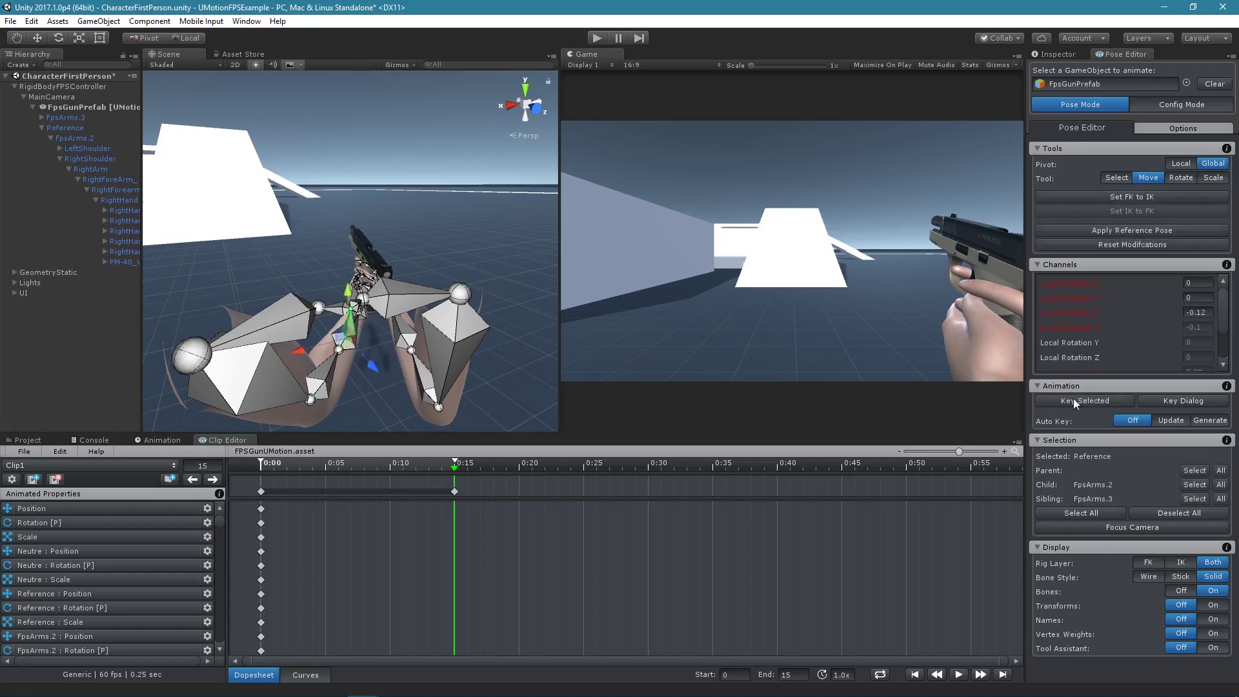
click(1090, 401)
click(1126, 424)
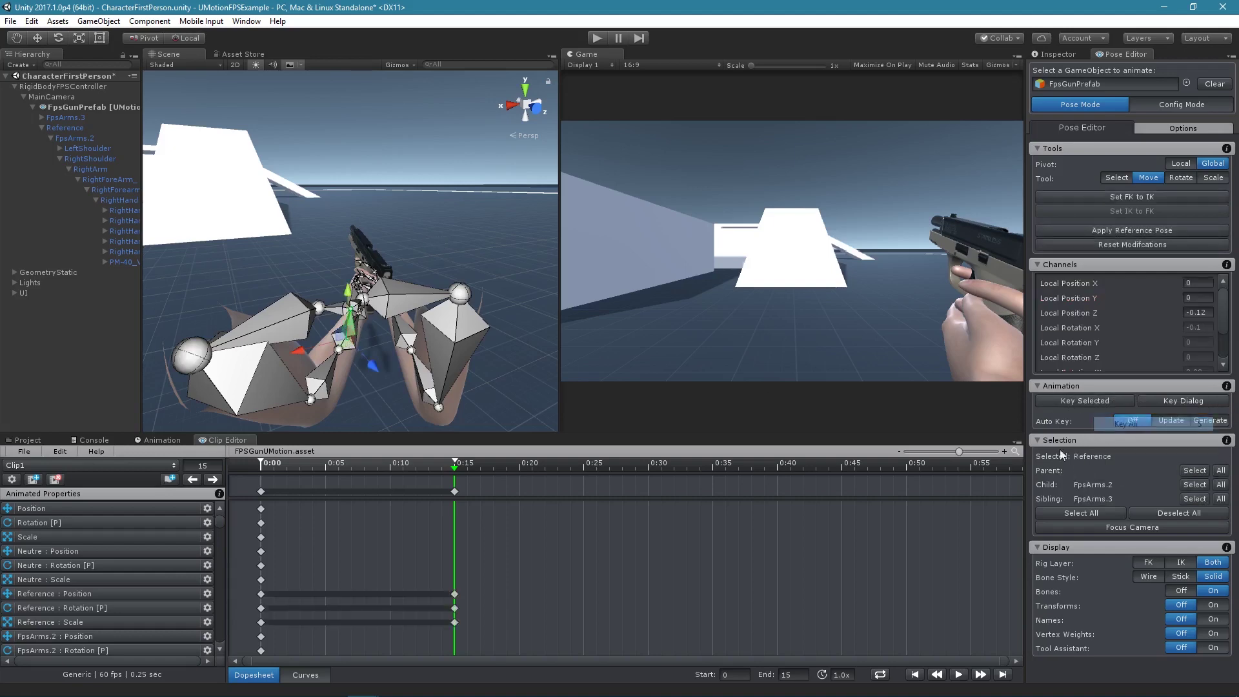
click(448, 263)
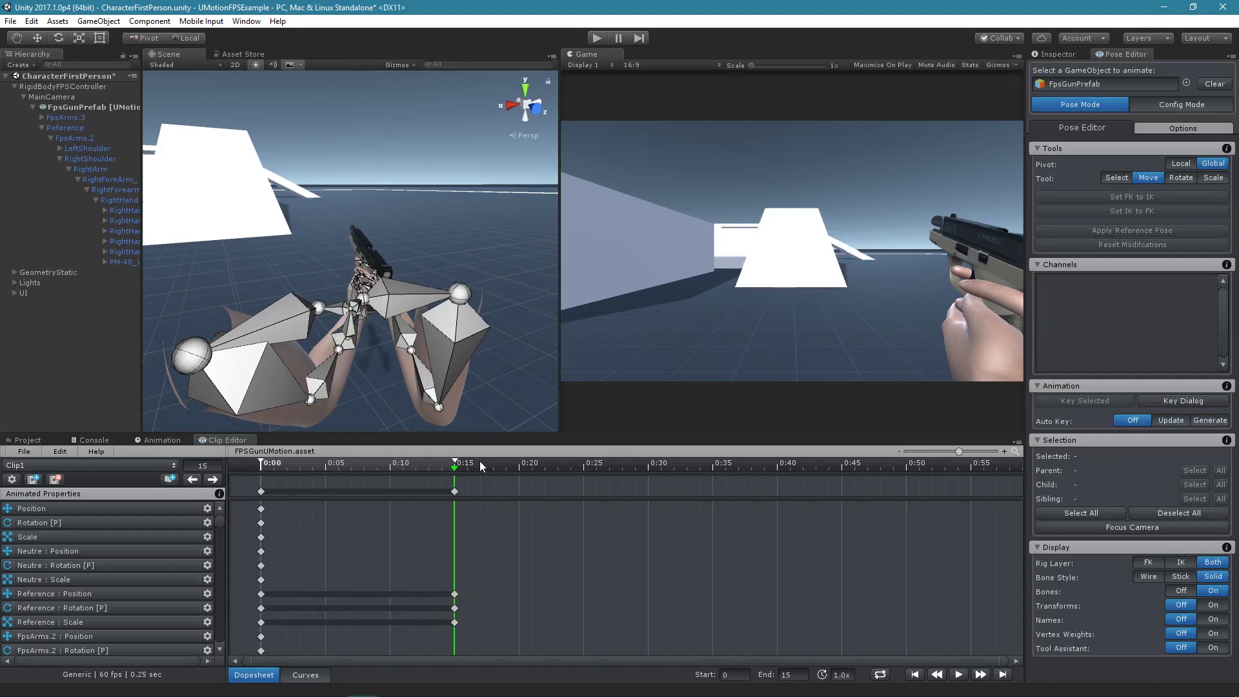
Step: Copy all keys from frame 0 and paste them at frame 25
click(262, 469)
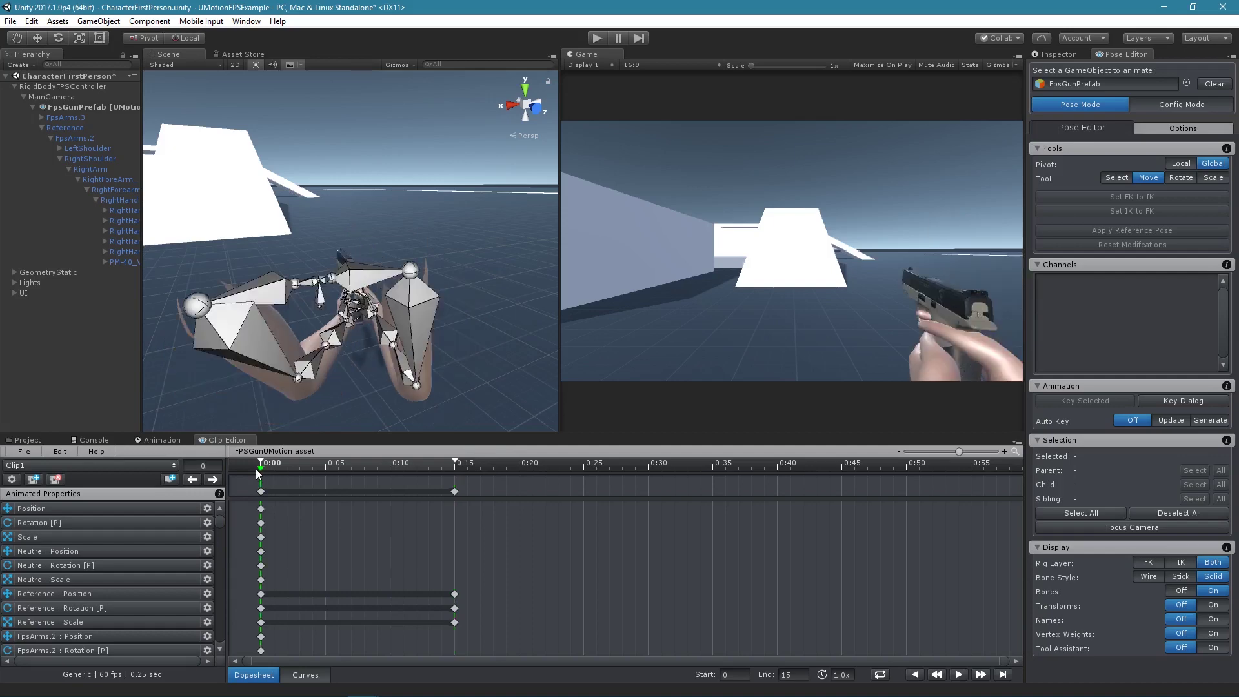
click(260, 491)
key(ctrl+c)
click(584, 466)
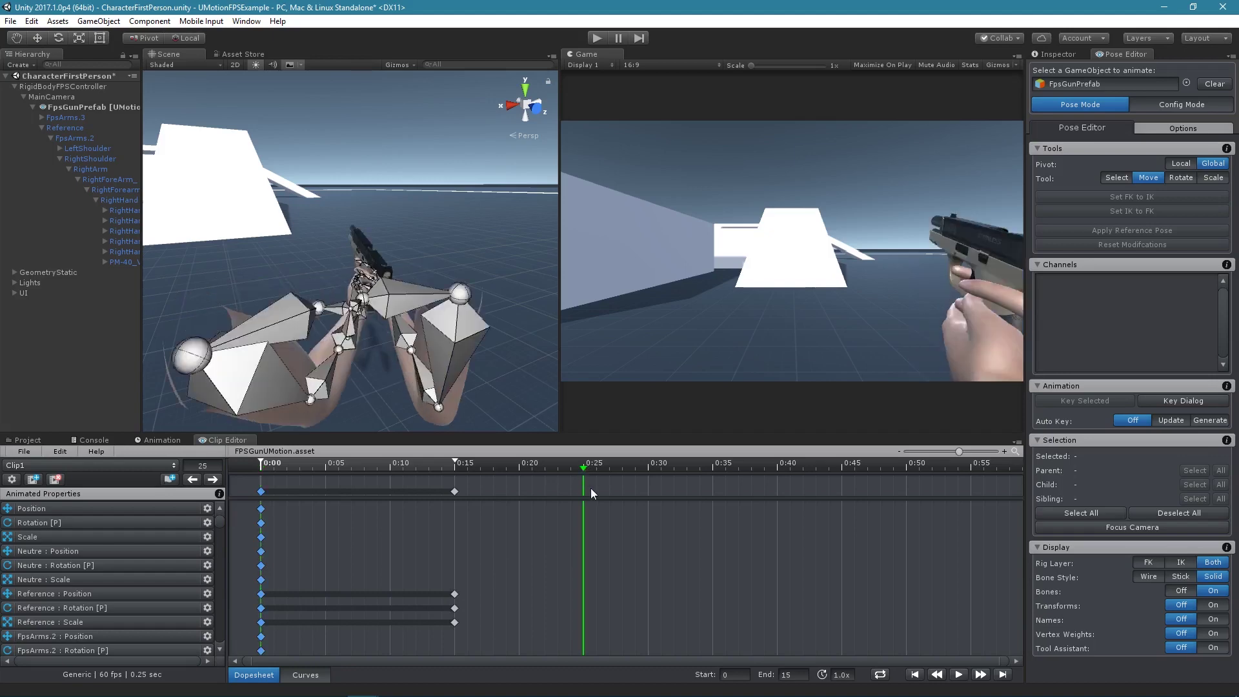
key(ctrl+v)
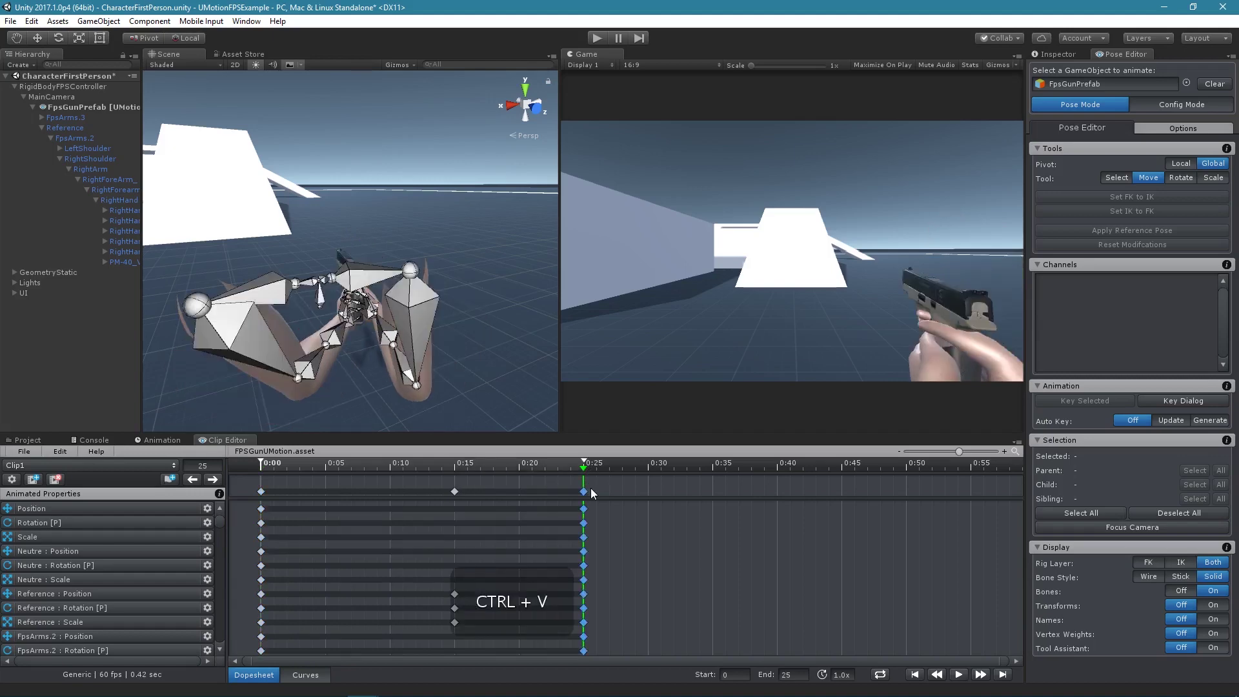
Step: Shift the middle keys to frame 5 and the final keys to frame 13, playing the clip to check the timing
alt+drag(440, 401, 598, 485)
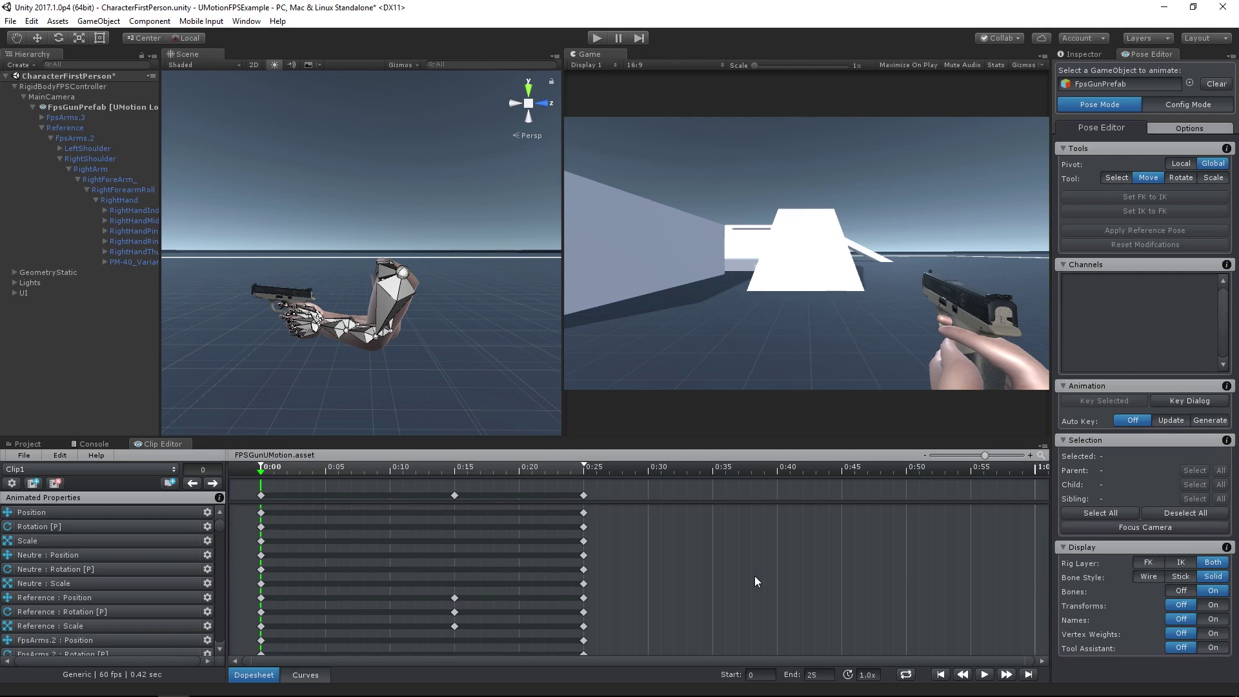
click(984, 674)
drag(456, 495, 329, 494)
drag(582, 496, 431, 493)
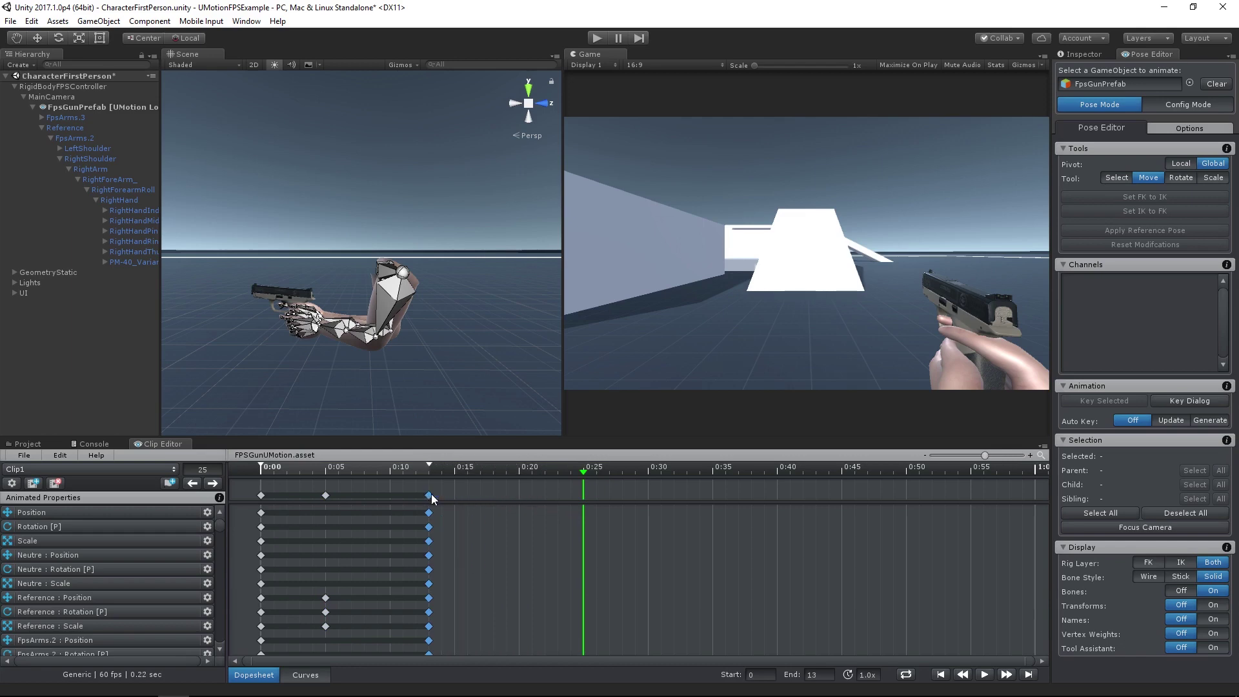
click(984, 674)
click(984, 674)
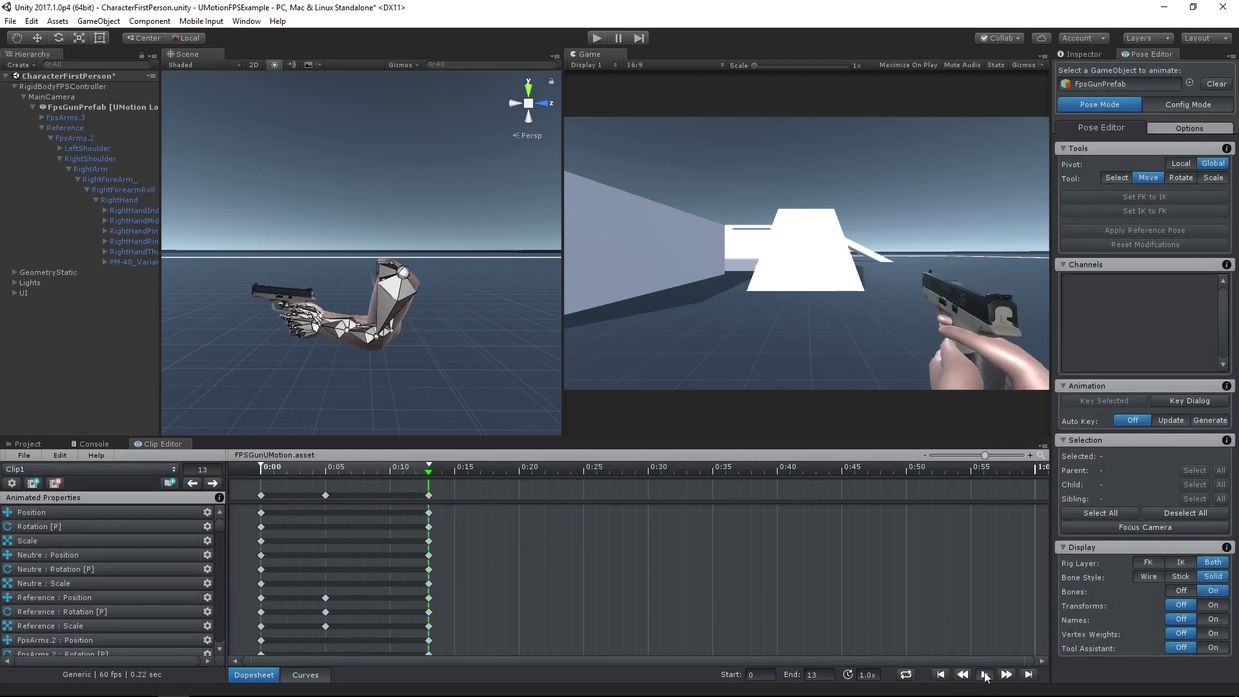
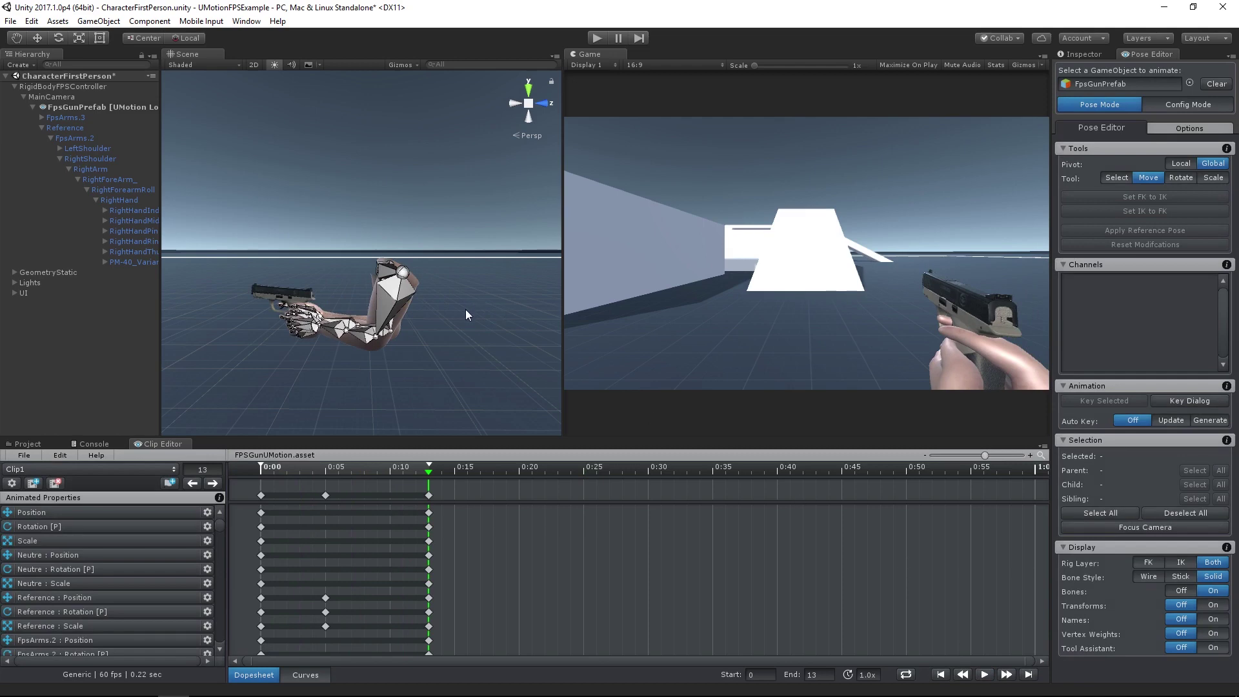
Step: Select the Reference bone's rotation property in the Clip Editor and display its animation curve
alt+drag(466, 315, 271, 258)
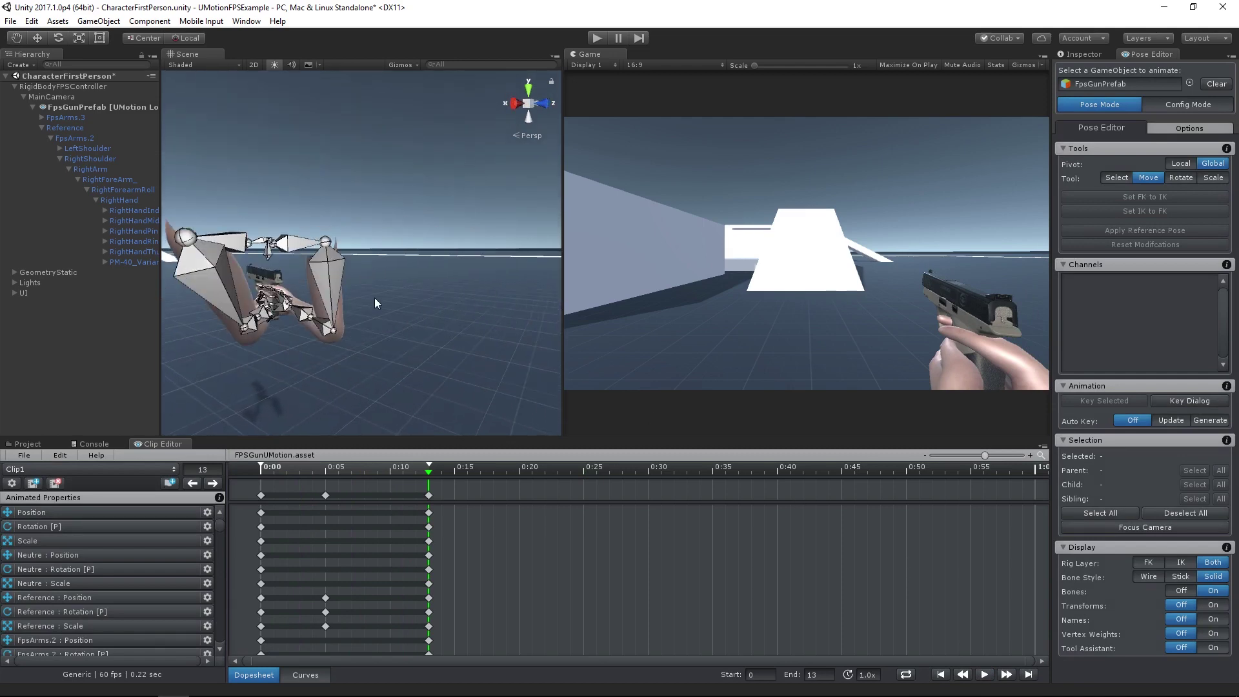
click(268, 254)
right_click(1103, 325)
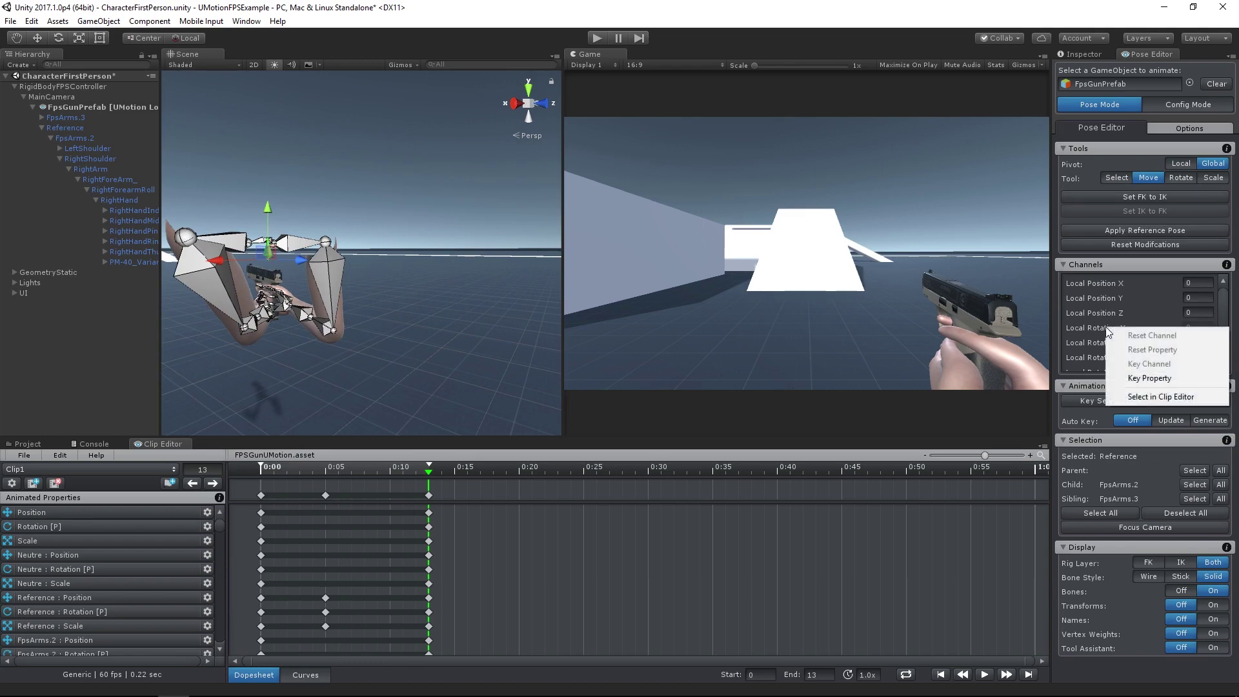
click(1163, 397)
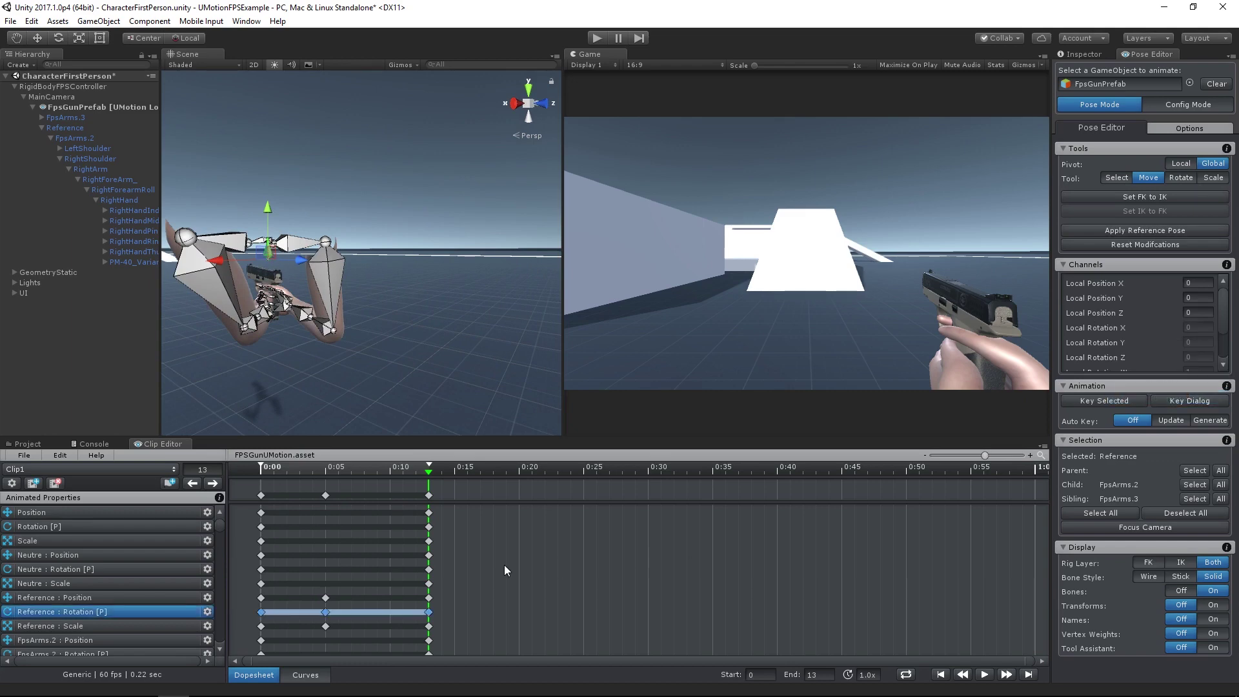
click(315, 676)
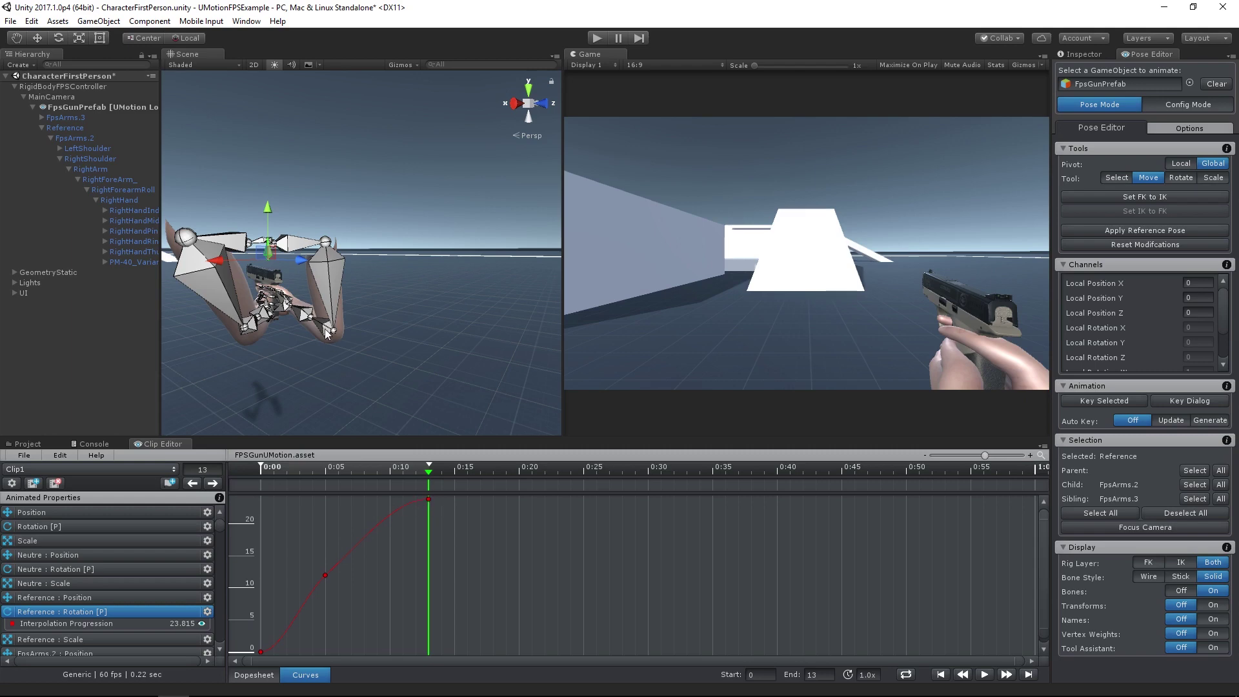
Step: View the arms from the side and play the clip at 0.1x speed to examine the recoil motion
alt+drag(328, 334, 365, 335)
middle_drag(366, 334, 372, 333)
mouse_move(373, 332)
alt+mouse_down()
mouse_move(387, 333)
mouse_move(371, 334)
alt+mouse_up()
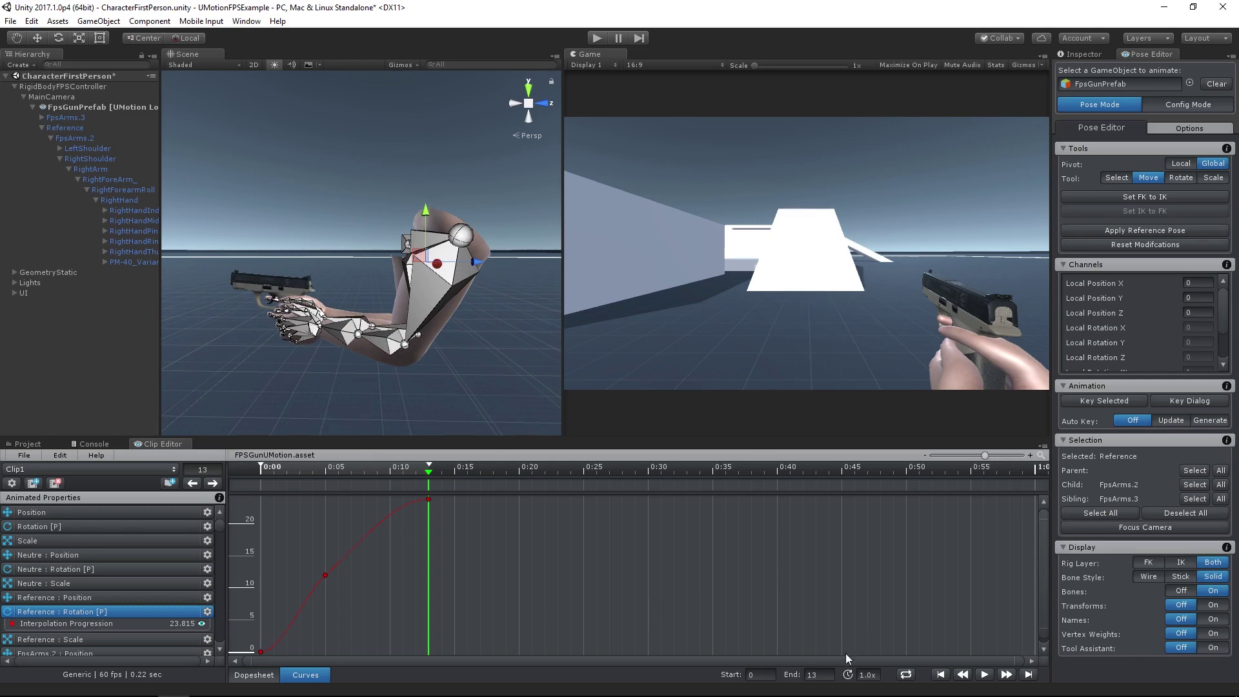
drag(865, 674, 777, 675)
click(985, 674)
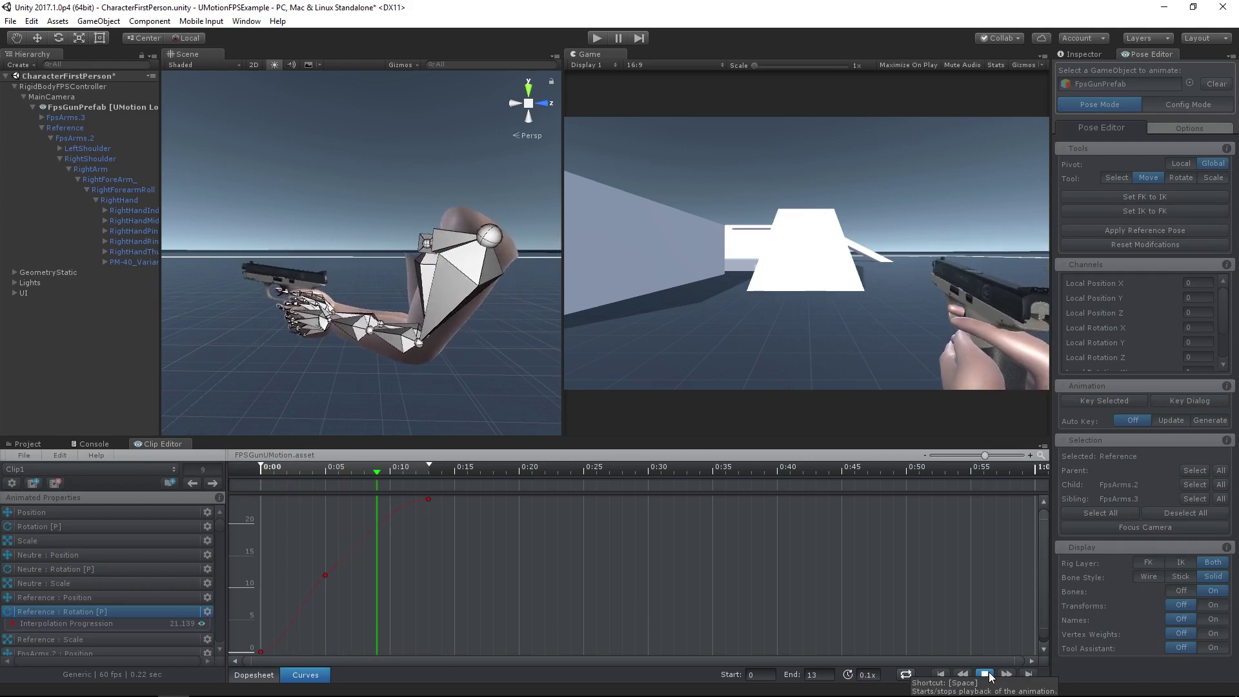
click(986, 674)
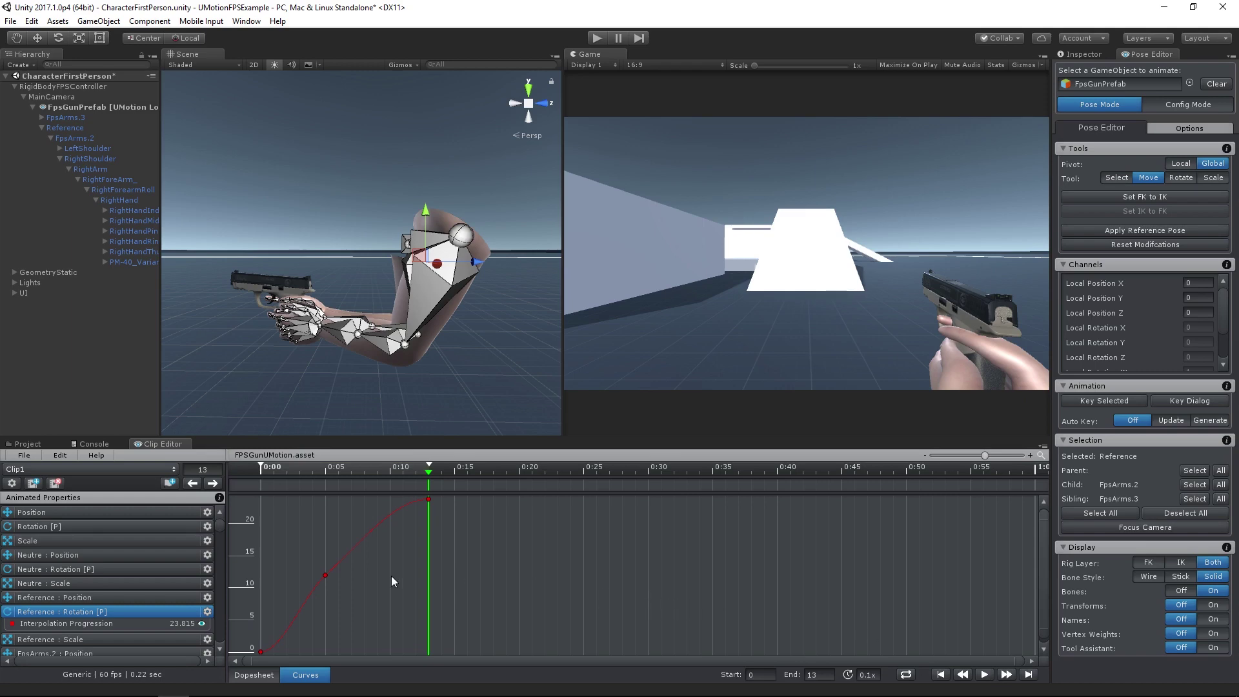
Step: Flatten both tangents of the Reference rotation key at frame 5 and replay the clip in slow motion
right_click(325, 576)
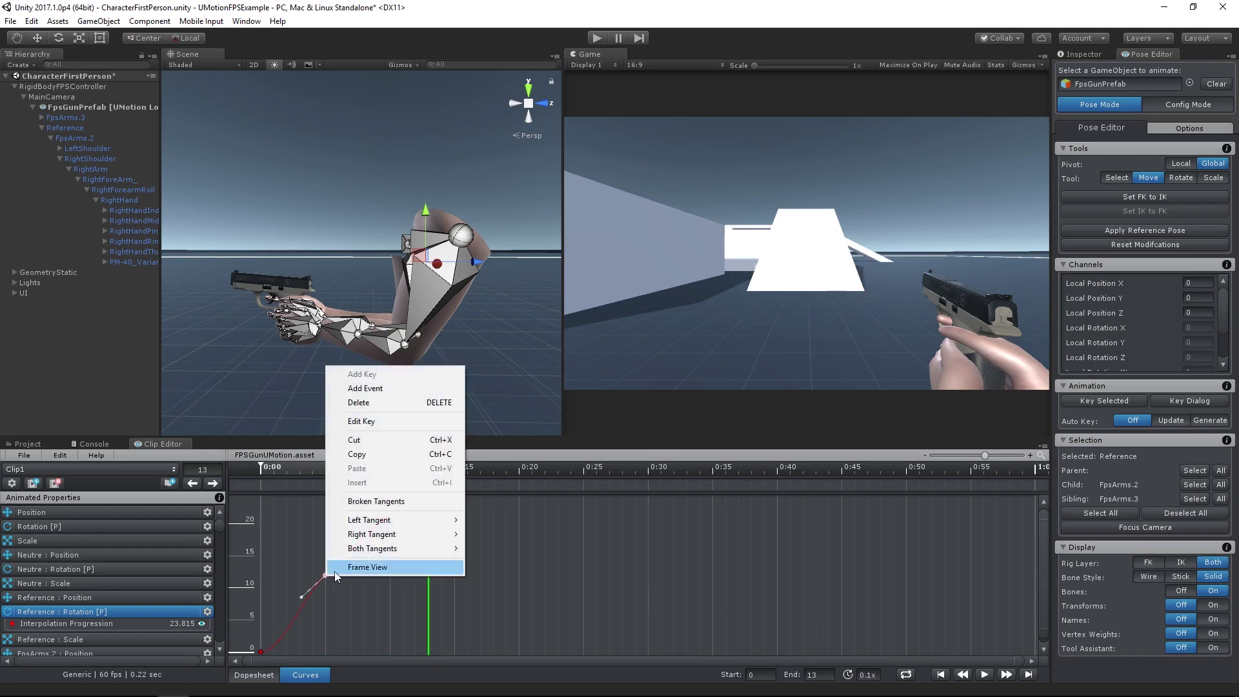
mouse_move(419, 551)
click(524, 590)
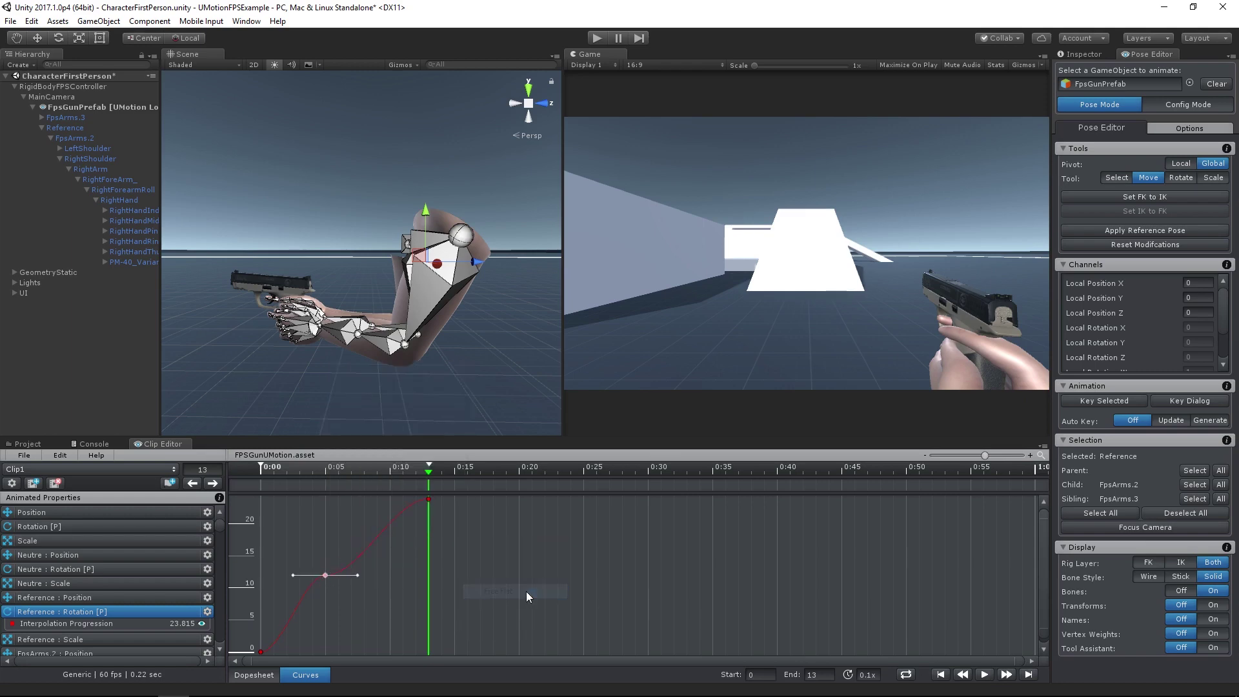
click(985, 675)
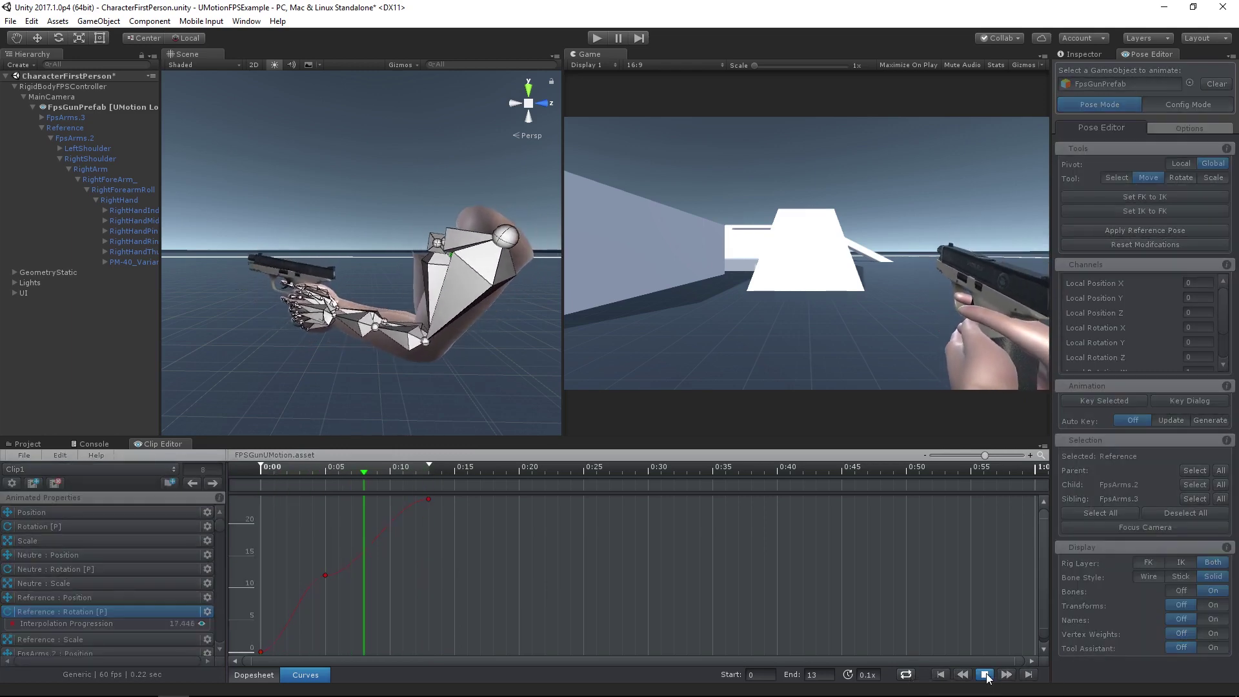
Step: Set the clip's playback speed to 1.0x
click(868, 675)
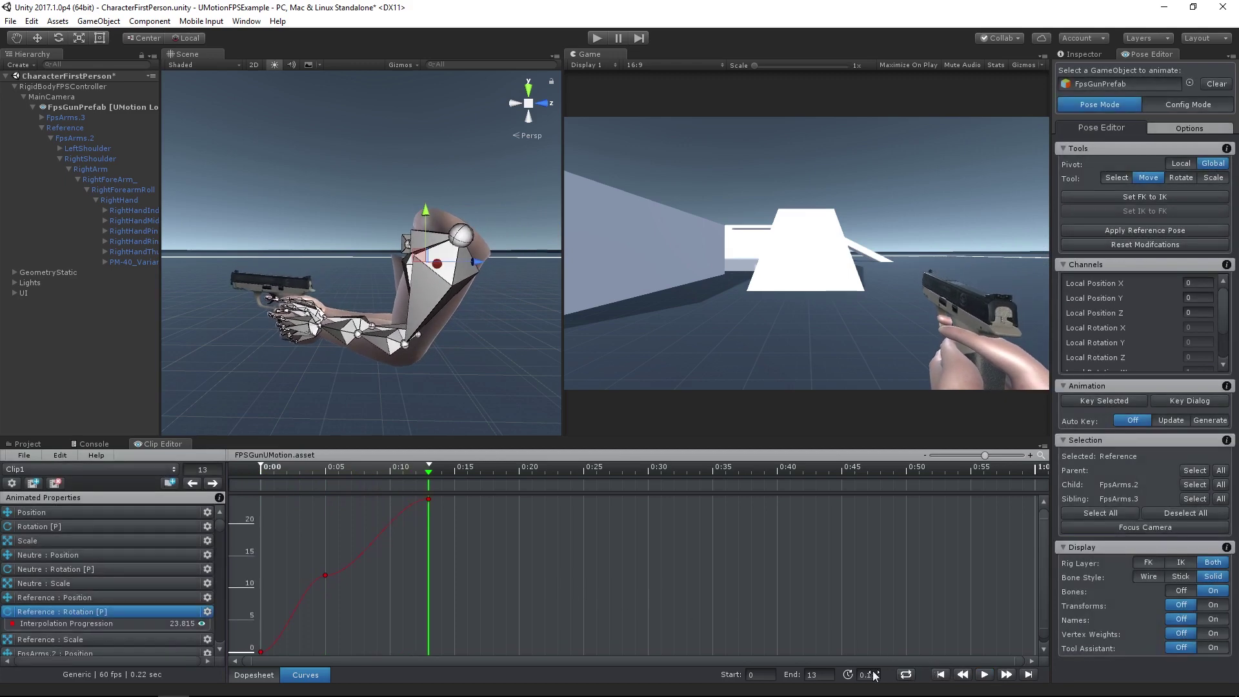
text(0.9)
text(1.0x)
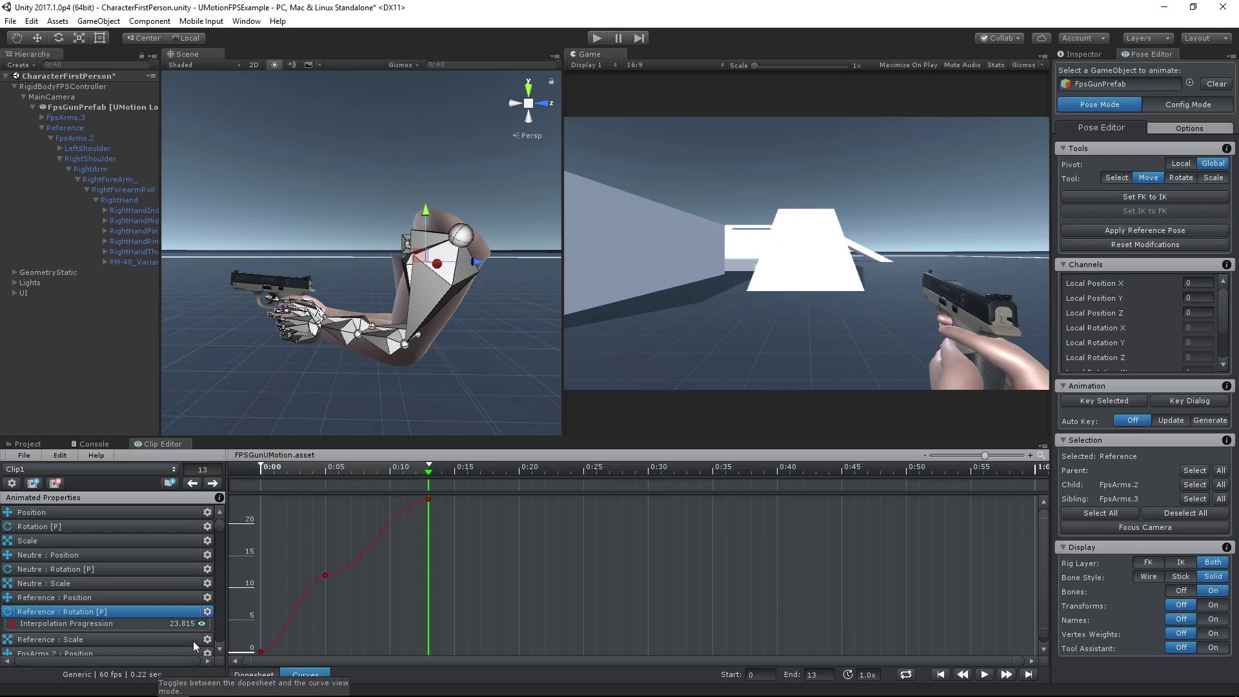
Step: Examine the Reference bone's position curves, then return to the Dopesheet view
click(179, 597)
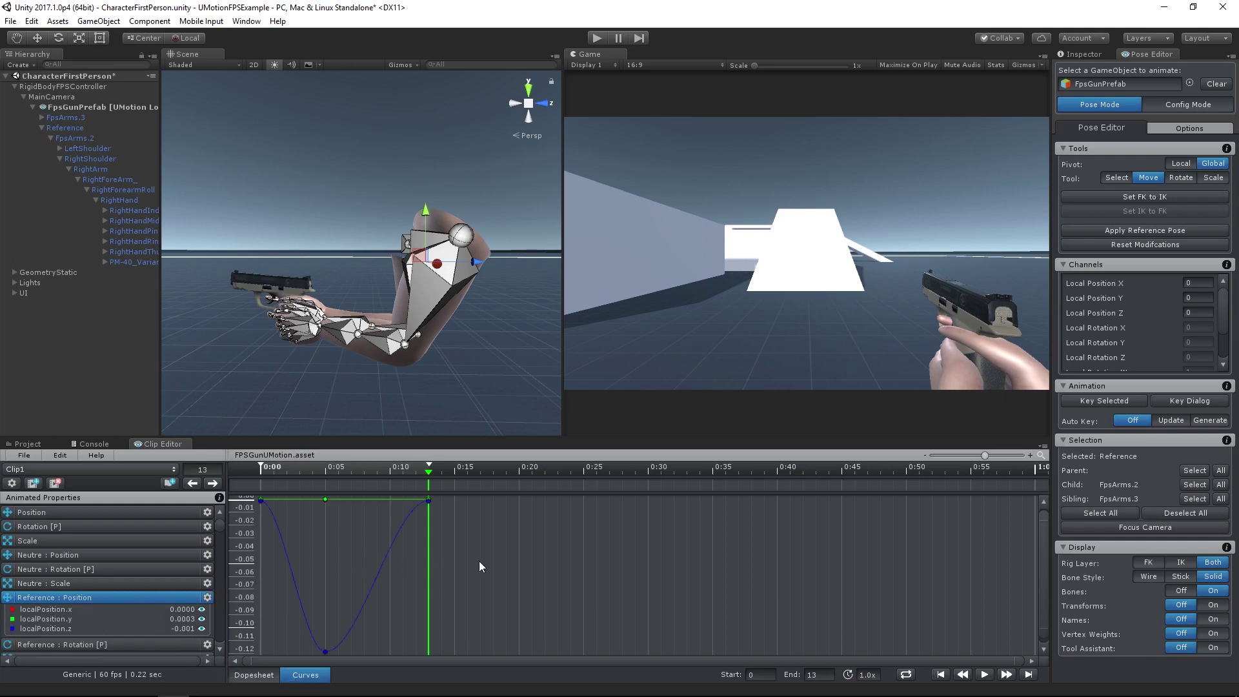
scroll(323, 550, down, 1)
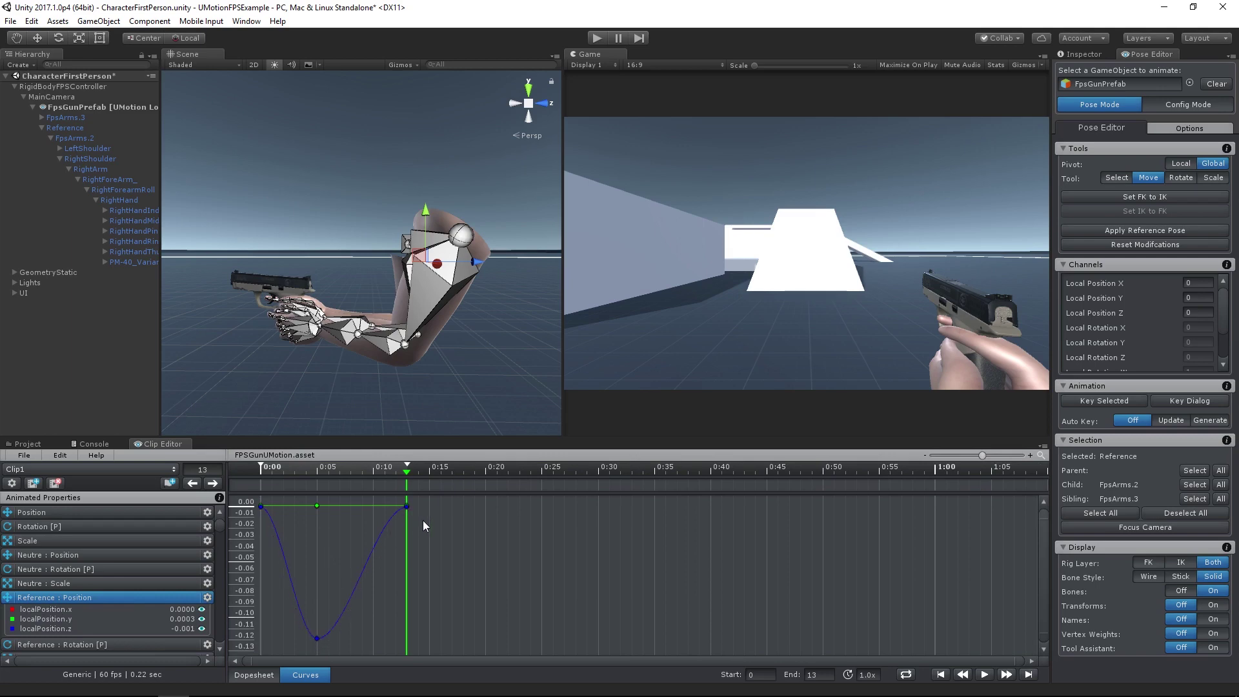
click(260, 675)
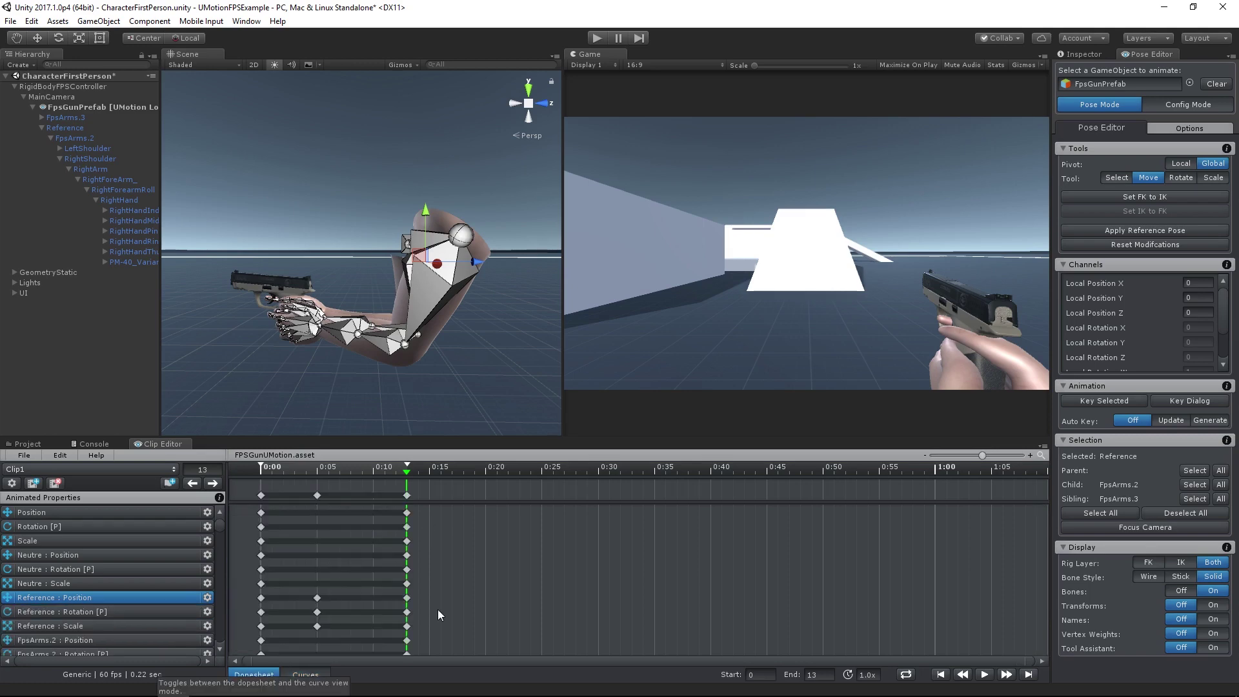
Step: Examine the position curves of the PM-40_Top bone, deselect the Reference bone and return to the Dopesheet view
drag(221, 529, 217, 597)
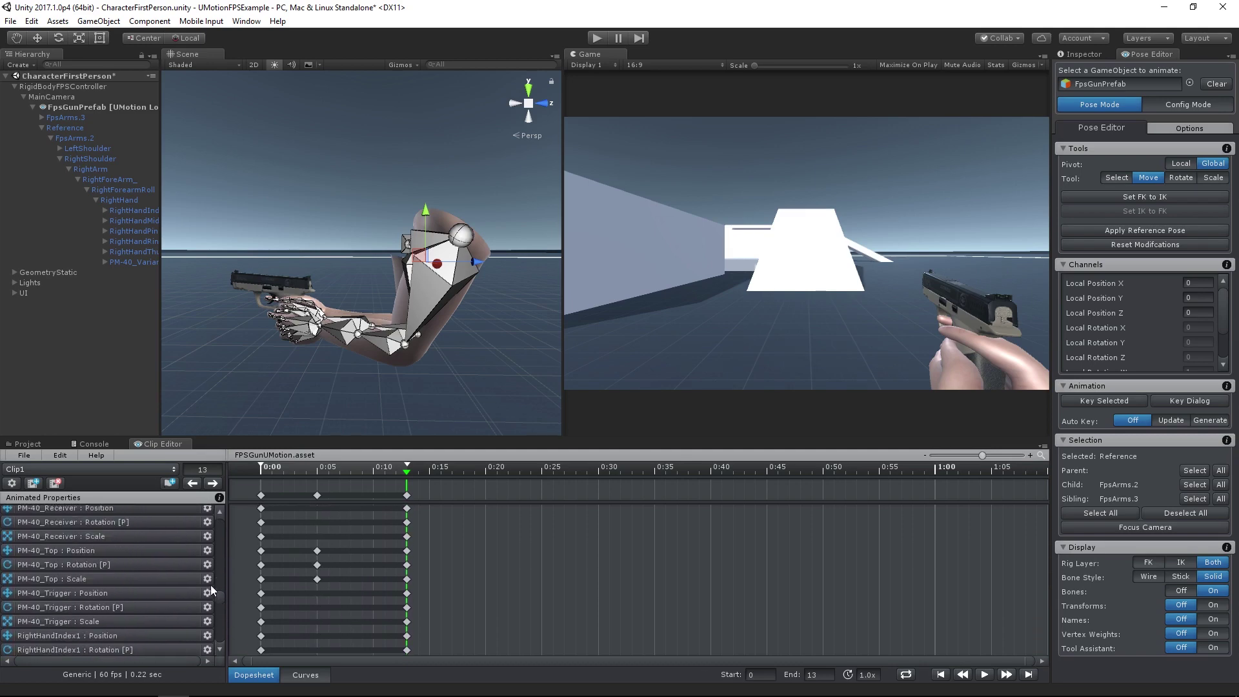
click(133, 549)
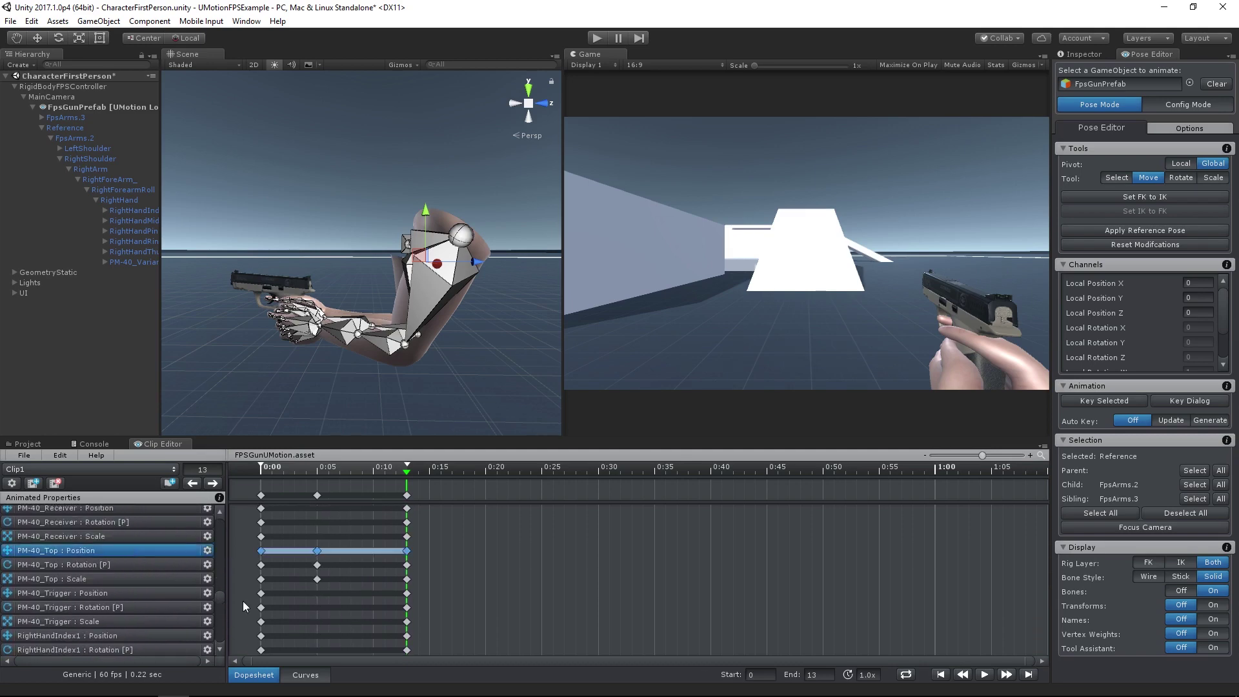
click(302, 678)
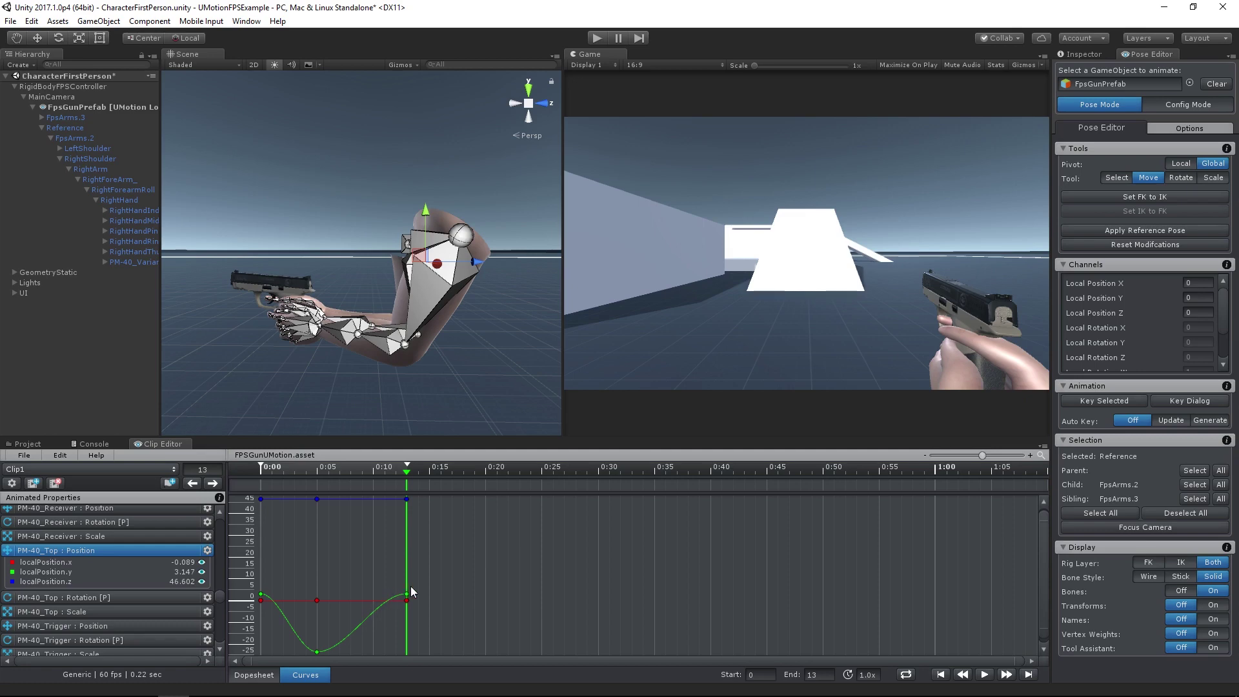
click(449, 526)
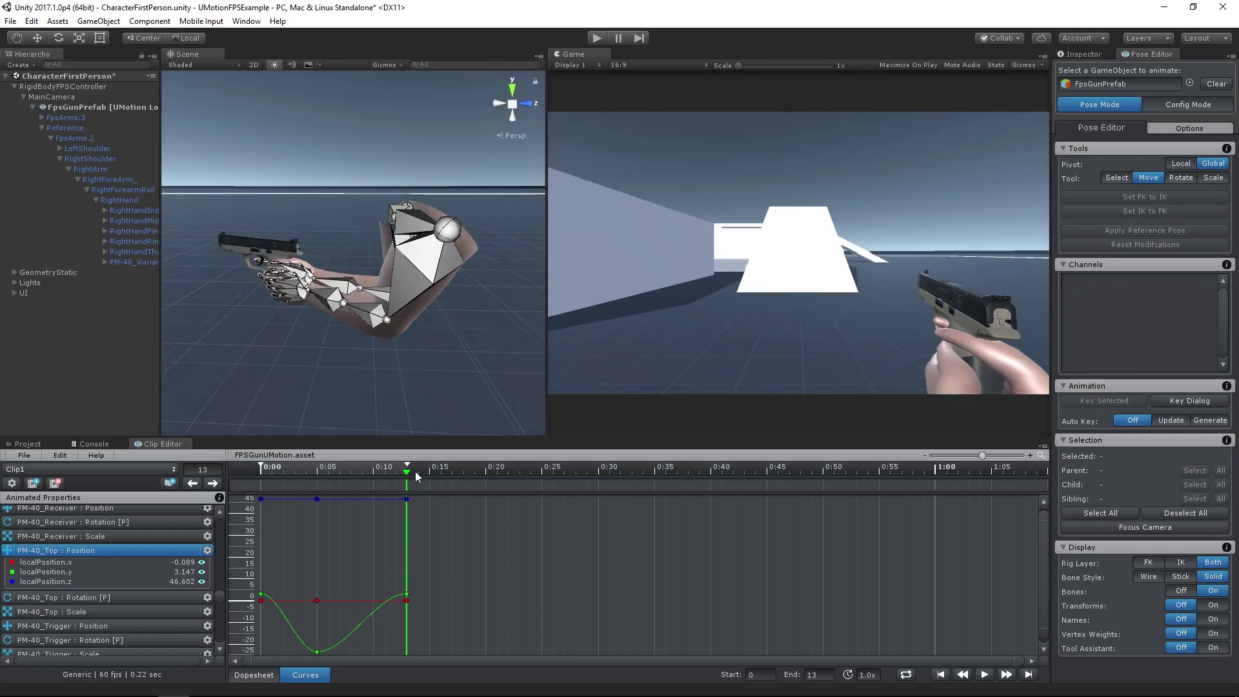
click(253, 674)
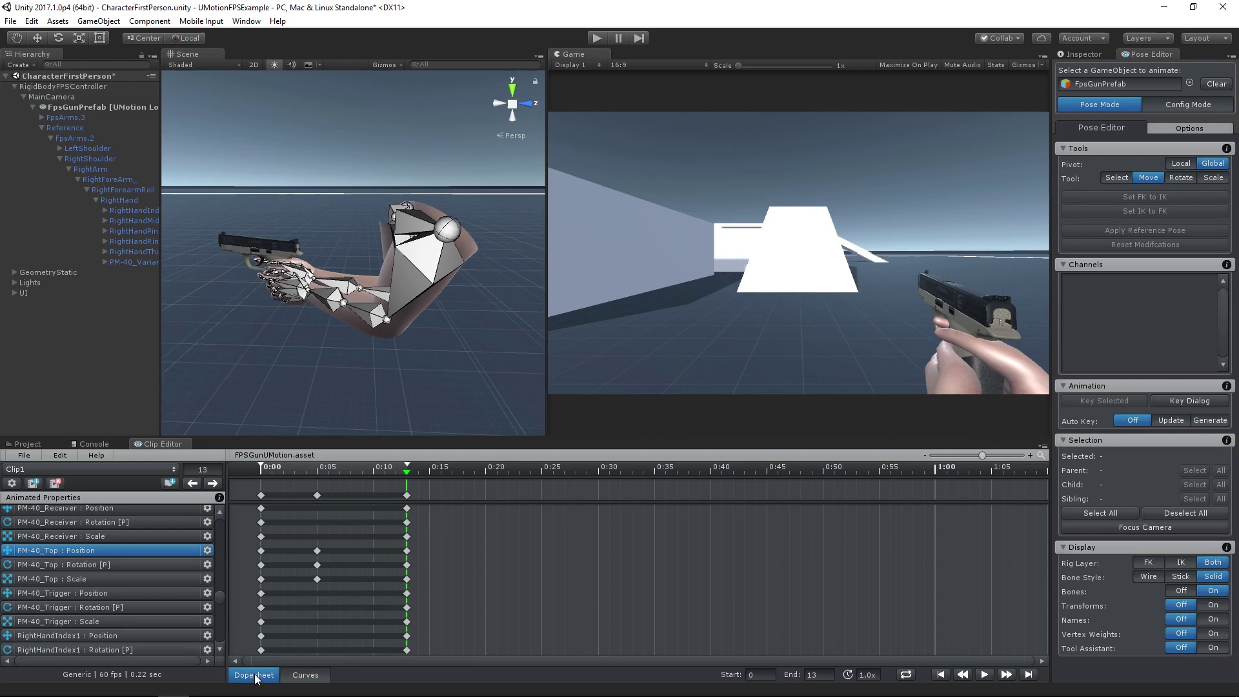
click(507, 570)
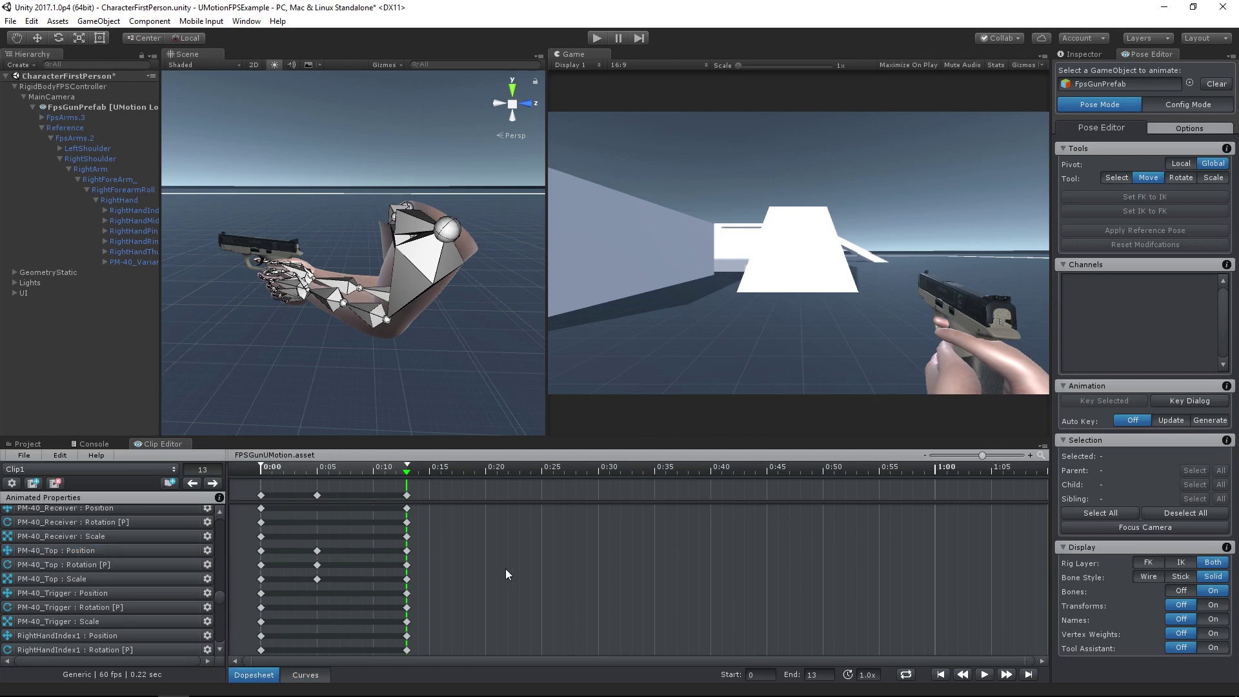
Step: Rename the current clip as Fire in the clip settings
click(12, 483)
click(648, 307)
click(634, 332)
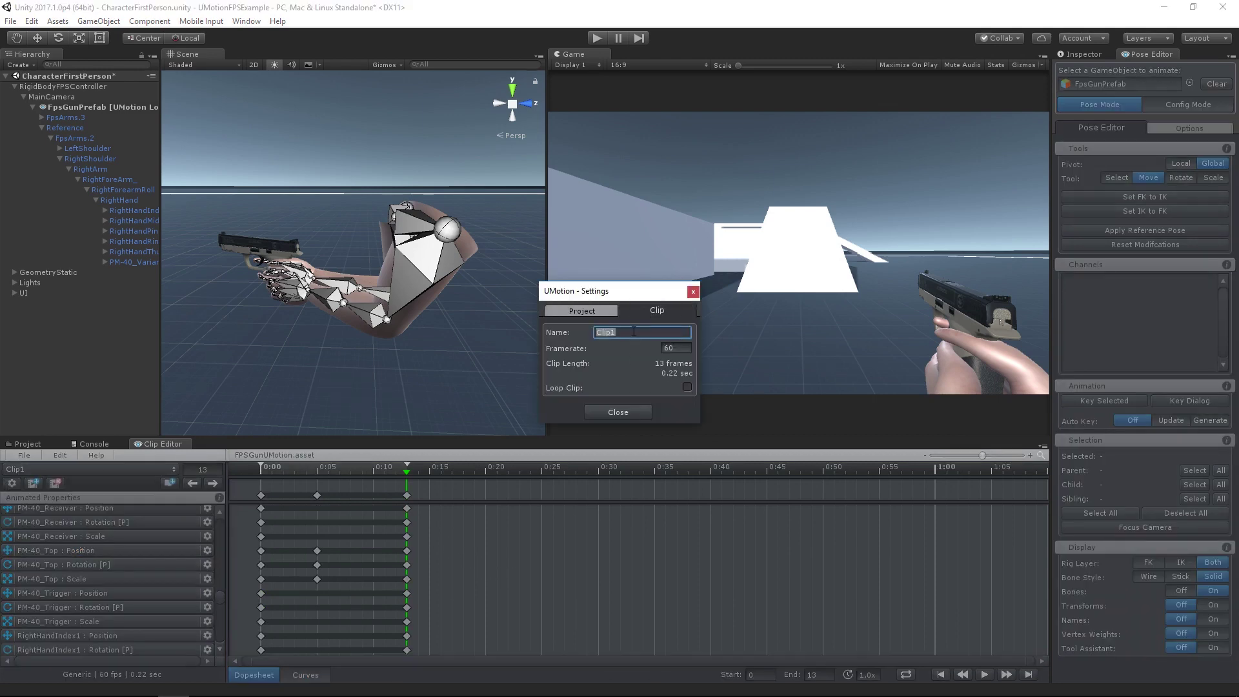
text(Fire)
key(Return)
Step: Set the project's export directory to the ExportedAnimations folder under FirstPersonGun and close the settings
click(599, 308)
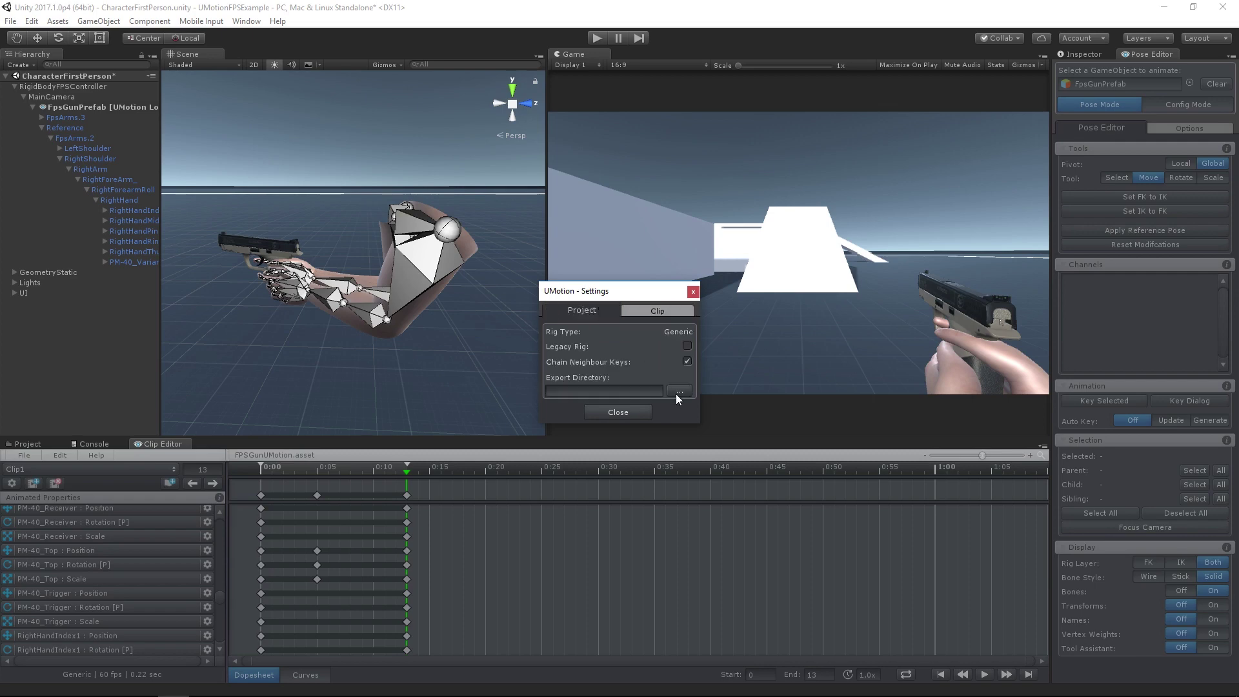
click(679, 389)
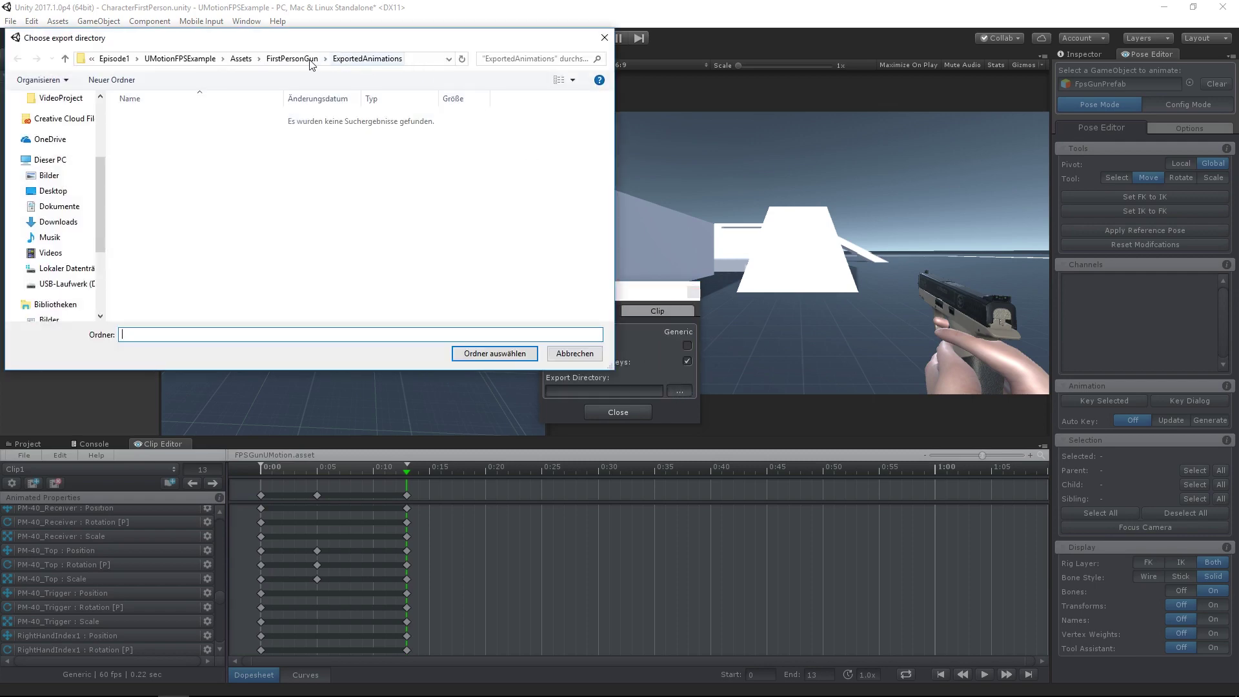
click(292, 59)
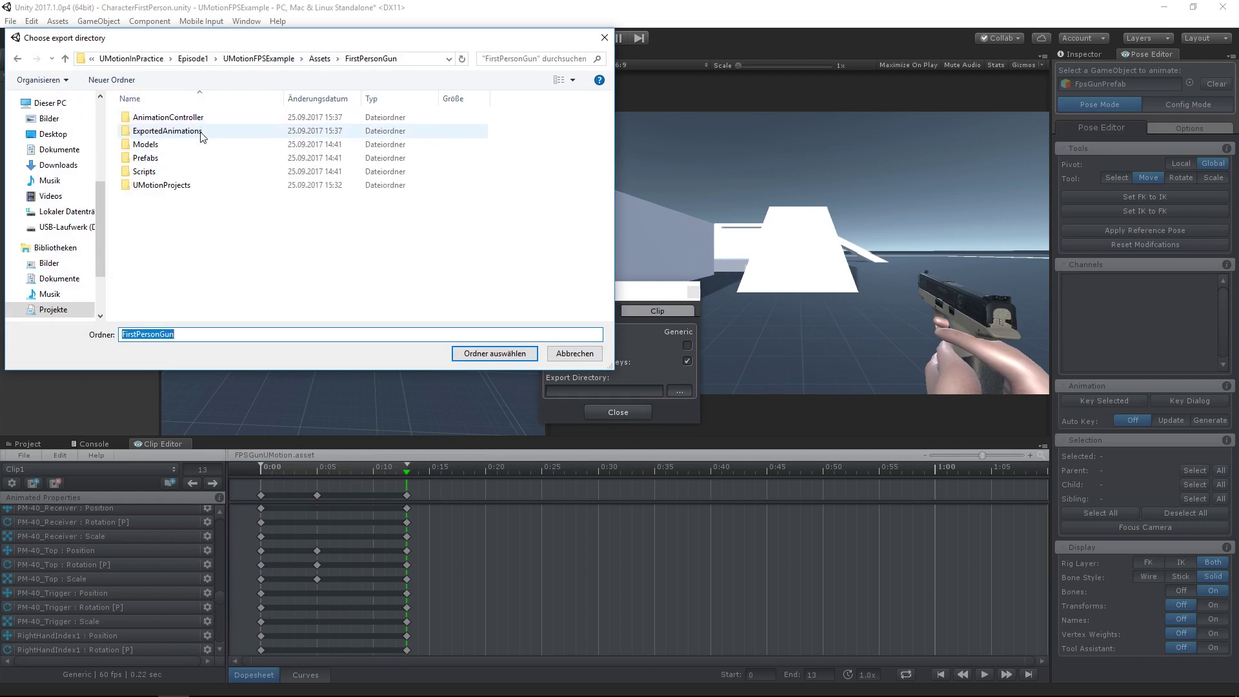
double_click(167, 131)
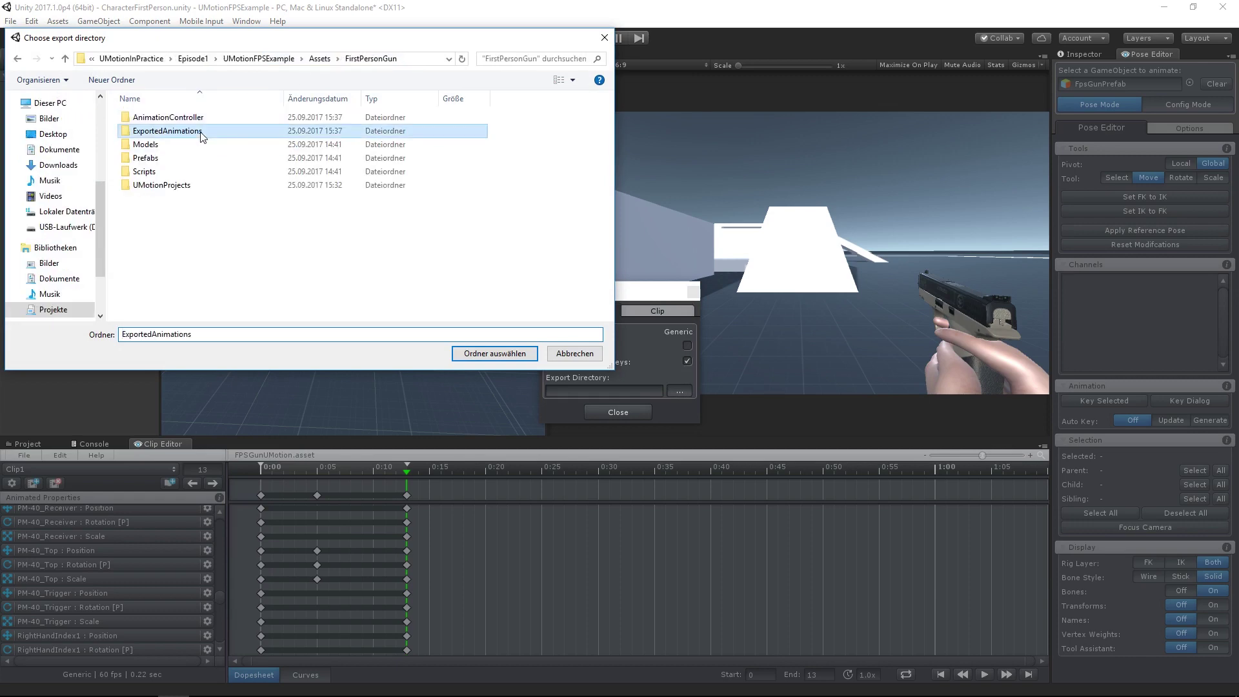
click(495, 354)
click(619, 413)
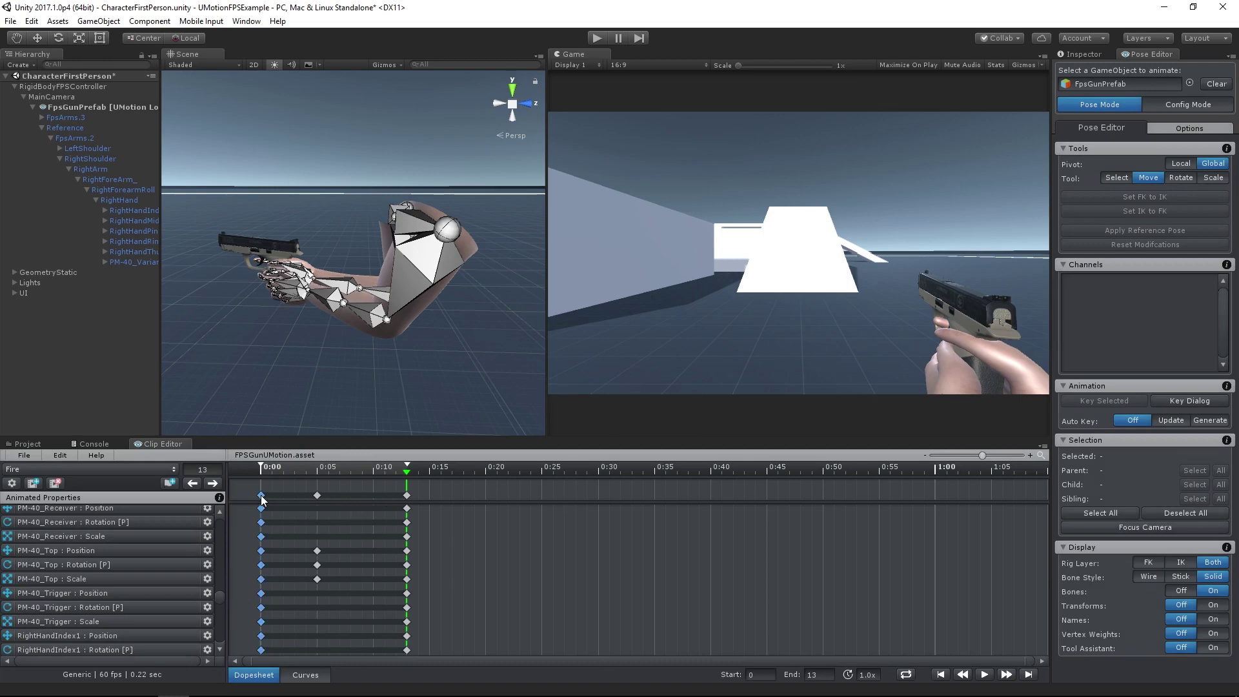
Step: Copy all keys at frame 0 of the Fire clip and create a new clip named Idle
key(ctrl+c)
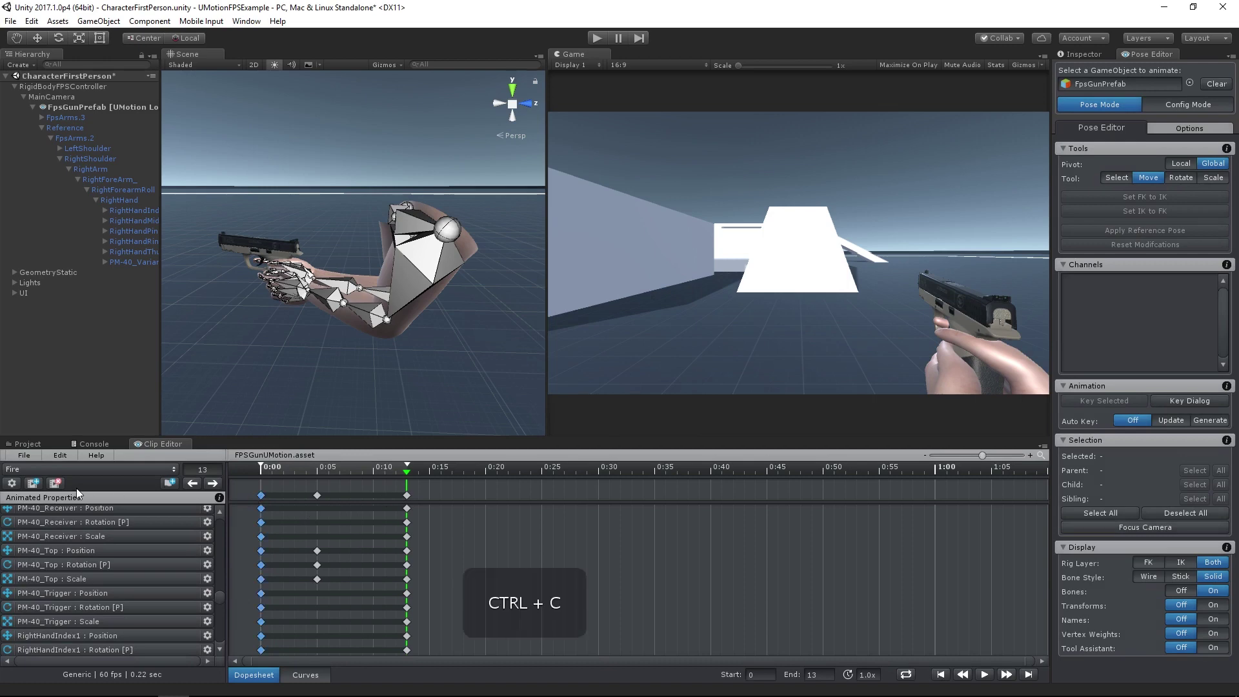
click(31, 484)
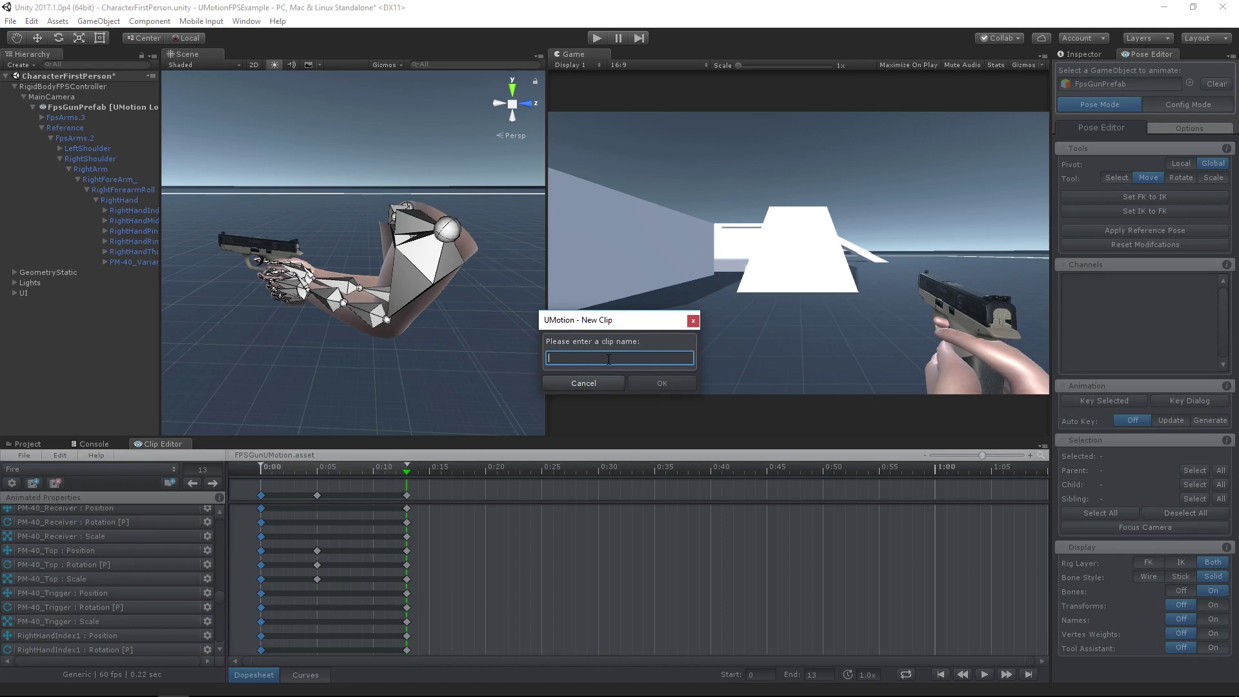
text(Idle)
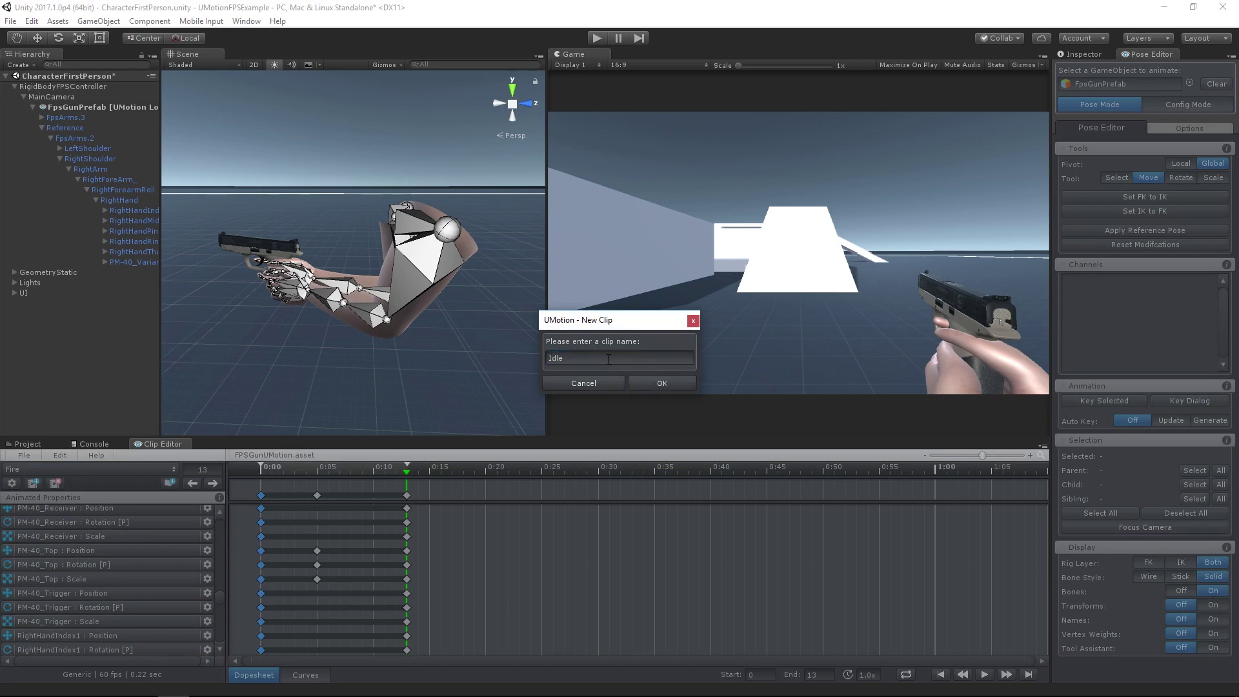
key(Return)
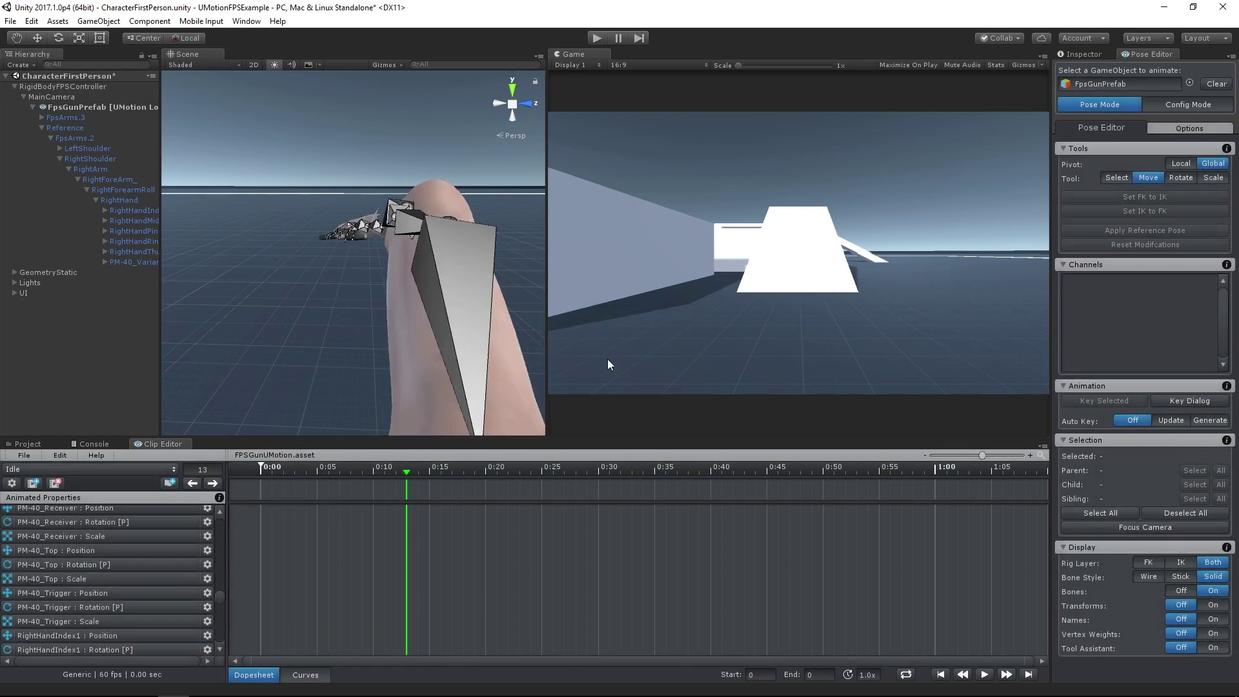
Step: Paste the copied keys into the Idle clip at frames 0 and 15, and play the clip to check it
click(261, 474)
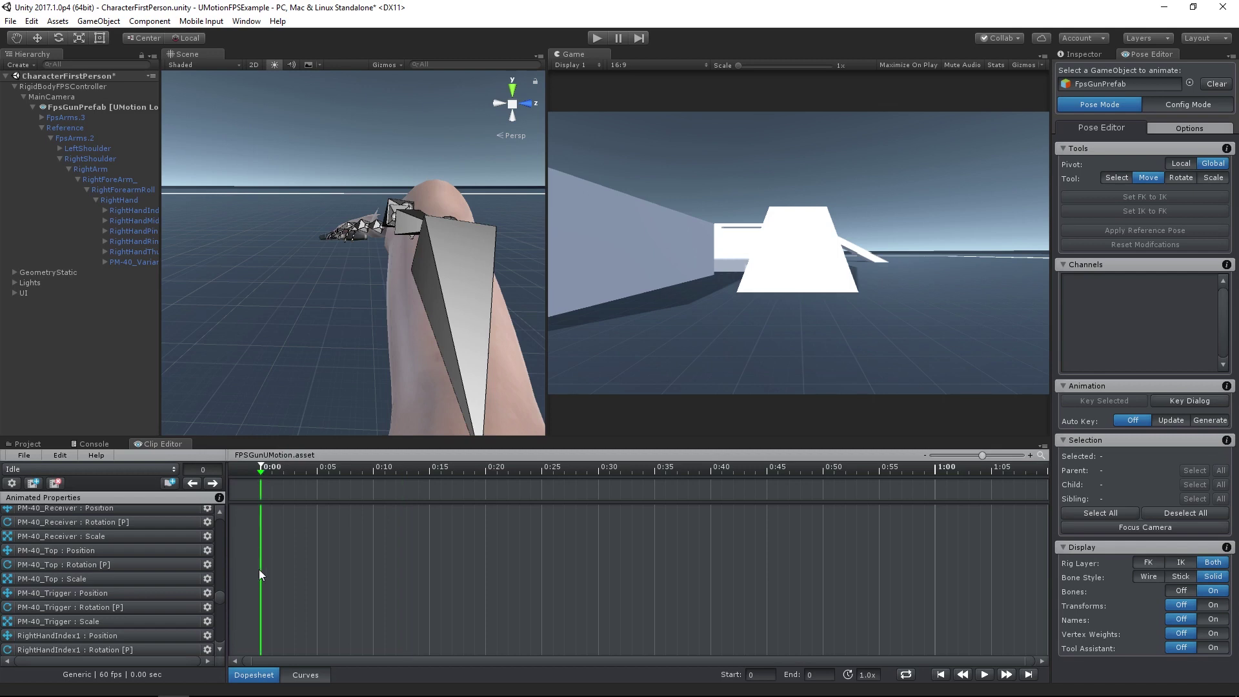
key(ctrl+v)
click(429, 473)
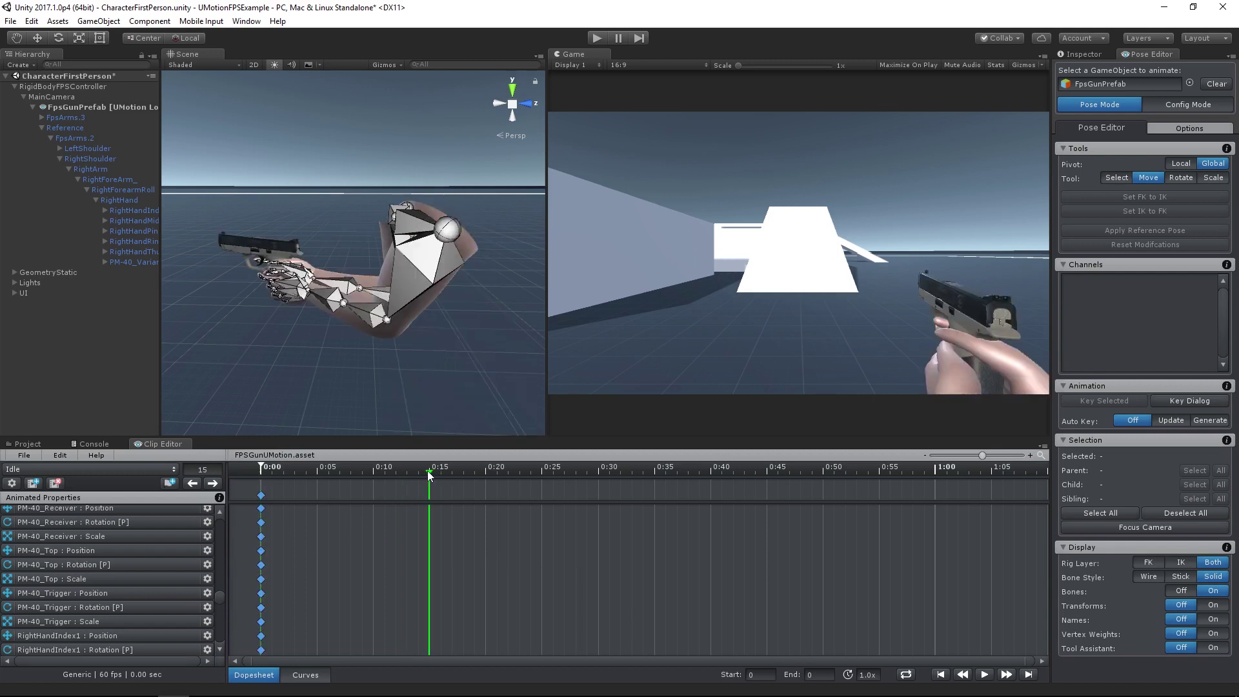
key(ctrl+v)
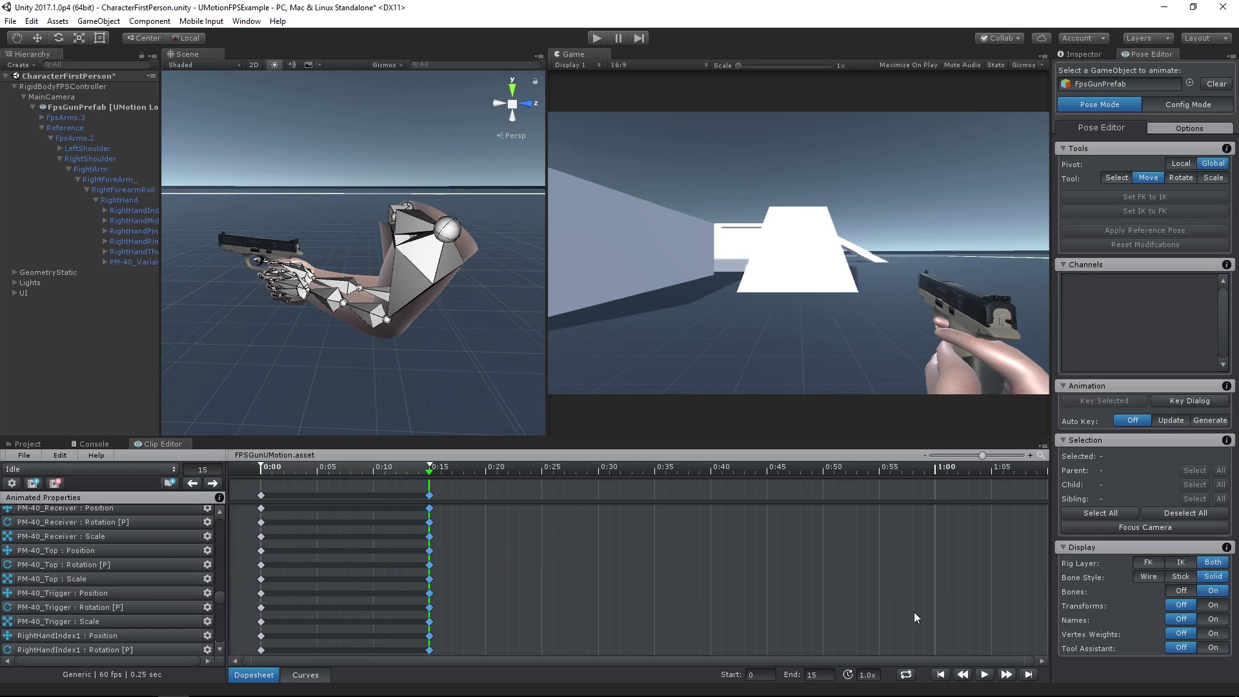
click(984, 675)
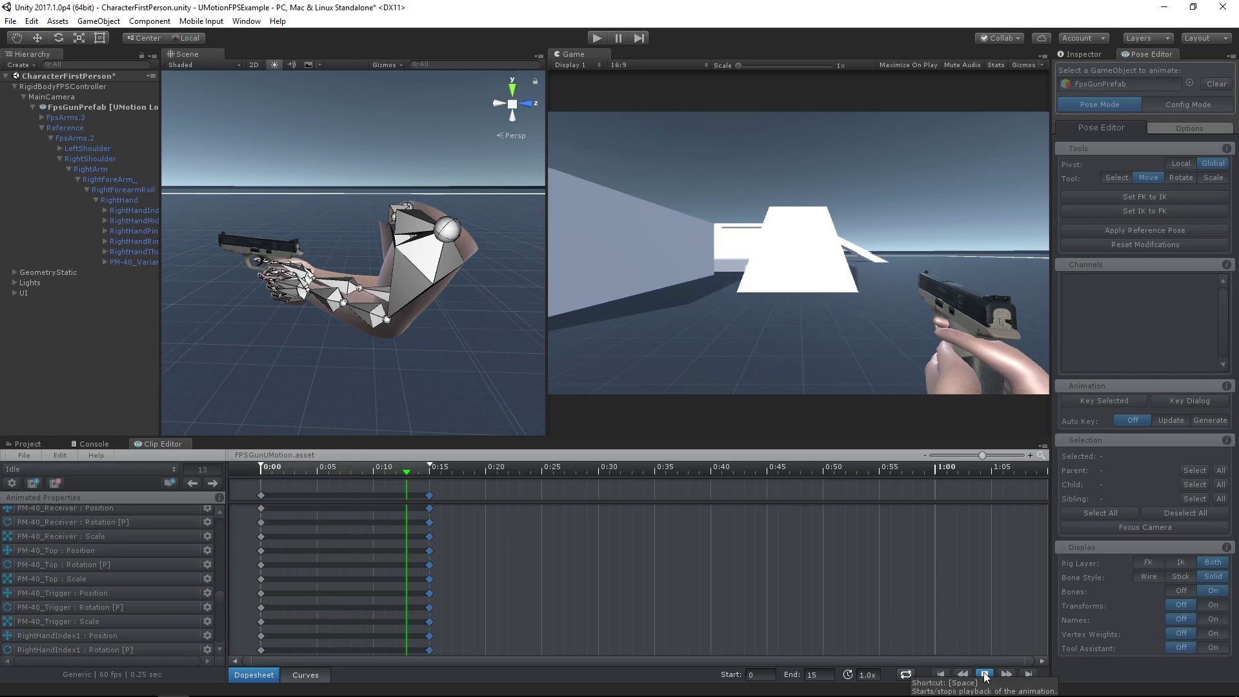
click(984, 674)
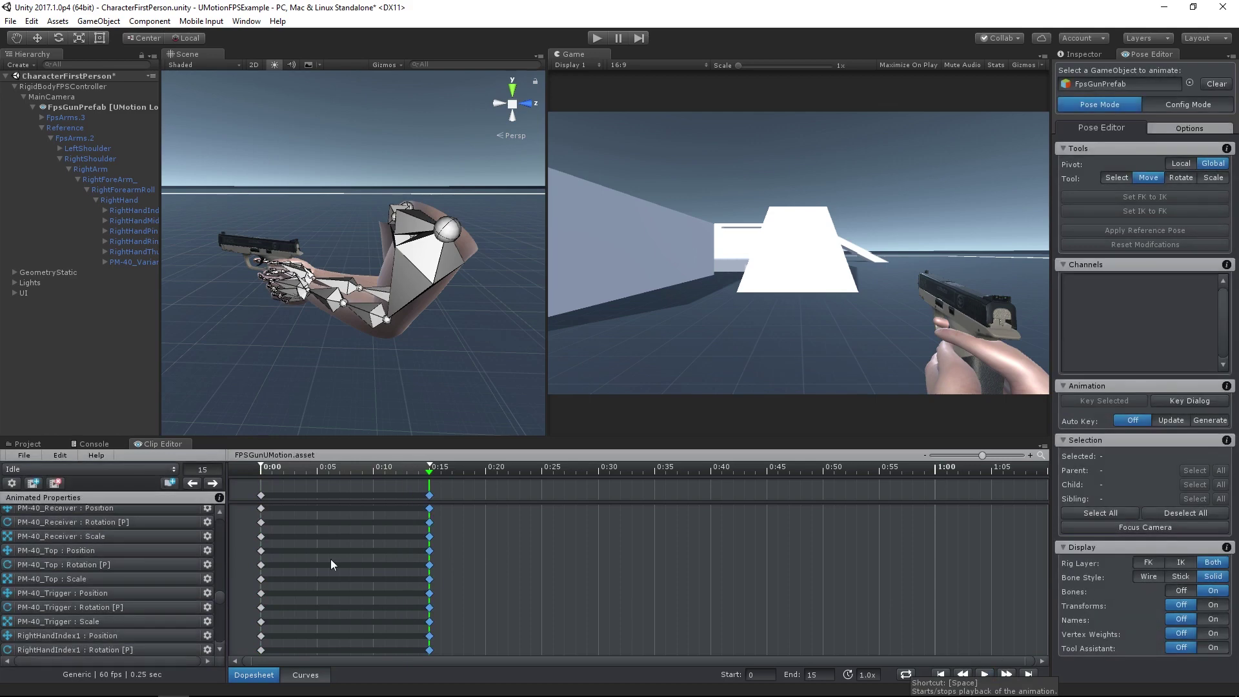
Step: Enable Loop Clip for the Idle clip in its clip settings
click(11, 484)
click(636, 311)
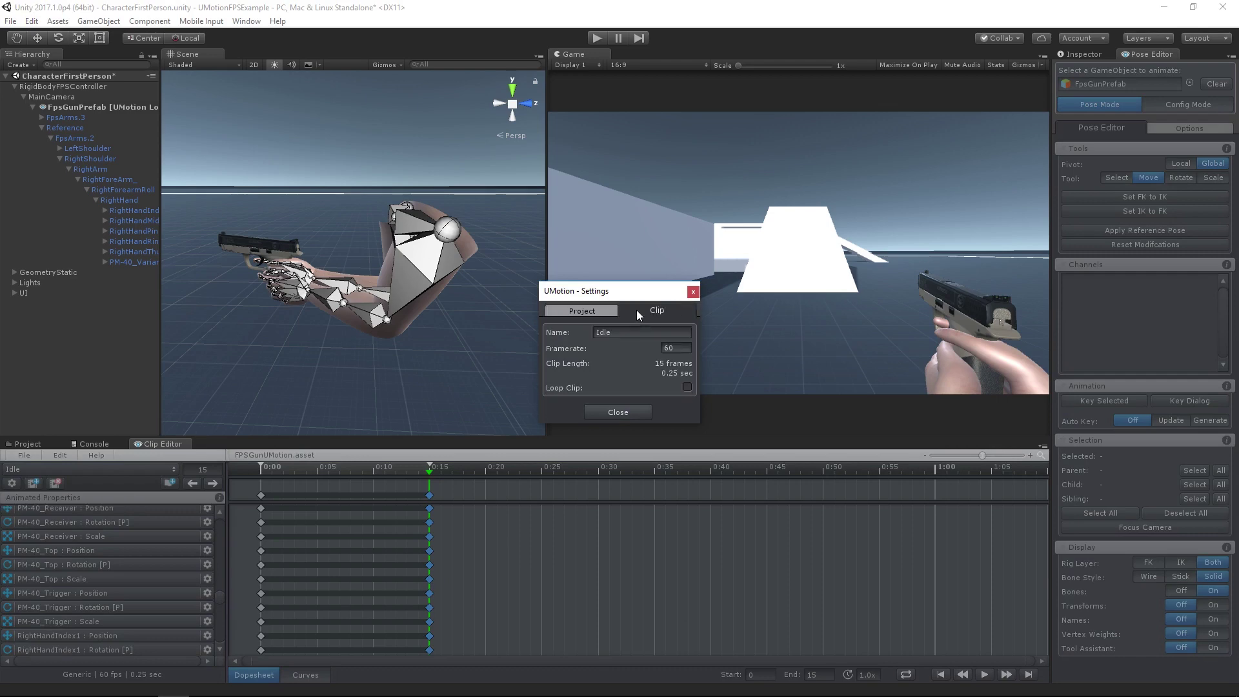
click(625, 411)
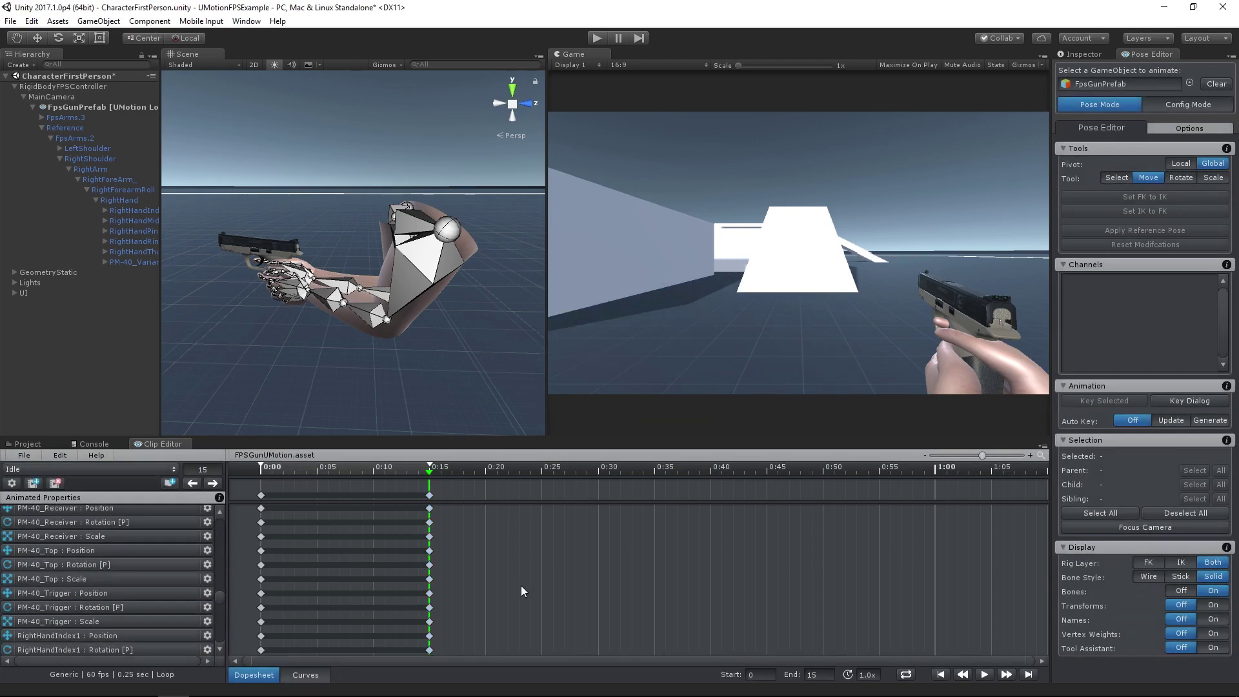
Step: Export all clips of the project and clear FpsGunPrefab from the Pose Editor
click(25, 455)
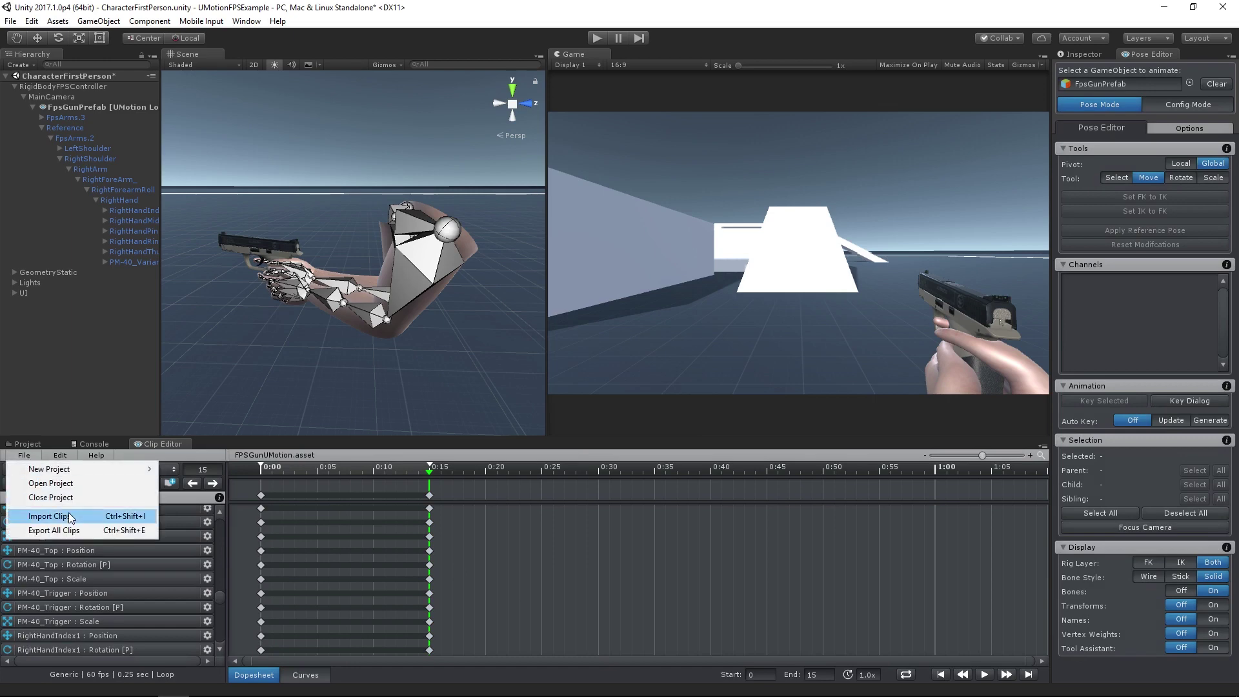
click(82, 528)
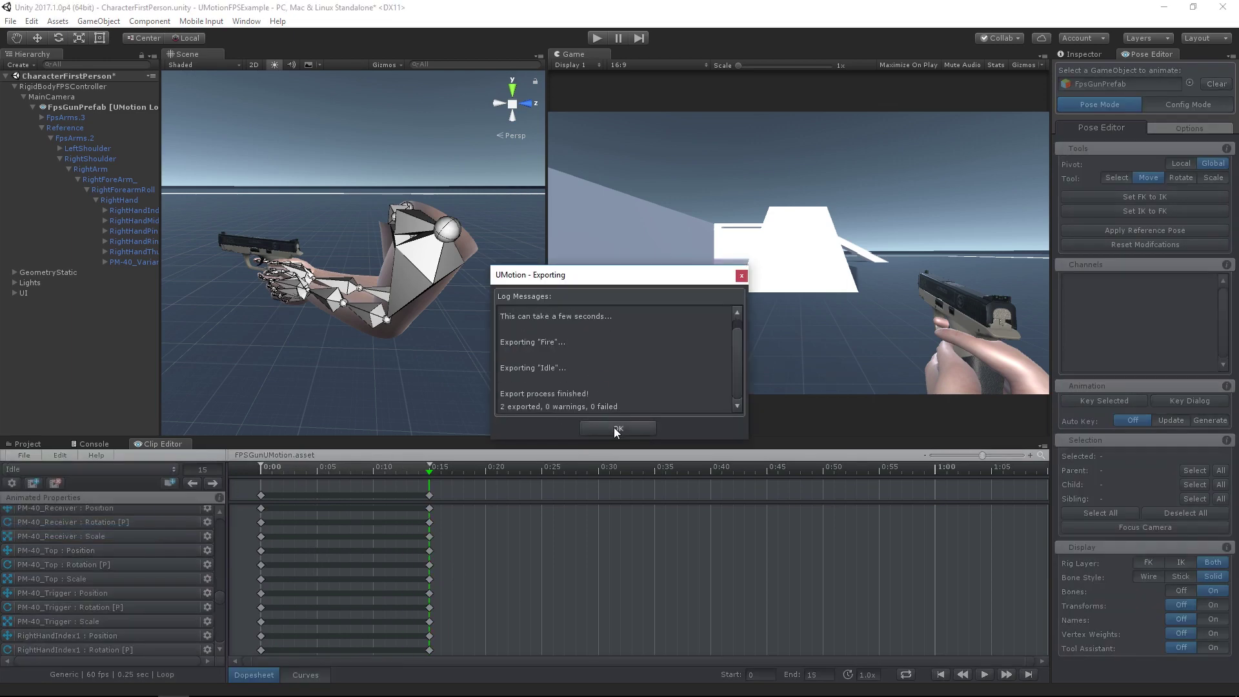
click(615, 428)
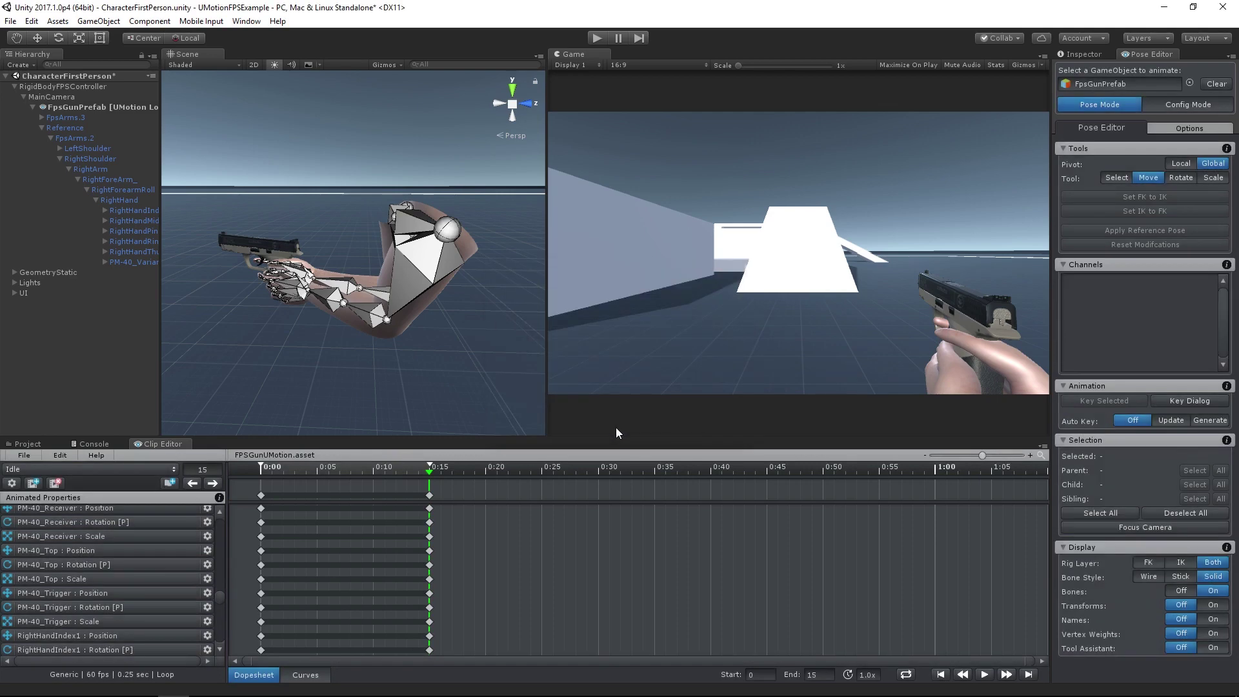
click(1216, 84)
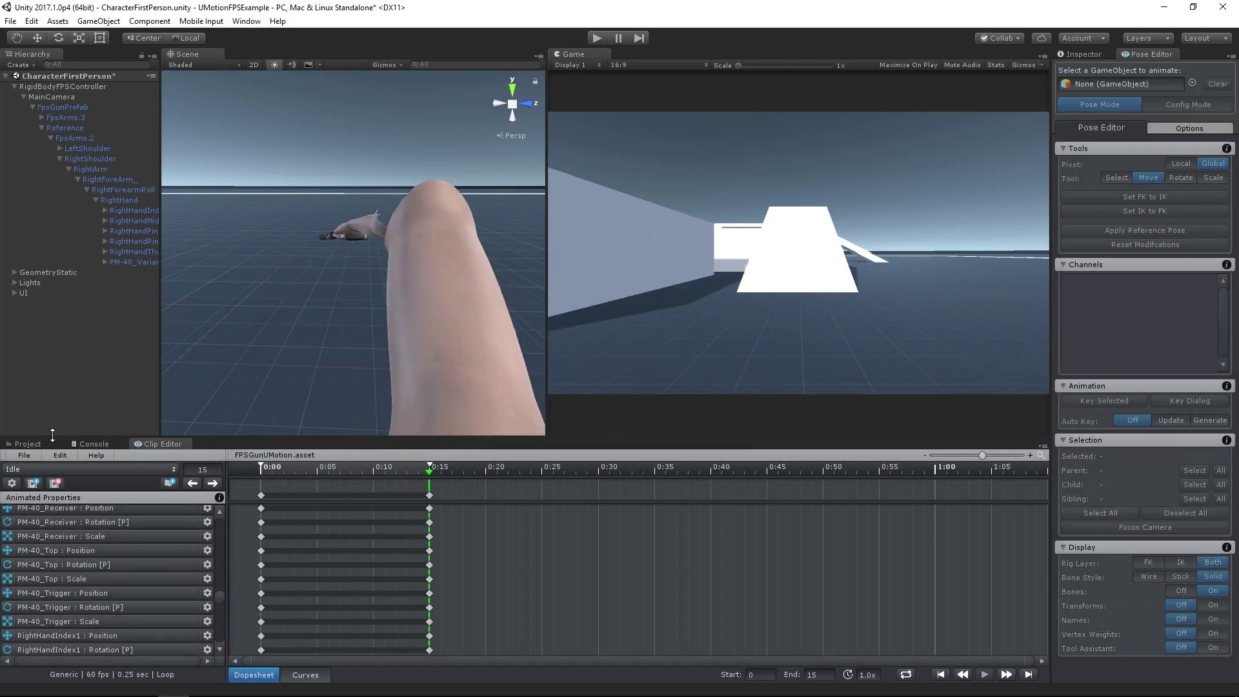
Step: Show the project's Scripts folder and select the FireOnMouseClick script
click(29, 444)
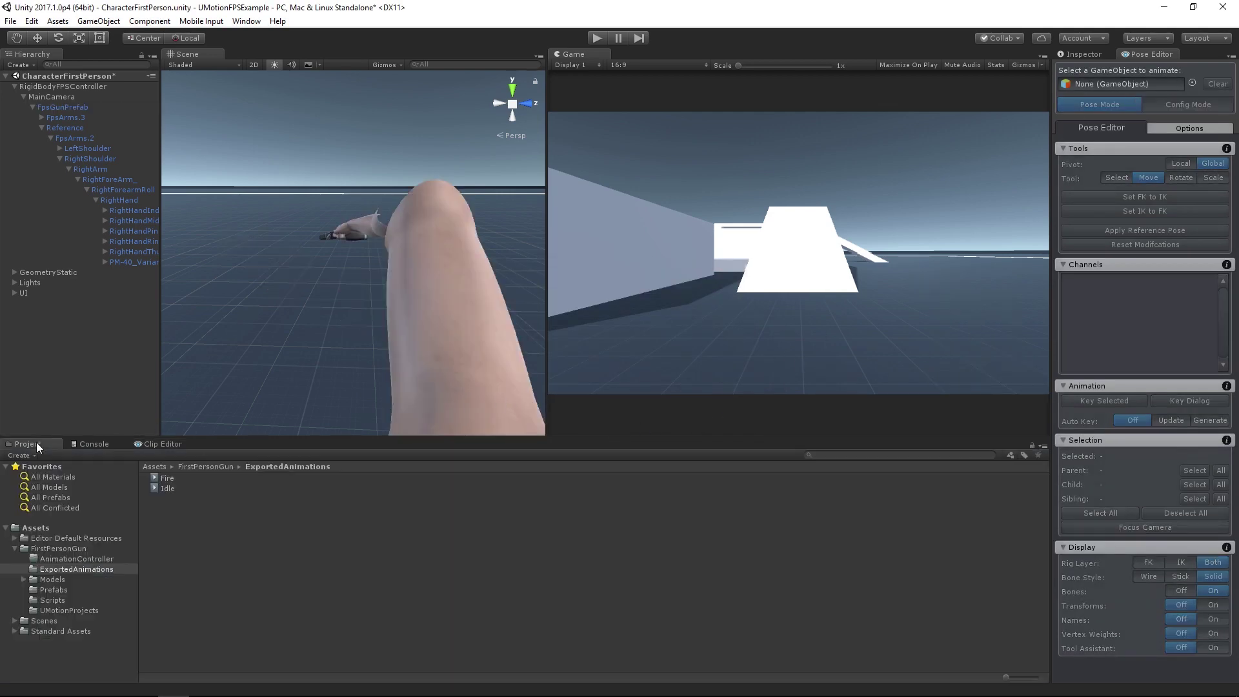
click(56, 602)
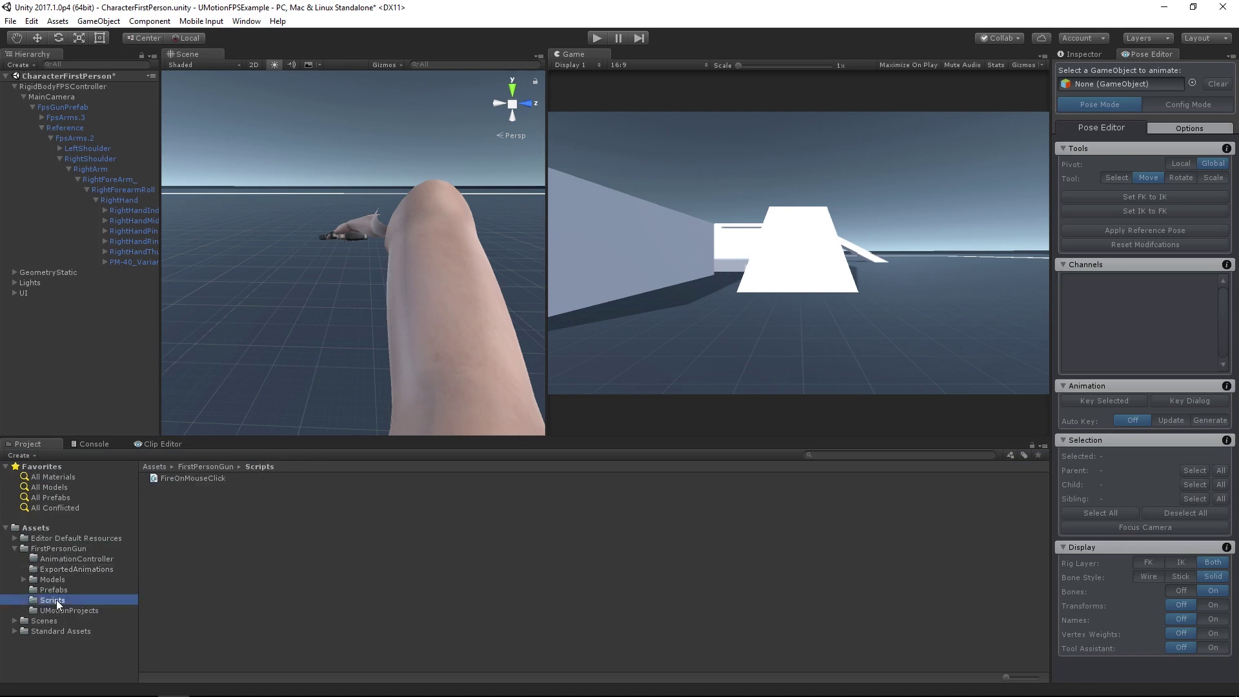
click(201, 481)
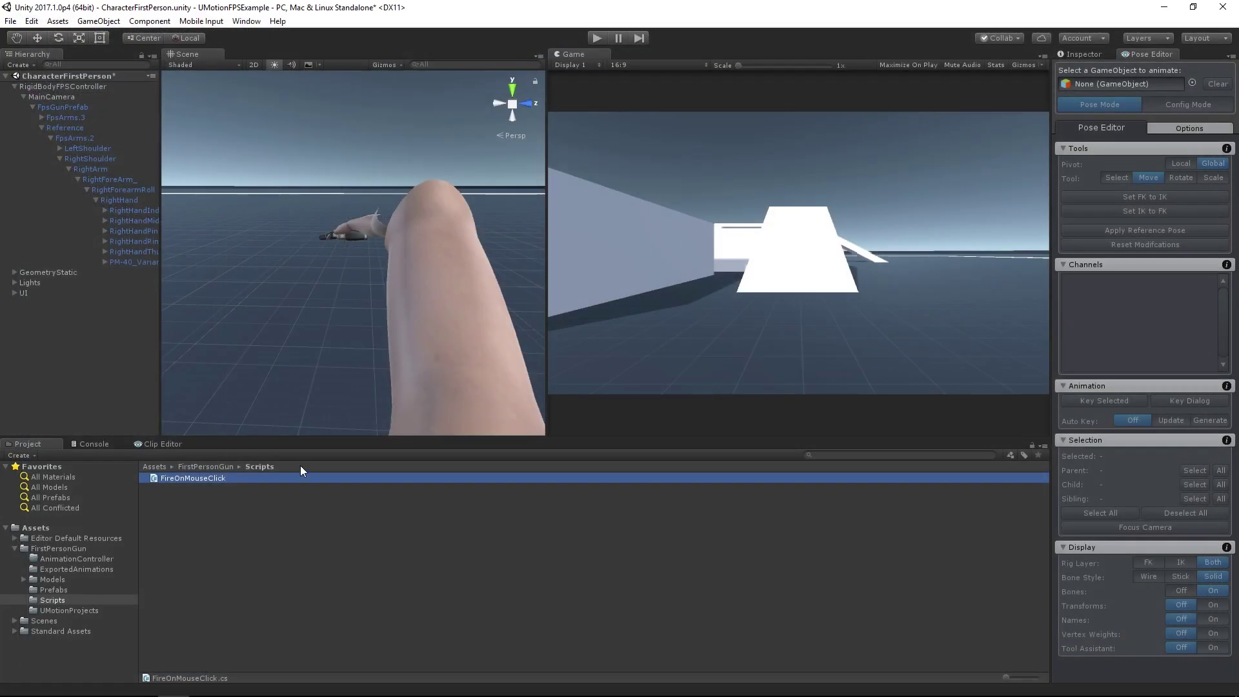
Step: Create an Animator Controller named FPSGunController in the AnimationController folder
click(73, 559)
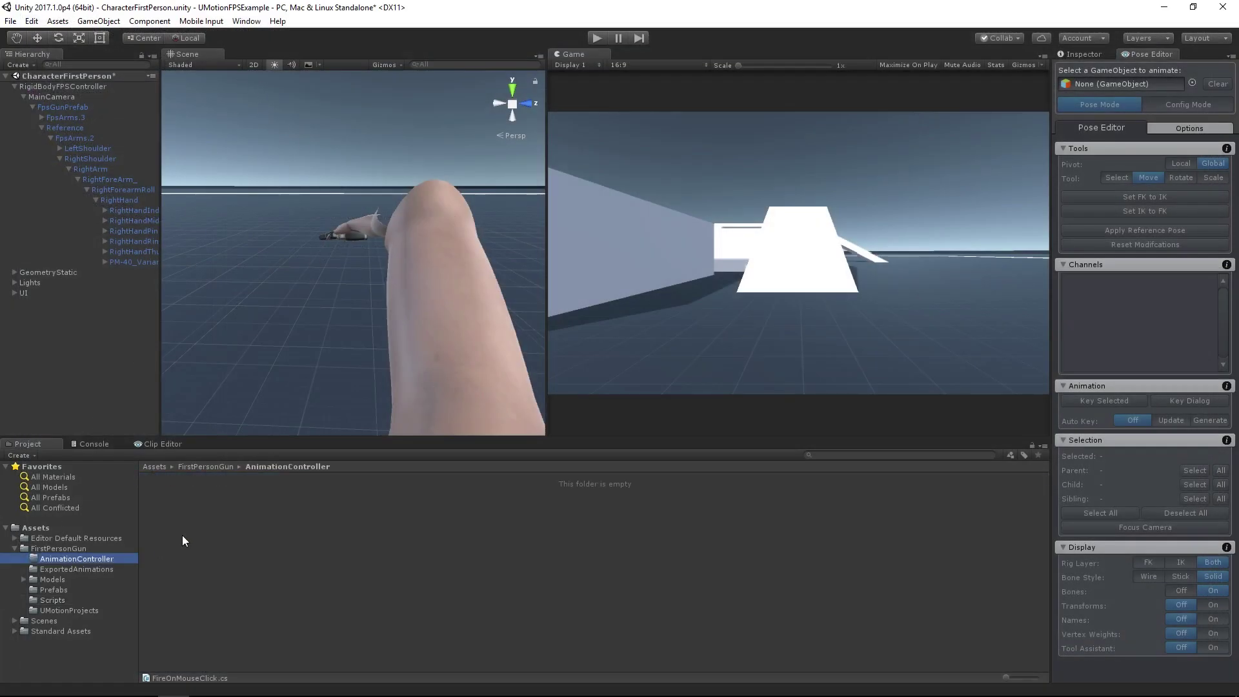
right_click(185, 534)
mouse_move(265, 295)
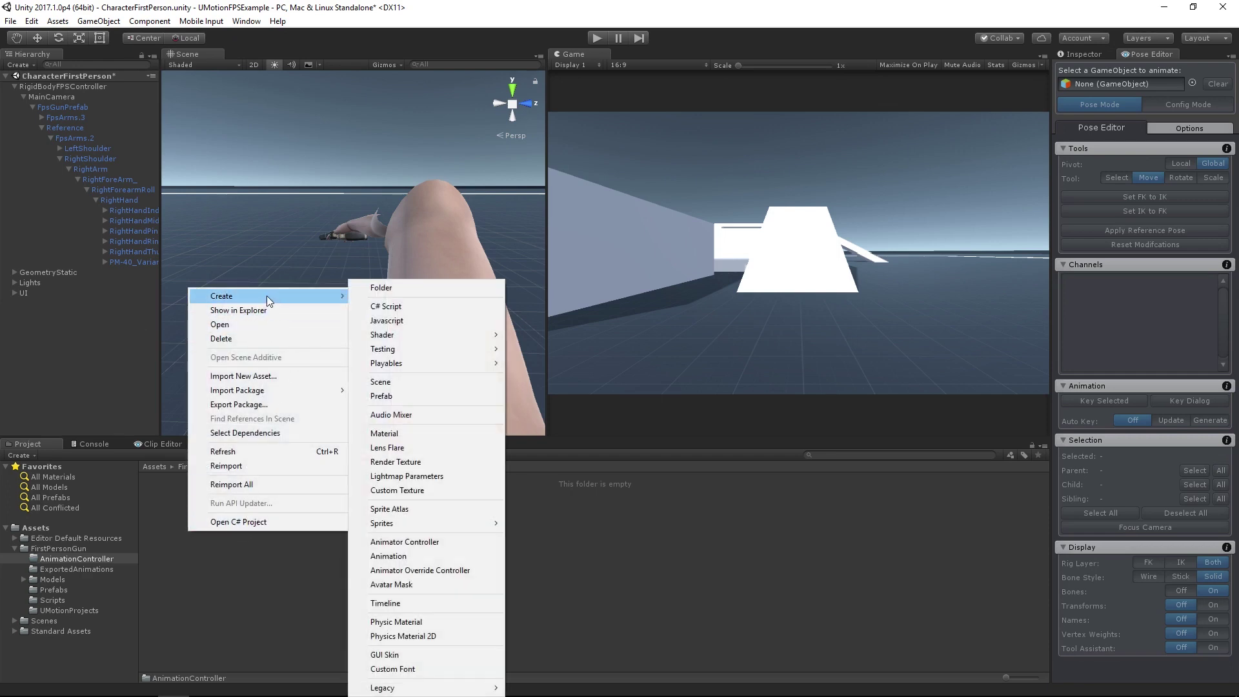
click(400, 544)
text(FPSGunController)
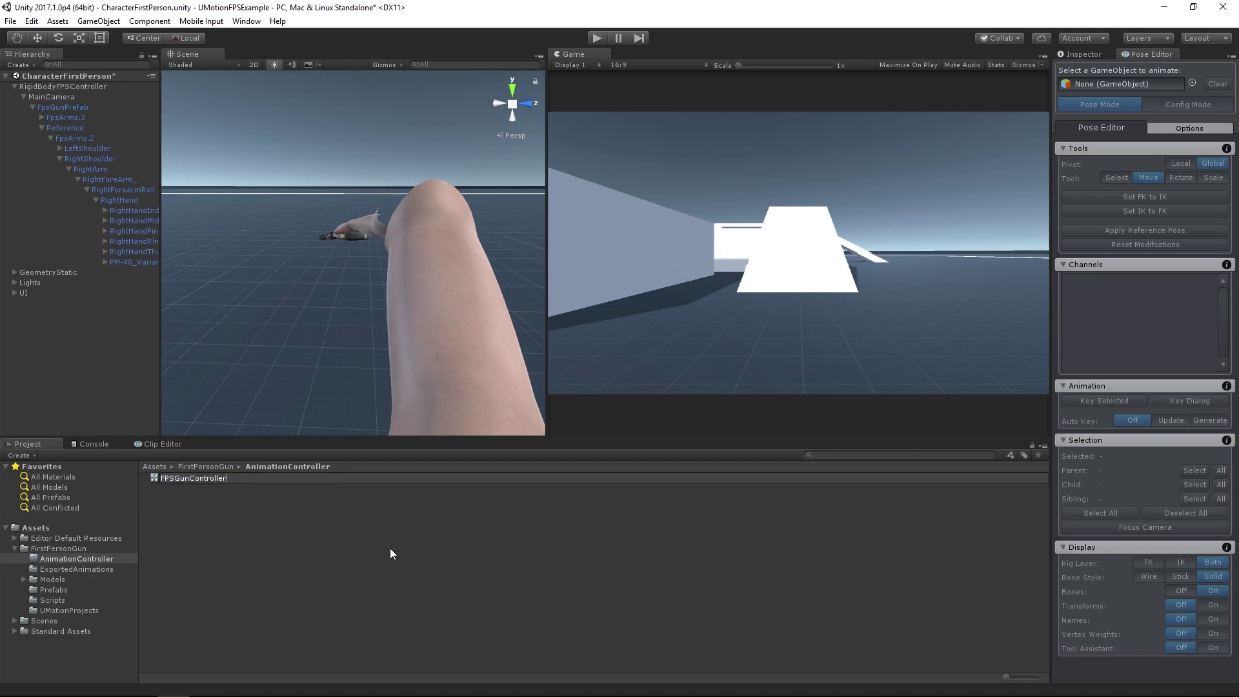
key(Return)
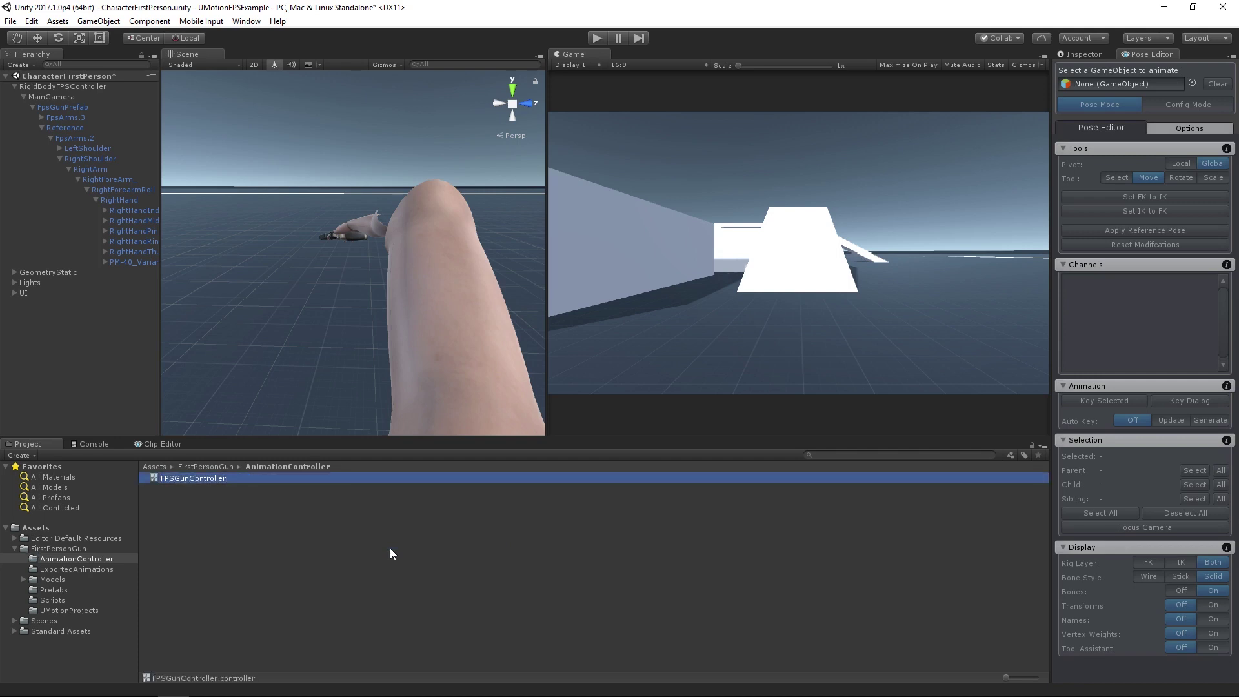
Step: Open the Animator view for FPSGunController, dock the Game view beside the Scene view, and show the Inspector
click(245, 21)
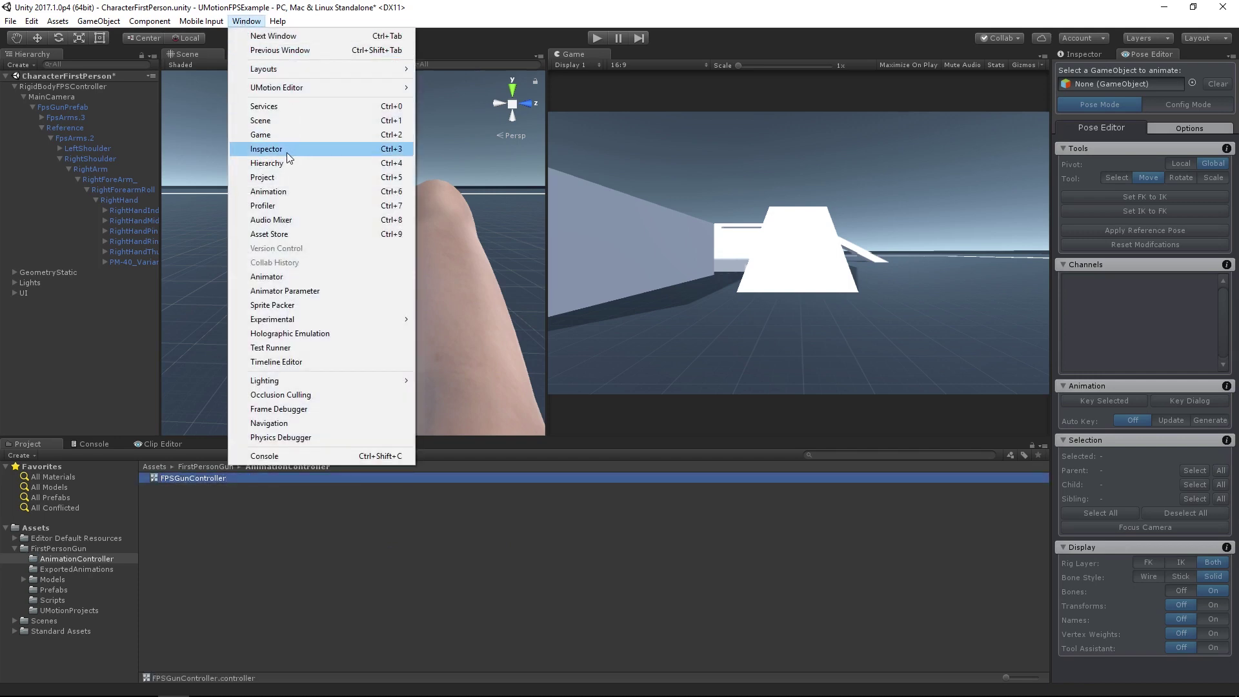
click(267, 276)
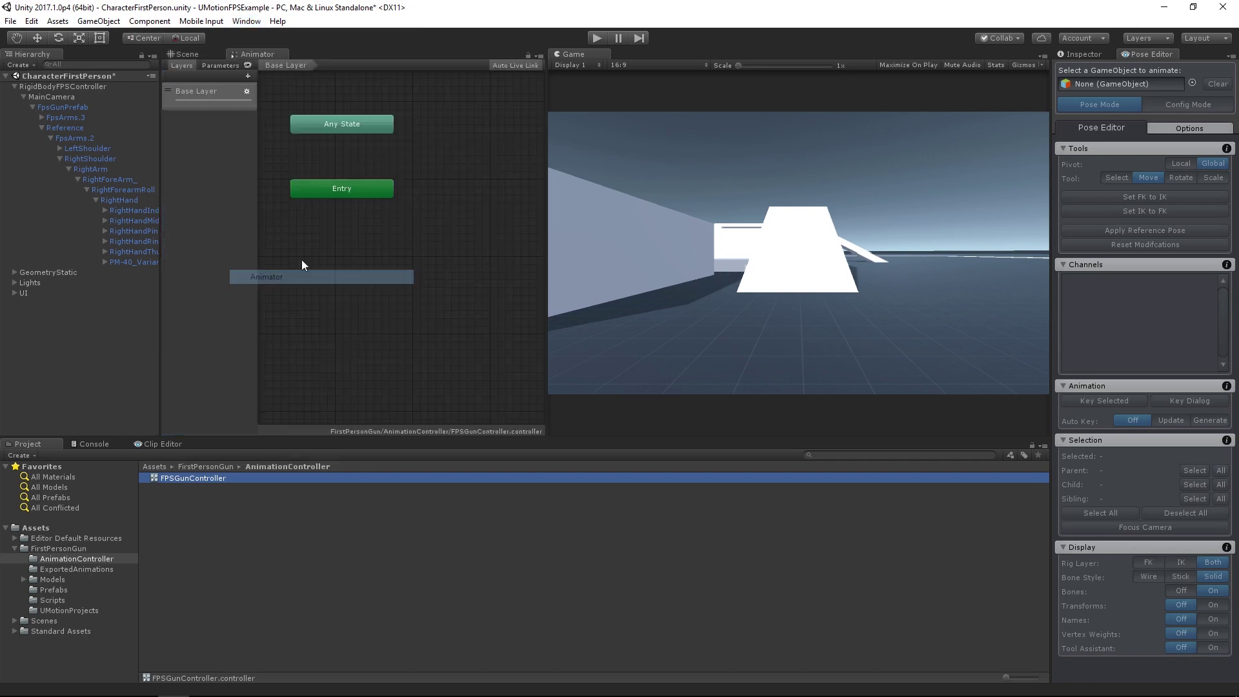
drag(573, 54, 276, 59)
click(322, 55)
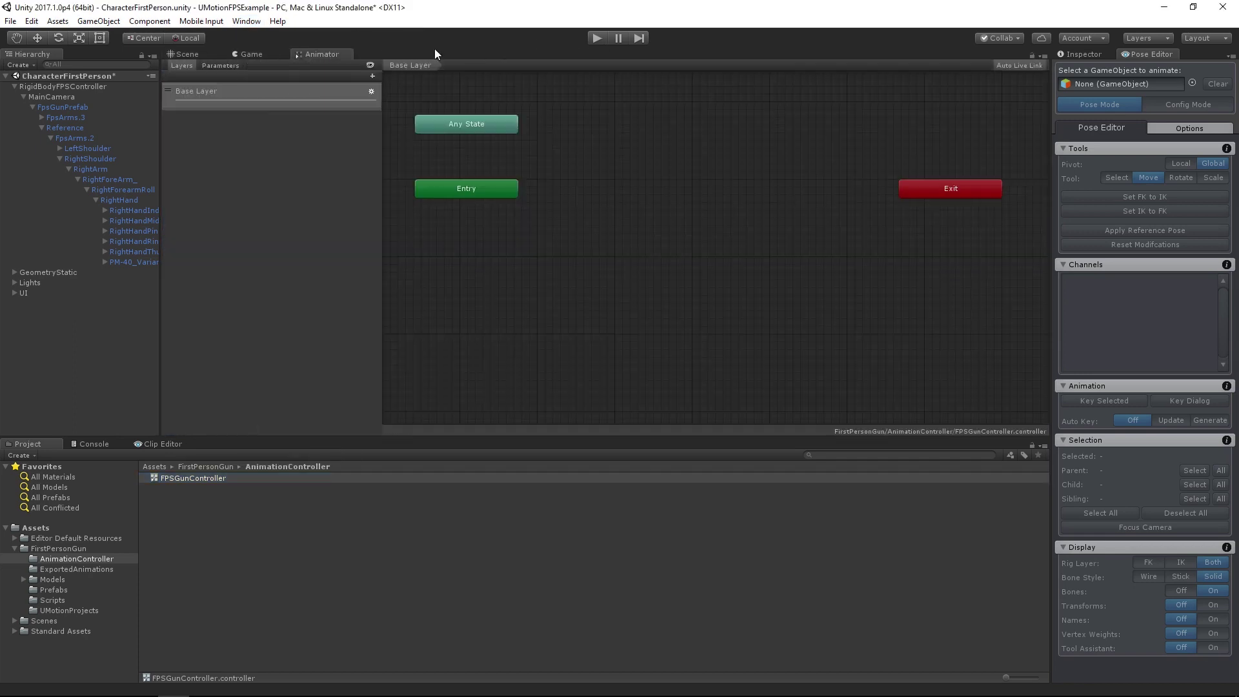
click(1093, 52)
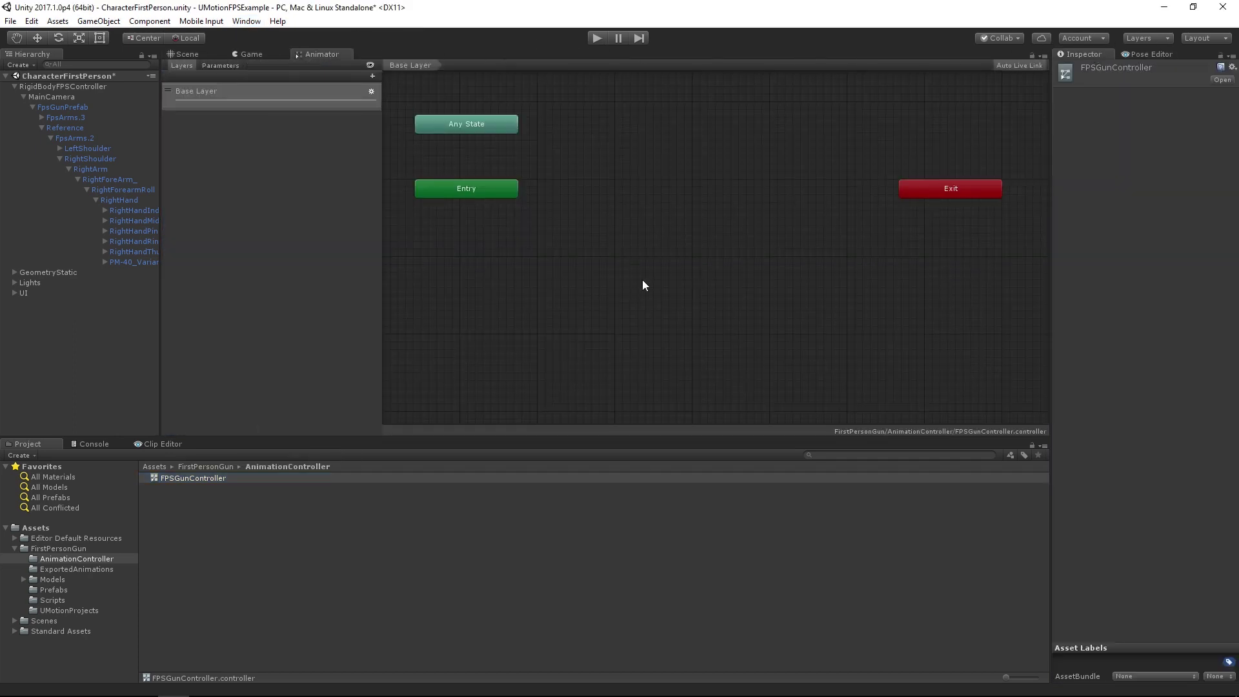
Step: Add the exported Idle clip as the default state and the Fire clip as a second state in the Base Layer
click(58, 570)
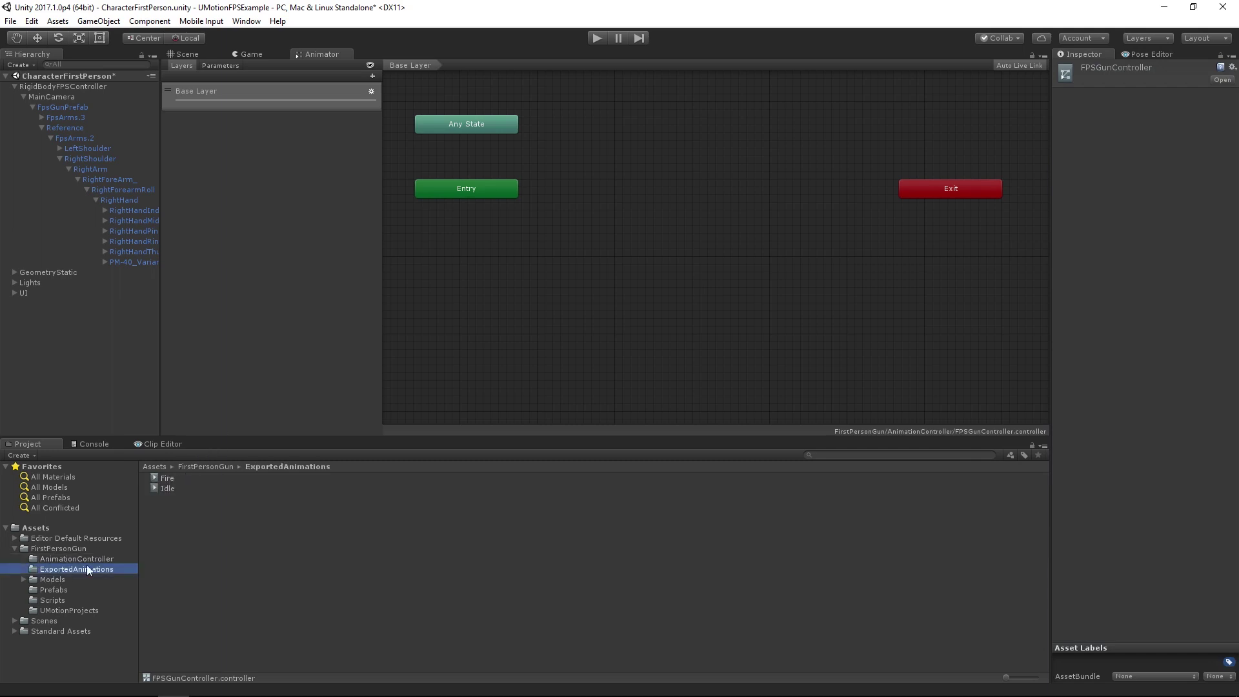
drag(168, 490, 638, 331)
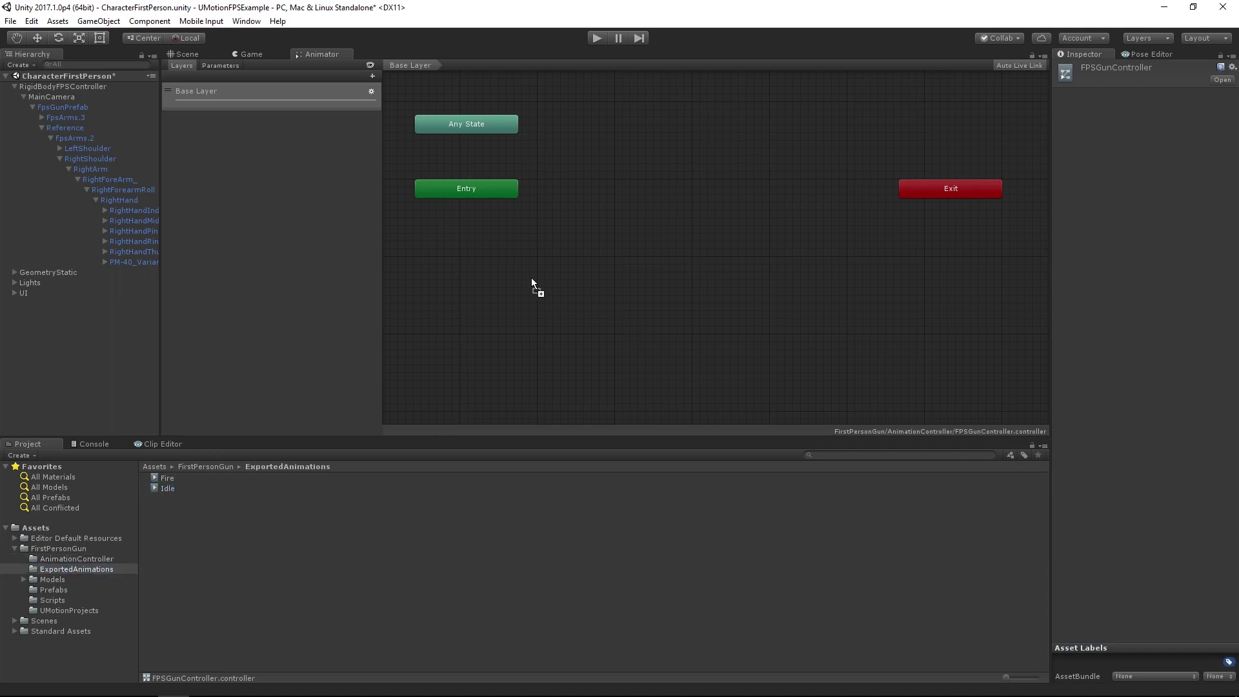
drag(531, 277, 532, 278)
click(172, 481)
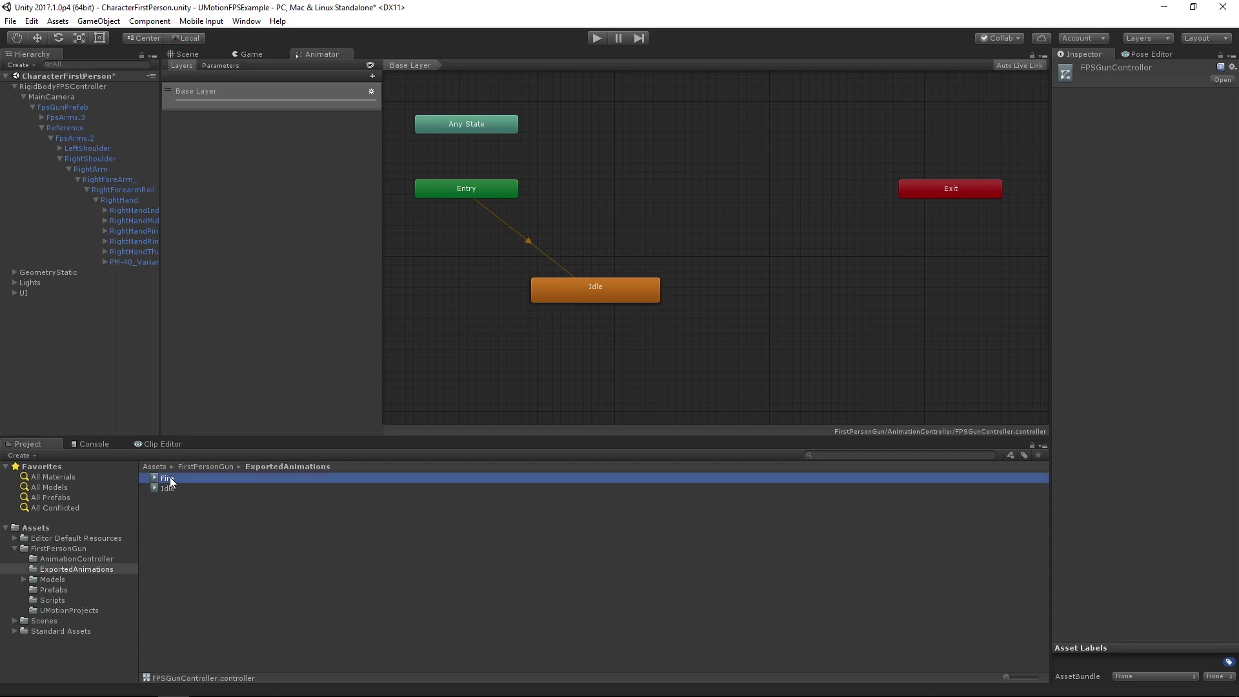
drag(172, 481, 757, 262)
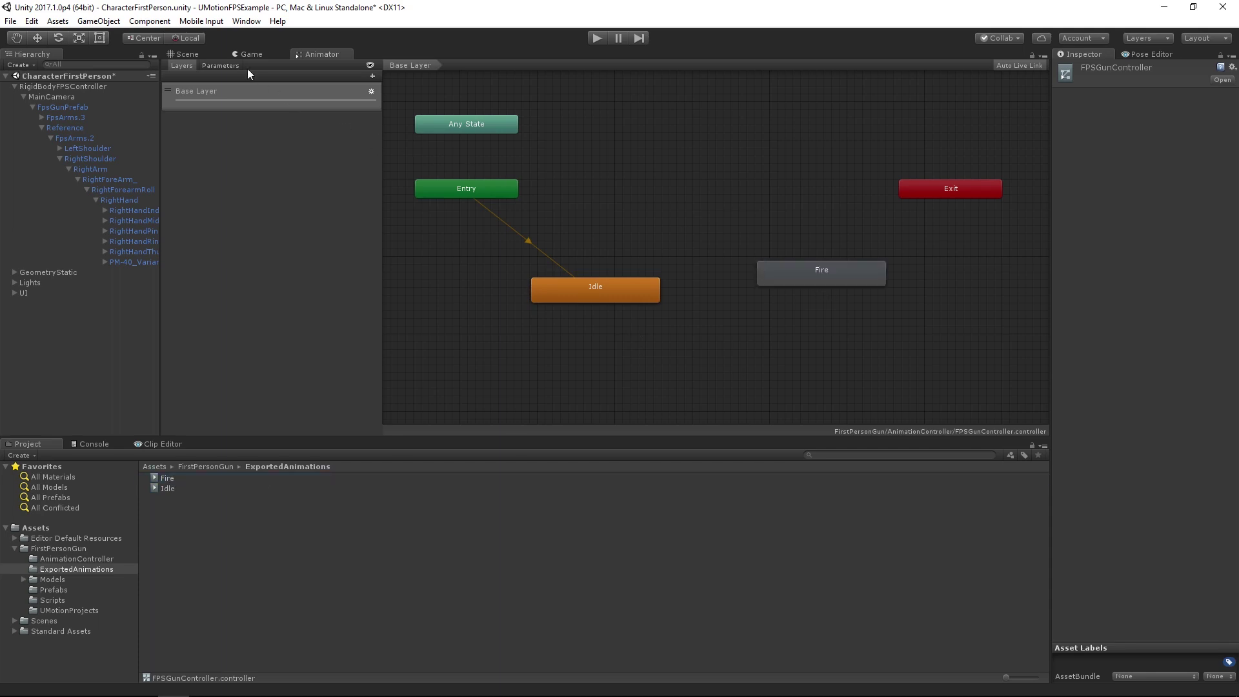
Step: Add a Trigger parameter named Fire to the animator controller
click(223, 66)
click(372, 76)
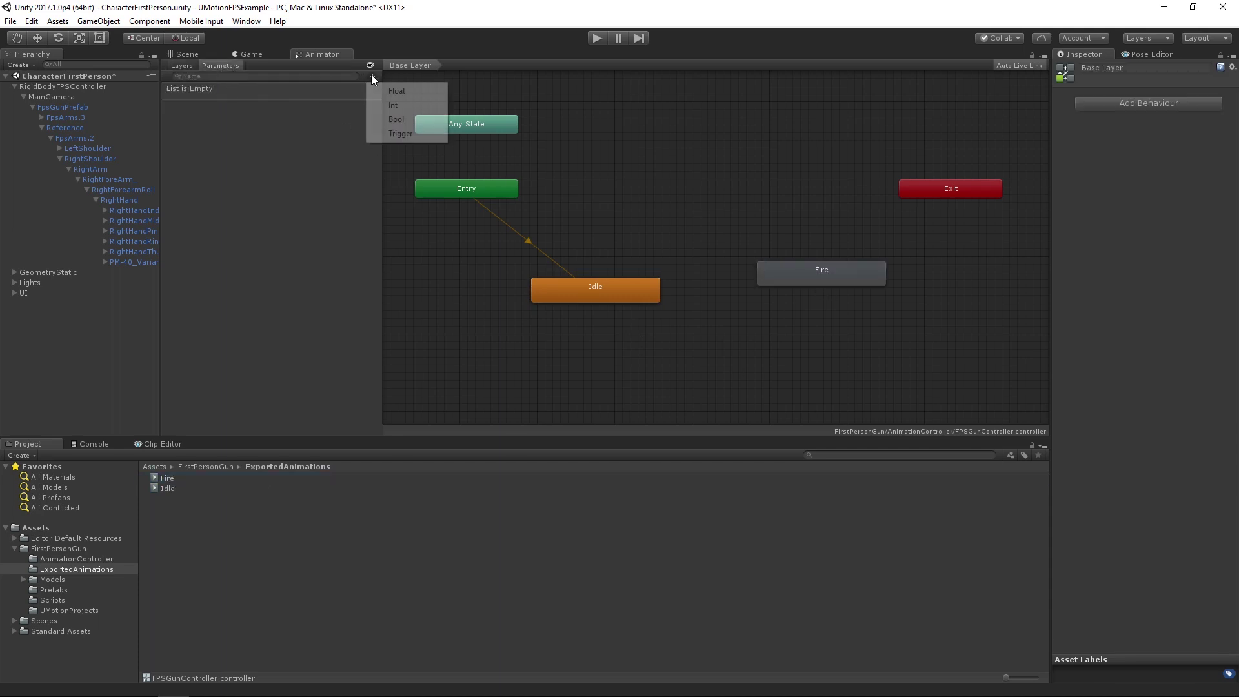
click(391, 135)
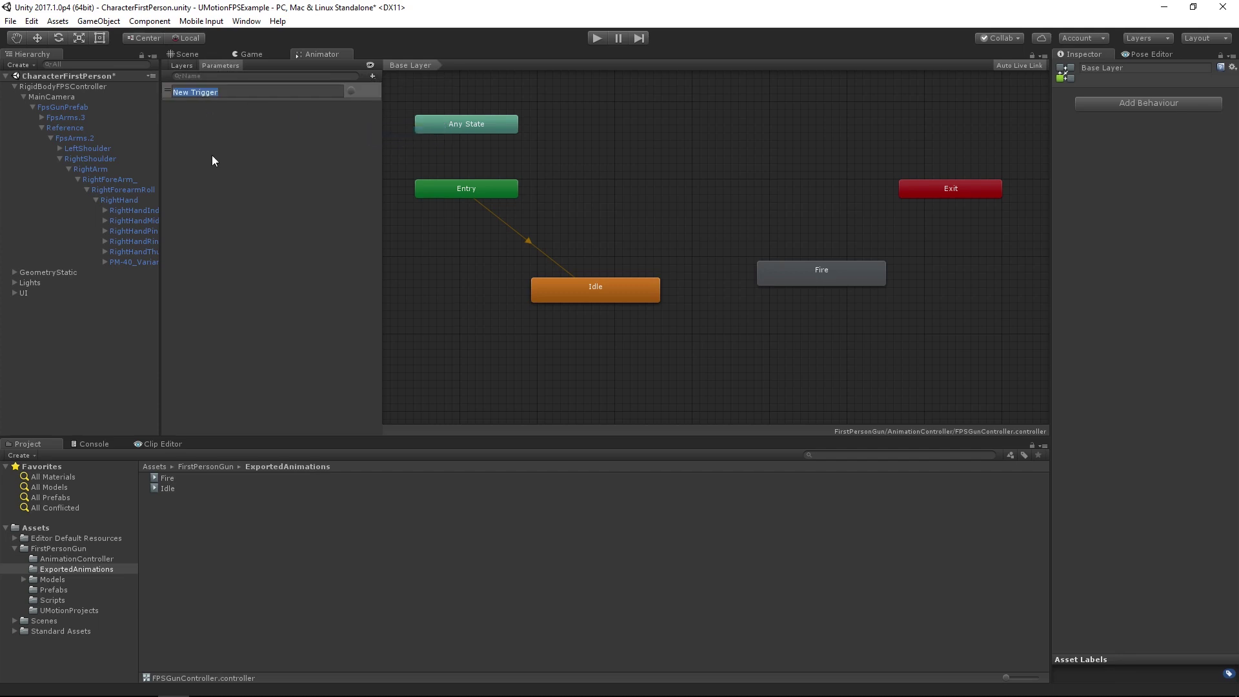
text(Fire)
key(Return)
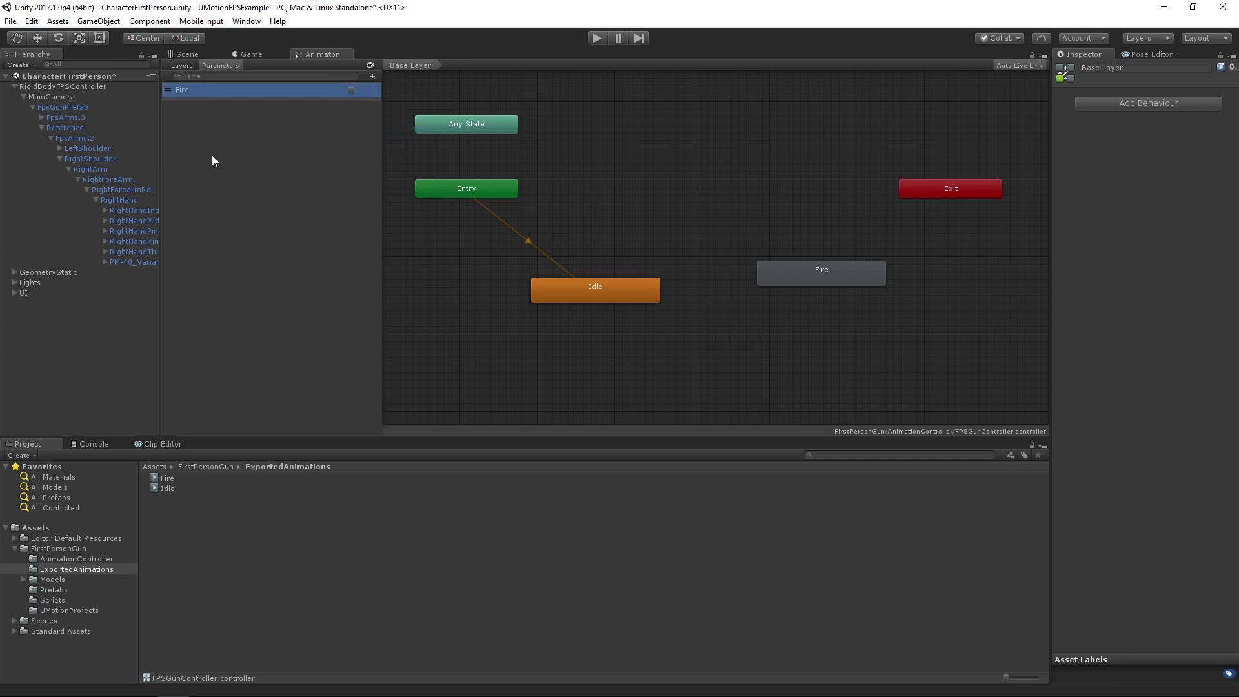
Step: Create a transition from Idle to Fire and another from Fire back to Idle
right_click(614, 293)
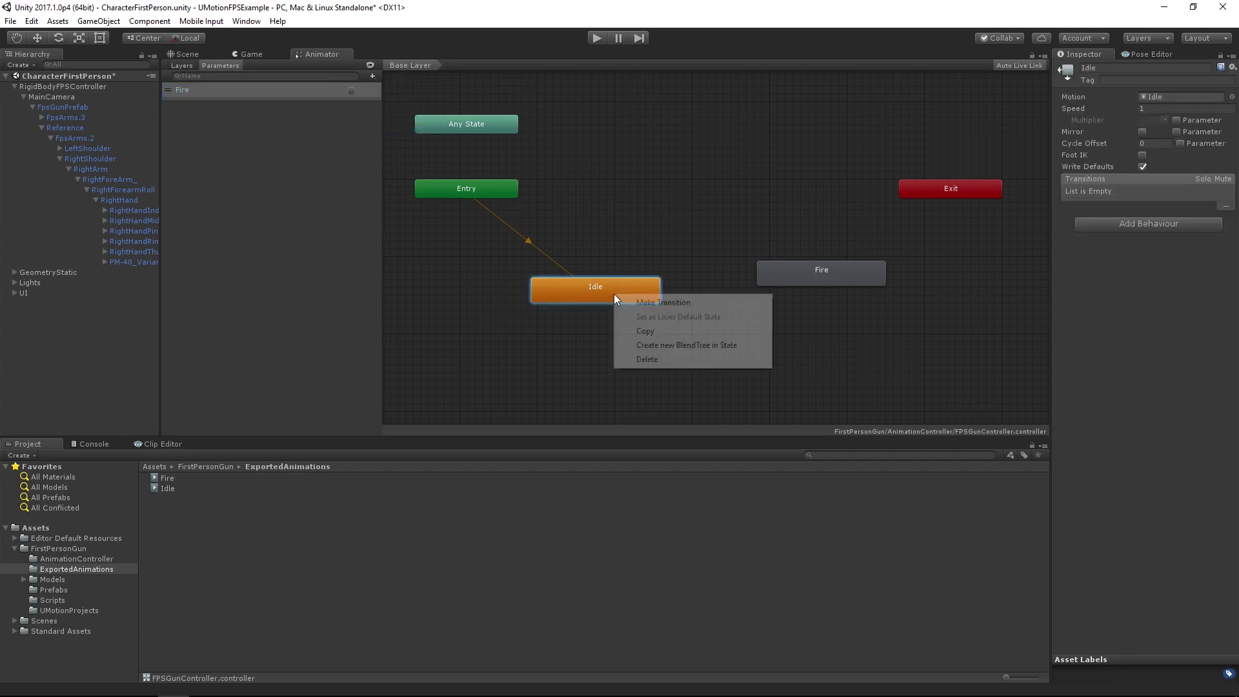
click(646, 303)
click(823, 274)
right_click(823, 274)
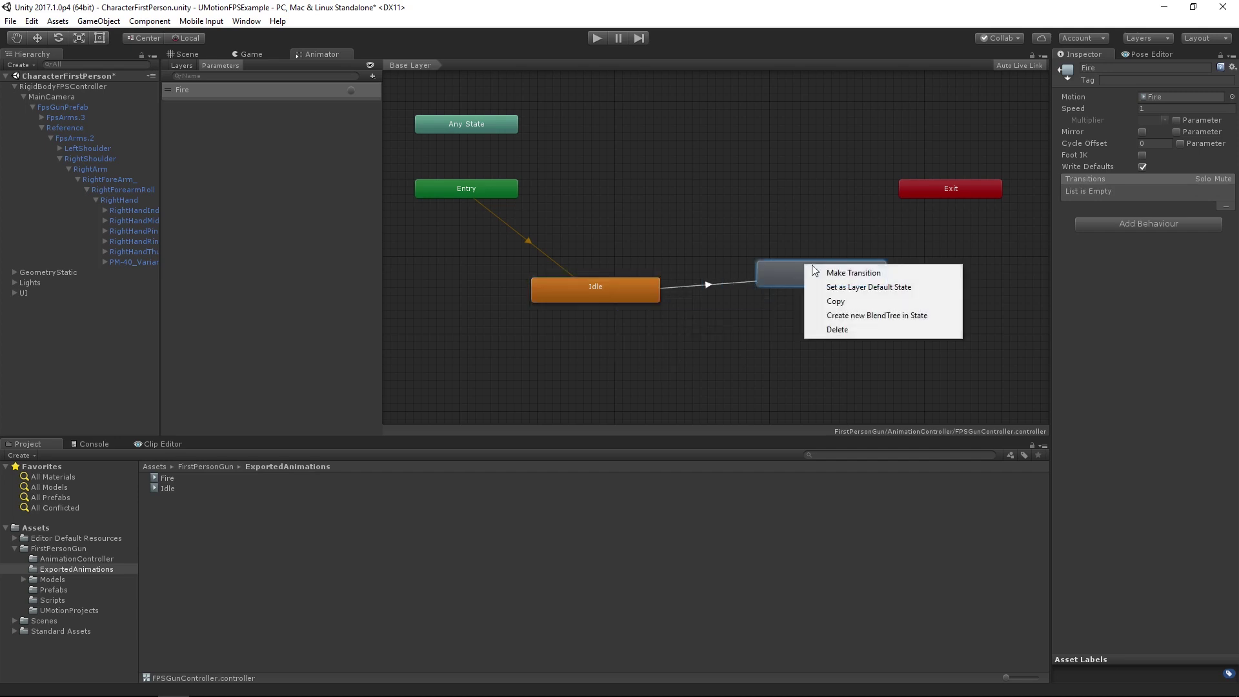
click(842, 277)
click(629, 282)
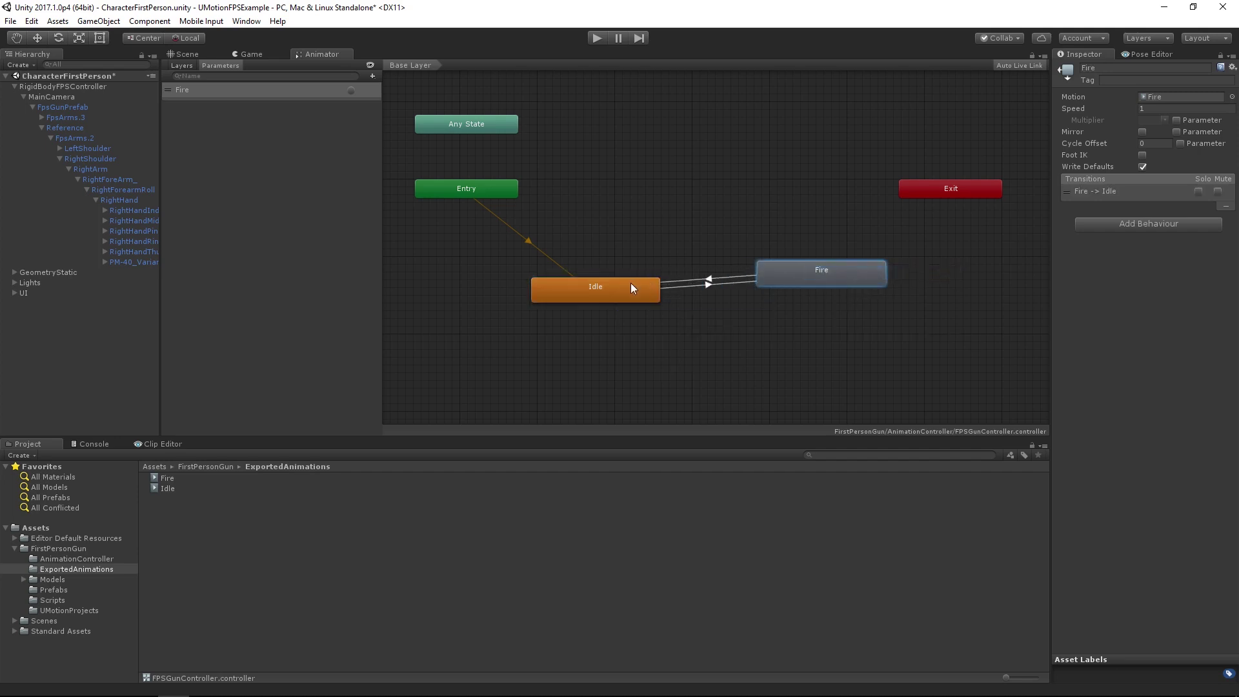
Step: For the Idle -> Fire transition, disable Has Exit Time, add the Fire condition, and collapse the blend to the timeline start
click(707, 284)
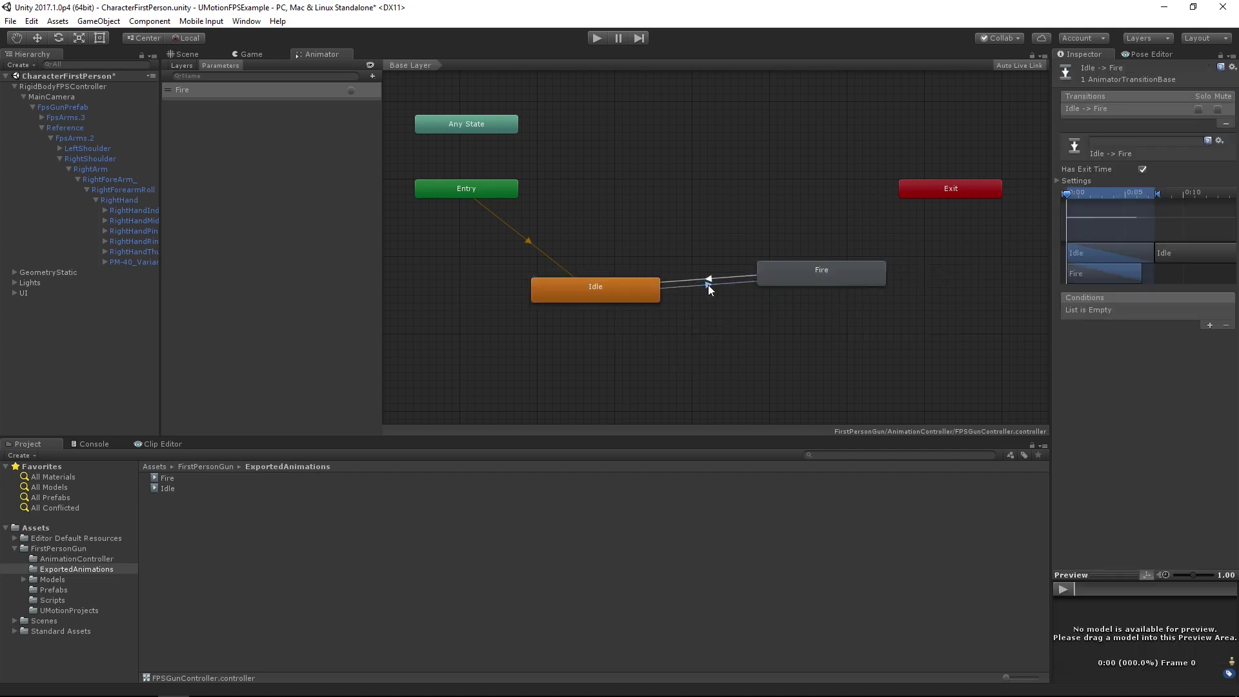
click(1143, 169)
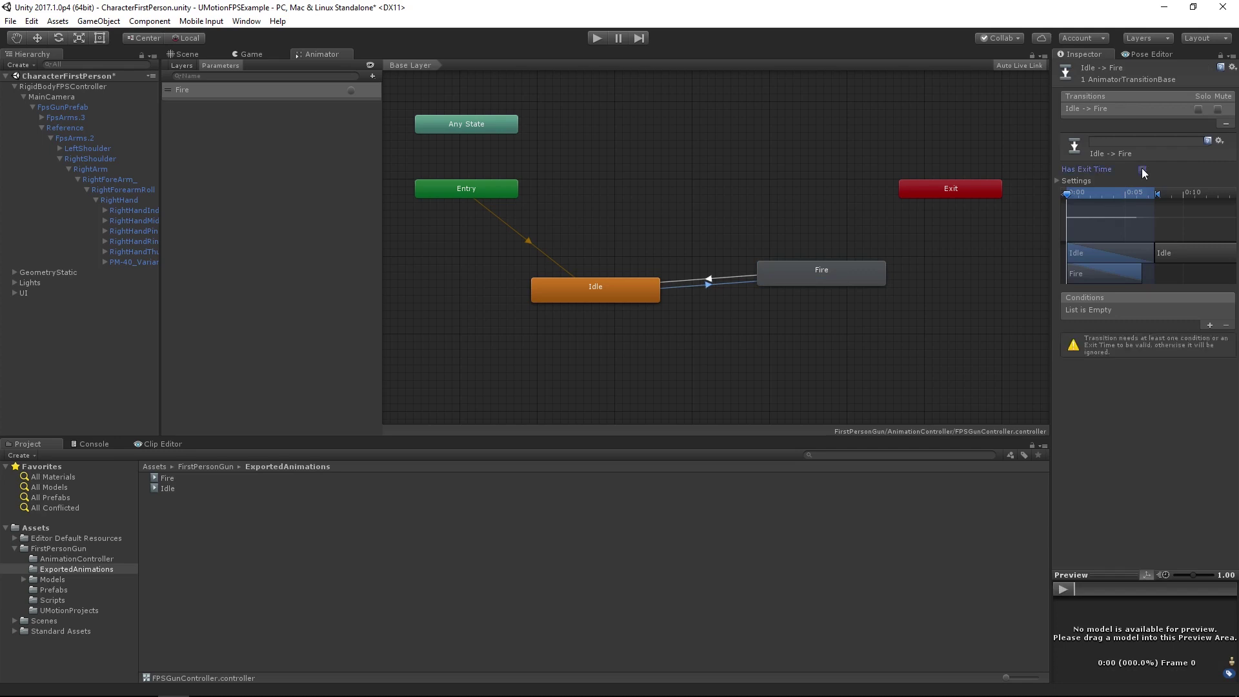
click(1210, 325)
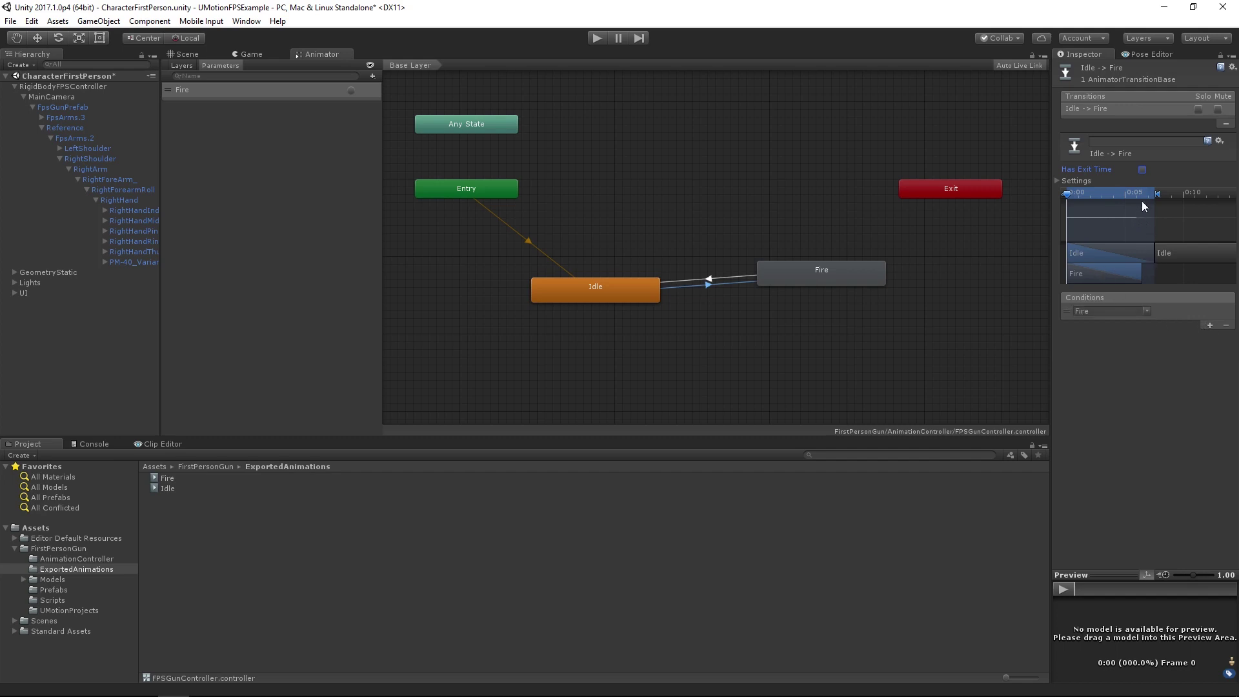
drag(1157, 196, 1050, 200)
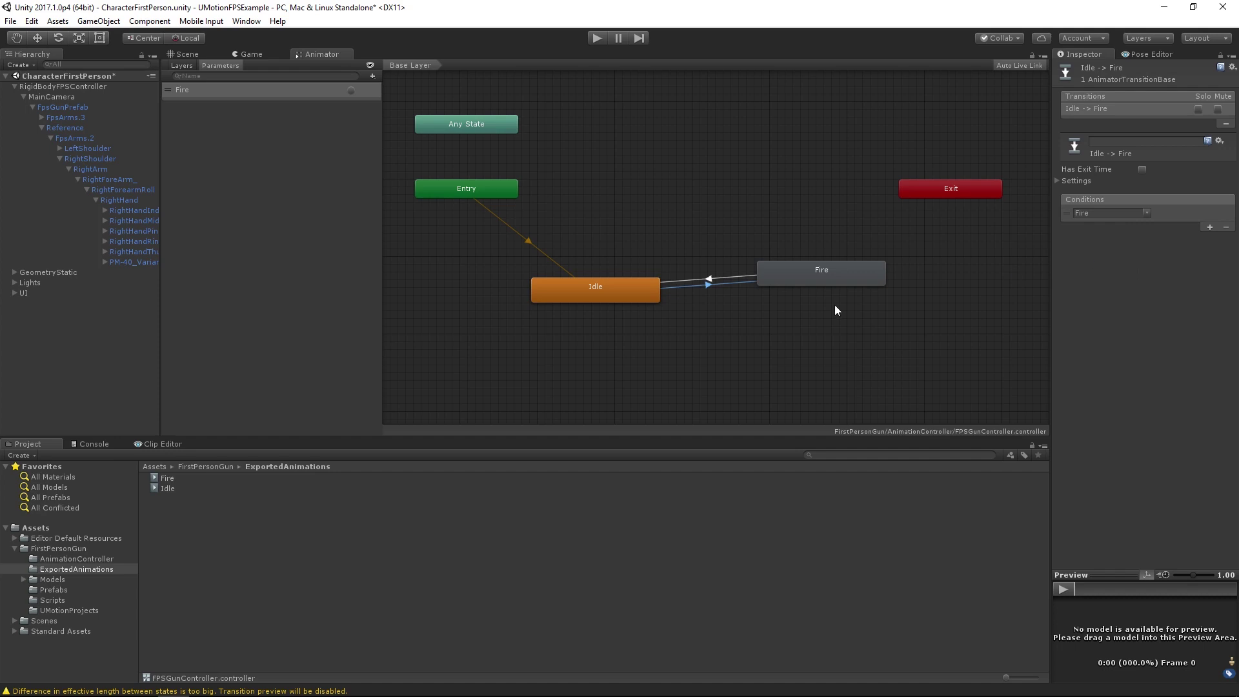
Step: Shorten the Fire -> Idle transition so that its blend starts at the end of the Fire clip
click(738, 275)
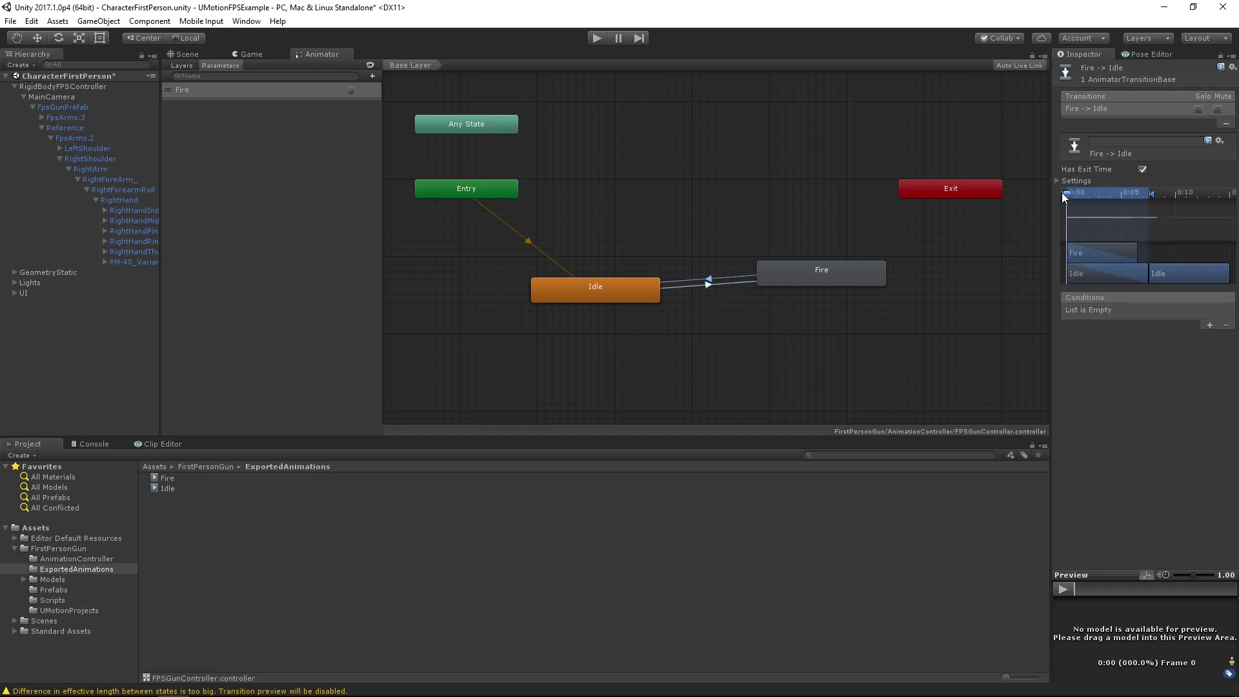
mouse_move(1070, 193)
mouse_down()
mouse_move(1155, 192)
mouse_move(1144, 193)
mouse_up()
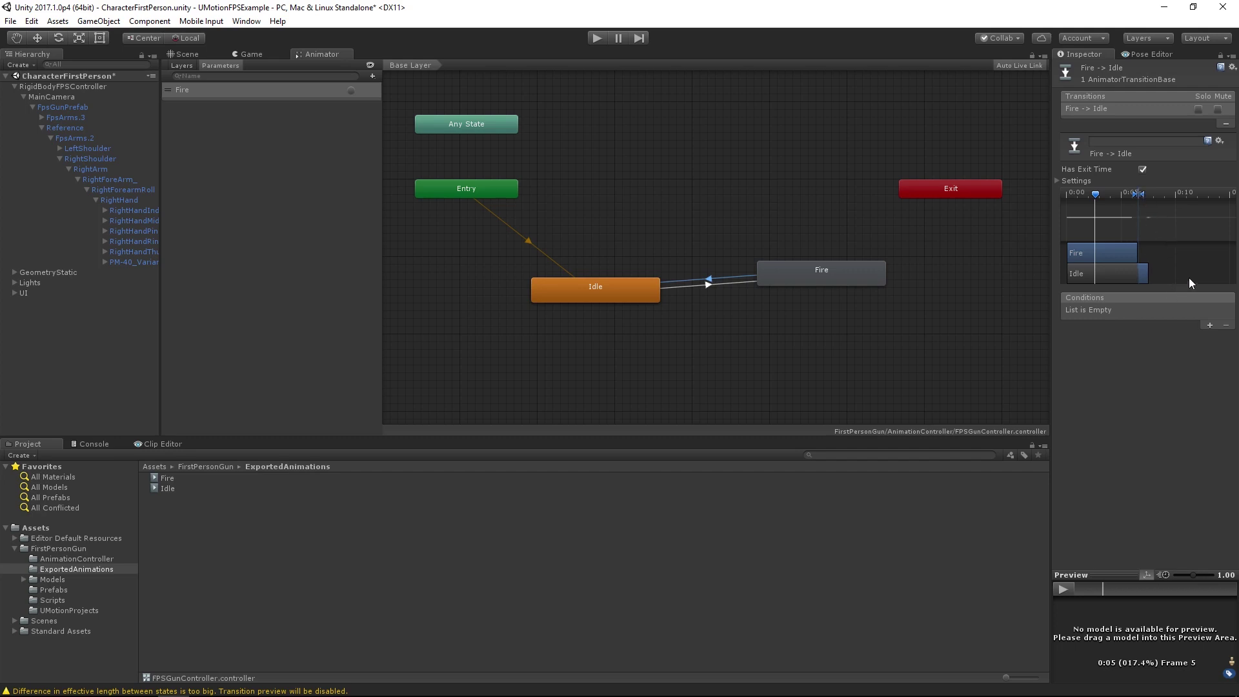
click(910, 356)
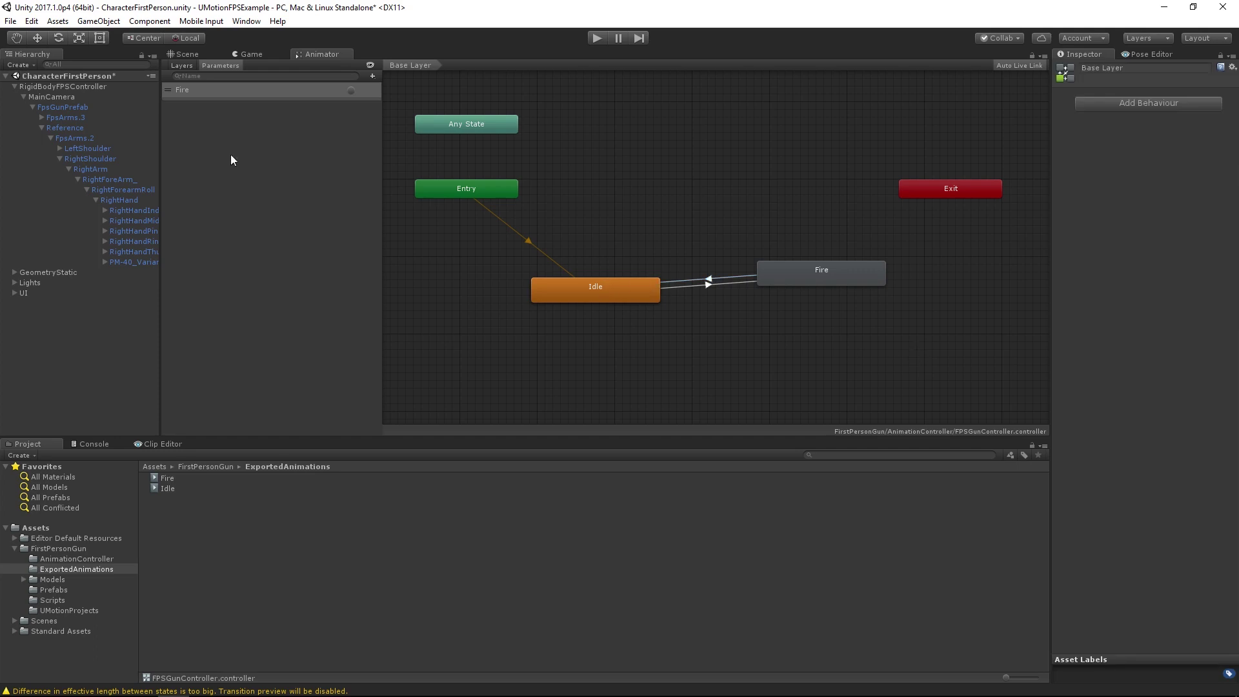
Step: Assign FPSGunController to FpsGunPrefab's Animator and add the FireOnMouseClick script to the same object
click(65, 108)
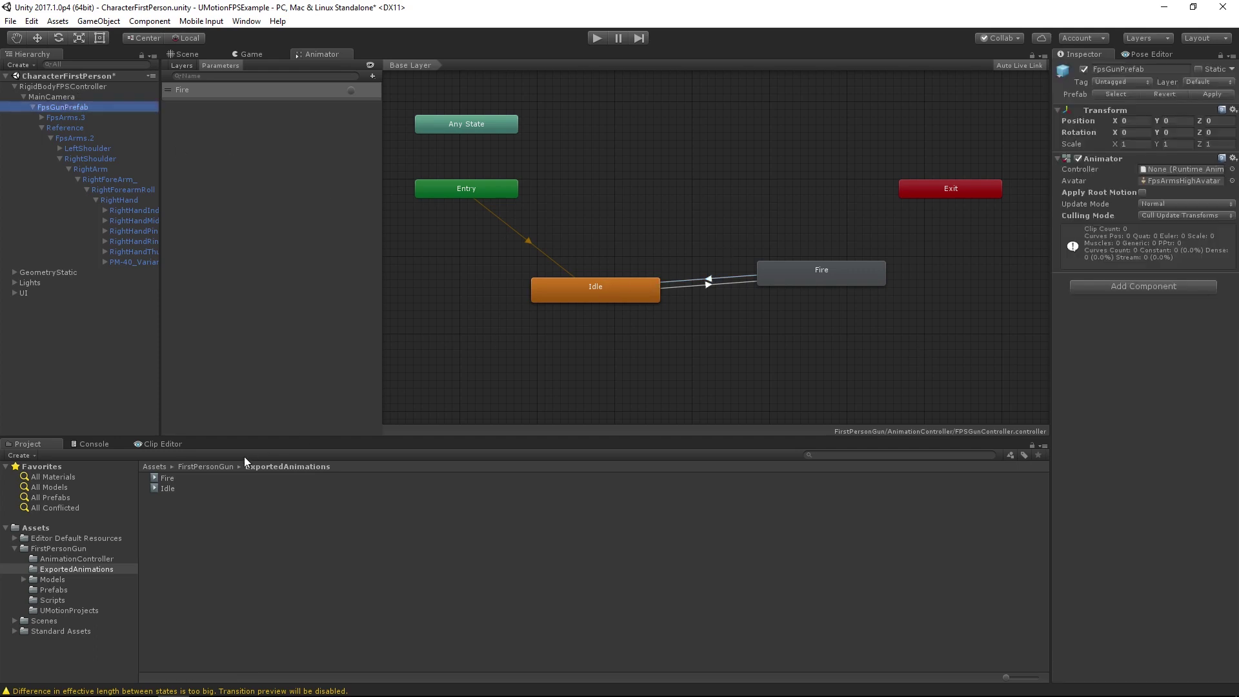
click(76, 559)
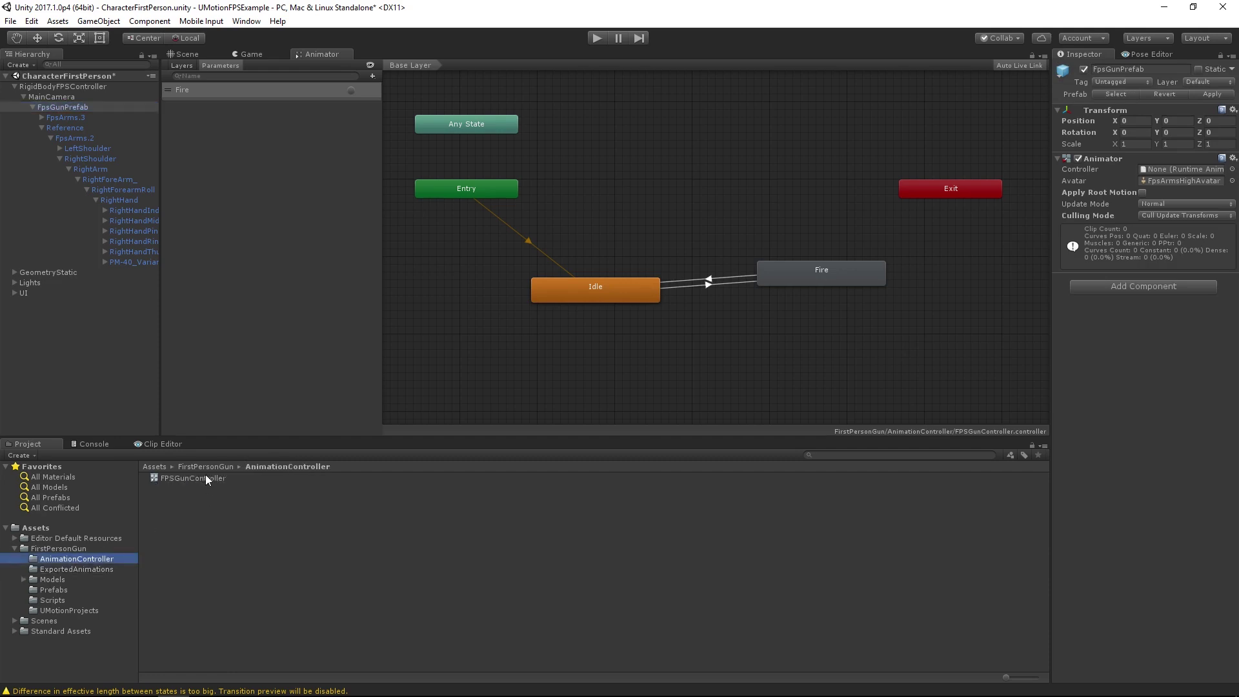
drag(205, 476, 1186, 170)
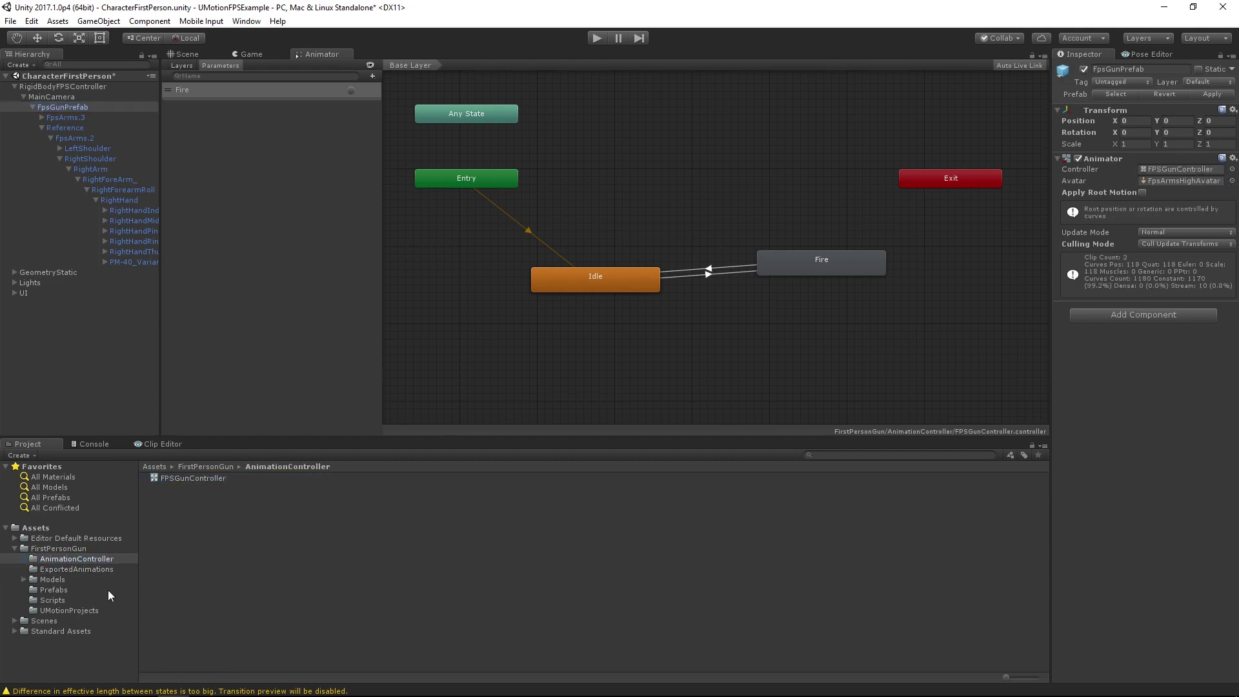
click(56, 602)
drag(195, 482, 1199, 390)
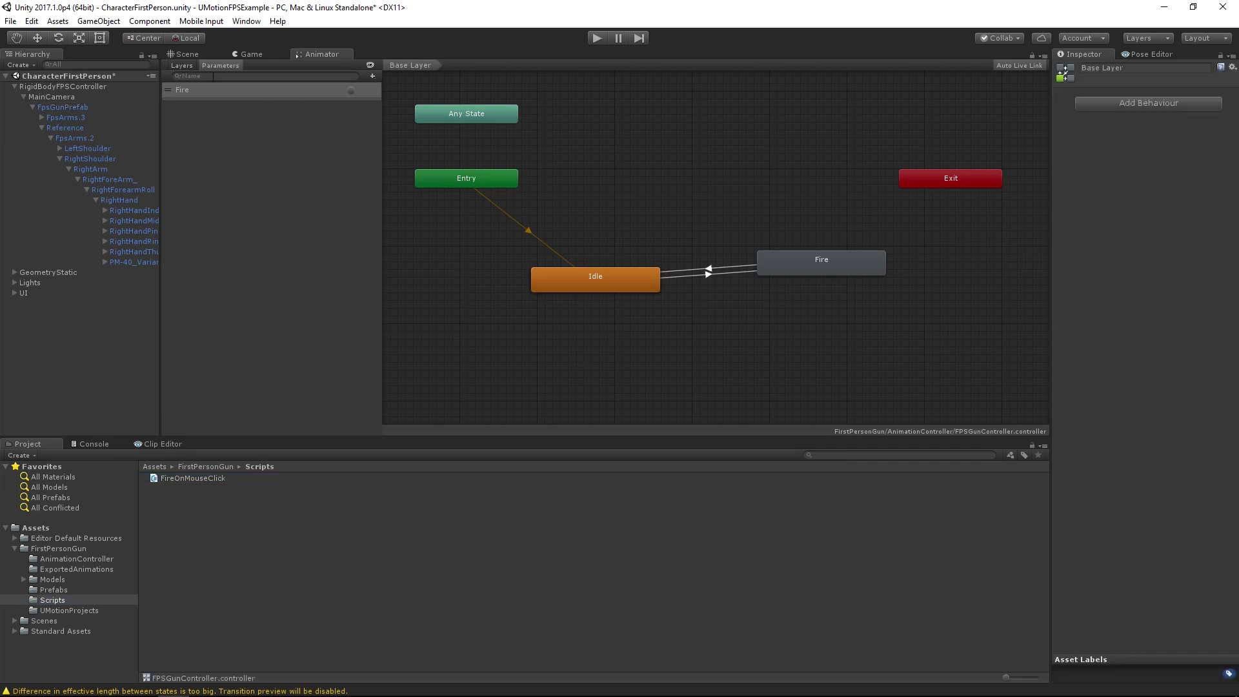
Step: Set Cast Shadows to Off for the FpsArms.3 mesh
click(189, 54)
alt+drag(665, 172, 594, 238)
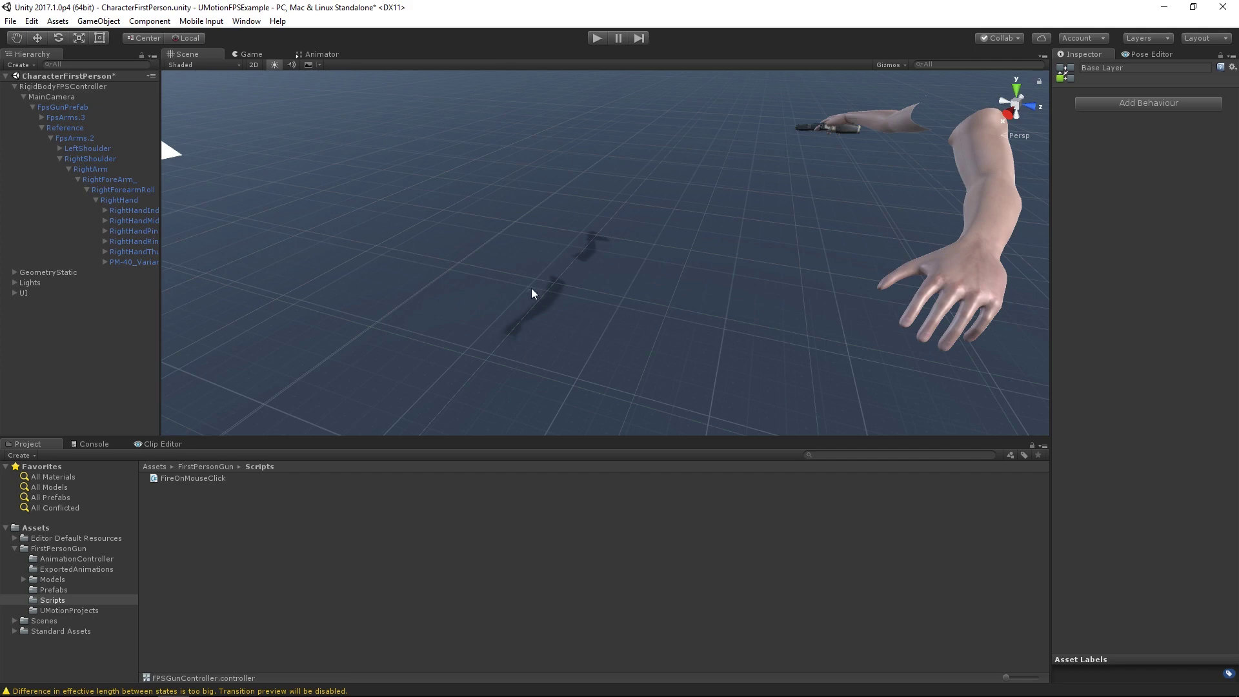
click(67, 118)
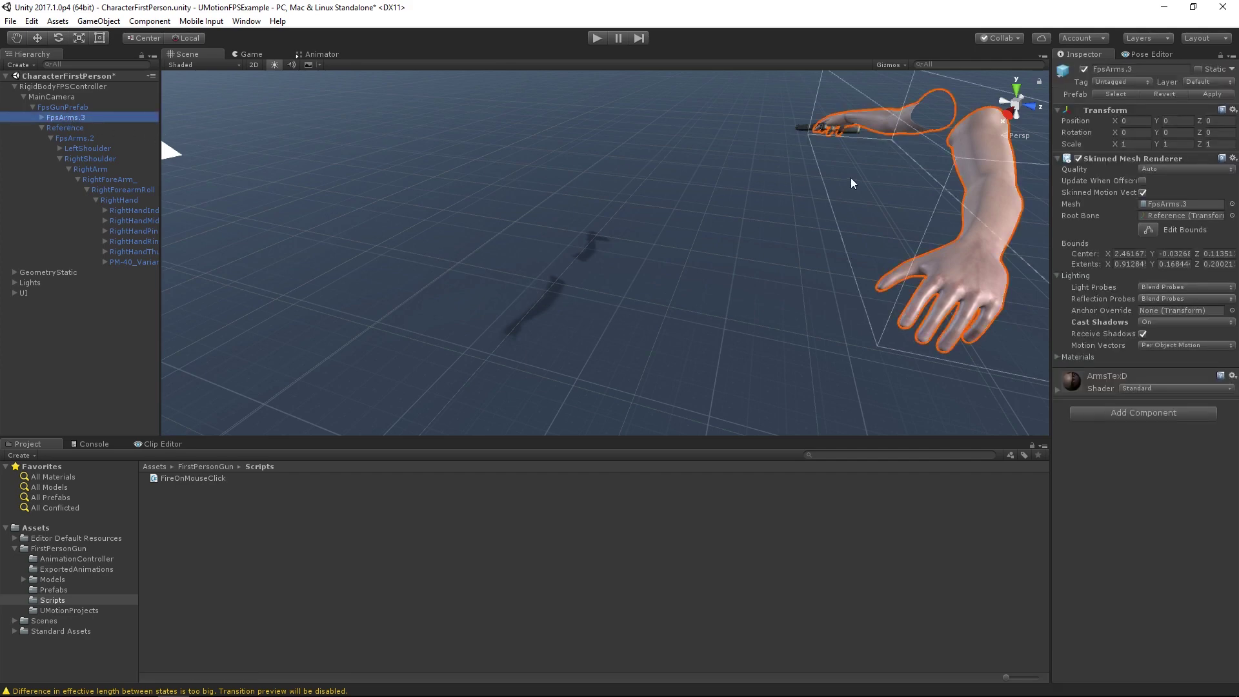
click(1162, 321)
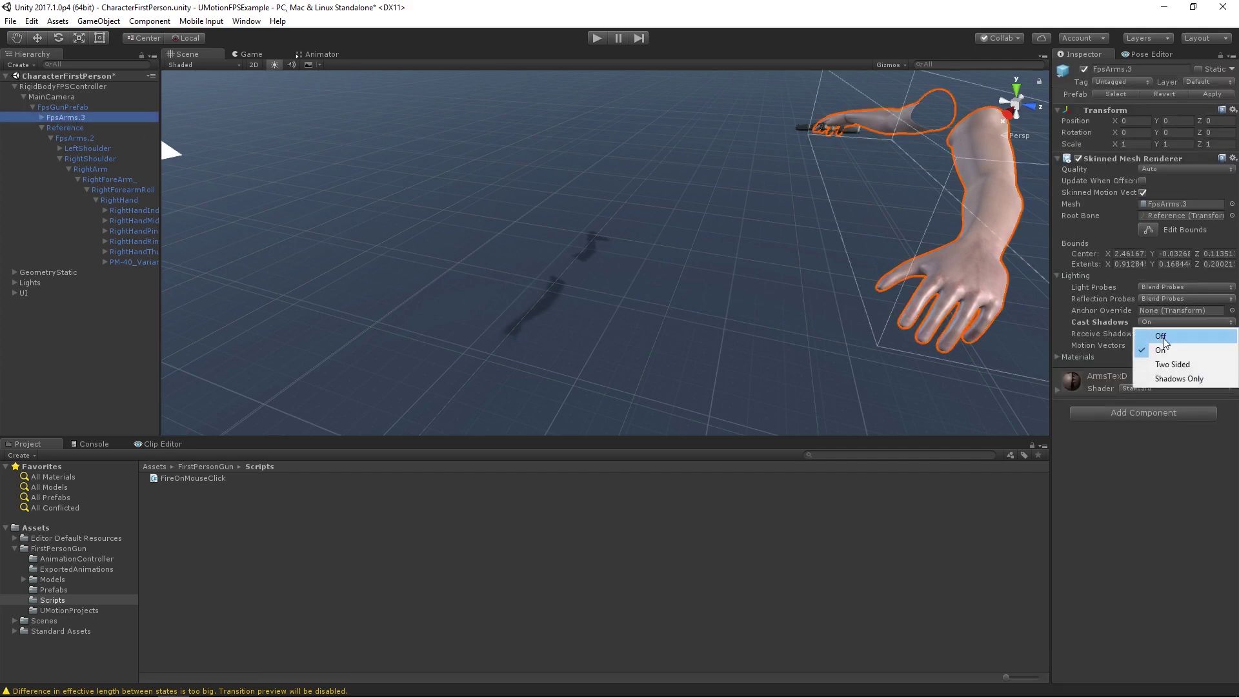
click(1152, 333)
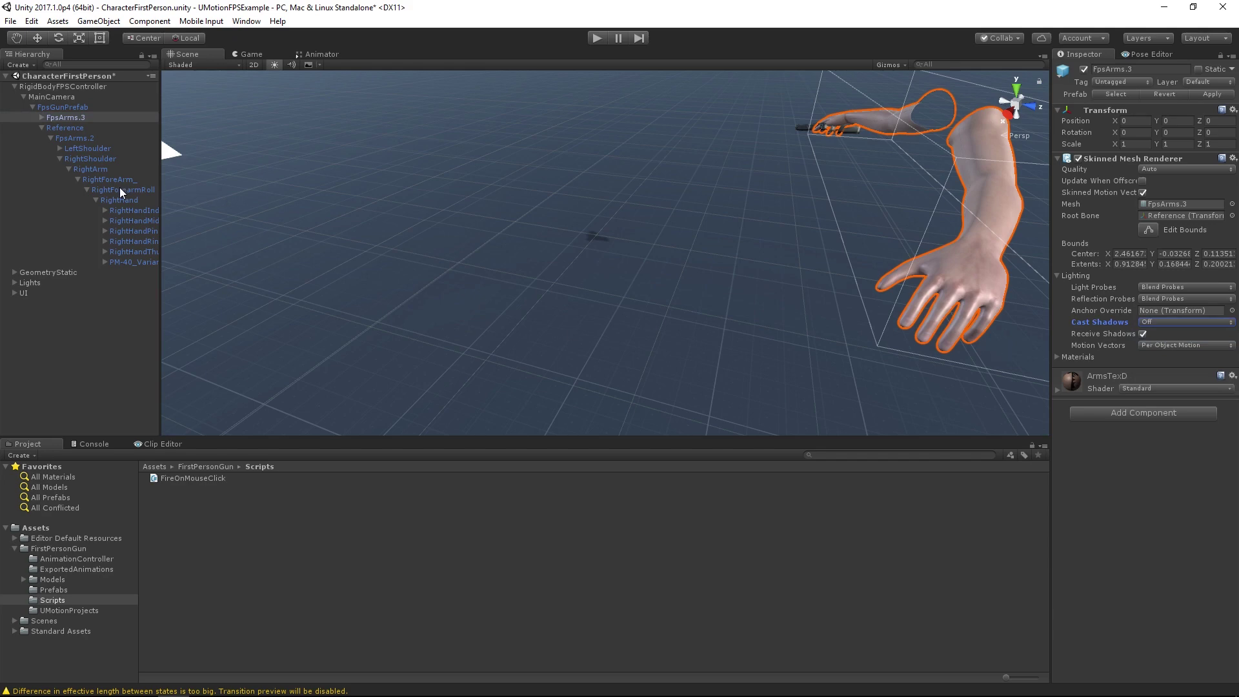
Step: Set Cast Shadows to Off for the PM-40_Variant1 pistol and all its child parts
click(105, 262)
click(129, 261)
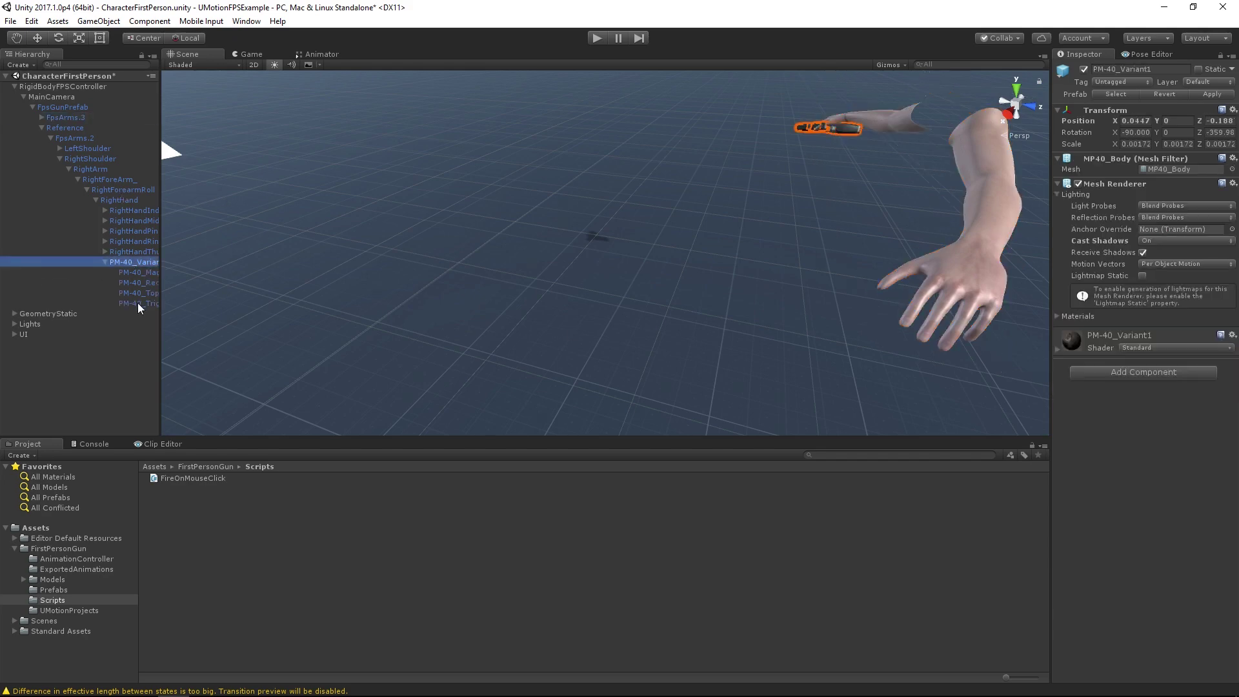
shift+click(137, 303)
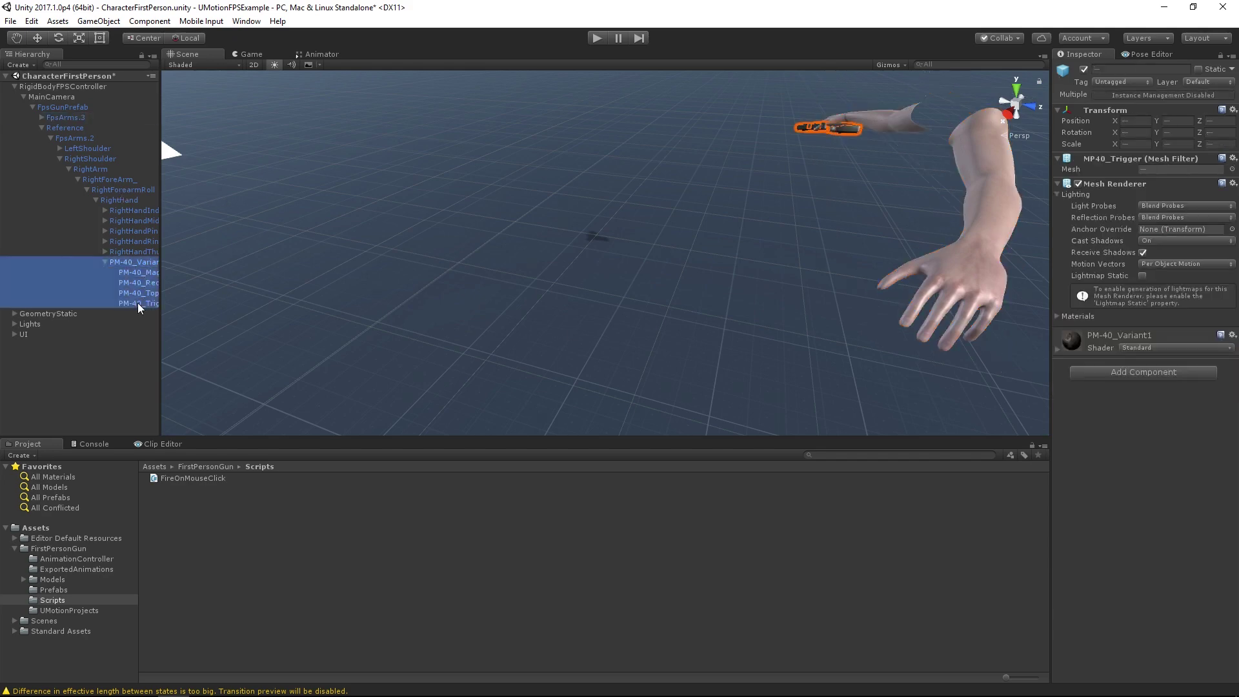
click(1163, 243)
click(1164, 248)
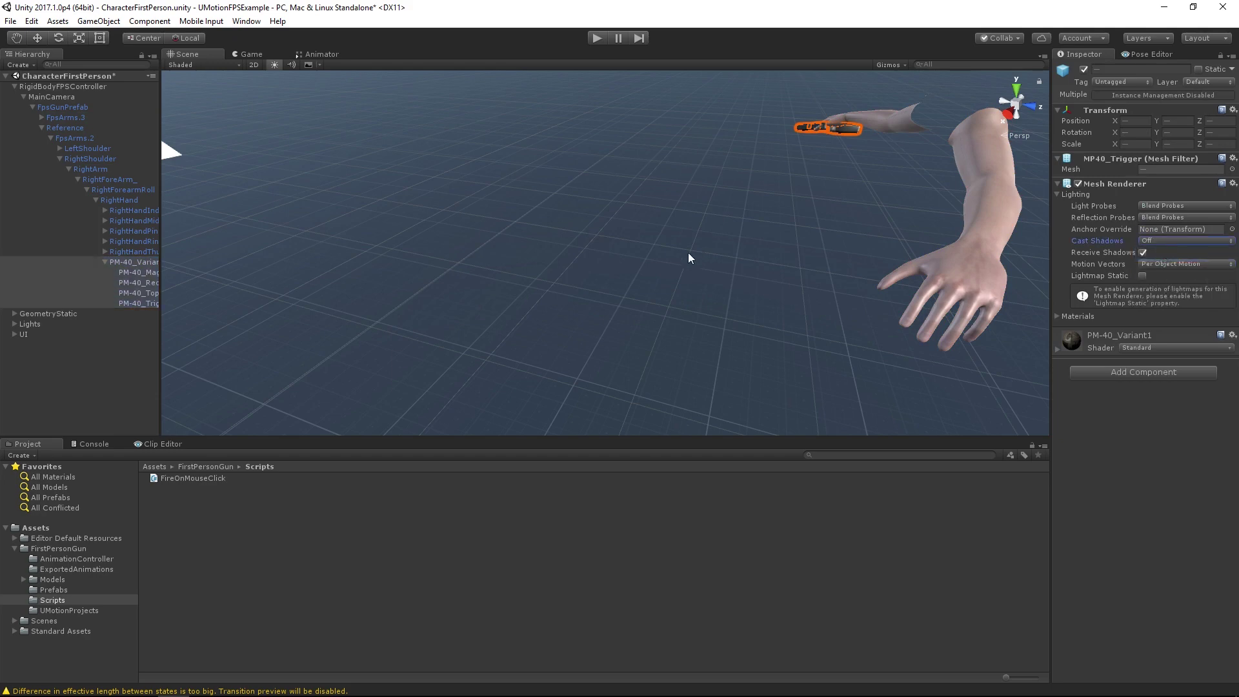
click(667, 286)
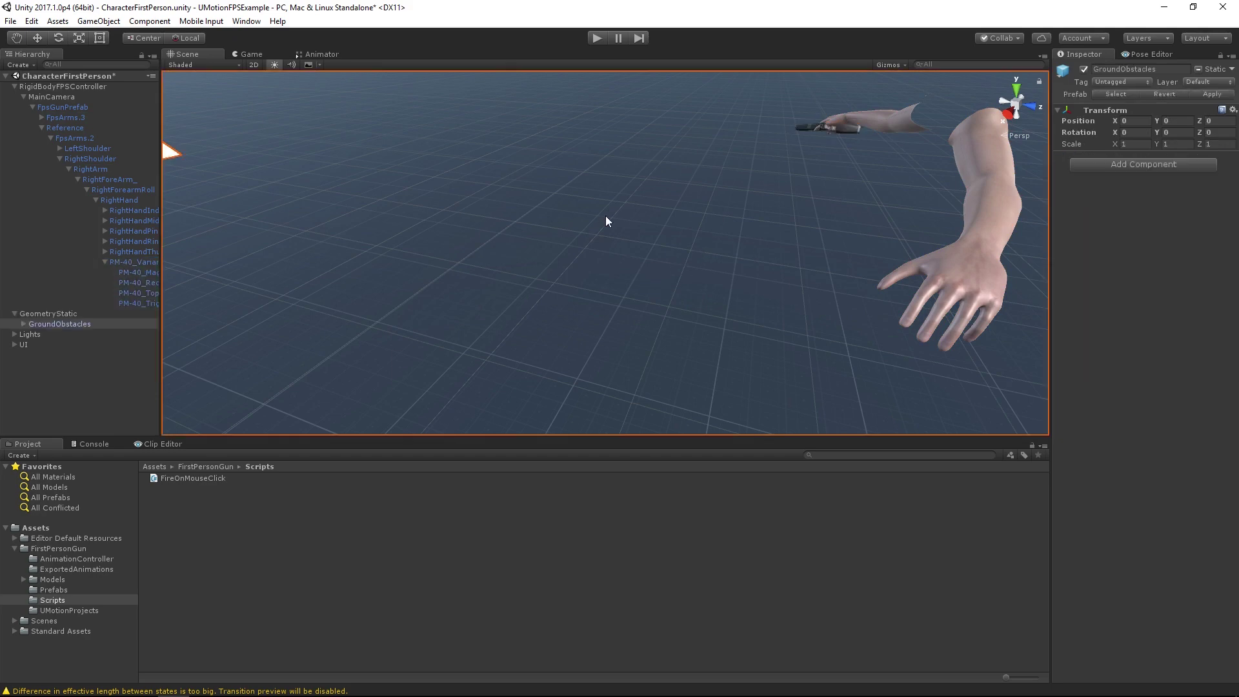
Step: Run the scene in play mode and walk around the ground obstacles to check the arms and pistol in first person
click(598, 38)
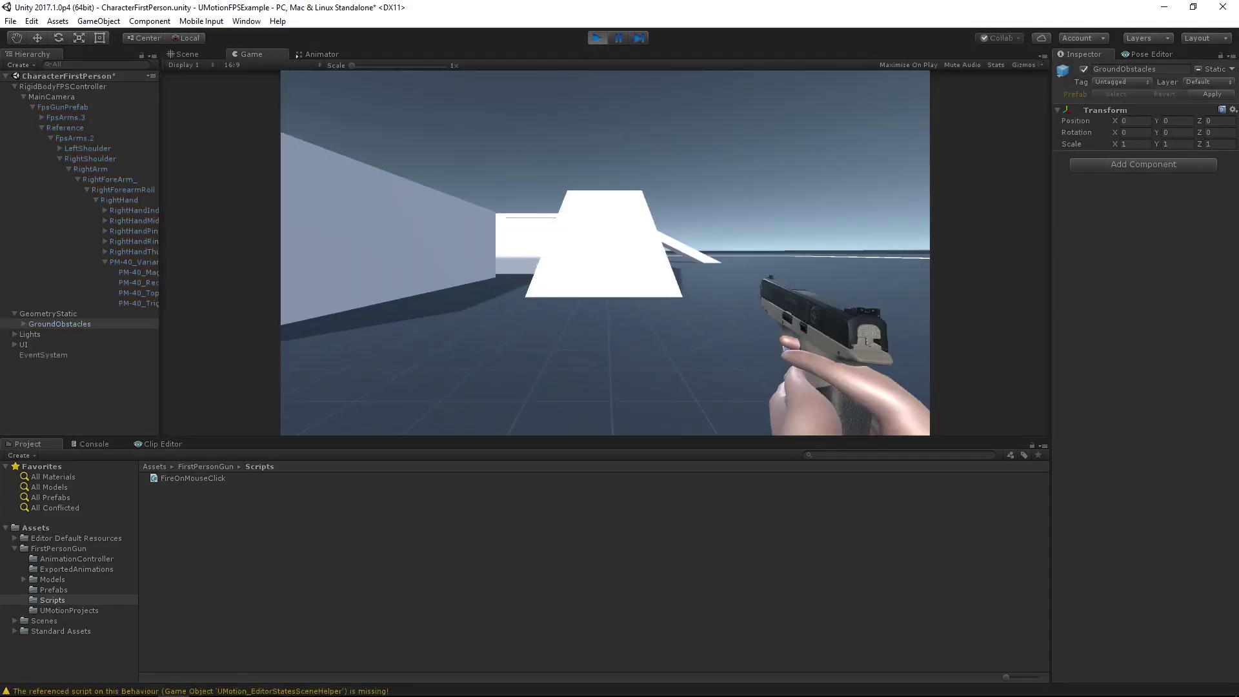
key(w)
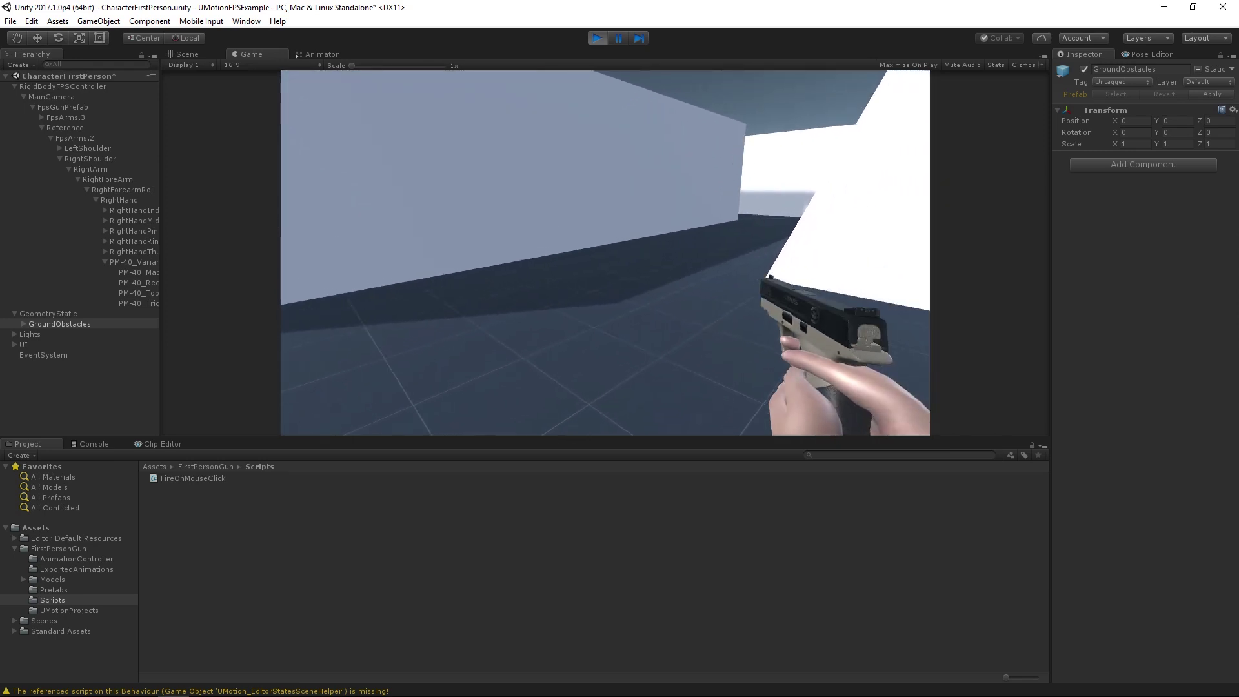
key(w)
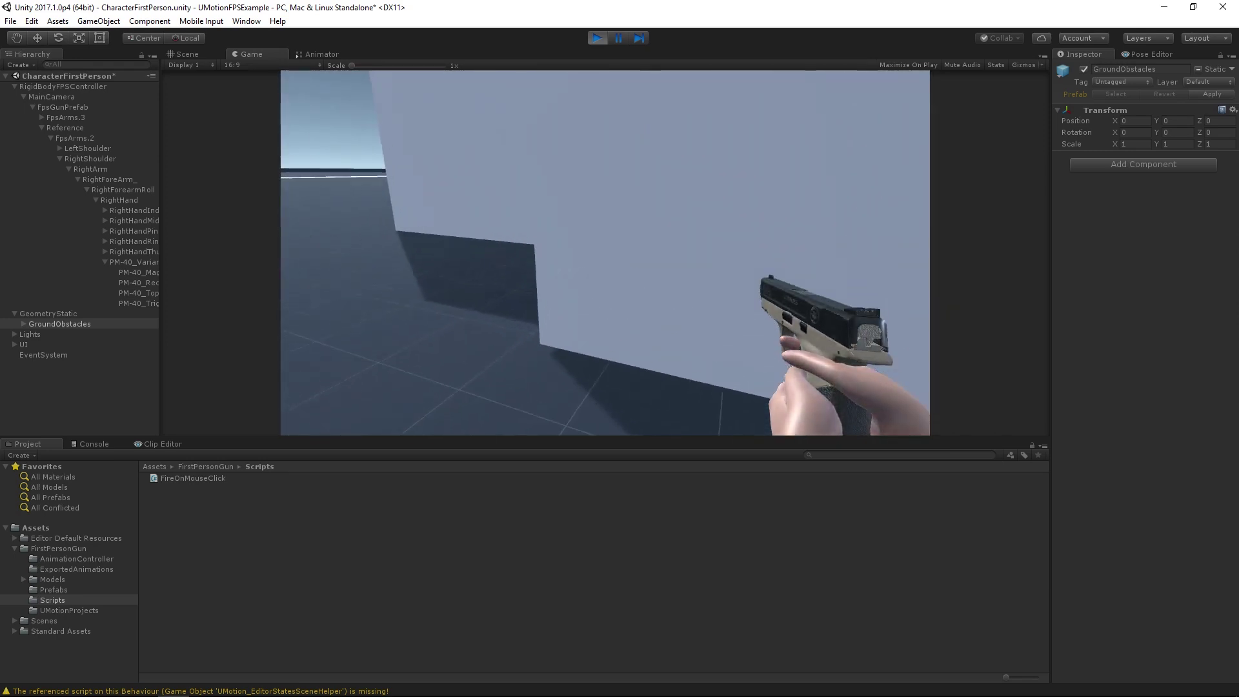
key(s)
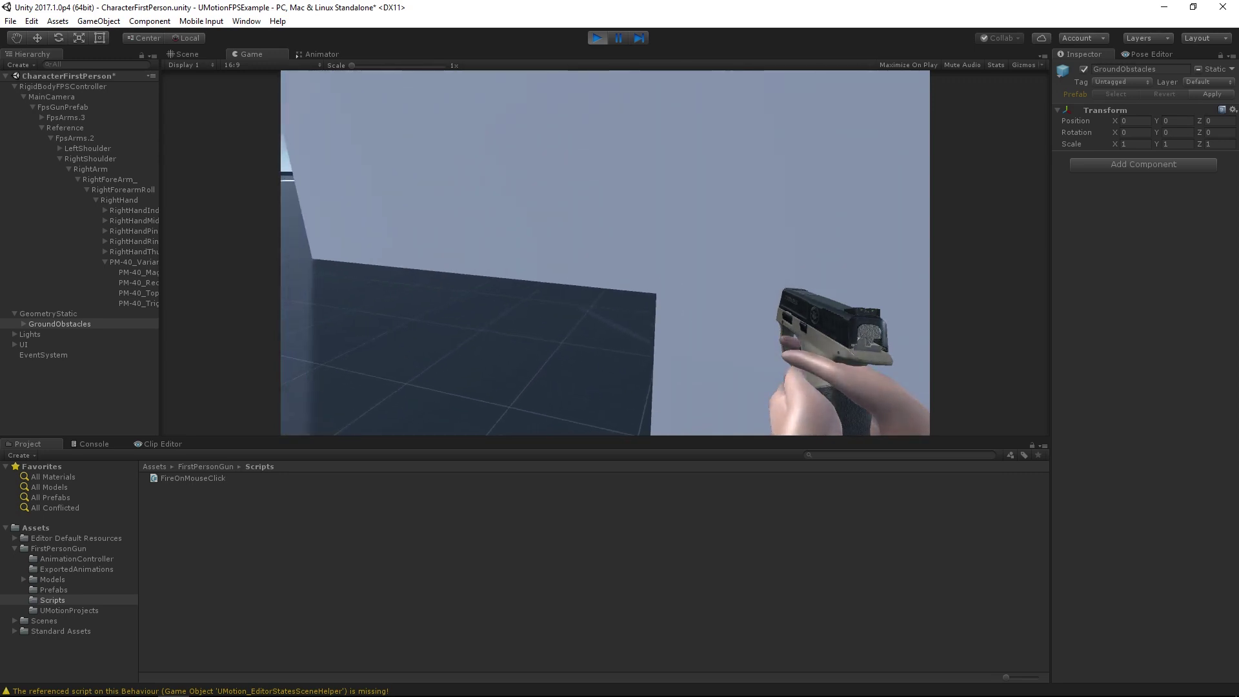
key(w)
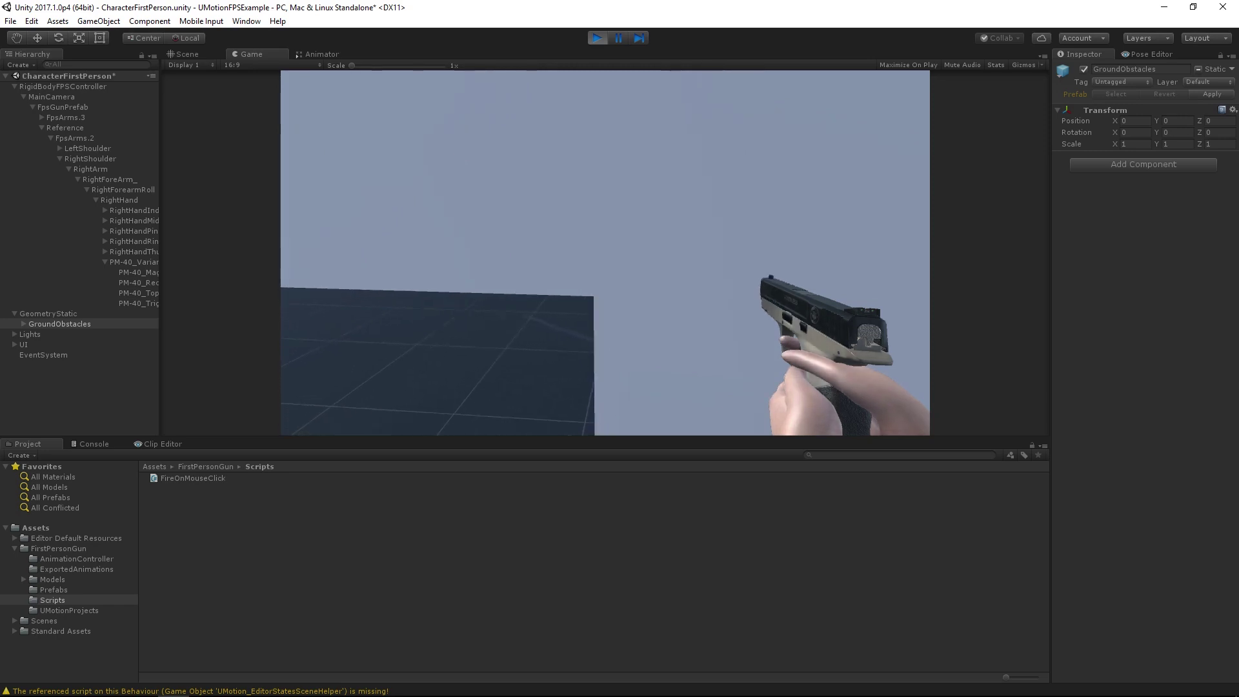
key(s)
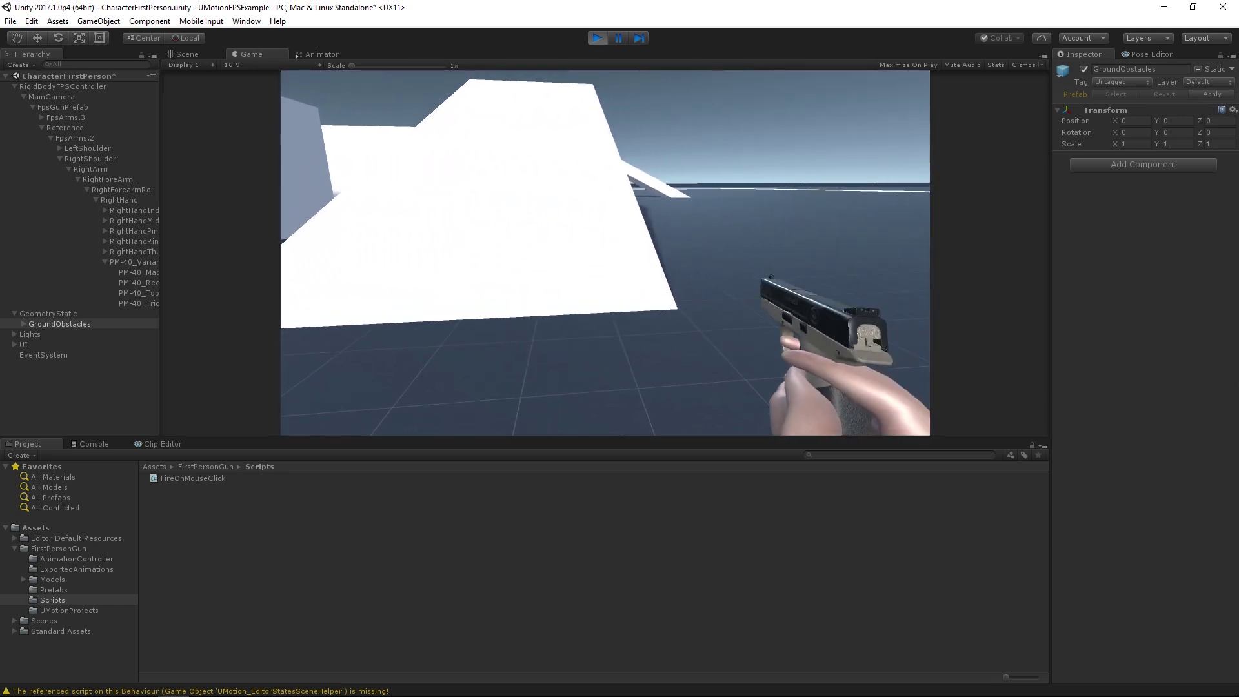
key(a)
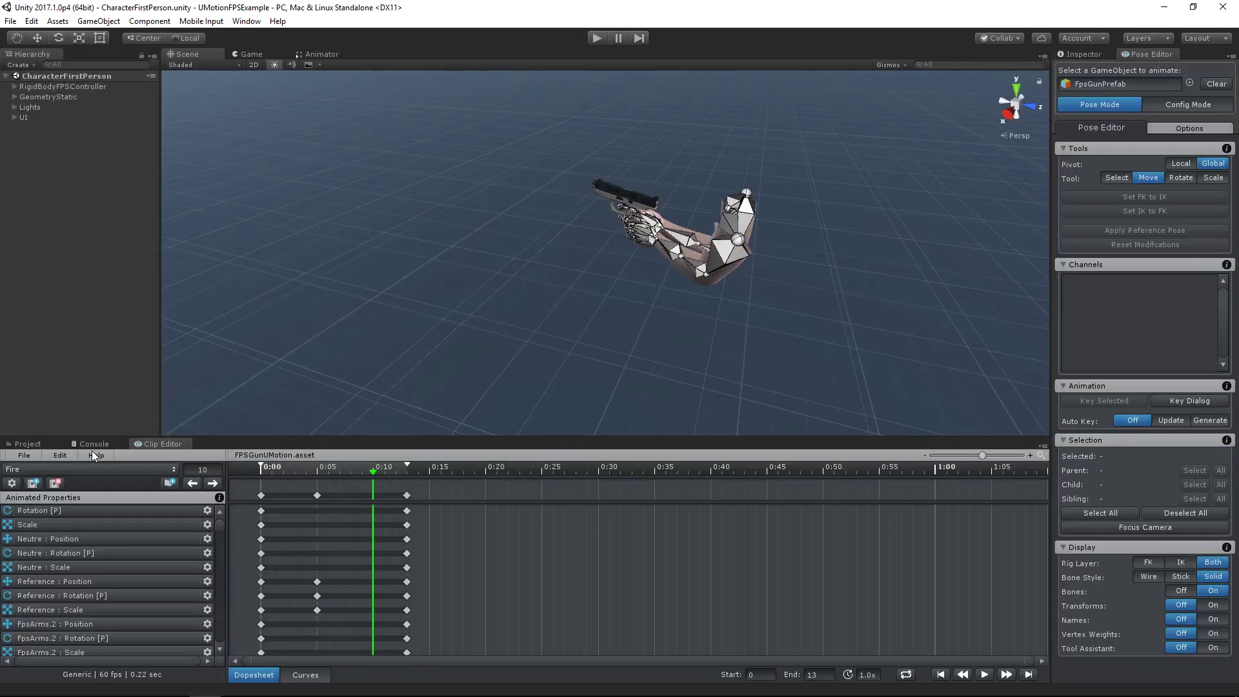
Step: Open the Soxware support forum from UMotion's help options and enter a question starting with "What could I ask for"
click(93, 454)
click(169, 499)
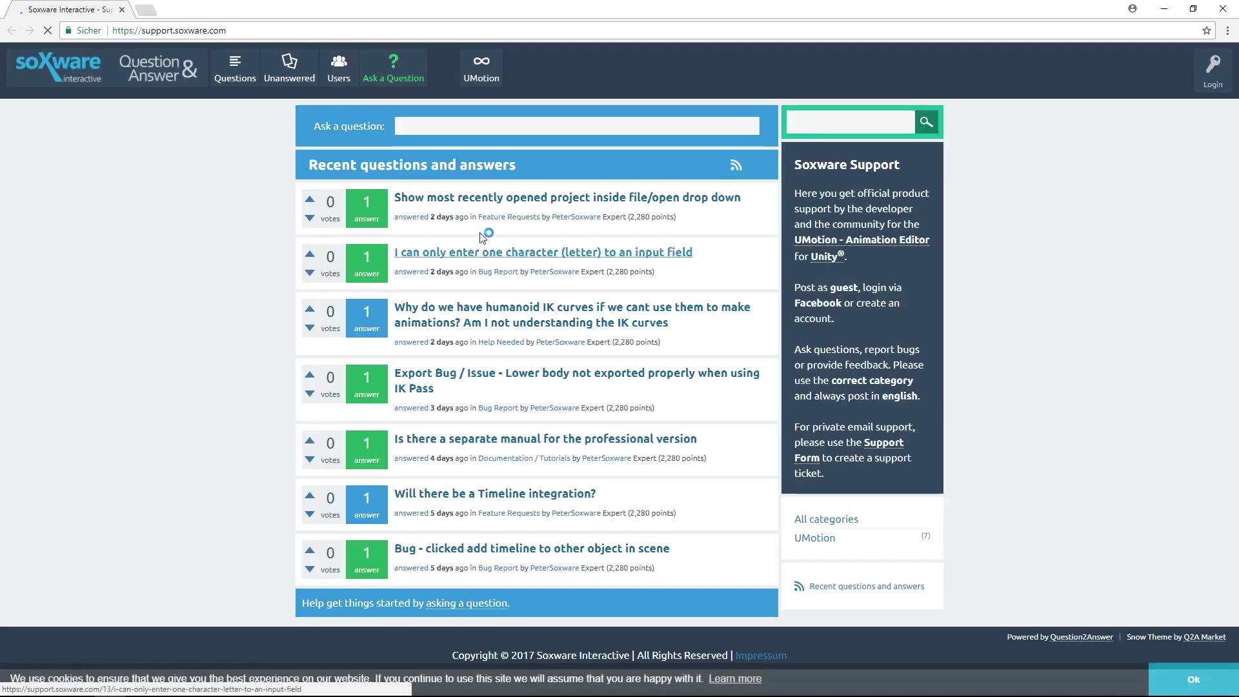
click(510, 130)
text(What cou)
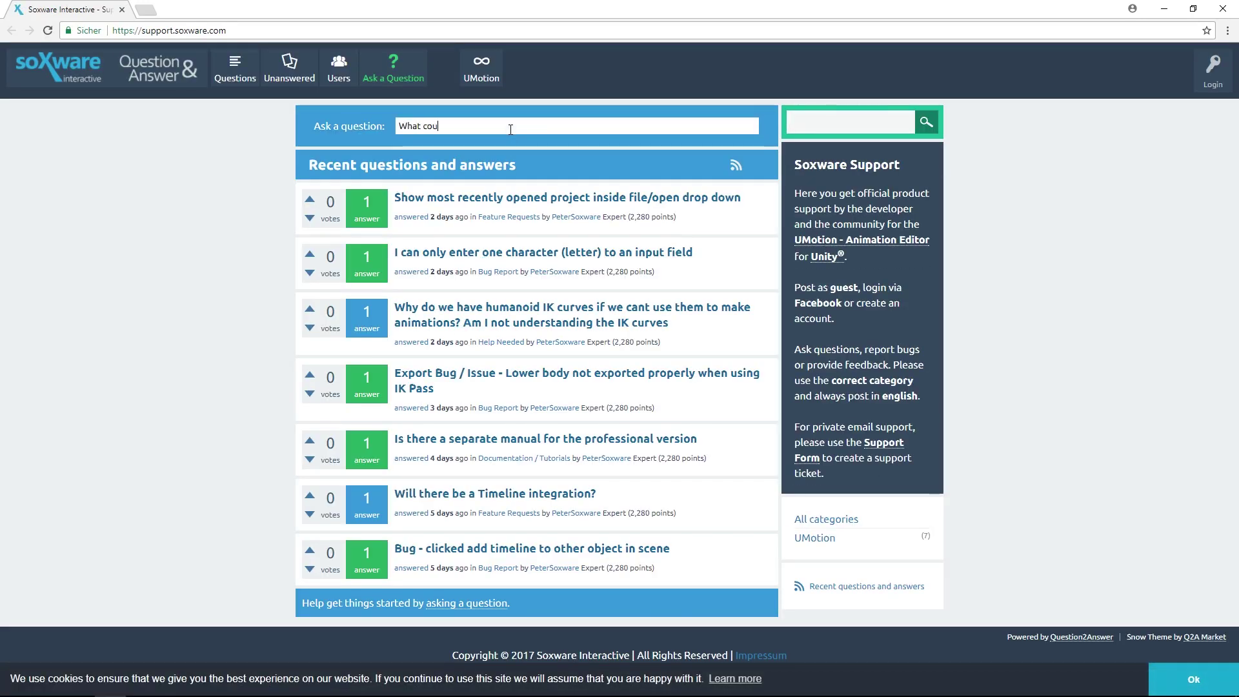
text(ld I ask for)
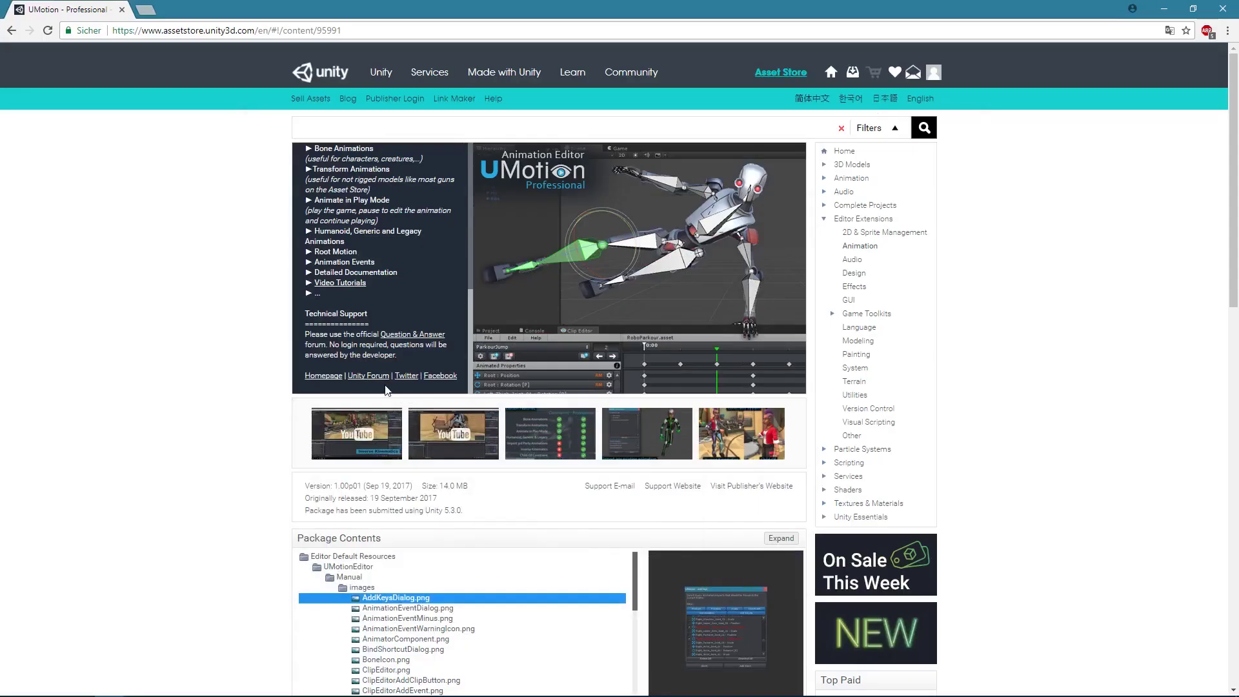
Step: Open the UMotion thread on the Unity Forum from its Asset Store page and start a reply with "Awe"
click(379, 378)
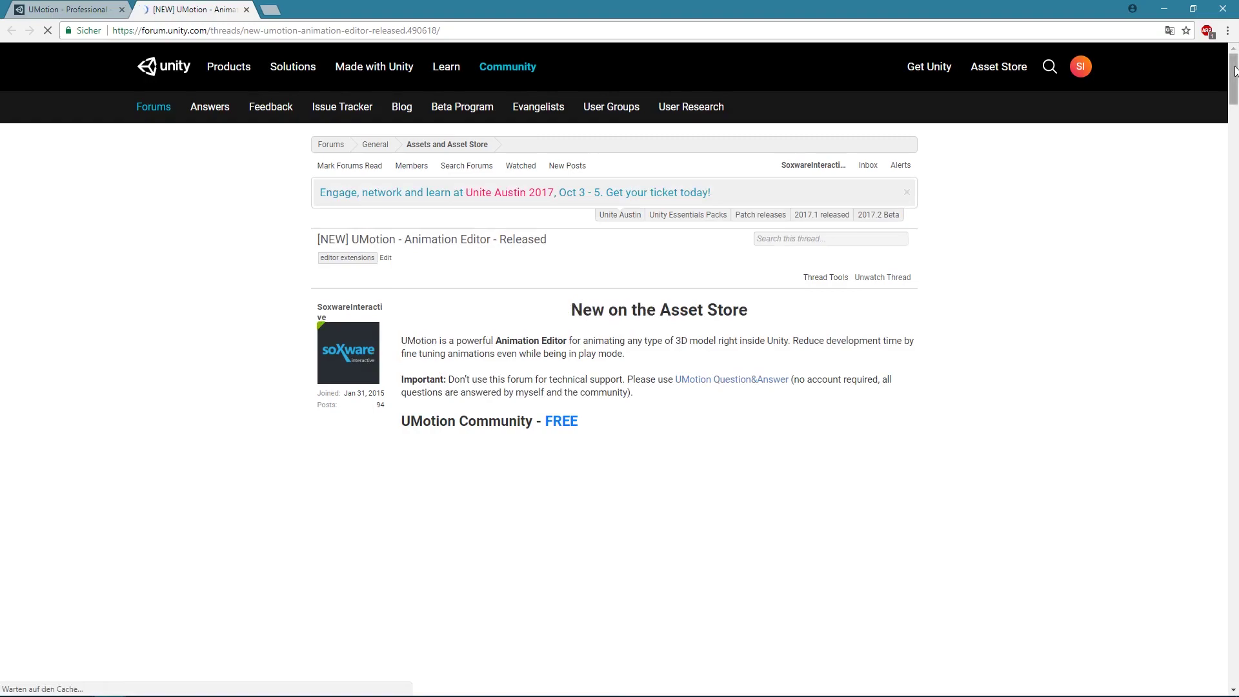
drag(1236, 71, 1102, 544)
click(480, 196)
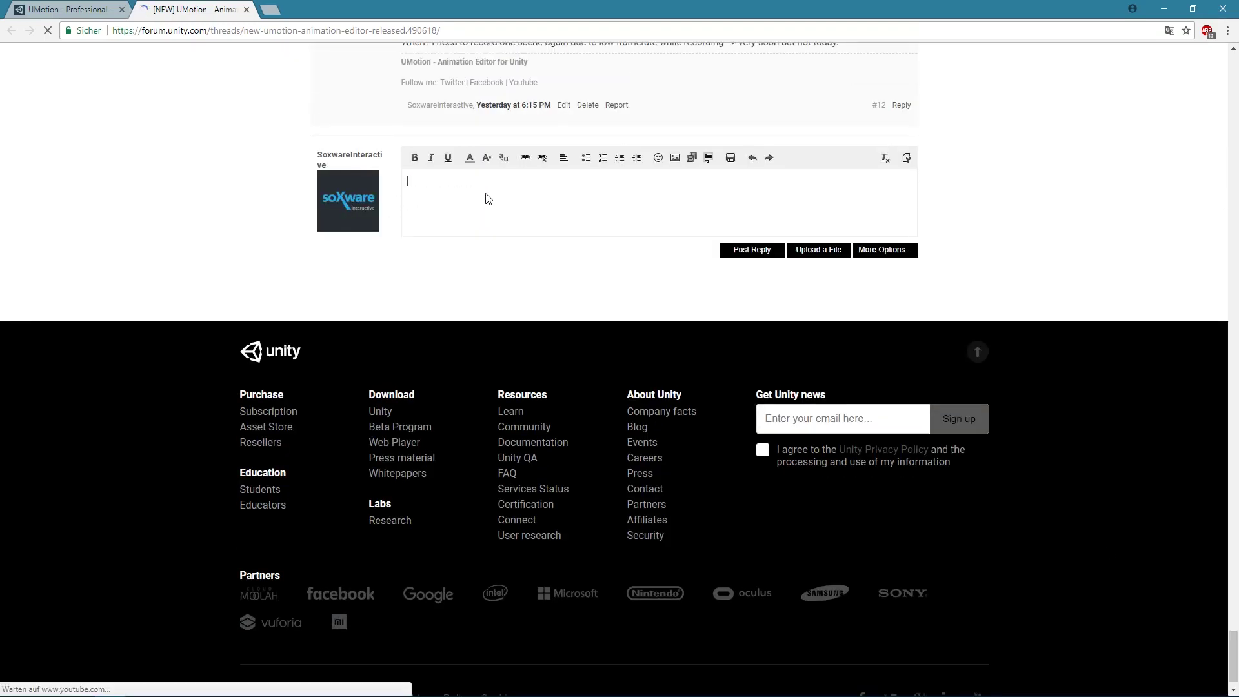
text(Awe)
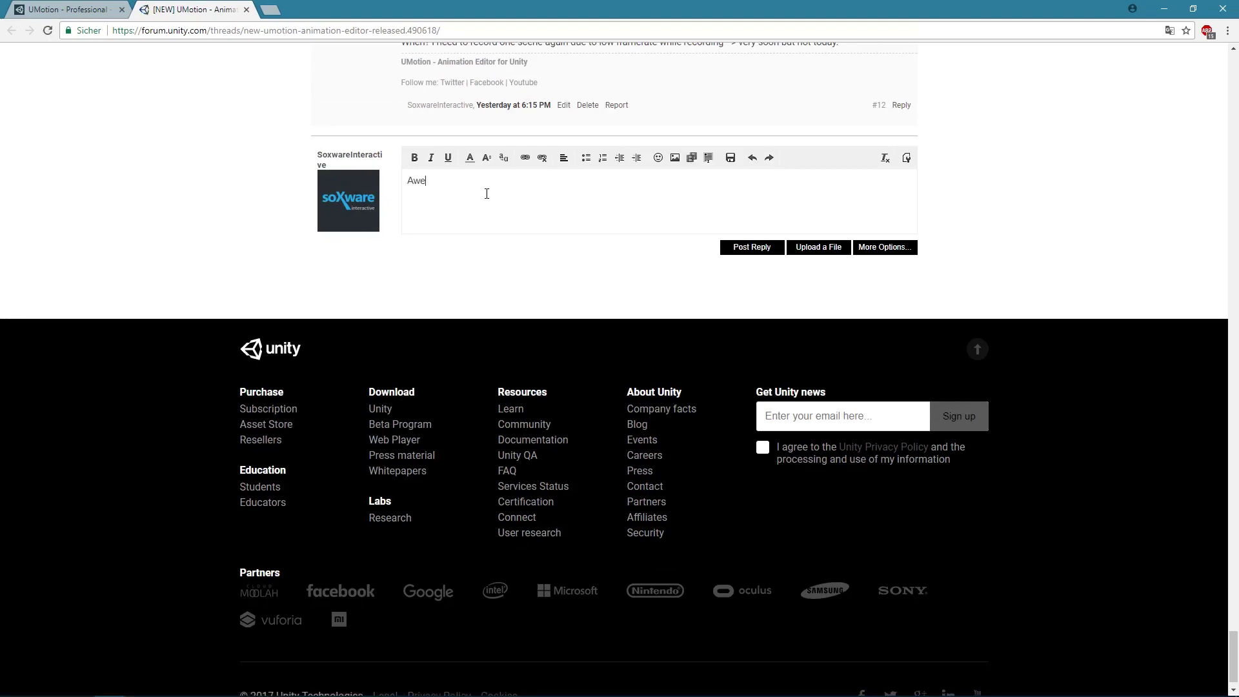